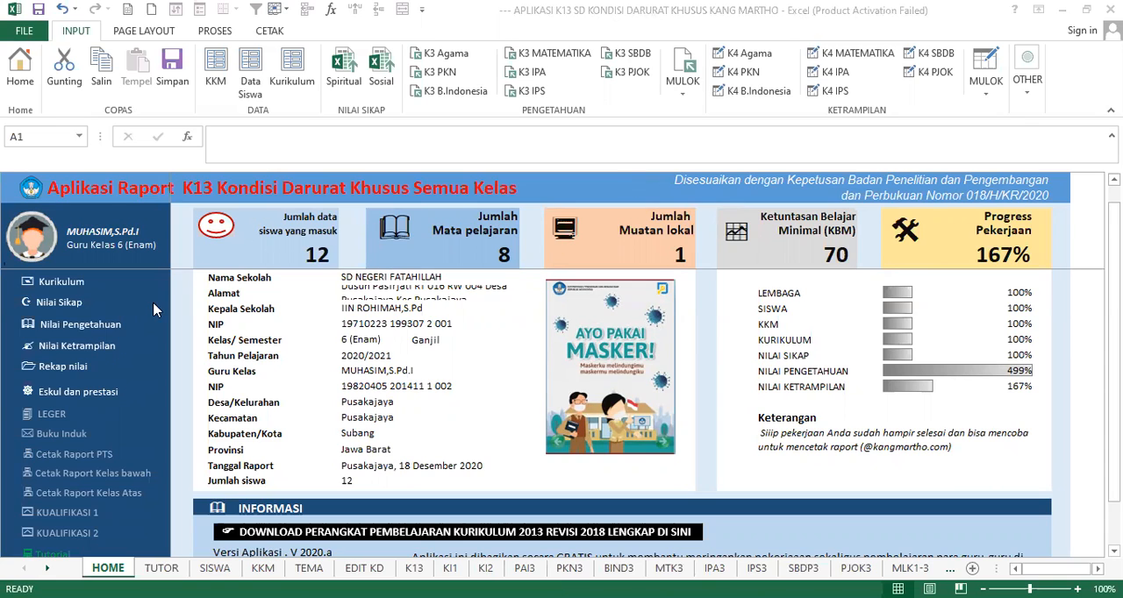
- Review the school identity entries on the HOME sheet, from NPSN, school name and address to the principal's name and NIP
{"action": "left_click", "coordinate": [437, 327]}
{"action": "scroll", "coordinate": [436, 326], "scroll_direction": "up", "scroll_amount": 1}
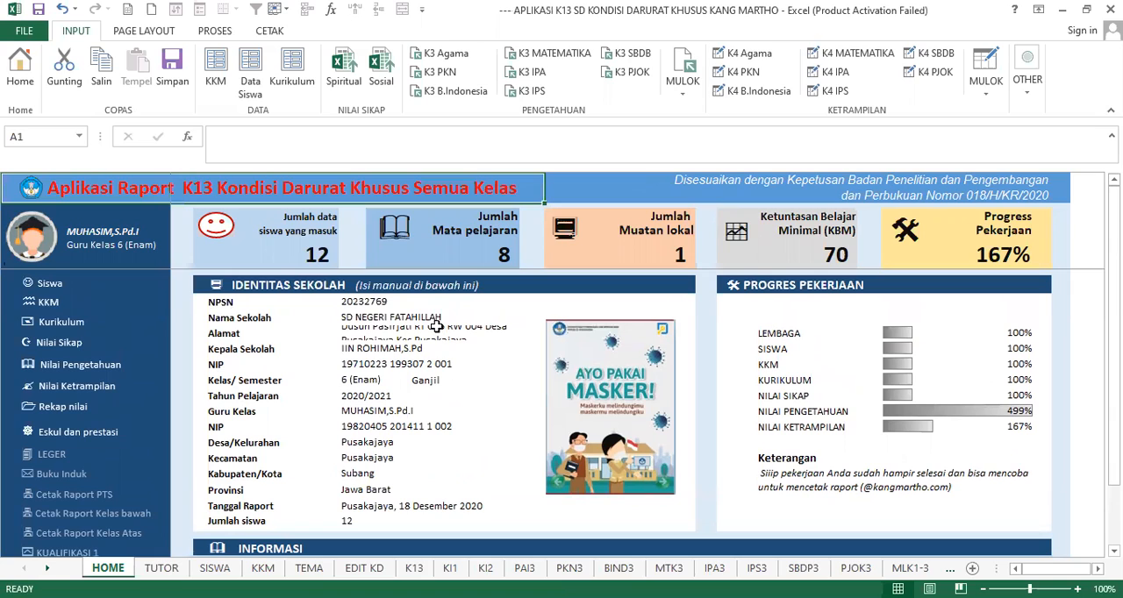
{"action": "left_click", "coordinate": [272, 290]}
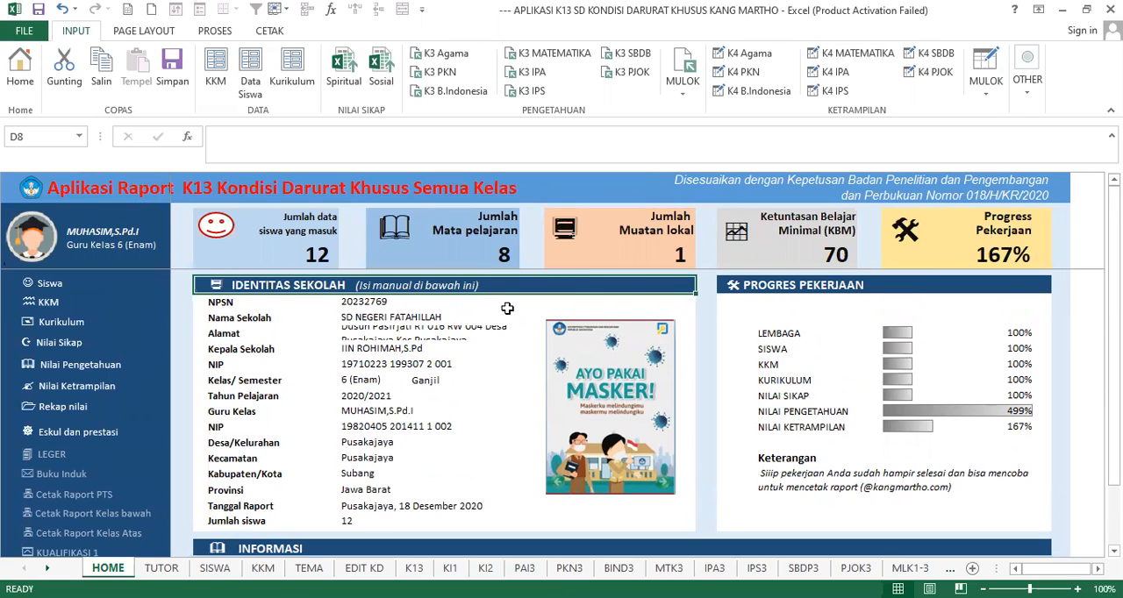
{"action": "left_click", "coordinate": [282, 293]}
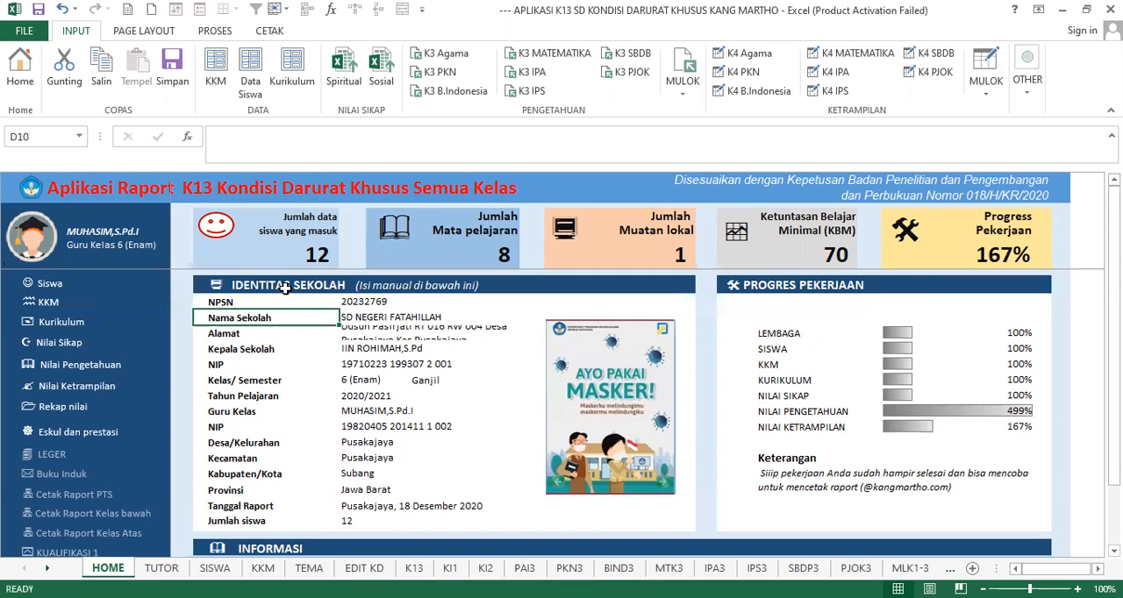
{"action": "left_click", "coordinate": [373, 299]}
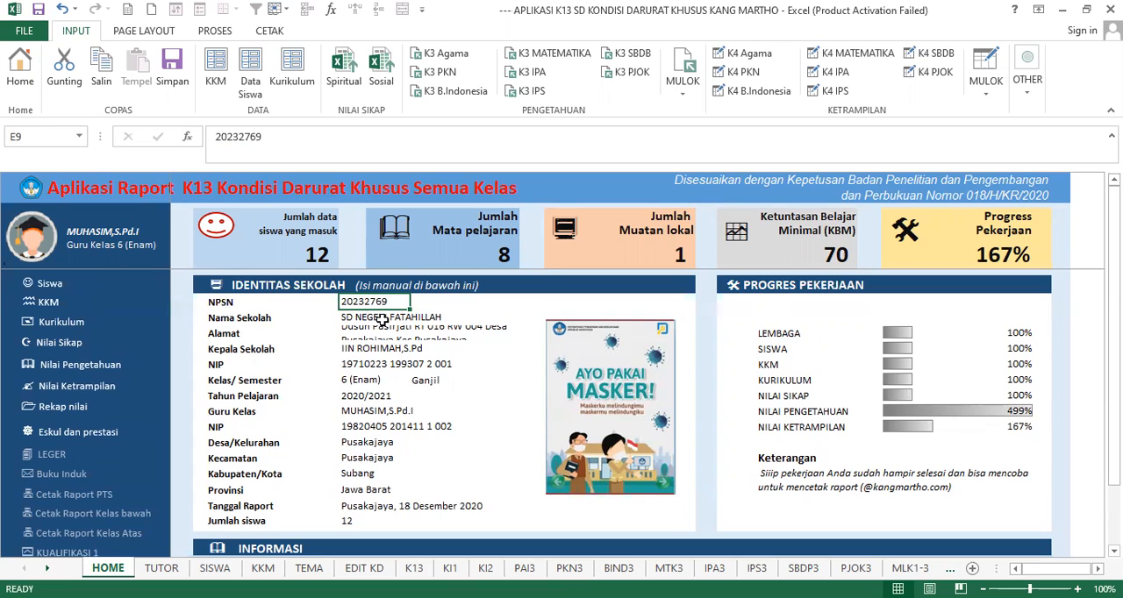
{"action": "left_click", "coordinate": [383, 321]}
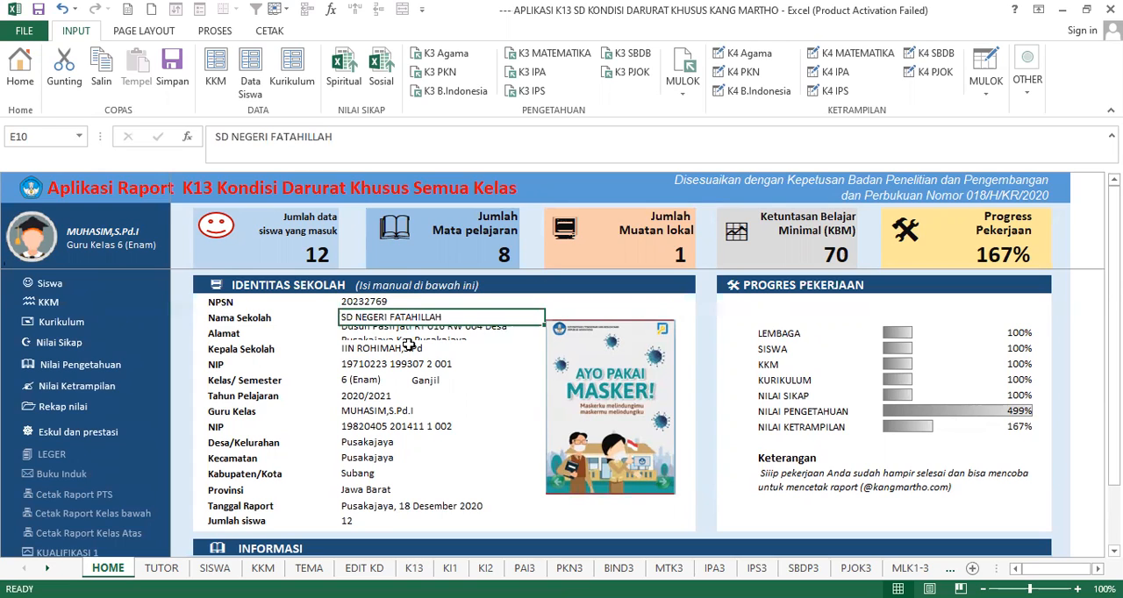
{"action": "left_click", "coordinate": [382, 333]}
{"action": "left_click", "coordinate": [379, 349]}
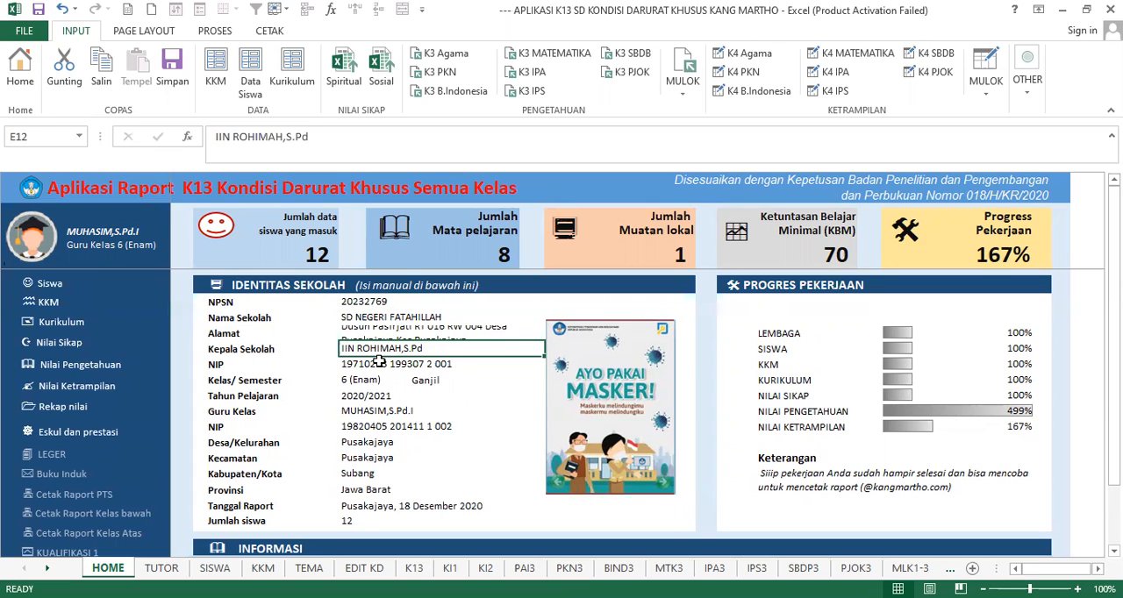
{"action": "left_click", "coordinate": [360, 371]}
- Choose 6 (Enam) as the class in the Kelas/Semester row and view the available semester options
{"action": "left_click", "coordinate": [405, 384]}
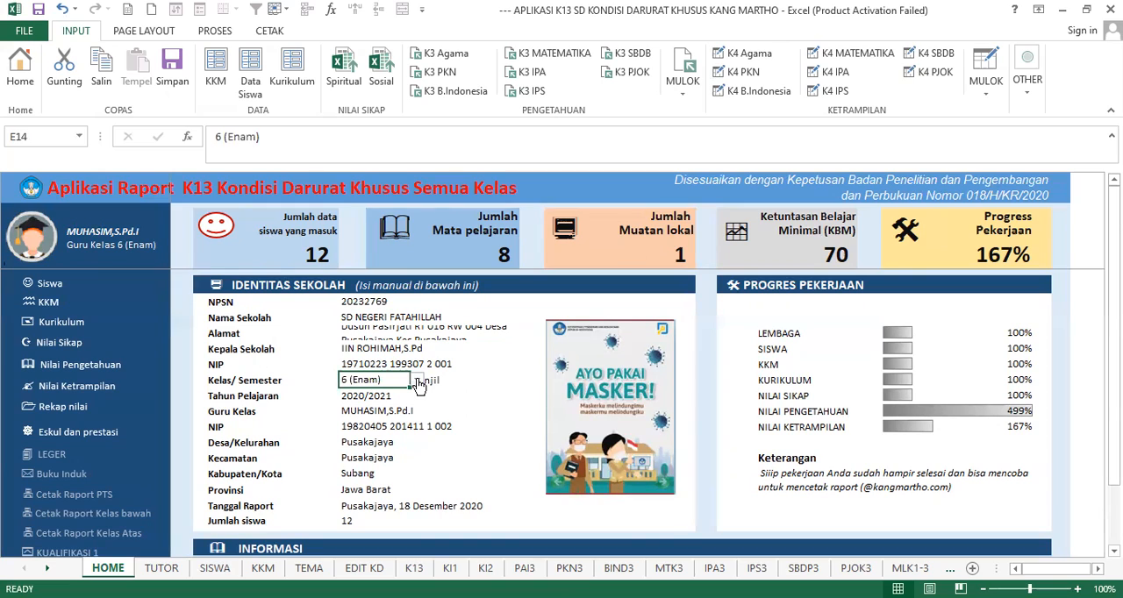
{"action": "left_click", "coordinate": [419, 383]}
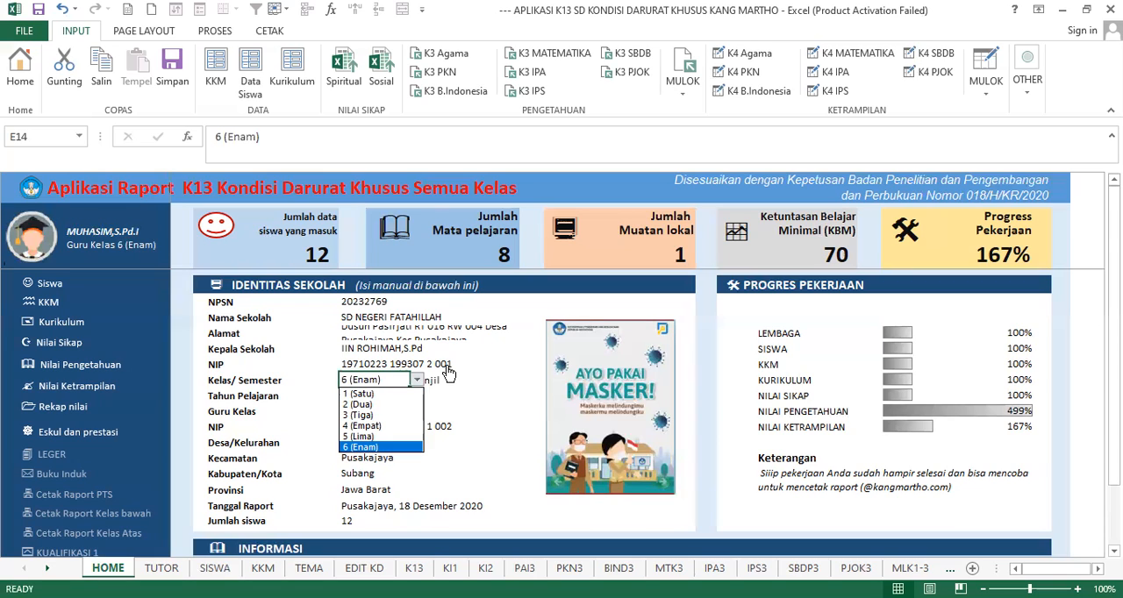
{"action": "left_click", "coordinate": [361, 447]}
{"action": "left_click", "coordinate": [511, 384]}
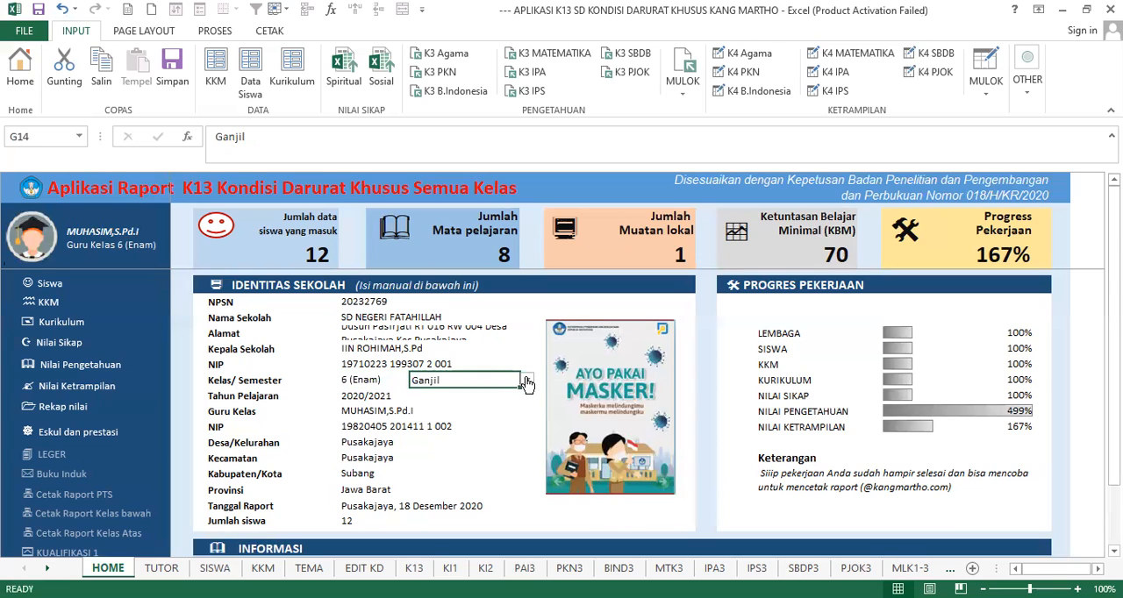
{"action": "left_click", "coordinate": [527, 383]}
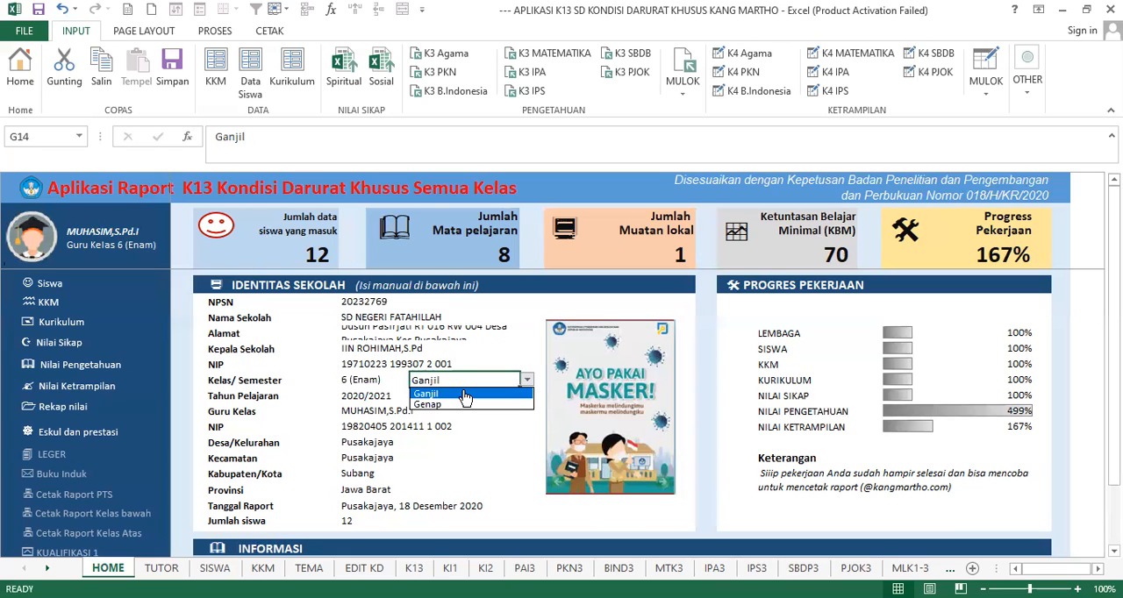
{"action": "left_click", "coordinate": [377, 386]}
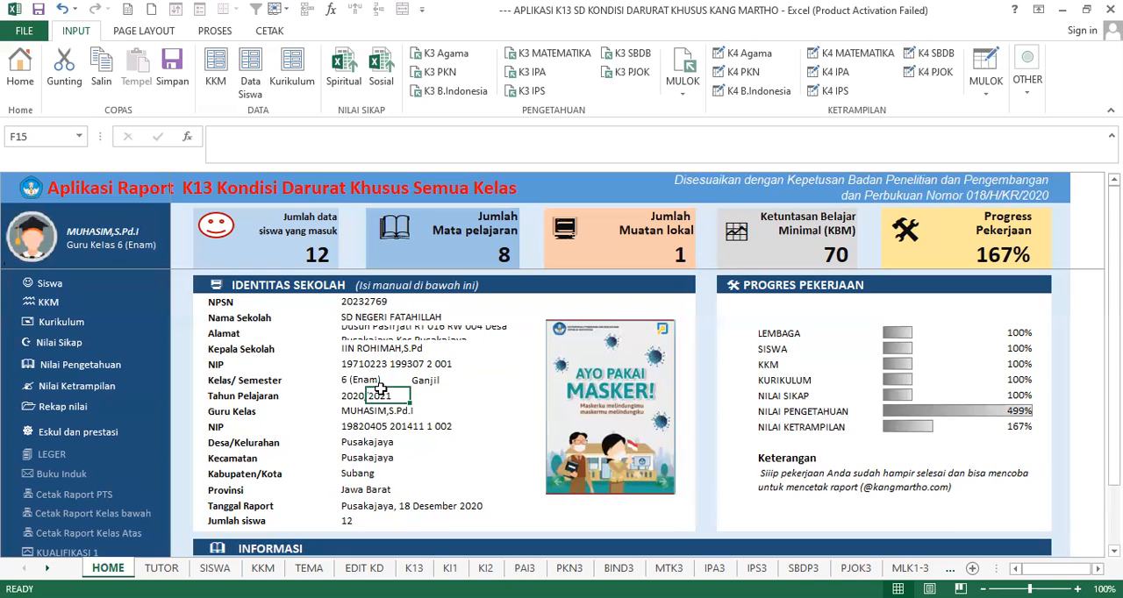
- Check the school year, class teacher and teacher NIP entries, and save the workbook
{"action": "left_click", "coordinate": [353, 395]}
{"action": "left_click", "coordinate": [358, 412]}
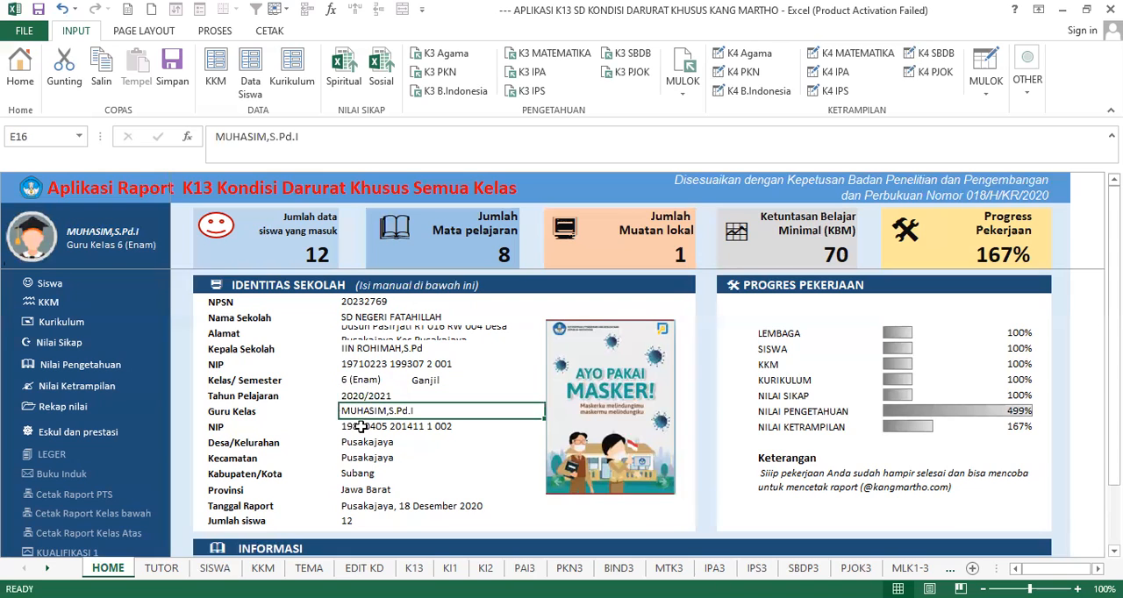
{"action": "left_click", "coordinate": [361, 428]}
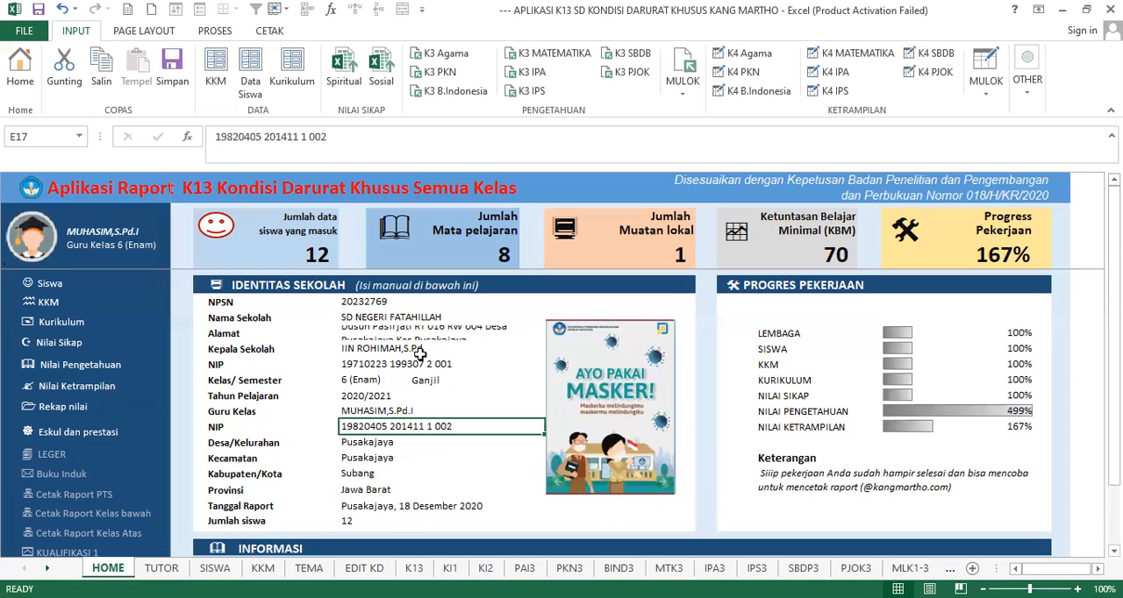
{"action": "left_click", "coordinate": [172, 75]}
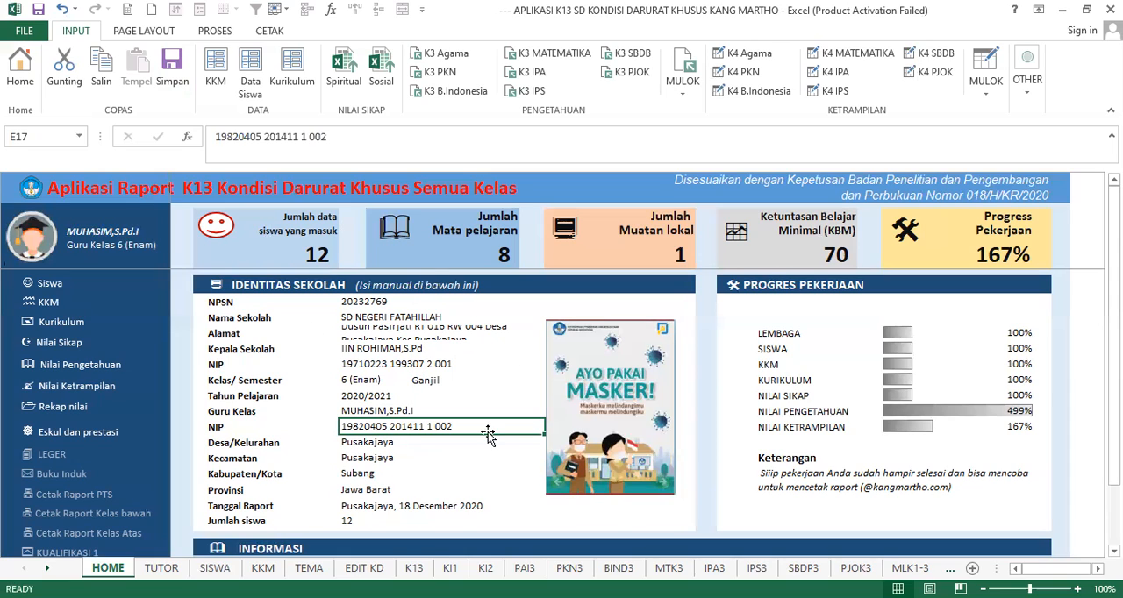
- Open the student data sheet and look through the student records down to the empty numbered rows
{"action": "left_click", "coordinate": [41, 286]}
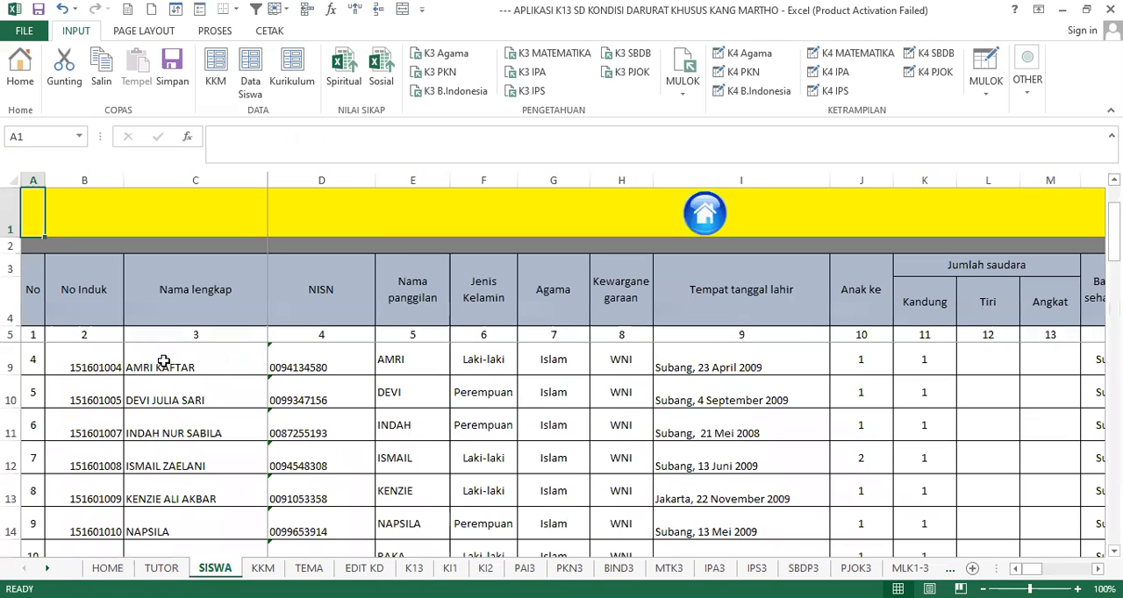
{"action": "left_click", "coordinate": [163, 361]}
{"action": "scroll", "coordinate": [206, 368], "scroll_direction": "up", "scroll_amount": 1}
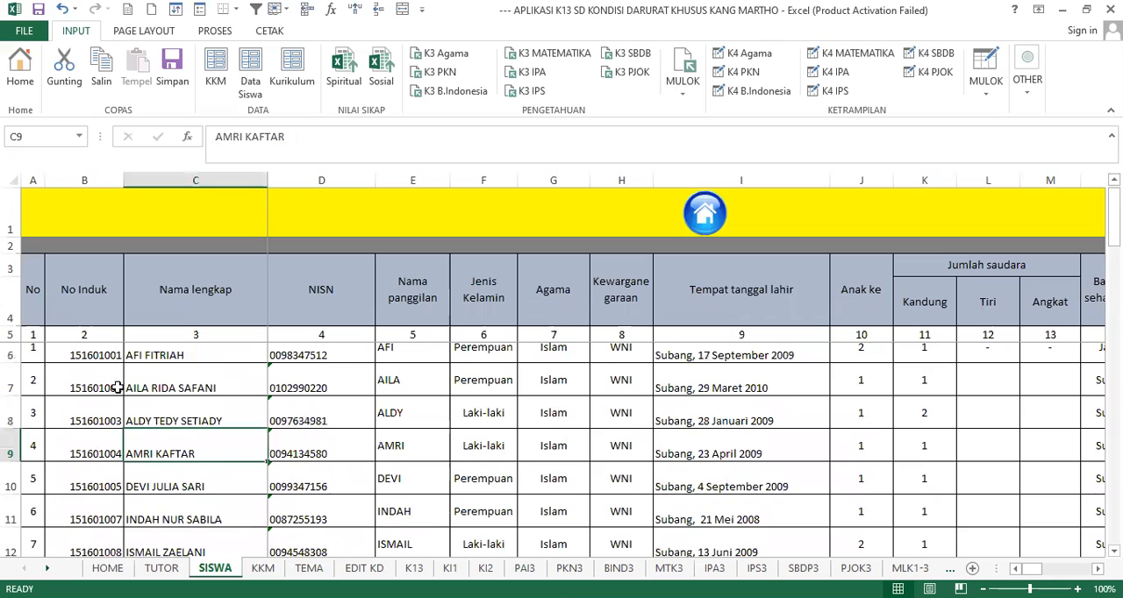
{"action": "left_click", "coordinate": [92, 379]}
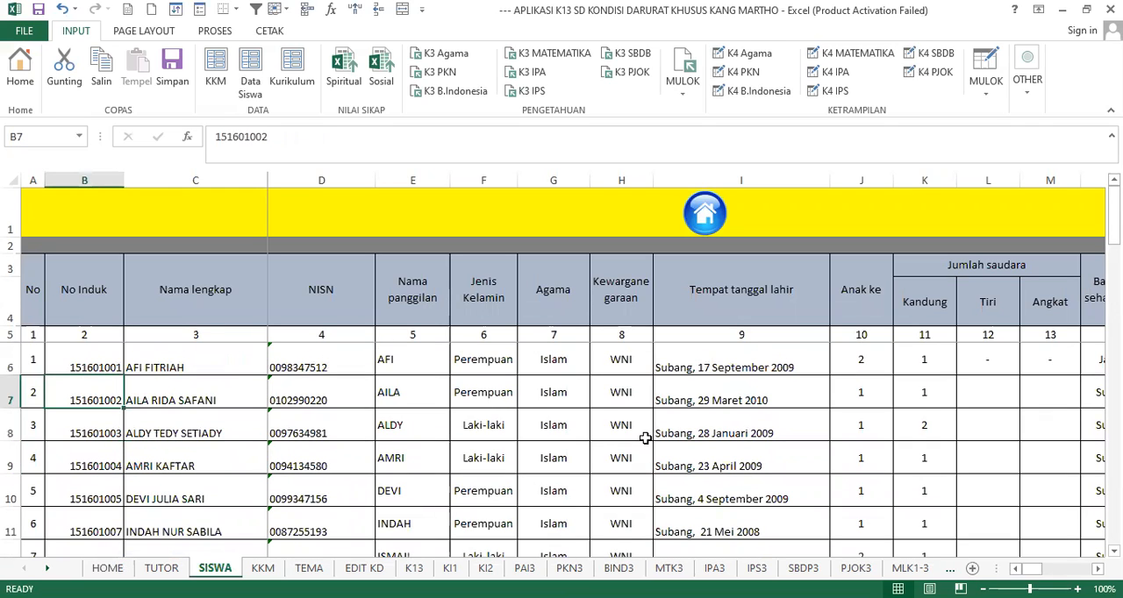
{"action": "key", "text": "Right"}
{"action": "key", "text": "Right"}
{"action": "key", "text": "Right"}
{"action": "key", "text": "Right"}
{"action": "key", "text": "Down"}
{"action": "key", "text": "Down"}
{"action": "key", "text": "Down"}
{"action": "key", "text": "Down"}
{"action": "key", "text": "Down"}
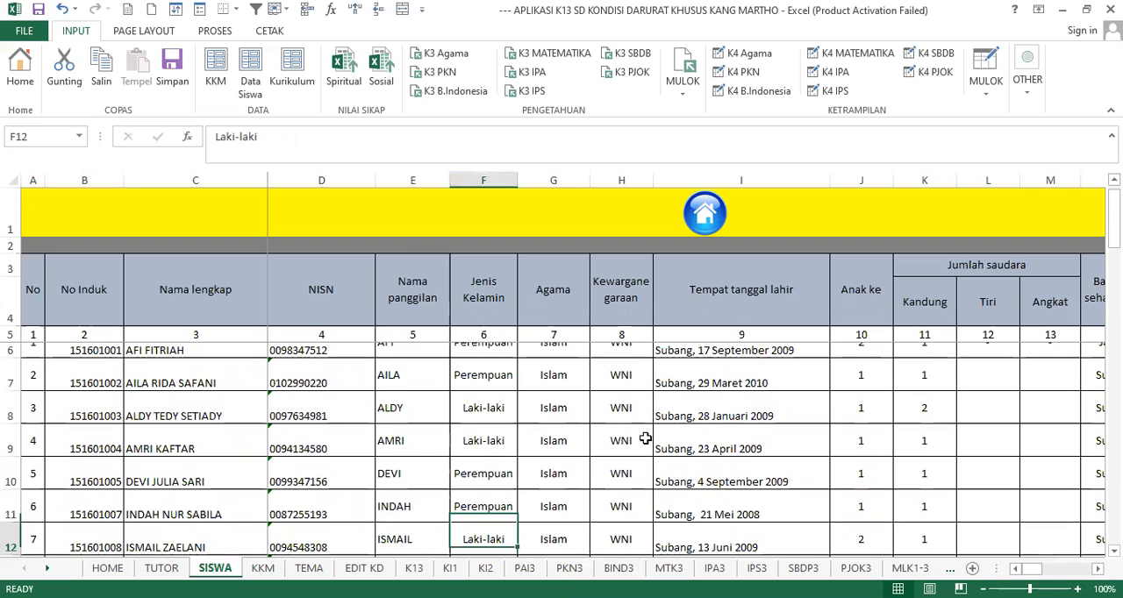
{"action": "key", "text": "Down"}
{"action": "key", "text": "Down"}
{"action": "key", "text": "Down"}
{"action": "key", "text": "Down"}
{"action": "key", "text": "Down"}
{"action": "key", "text": "Down"}
{"action": "key", "text": "Down"}
{"action": "key", "text": "Down"}
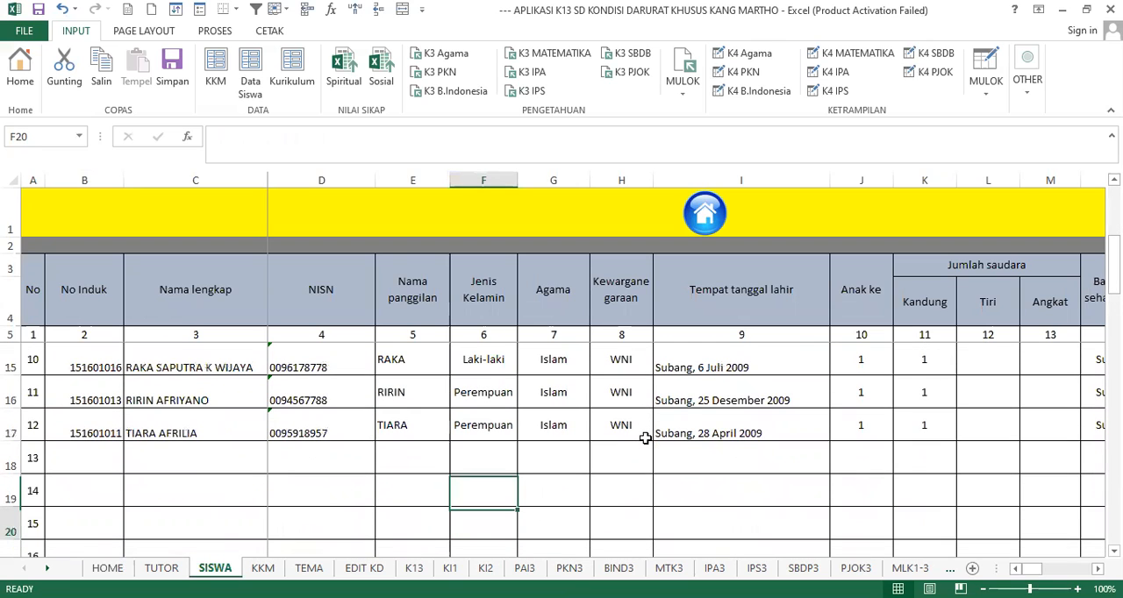
{"action": "key", "text": "Down"}
{"action": "key", "text": "Down"}
{"action": "key", "text": "Down"}
{"action": "key", "text": "Down"}
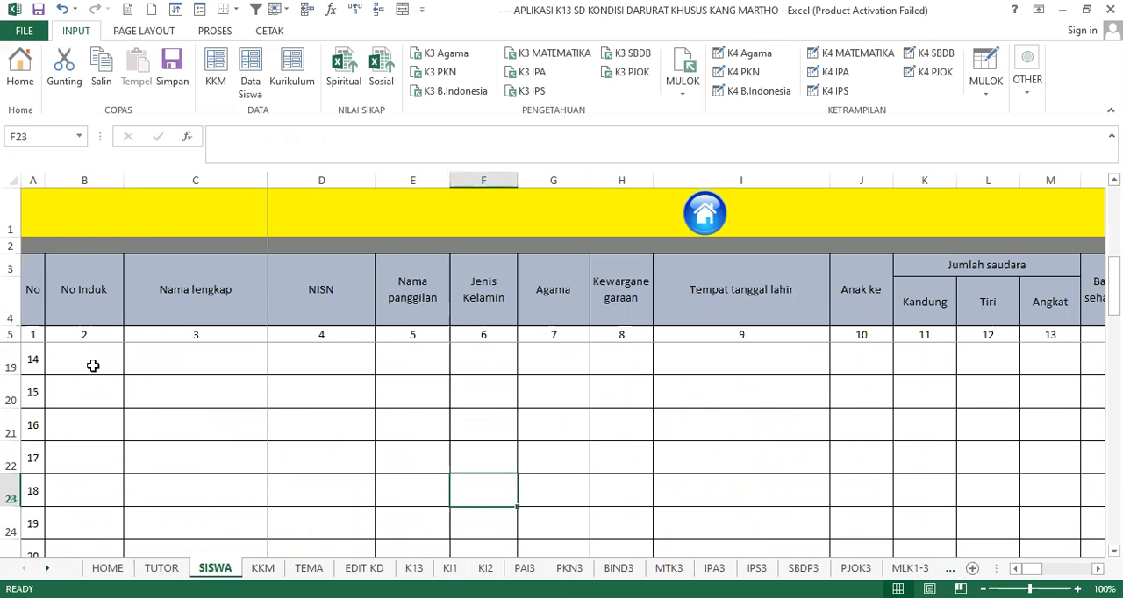
- Examine the NISN and Nama panggilan column headings and compare the filled student rows with the empty ones
{"action": "left_click", "coordinate": [61, 320]}
{"action": "left_click", "coordinate": [331, 304]}
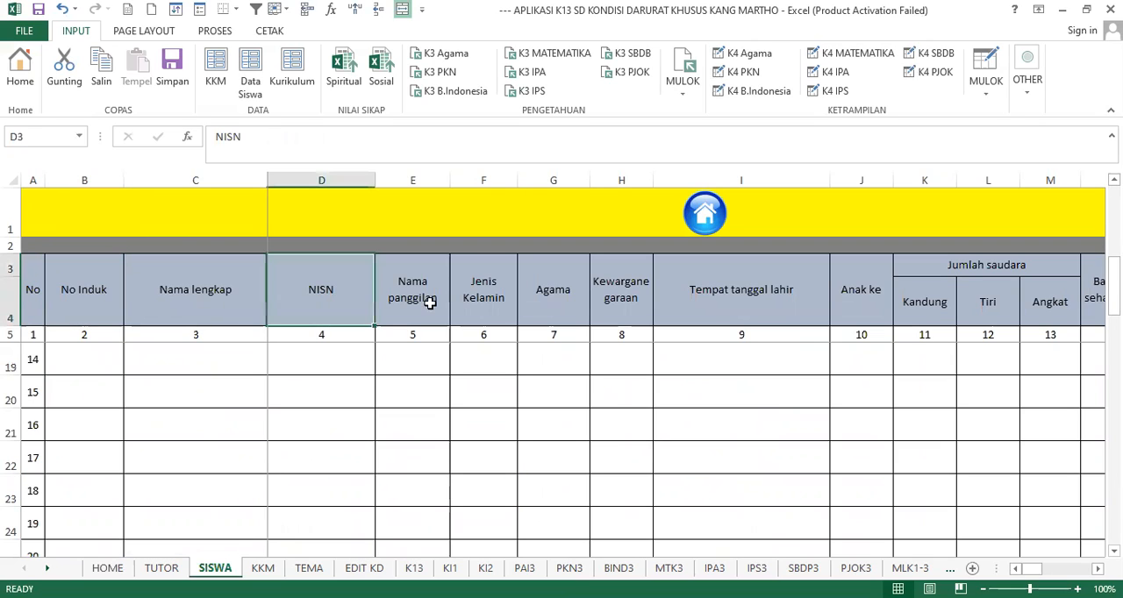
{"action": "key", "text": "Right"}
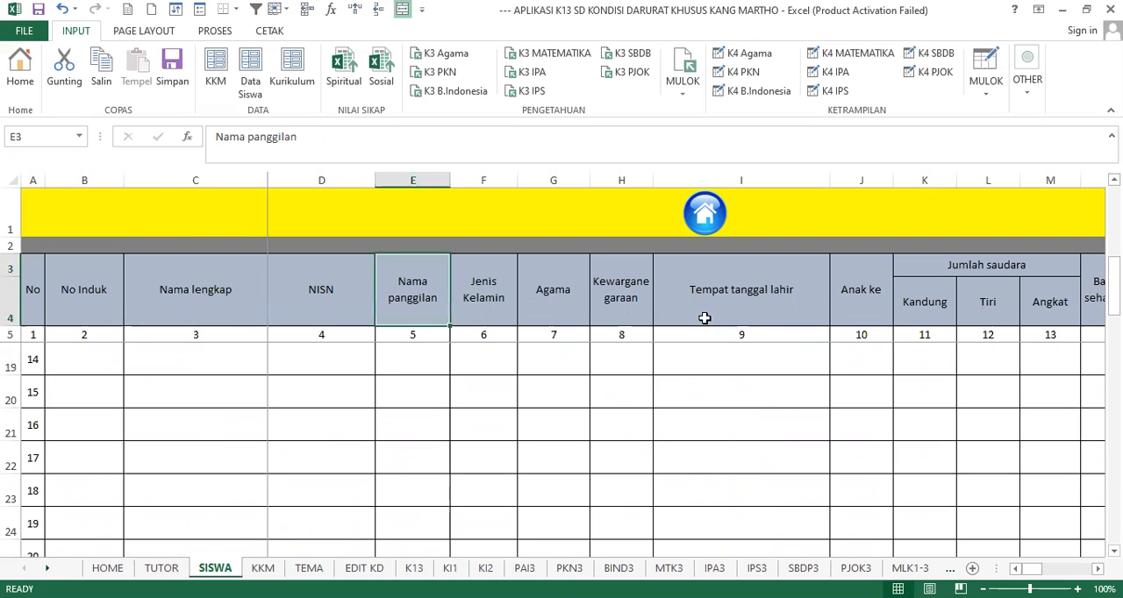
{"action": "scroll", "coordinate": [519, 368], "scroll_direction": "up", "scroll_amount": 4}
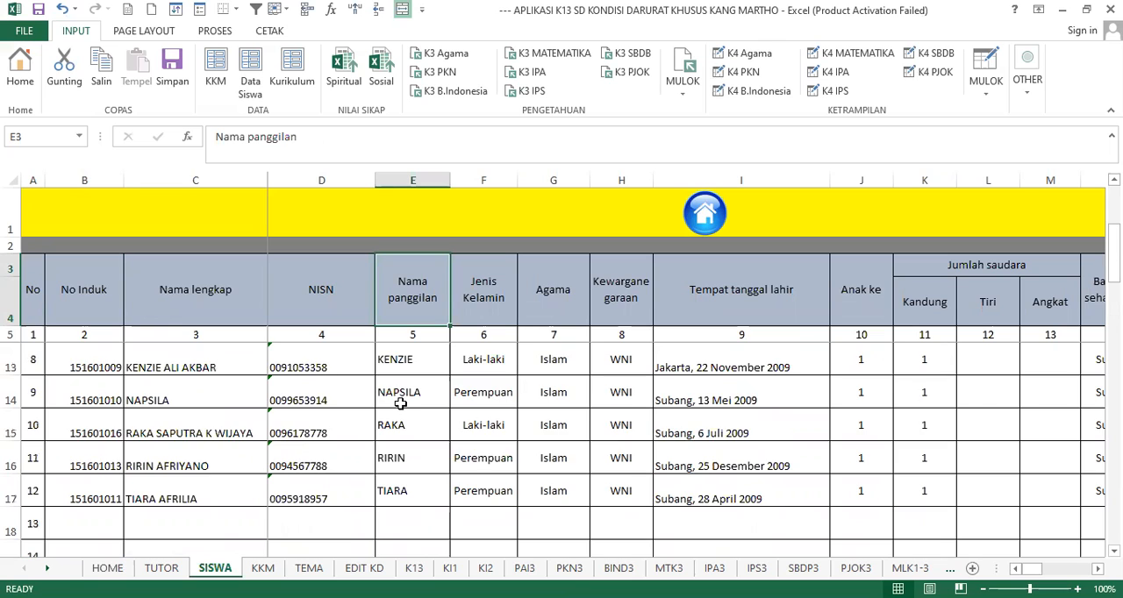
{"action": "scroll", "coordinate": [401, 403], "scroll_direction": "down", "scroll_amount": 4}
{"action": "scroll", "coordinate": [403, 404], "scroll_direction": "up", "scroll_amount": 1}
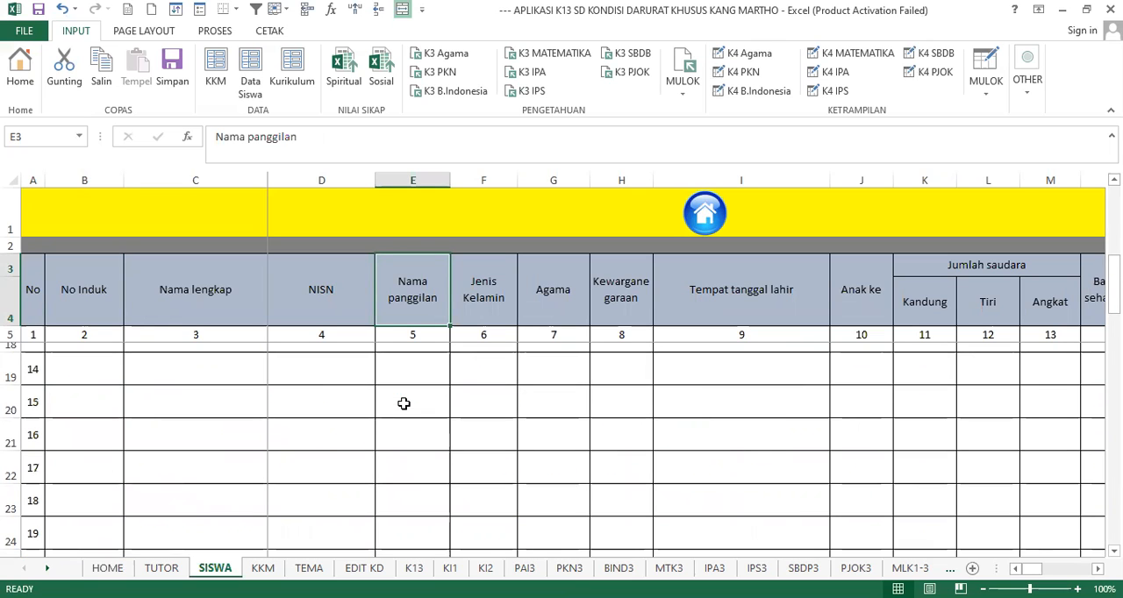
{"action": "scroll", "coordinate": [404, 404], "scroll_direction": "up", "scroll_amount": 1}
{"action": "scroll", "coordinate": [329, 381], "scroll_direction": "down", "scroll_amount": 1}
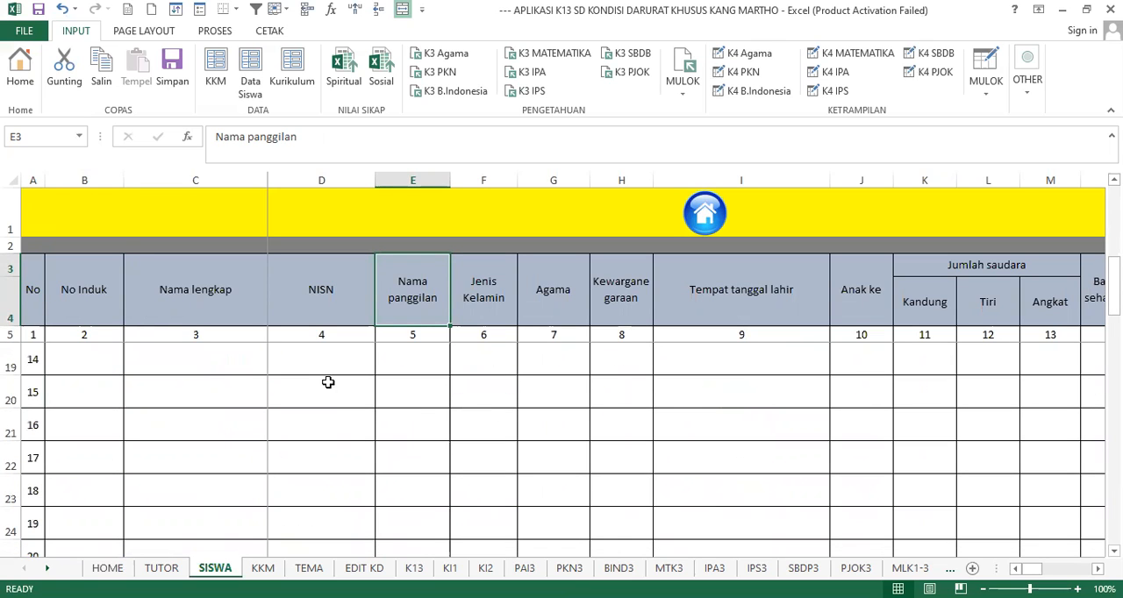
- Go back to the start of the student list and inspect the first student's Tempat tanggal lahir entry
{"action": "left_click", "coordinate": [336, 379]}
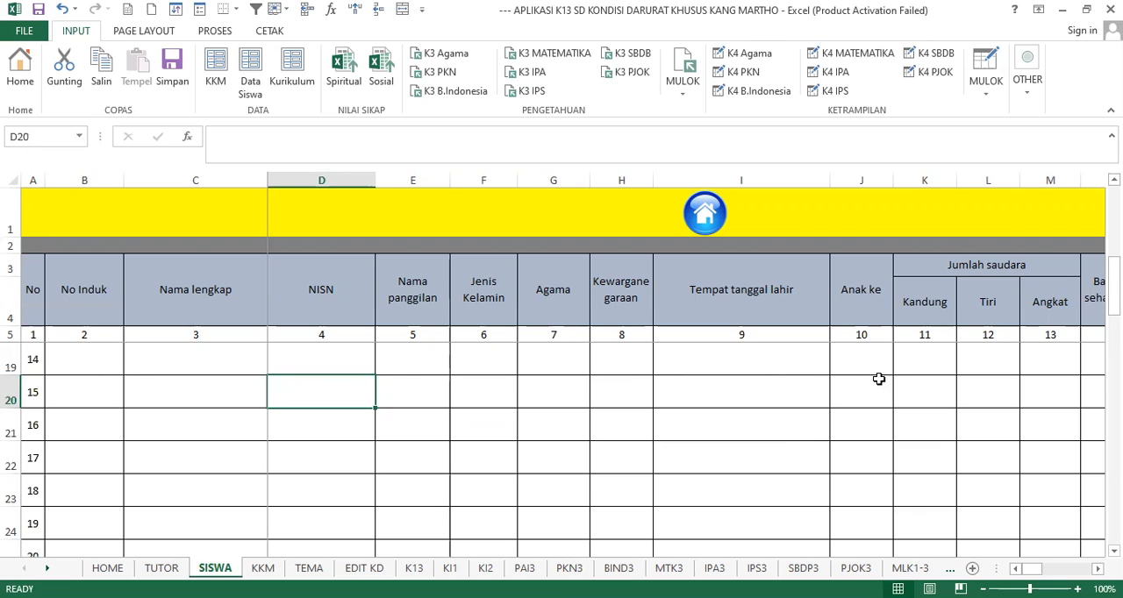
{"action": "scroll", "coordinate": [453, 404], "scroll_direction": "up", "scroll_amount": 5}
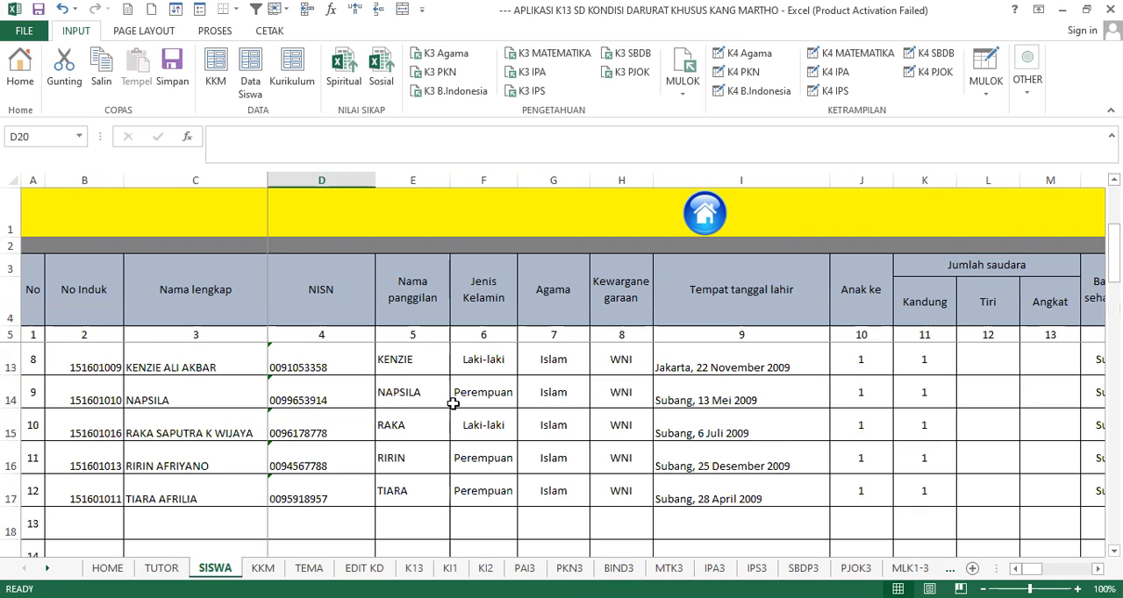
{"action": "scroll", "coordinate": [387, 392], "scroll_direction": "down", "scroll_amount": 1}
{"action": "scroll", "coordinate": [444, 406], "scroll_direction": "up", "scroll_amount": 1}
{"action": "left_click", "coordinate": [789, 371]}
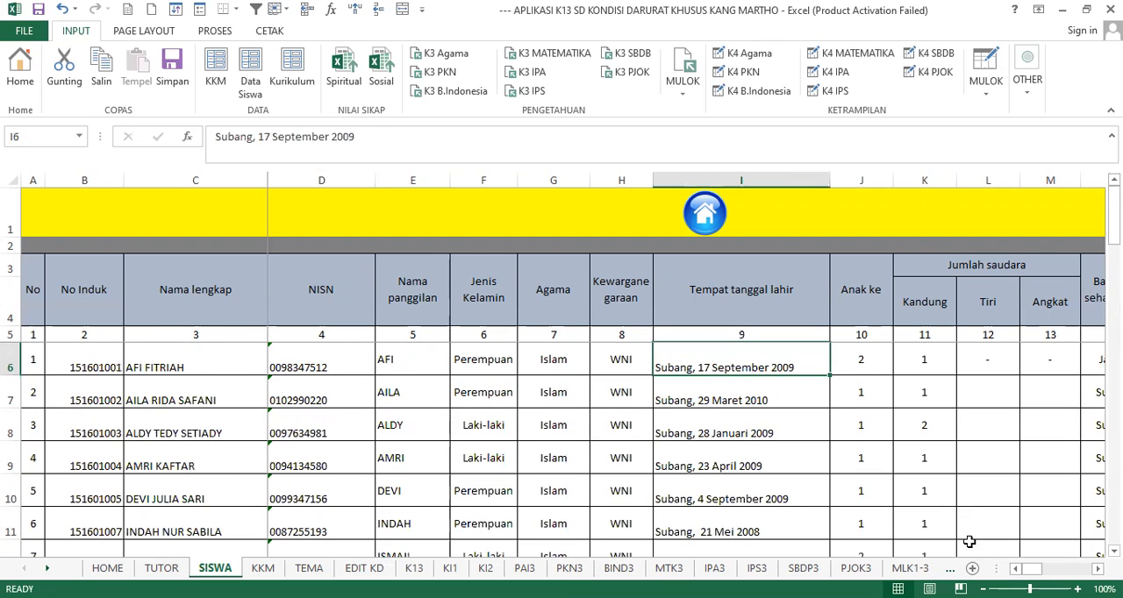
{"action": "scroll", "coordinate": [686, 367], "scroll_direction": "right", "scroll_amount": 8}
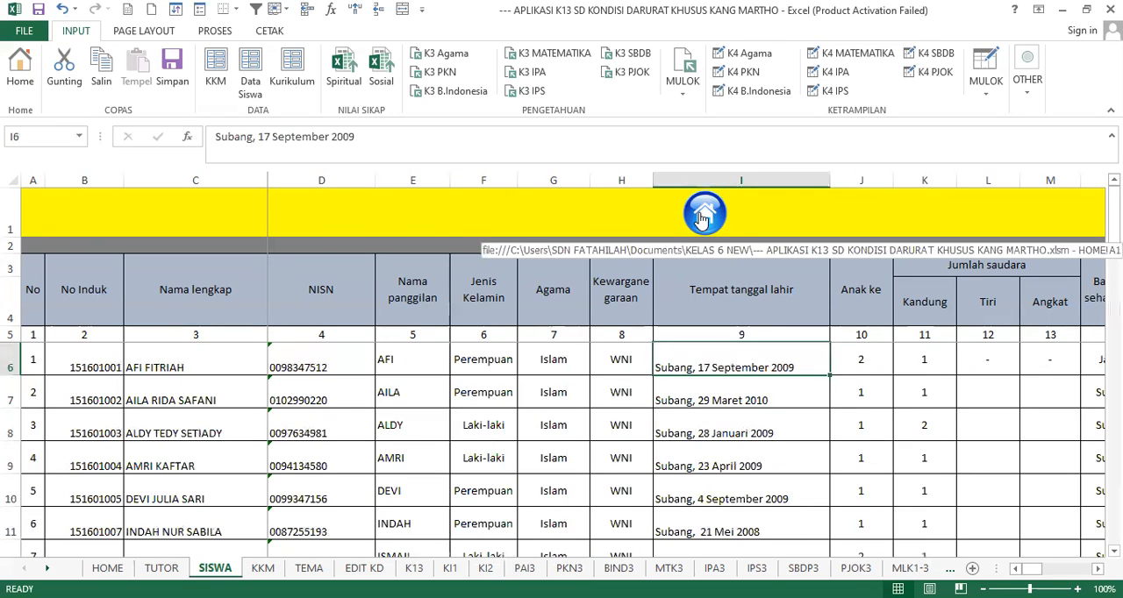
- Go through the home page to the KKM sheet and review the minimum scores from Pendidikan Agama down to KKM Satuan Pendidikan
{"action": "left_click", "coordinate": [700, 219]}
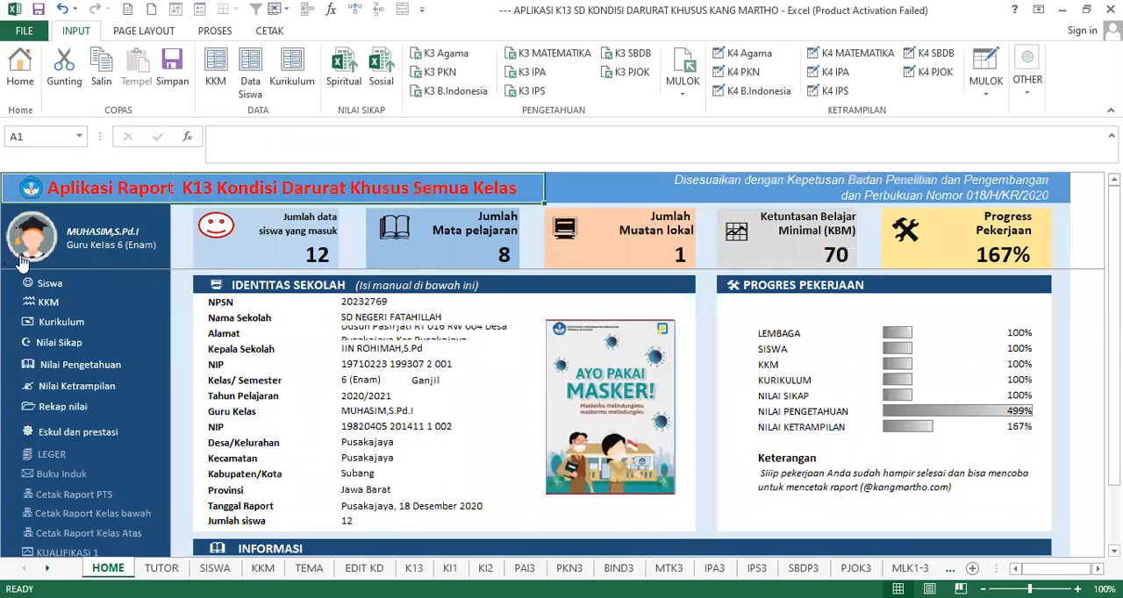
{"action": "left_click", "coordinate": [44, 305]}
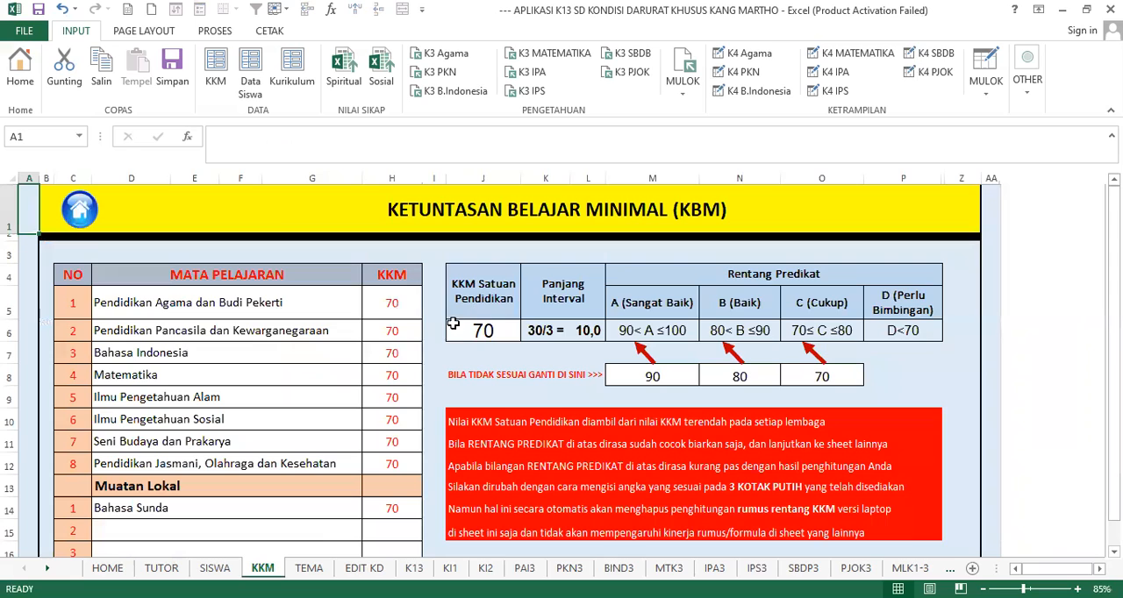
{"action": "left_click", "coordinate": [386, 302]}
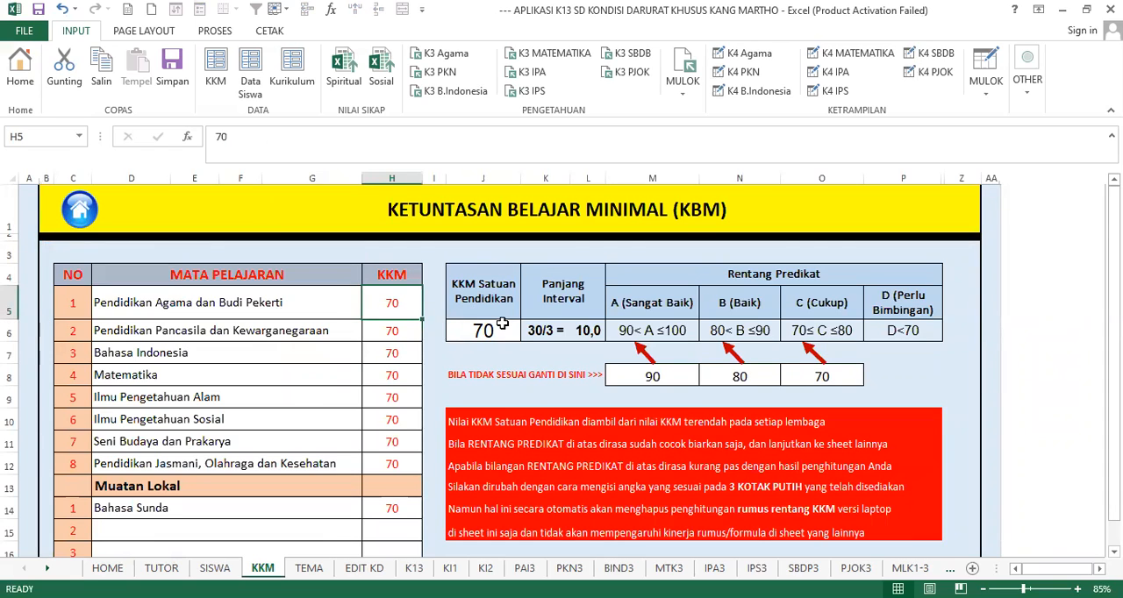
{"action": "key", "text": "Down"}
{"action": "key", "text": "Down"}
{"action": "key", "text": "Down"}
{"action": "key", "text": "Down"}
{"action": "key", "text": "Down"}
{"action": "key", "text": "Down"}
{"action": "key", "text": "Down"}
{"action": "key", "text": "Down"}
{"action": "key", "text": "Down"}
{"action": "key", "text": "Down"}
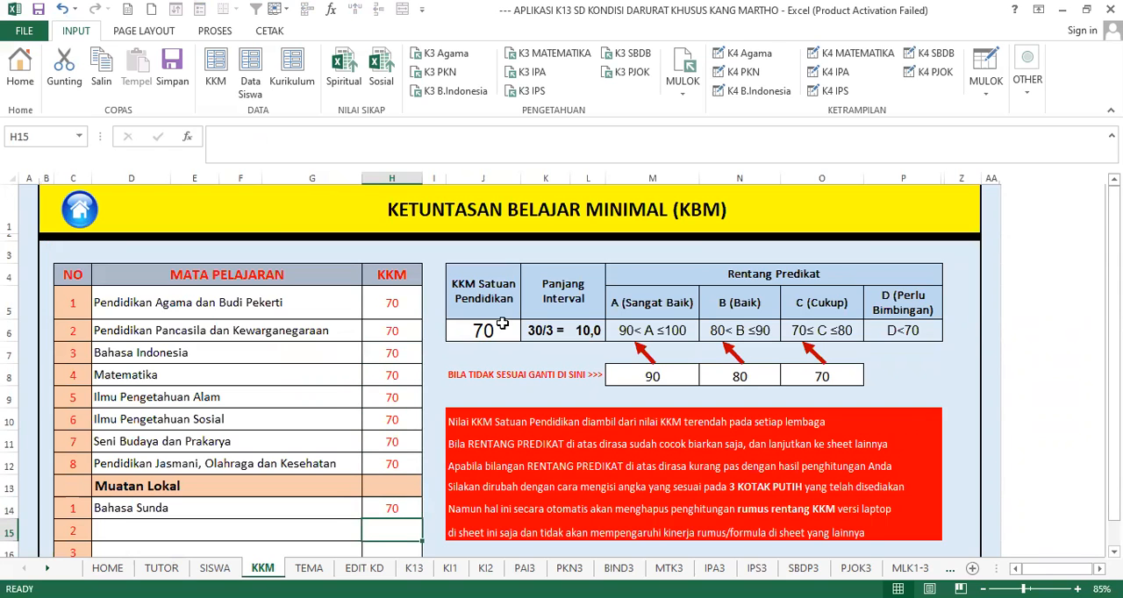
{"action": "key", "text": "Down"}
{"action": "key", "text": "Down"}
{"action": "key", "text": "Down"}
{"action": "key", "text": "Down"}
{"action": "key", "text": "Down"}
{"action": "key", "text": "Down"}
{"action": "key", "text": "Down"}
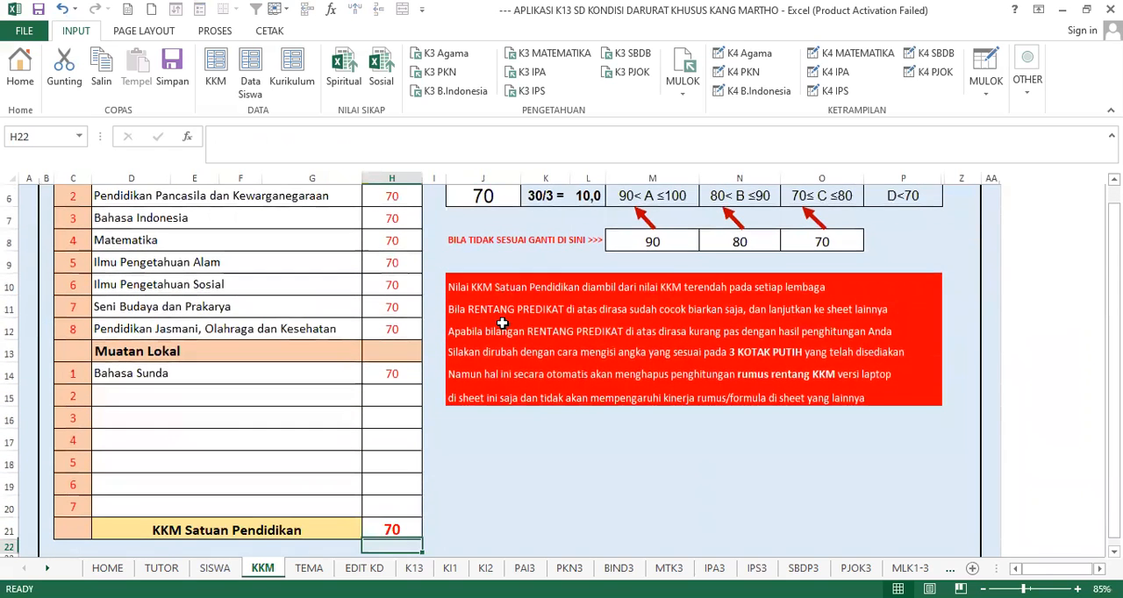
{"action": "scroll", "coordinate": [439, 390], "scroll_direction": "down", "scroll_amount": 2}
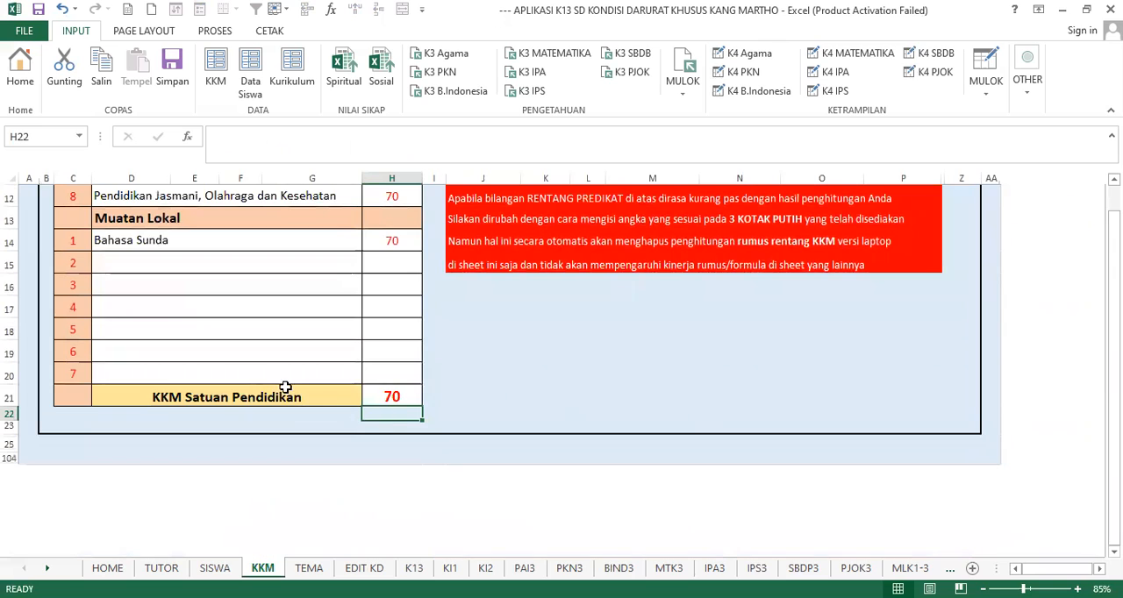
- Compare the KKM Satuan Pendidikan score below the subject list with the one in the Rentang Predikat table
{"action": "left_click", "coordinate": [285, 391]}
{"action": "left_click", "coordinate": [379, 388]}
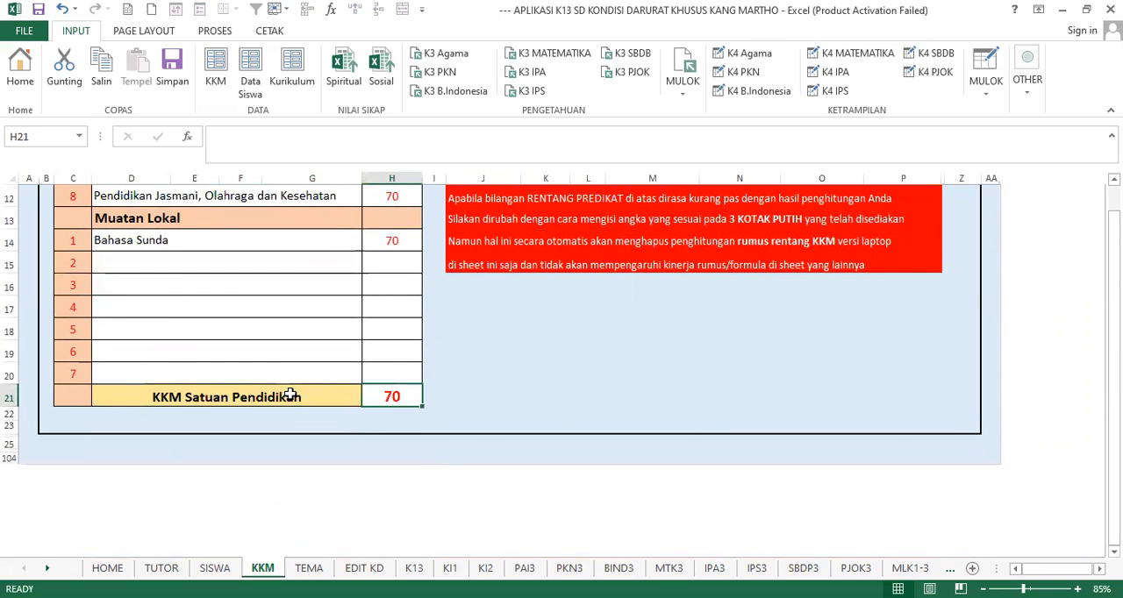
{"action": "left_click", "coordinate": [289, 396]}
{"action": "left_click", "coordinate": [389, 394]}
{"action": "scroll", "coordinate": [388, 316], "scroll_direction": "up", "scroll_amount": 3}
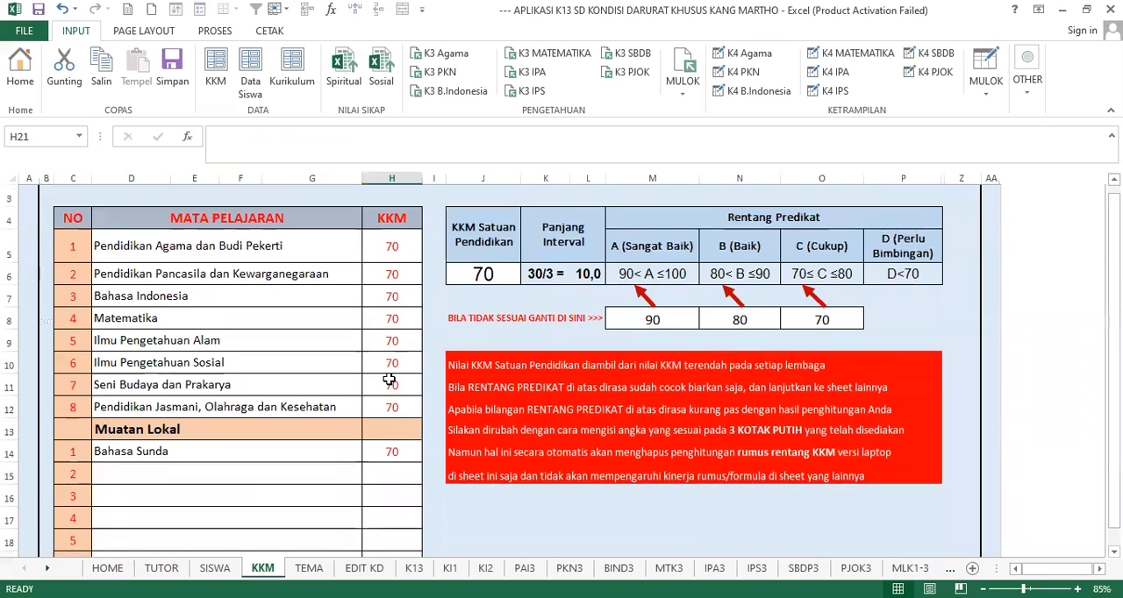
{"action": "left_click", "coordinate": [481, 275]}
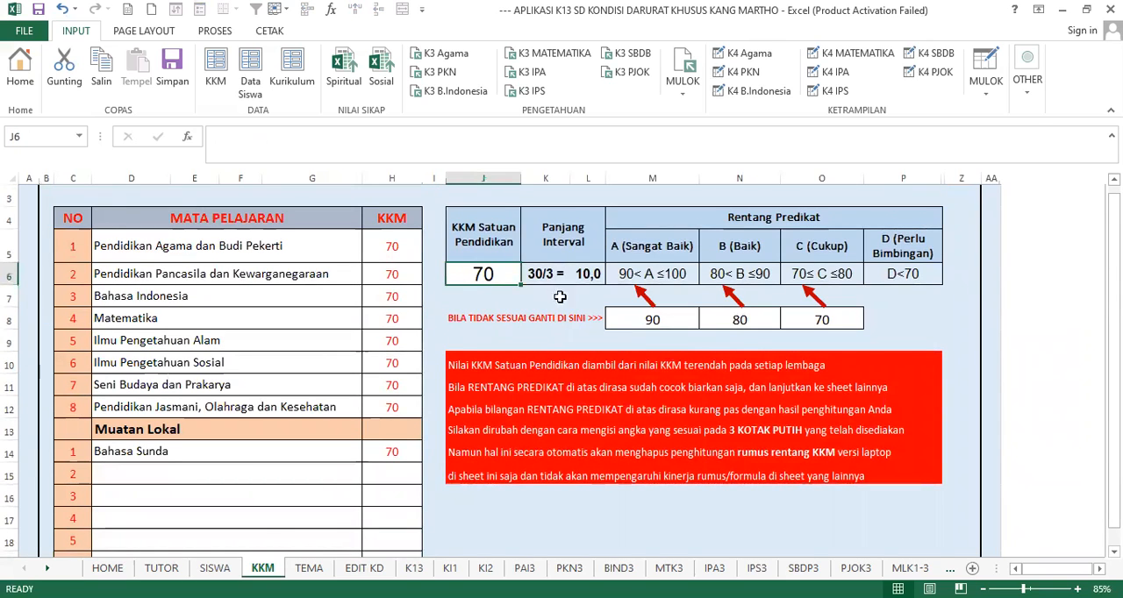
- Review the KKM scores of the individual subjects from Pendidikan Agama down to Bahasa Sunda
{"action": "left_click", "coordinate": [383, 253]}
{"action": "left_click_drag", "start_coordinate": [382, 253], "coordinate": [374, 445]}
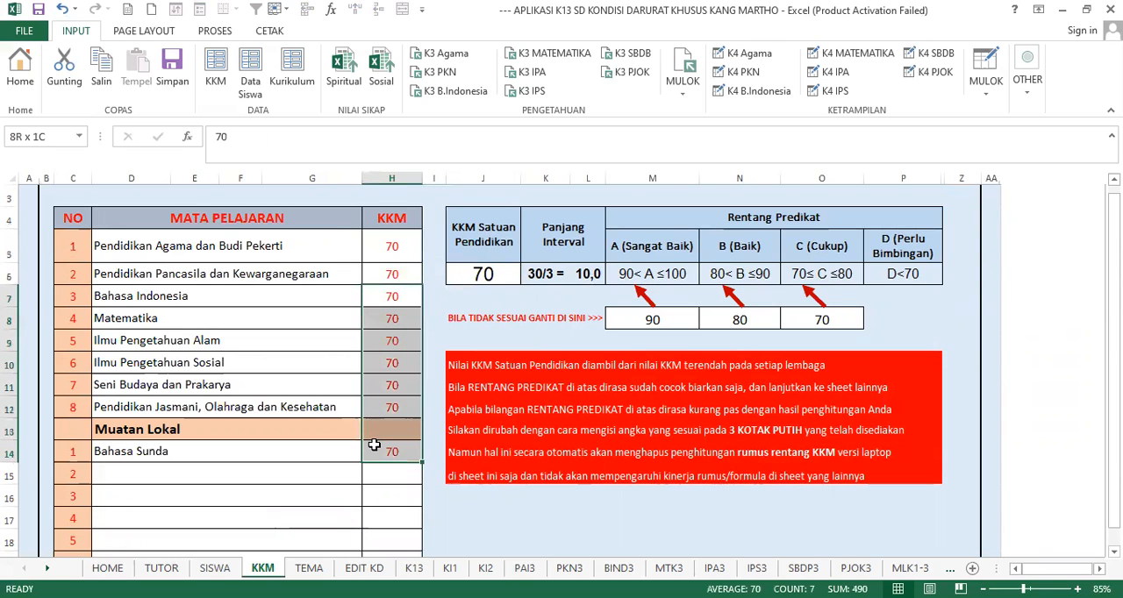
{"action": "left_click", "coordinate": [306, 334]}
{"action": "scroll", "coordinate": [458, 286], "scroll_direction": "up", "scroll_amount": 1}
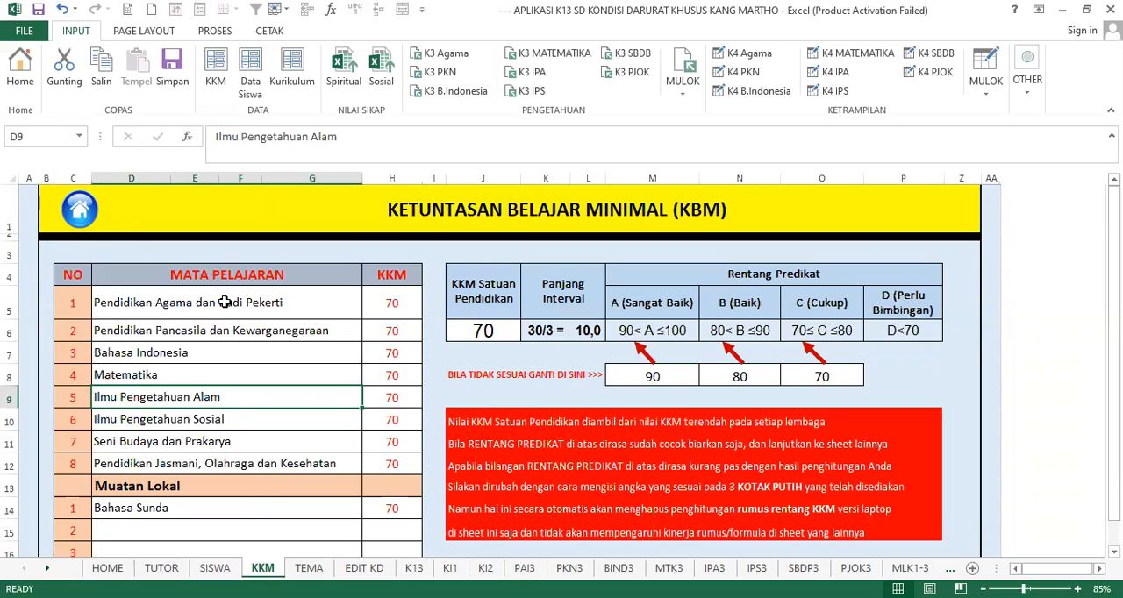
{"action": "left_click", "coordinate": [146, 306]}
{"action": "left_click", "coordinate": [249, 330]}
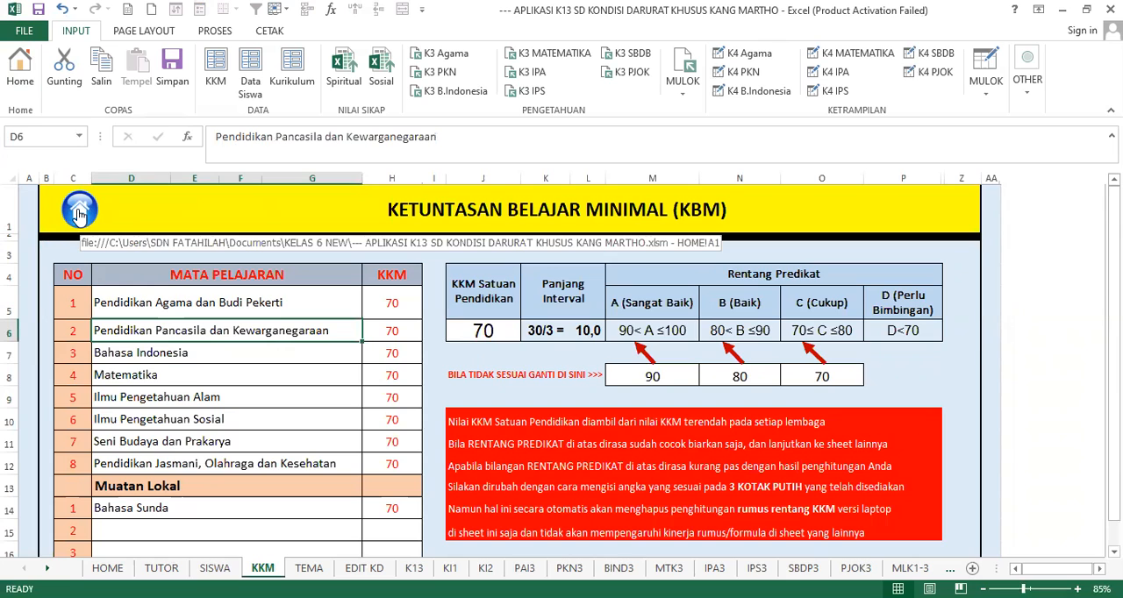
- Go through the home page to the Kurikulum sheet and view the Kelas 1 competencies for Semester 1 and 2
{"action": "left_click", "coordinate": [15, 74]}
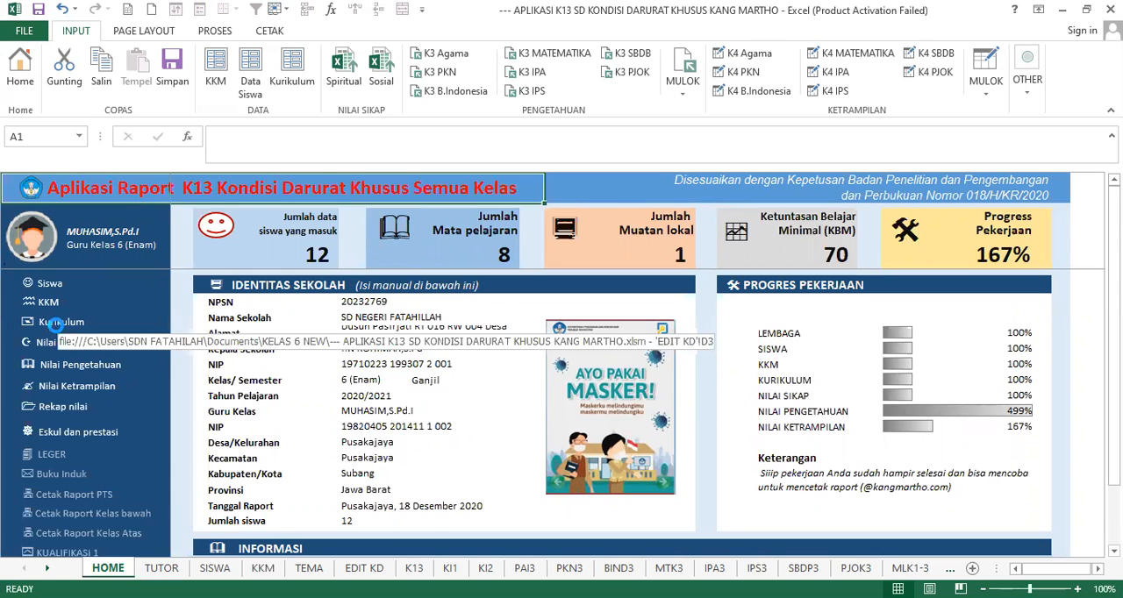
{"action": "left_click", "coordinate": [58, 329]}
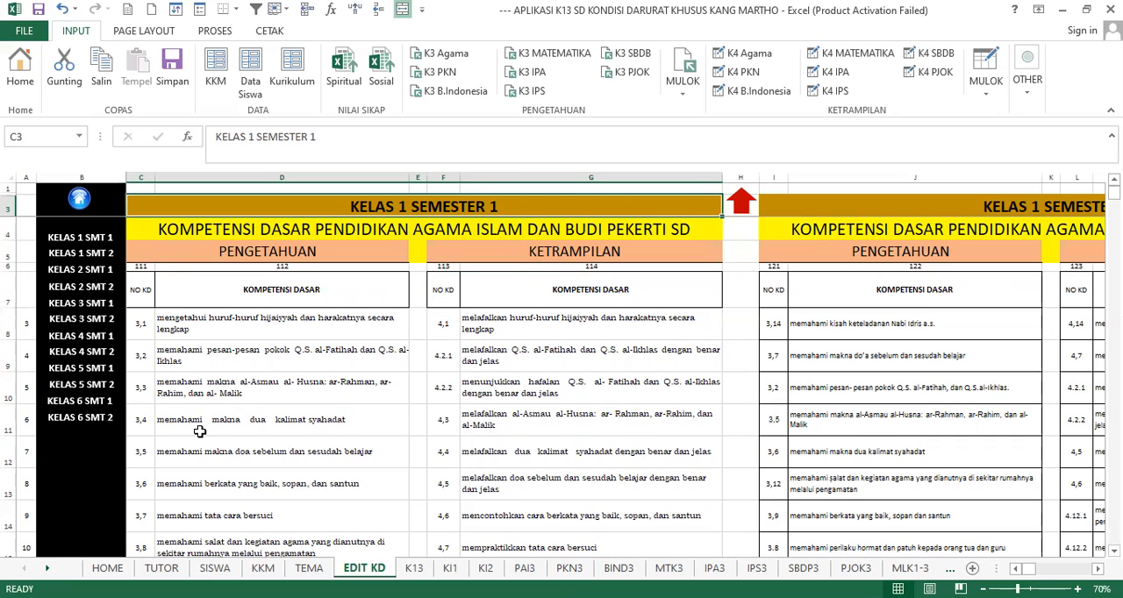
{"action": "left_click", "coordinate": [92, 249]}
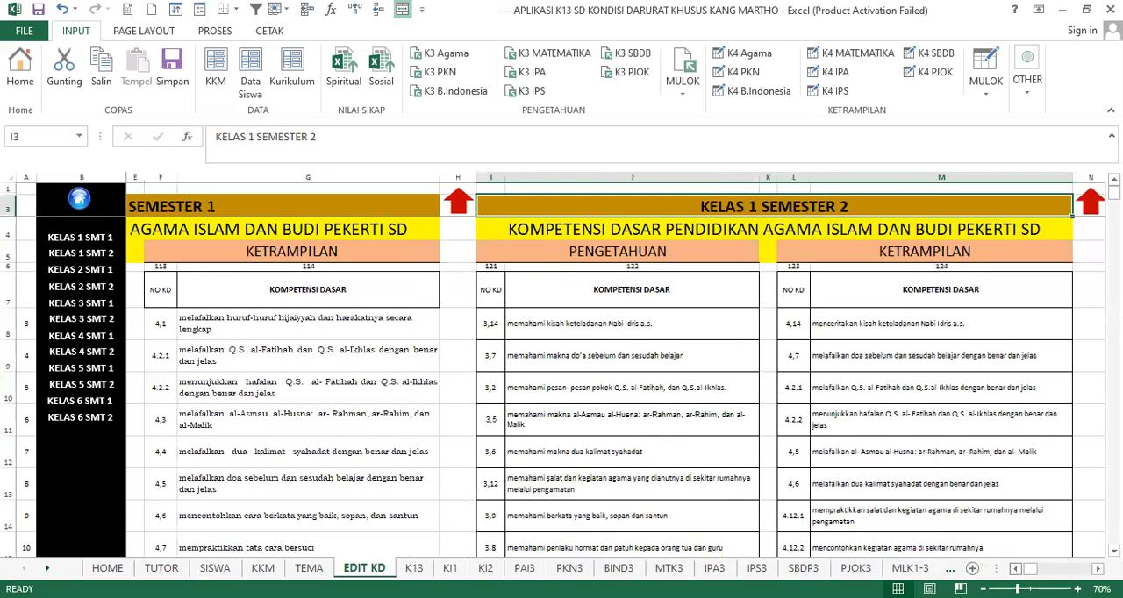
{"action": "left_click", "coordinate": [1017, 570]}
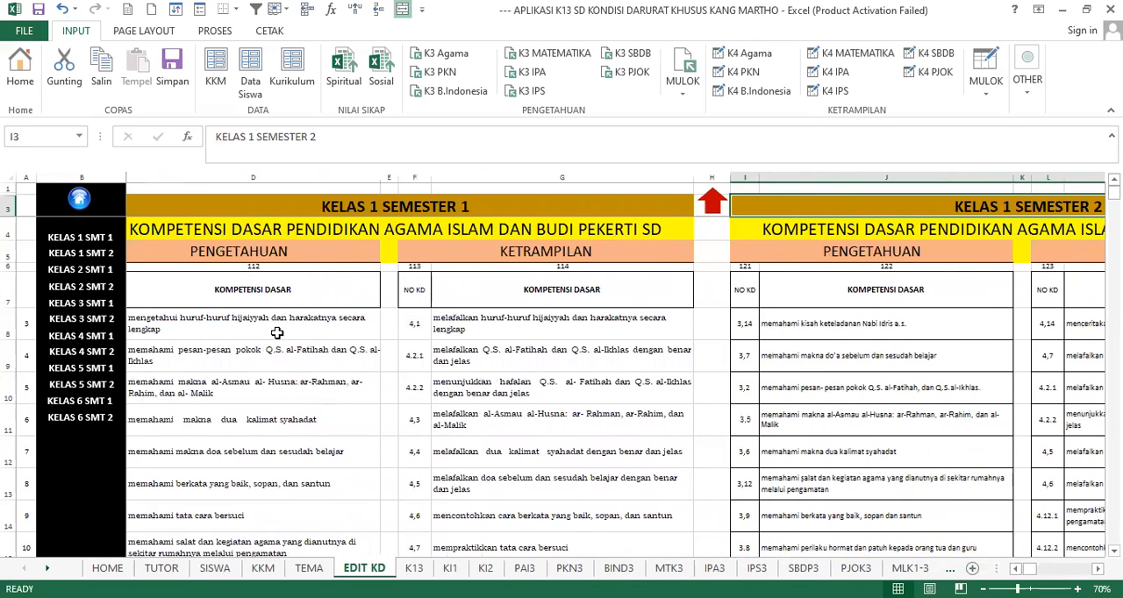
{"action": "left_click", "coordinate": [1016, 569]}
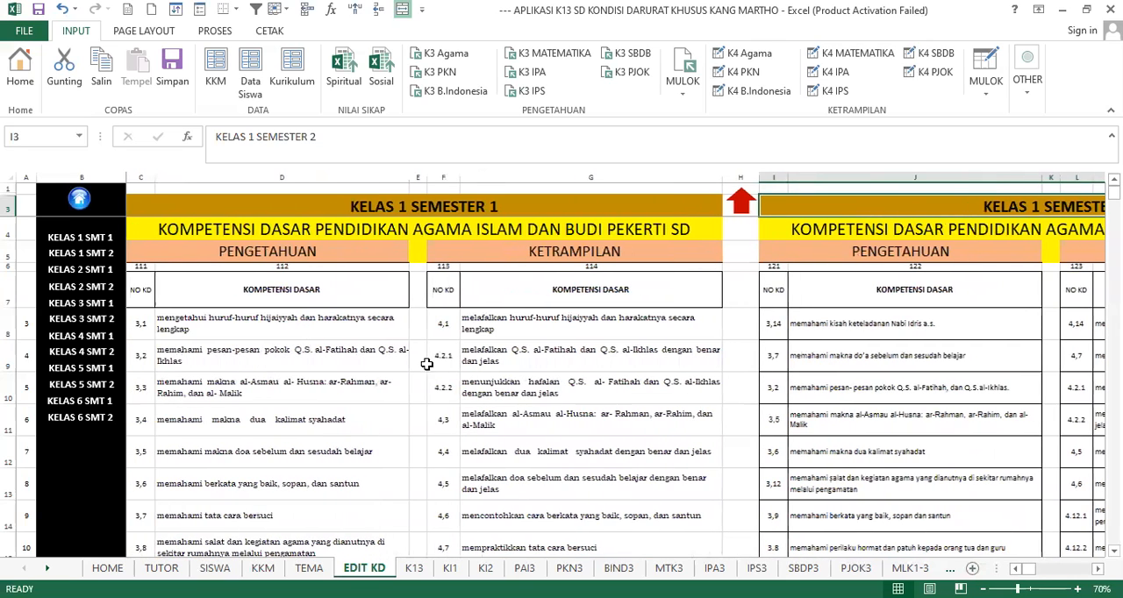
- Jump to the Kelas 6 Semester 1 competencies and go down the Pengetahuan entries for Pendidikan Agama Islam
{"action": "left_click", "coordinate": [88, 406]}
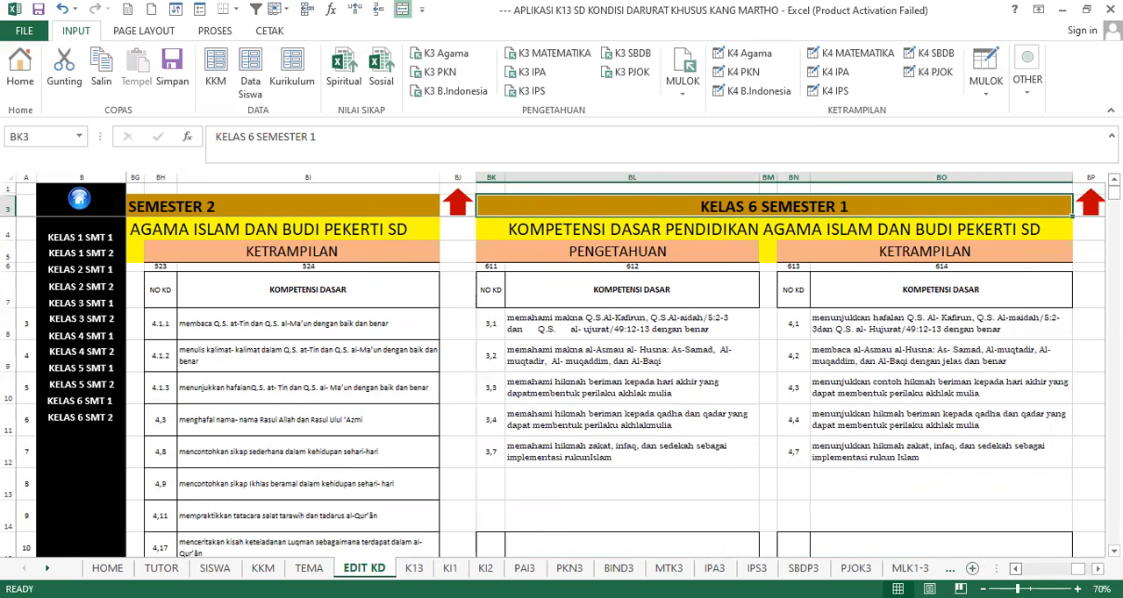
{"action": "scroll", "coordinate": [614, 368], "scroll_direction": "left", "scroll_amount": 1}
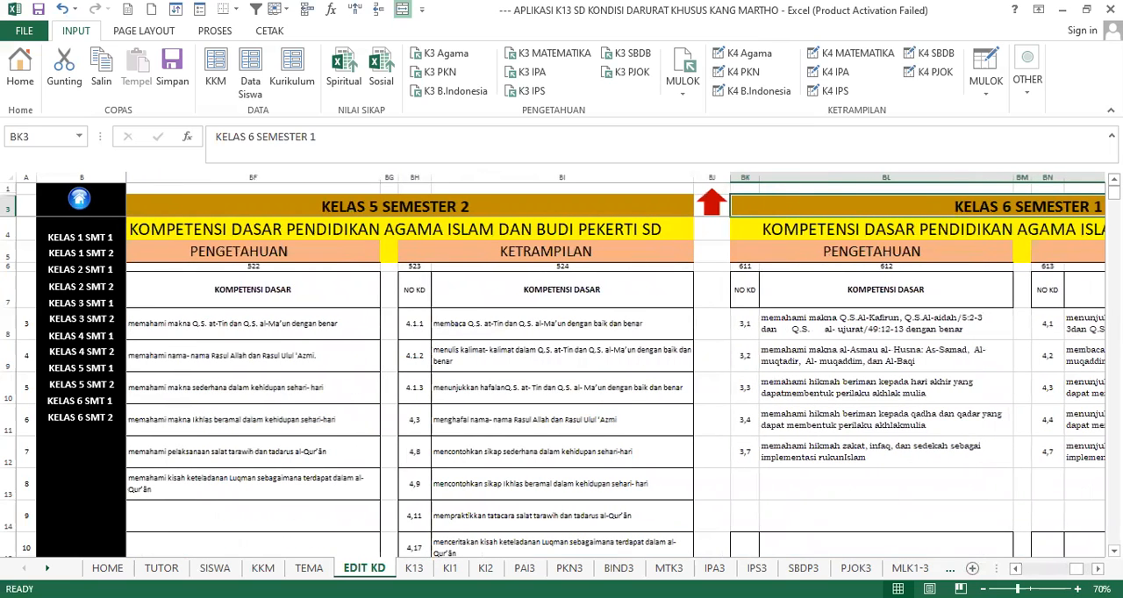
{"action": "scroll", "coordinate": [599, 339], "scroll_direction": "right", "scroll_amount": 3}
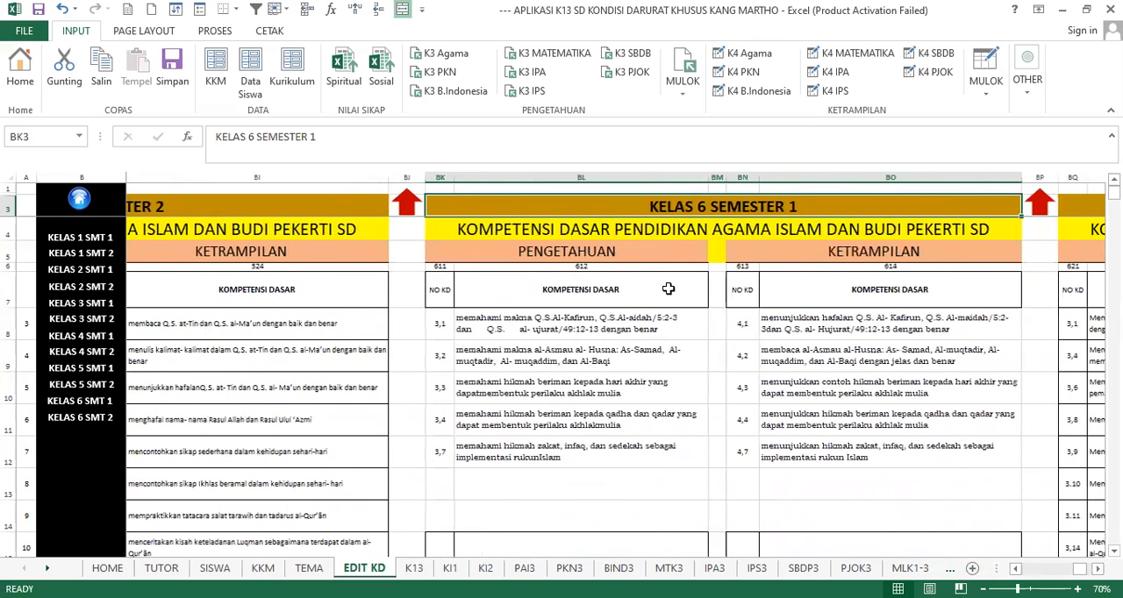
{"action": "left_click", "coordinate": [584, 345]}
{"action": "left_click", "coordinate": [583, 327]}
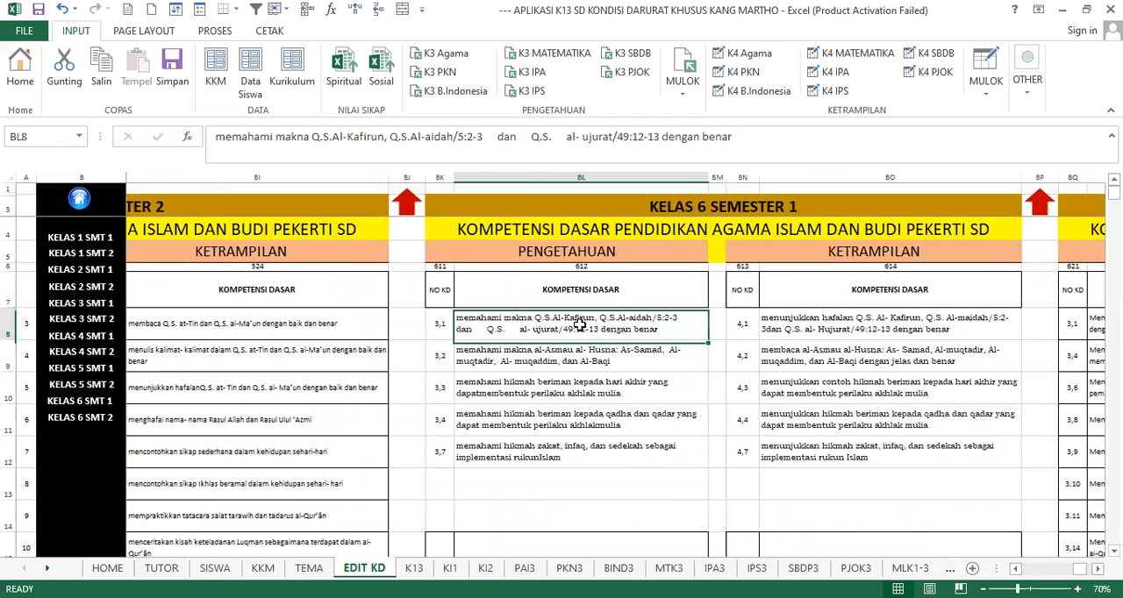
{"action": "key", "text": "Down"}
{"action": "key", "text": "Down"}
{"action": "key", "text": "Down"}
{"action": "key", "text": "Down"}
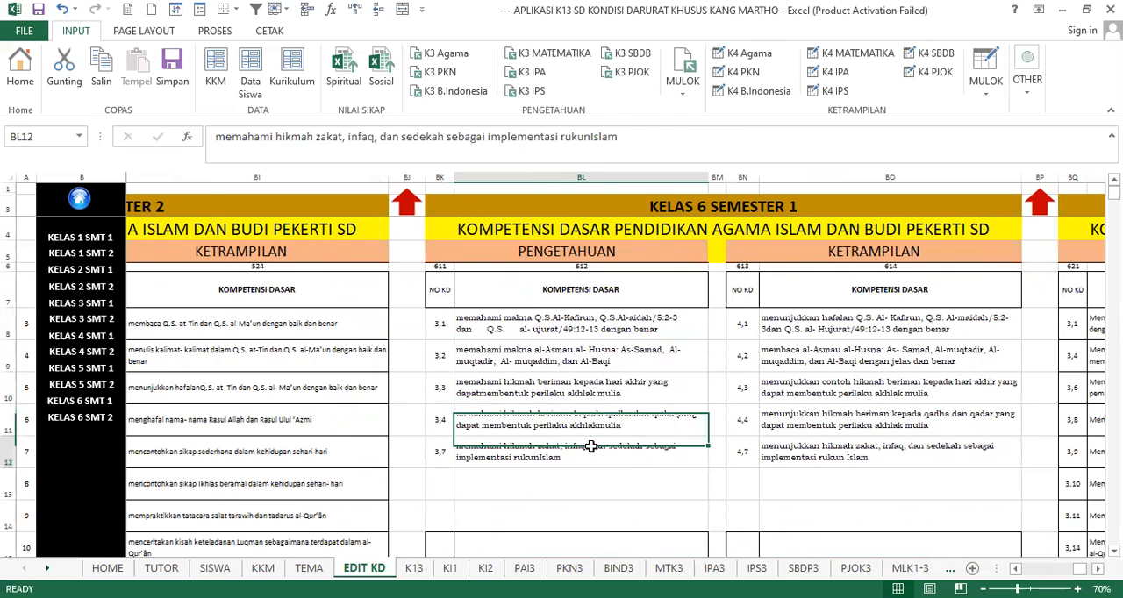
- Compare the religion competency 3,1 under Pengetahuan with 4,1 under Ketrampilan, and inspect competency 3,2
{"action": "left_click", "coordinate": [794, 332]}
{"action": "left_click", "coordinate": [644, 338]}
{"action": "left_click", "coordinate": [847, 336]}
{"action": "left_click", "coordinate": [656, 328]}
{"action": "left_click", "coordinate": [816, 320]}
{"action": "left_click", "coordinate": [601, 319]}
{"action": "left_click", "coordinate": [795, 335]}
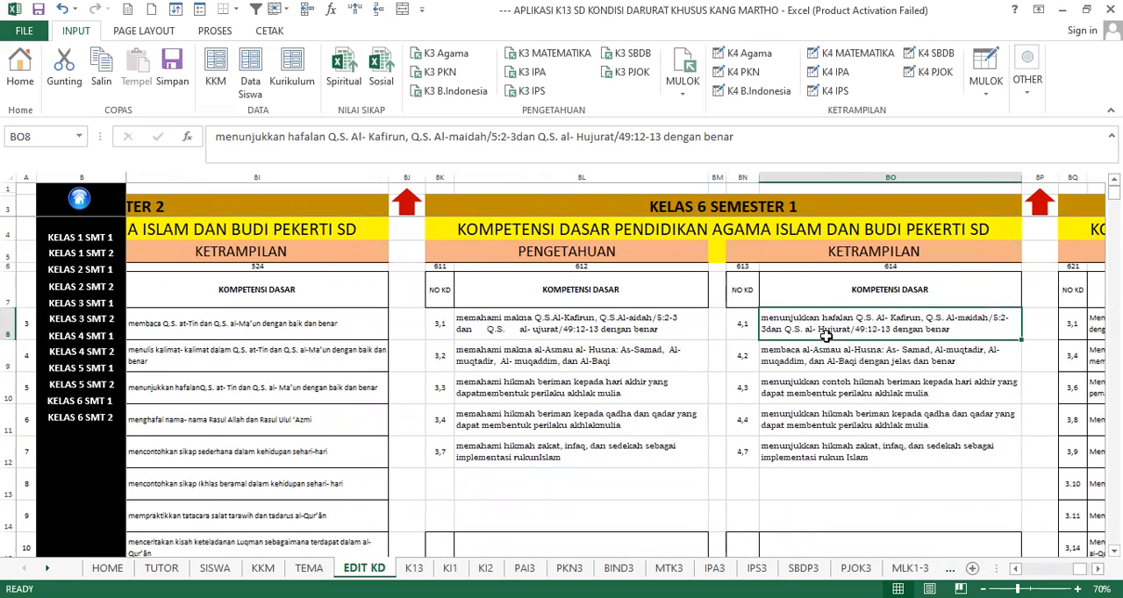
{"action": "left_click", "coordinate": [581, 364]}
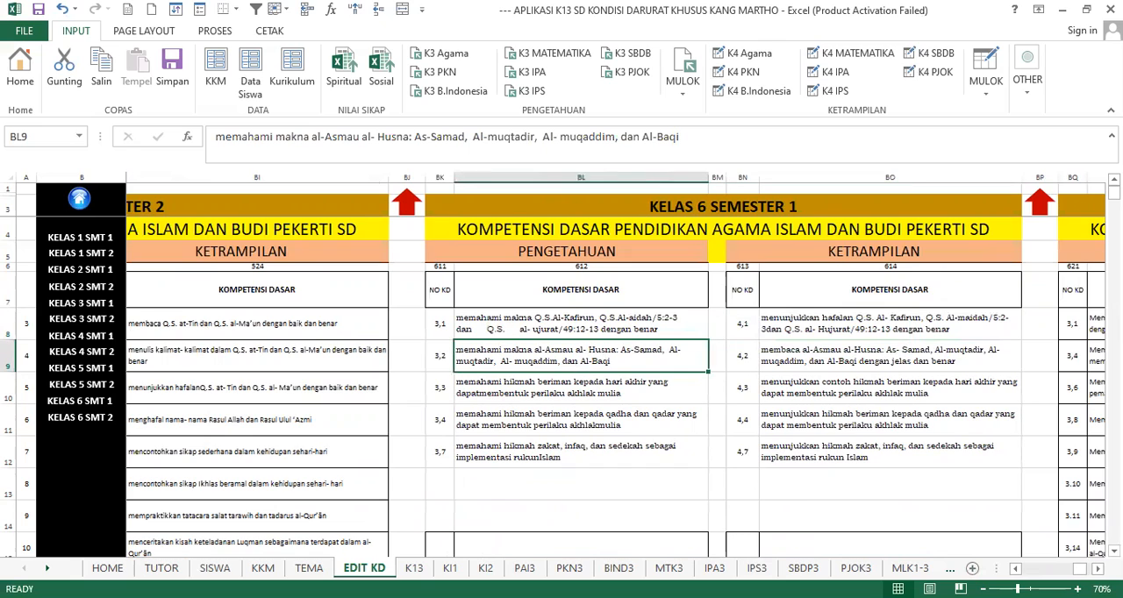
- Compare the remaining religion competencies under Pengetahuan with their Ketrampilan counterparts, down to 3,7 and 4,7
{"action": "scroll", "coordinate": [628, 416], "scroll_direction": "down", "scroll_amount": 1}
{"action": "left_click", "coordinate": [632, 365]}
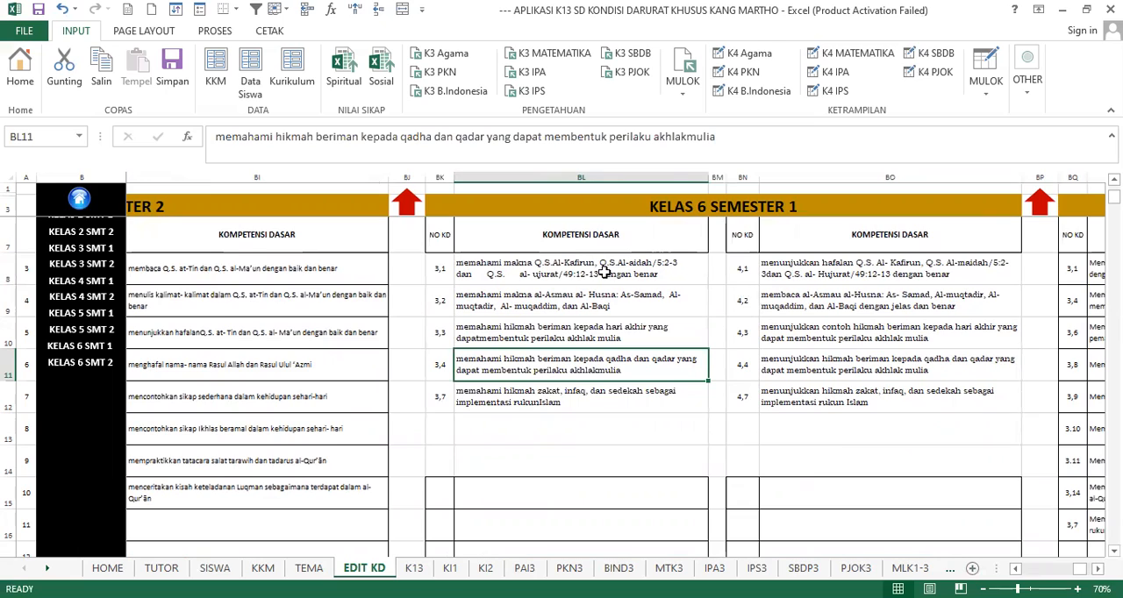
{"action": "left_click", "coordinate": [782, 289]}
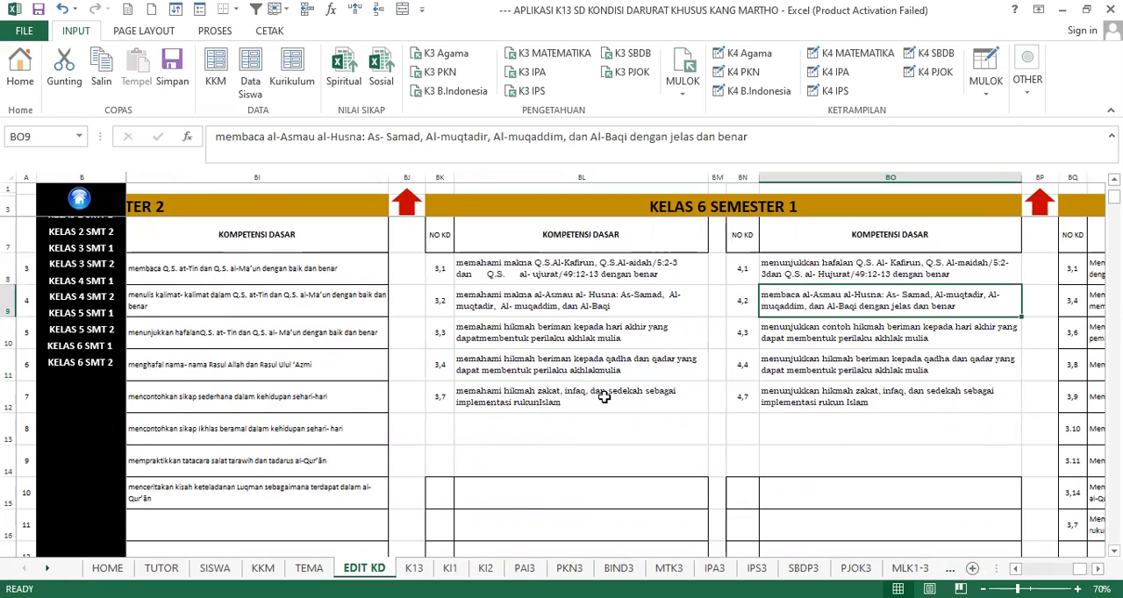
{"action": "left_click_drag", "start_coordinate": [509, 363], "coordinate": [813, 363]}
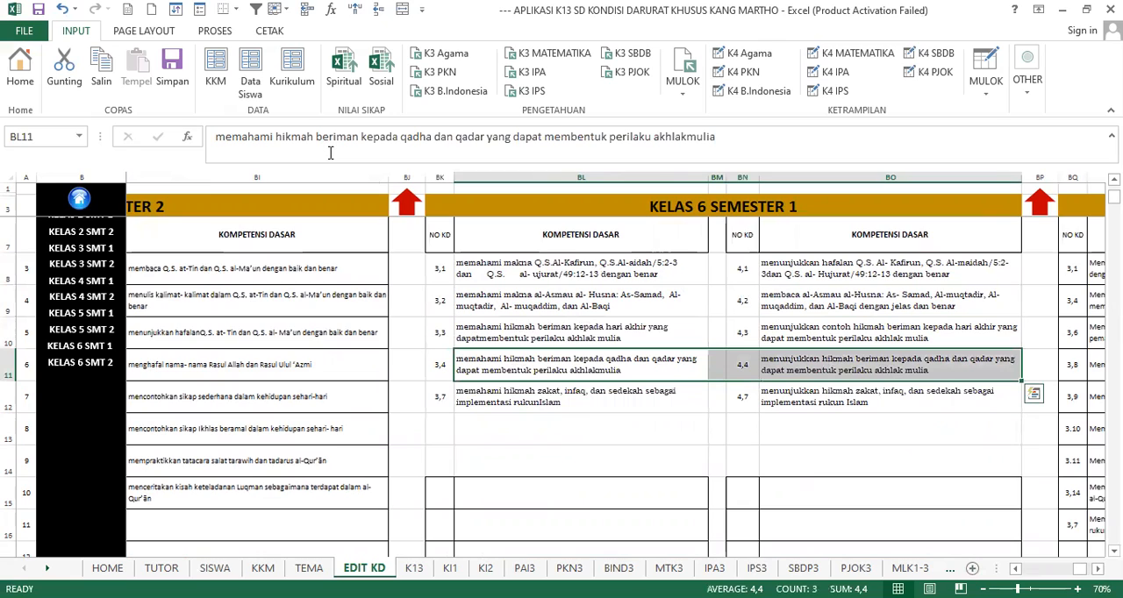
{"action": "left_click", "coordinate": [677, 321]}
{"action": "left_click", "coordinate": [805, 307]}
{"action": "left_click", "coordinate": [793, 407]}
{"action": "left_click", "coordinate": [605, 399]}
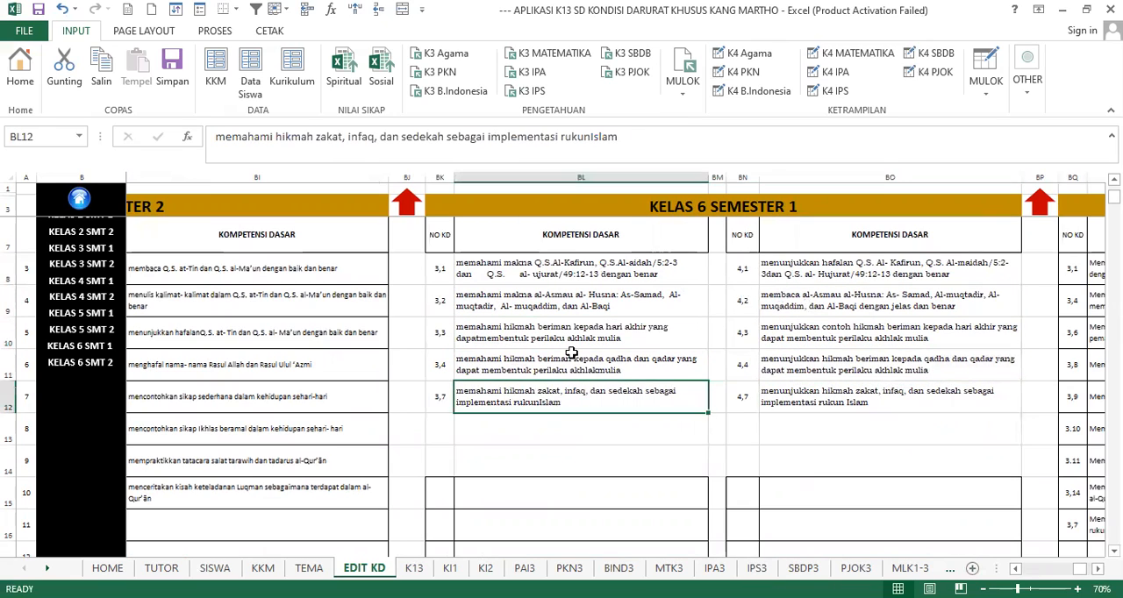
- Recheck the religion competencies in both columns, from 3,1 and 4,1 to the zakat, infaq and sedekah entry 4,7
{"action": "left_click", "coordinate": [600, 363]}
{"action": "left_click", "coordinate": [604, 299]}
{"action": "left_click", "coordinate": [607, 267]}
{"action": "left_click", "coordinate": [819, 262]}
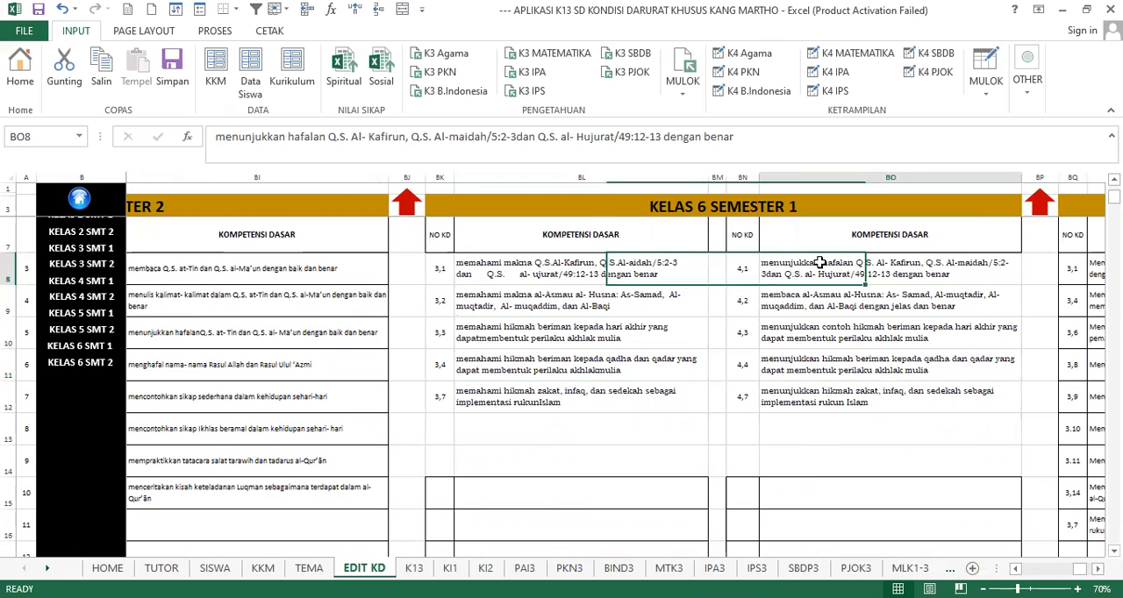
{"action": "left_click", "coordinate": [840, 325]}
{"action": "left_click", "coordinate": [815, 364]}
{"action": "left_click", "coordinate": [640, 402]}
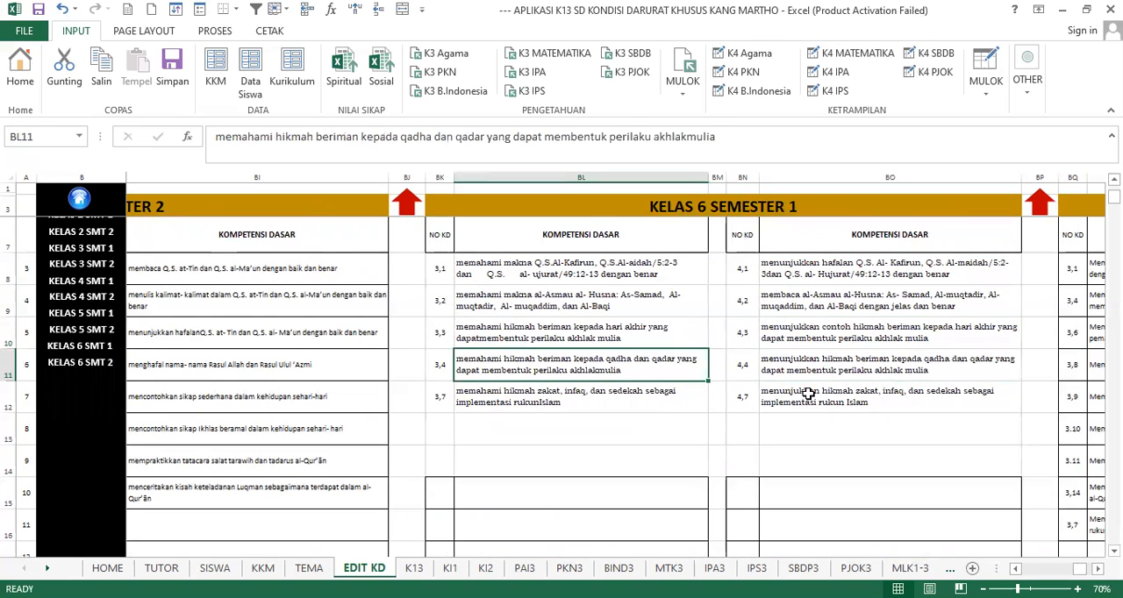
{"action": "left_click", "coordinate": [807, 394]}
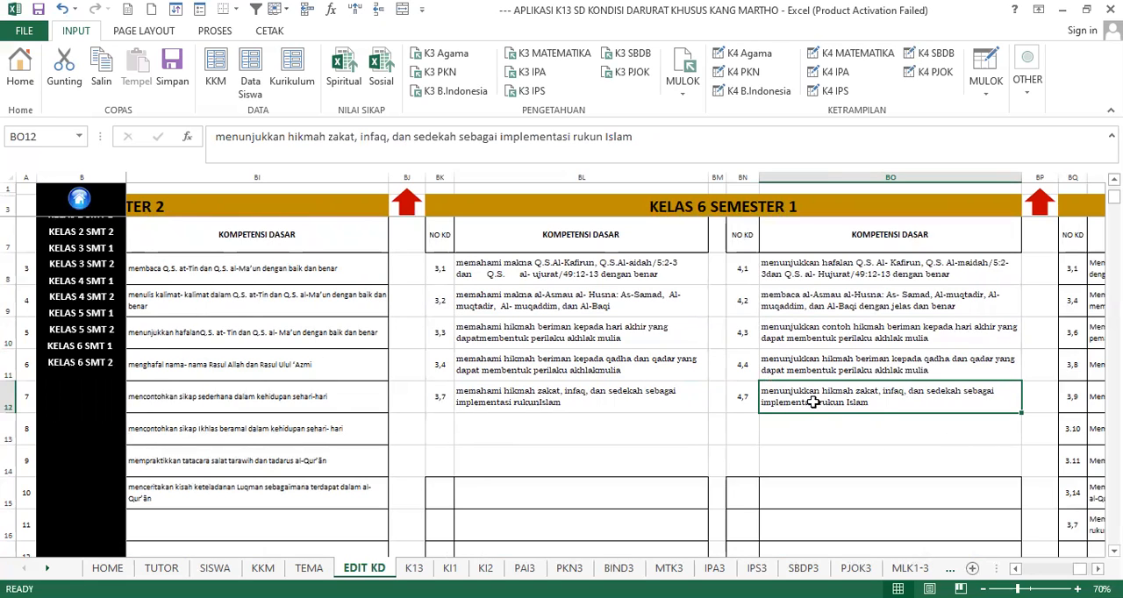
- Check the empty rows below the religion competencies and go to the Pendidikan Kewarganegaraan block of Kelas 6 Semester 1
{"action": "scroll", "coordinate": [862, 411], "scroll_direction": "down", "scroll_amount": 2}
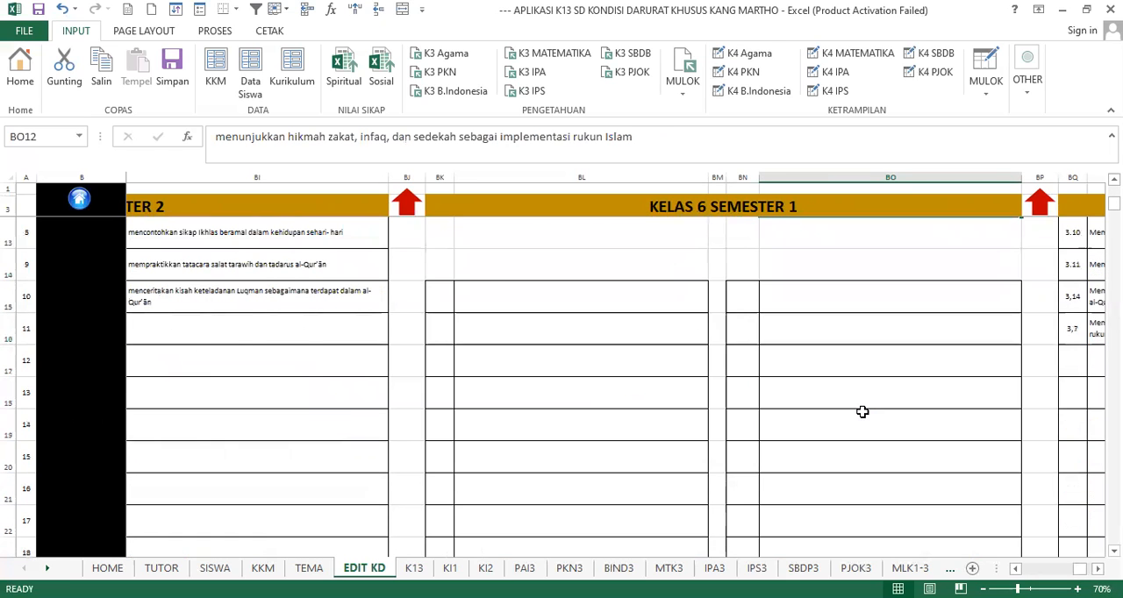
{"action": "scroll", "coordinate": [862, 411], "scroll_direction": "up", "scroll_amount": 2}
{"action": "scroll", "coordinate": [862, 412], "scroll_direction": "up", "scroll_amount": 1}
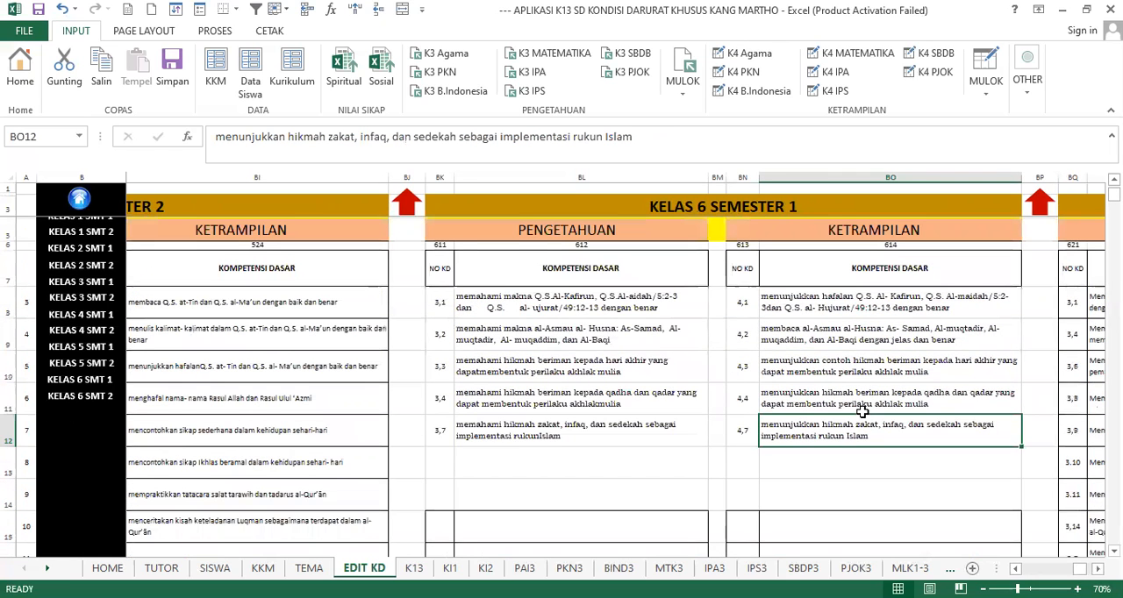
{"action": "scroll", "coordinate": [862, 411], "scroll_direction": "up", "scroll_amount": 1}
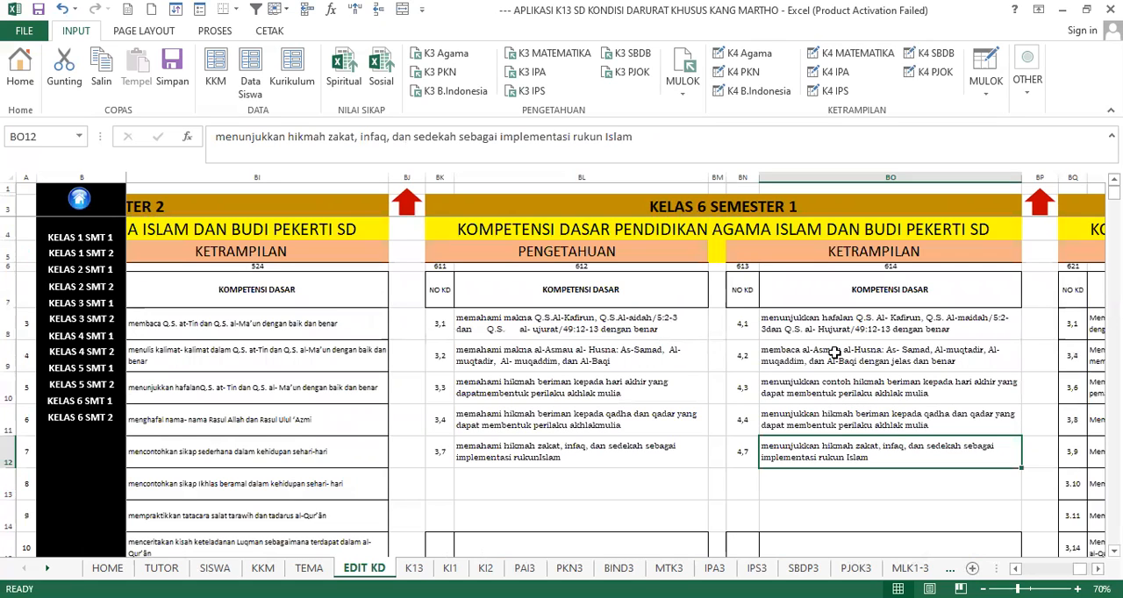
{"action": "scroll", "coordinate": [838, 360], "scroll_direction": "down", "scroll_amount": 5}
{"action": "scroll", "coordinate": [838, 360], "scroll_direction": "down", "scroll_amount": 4}
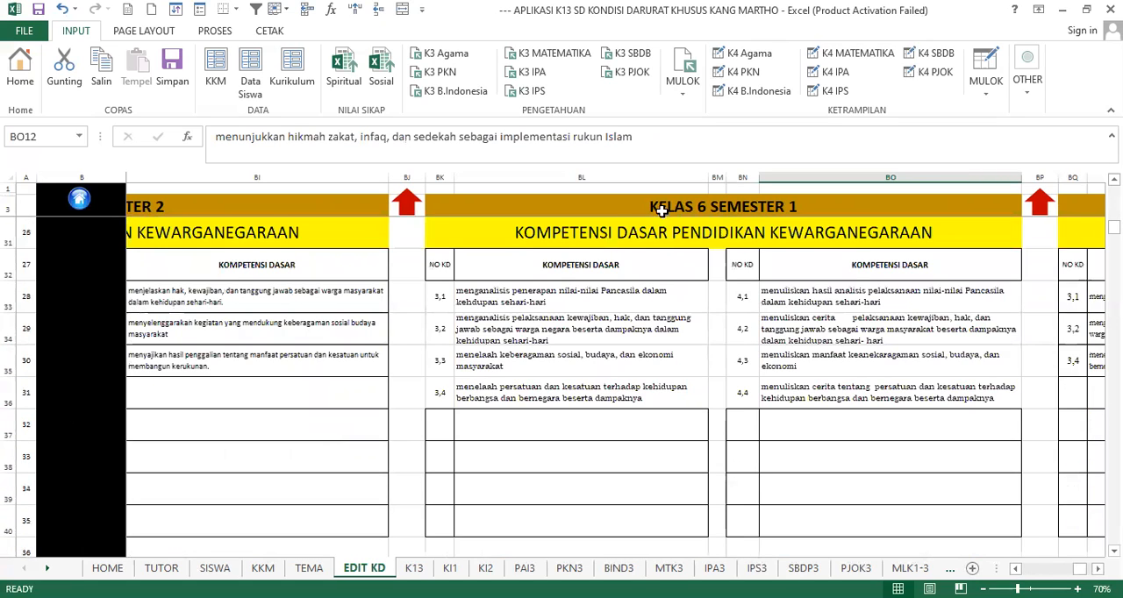
{"action": "left_click", "coordinate": [601, 238]}
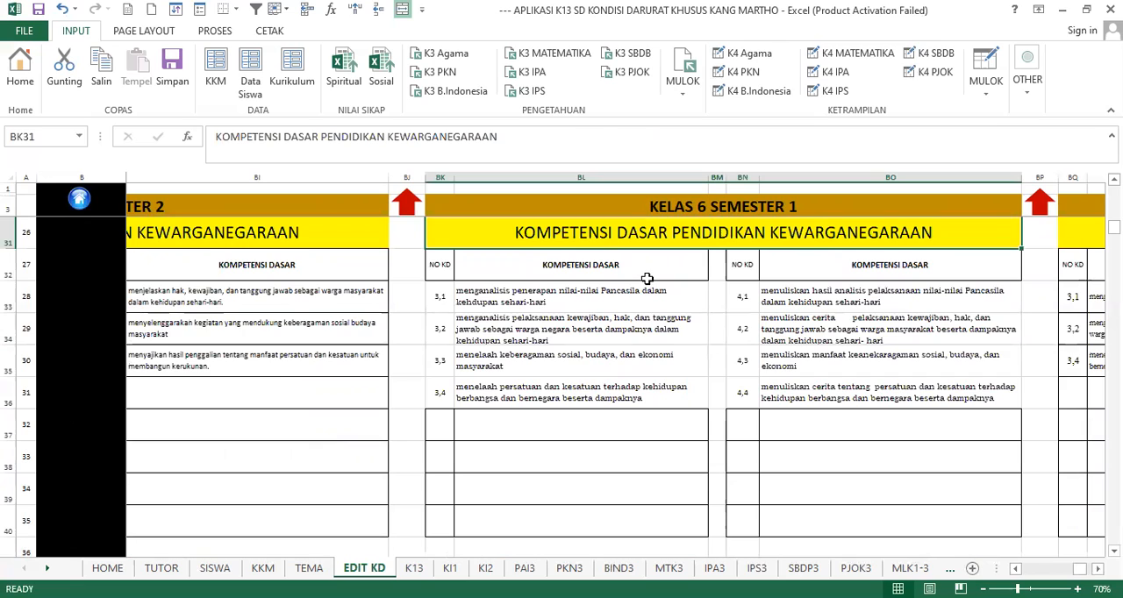
- Review the Pendidikan Kewarganegaraan competencies under Pengetahuan and select entries 3,1 to 3,4
{"action": "left_click", "coordinate": [629, 308]}
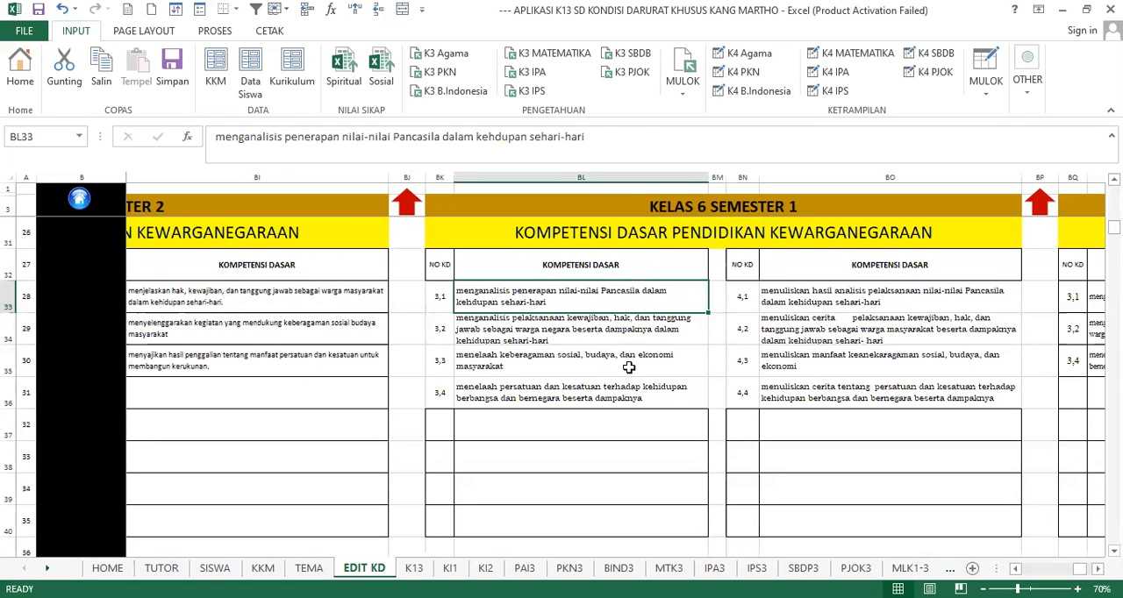
{"action": "left_click", "coordinate": [691, 375]}
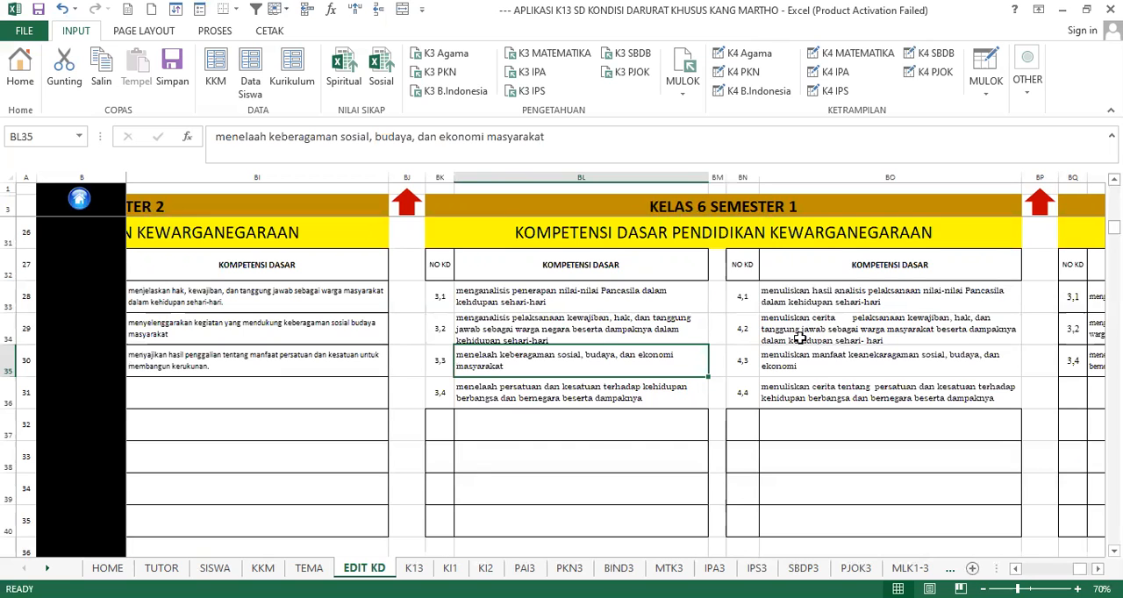
{"action": "scroll", "coordinate": [597, 328], "scroll_direction": "up", "scroll_amount": 1}
{"action": "key", "text": "Up"}
{"action": "key", "text": "Up"}
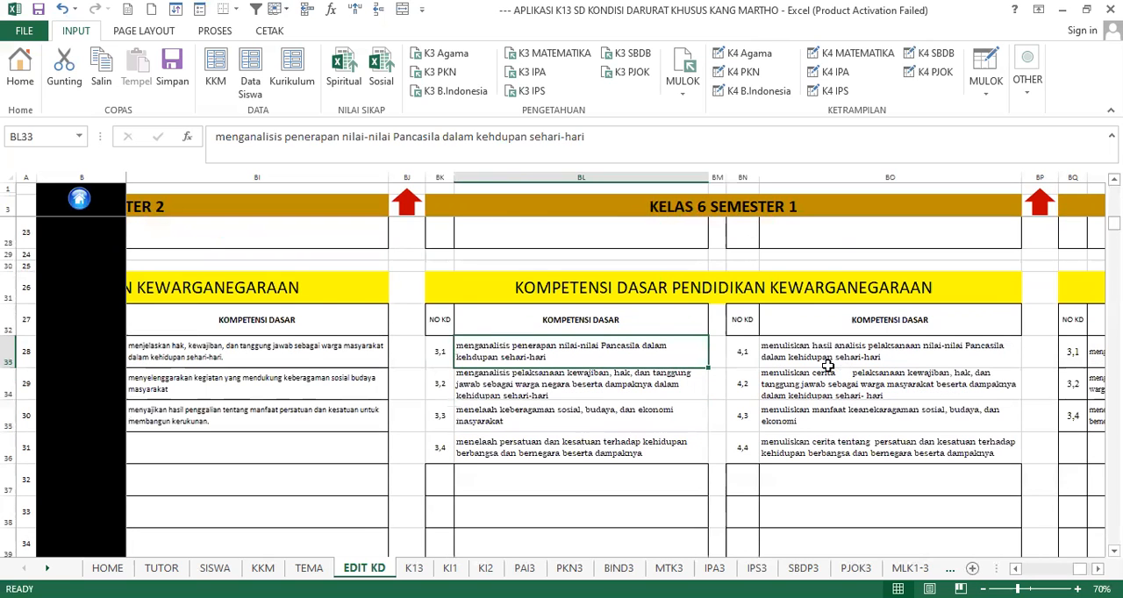
{"action": "scroll", "coordinate": [539, 333], "scroll_direction": "down", "scroll_amount": 1}
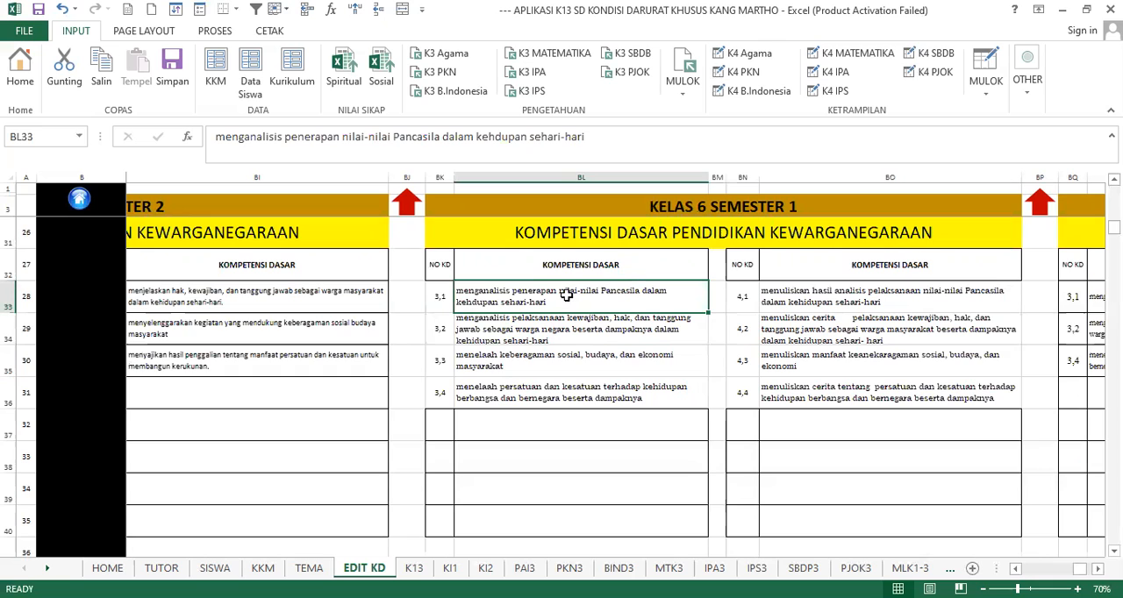
{"action": "left_click_drag", "start_coordinate": [571, 339], "coordinate": [578, 401]}
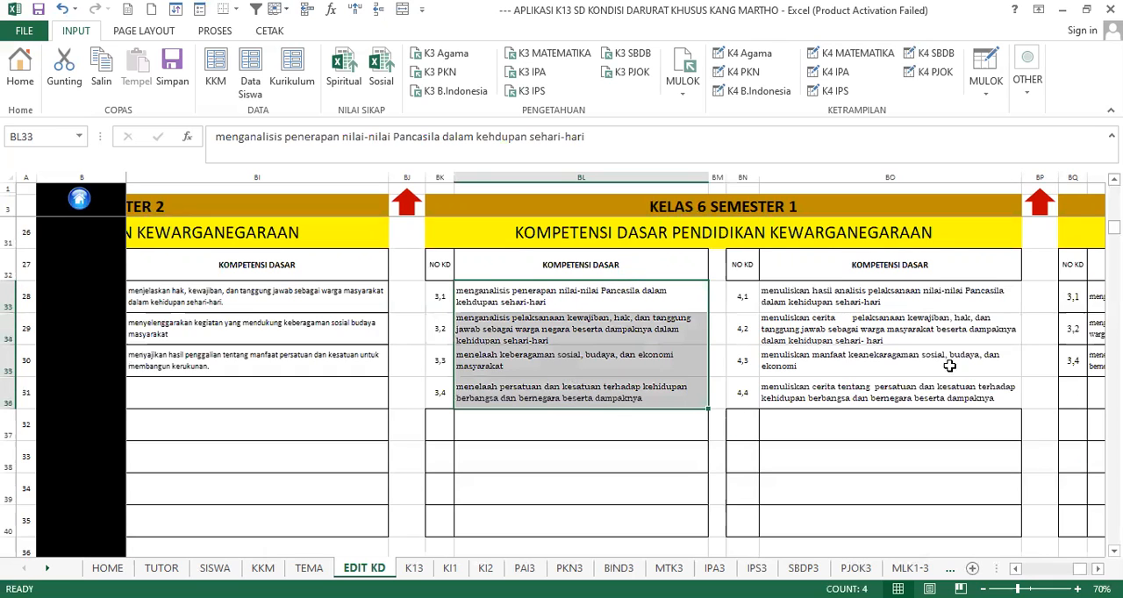
- Review Pendidikan Kewarganegaraan Ketrampilan entries 4,1 to 4,4 for Kelas 6 Semester 1 and compare 4,2 with Pengetahuan entry 3,2
{"action": "left_click", "coordinate": [835, 365]}
{"action": "left_click_drag", "start_coordinate": [835, 287], "coordinate": [840, 405]}
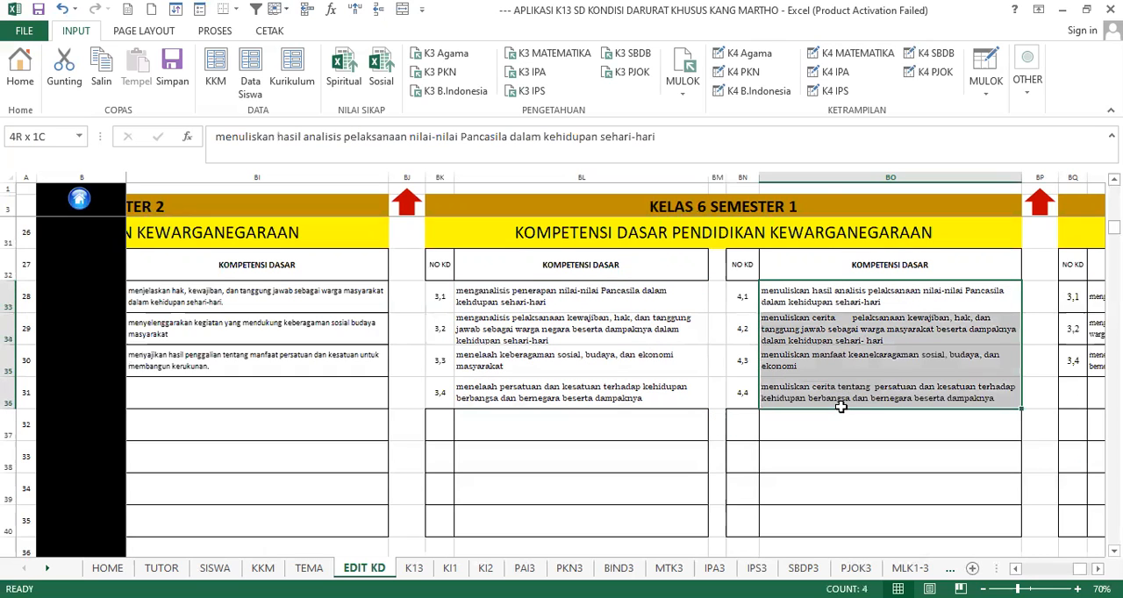
{"action": "left_click", "coordinate": [866, 323]}
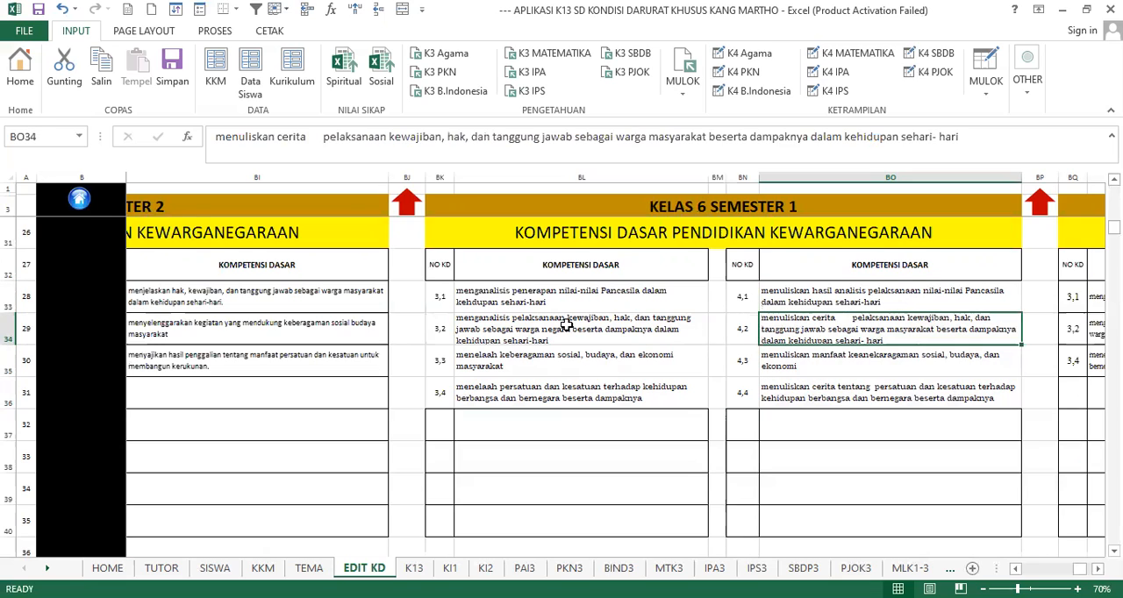
{"action": "left_click", "coordinate": [572, 324]}
- Look through the remaining Kelas 6 Semester 1 subjects, including Matematika and IPS, down to the Bahasa Sunda competencies
{"action": "scroll", "coordinate": [642, 371], "scroll_direction": "down", "scroll_amount": 3}
{"action": "scroll", "coordinate": [649, 366], "scroll_direction": "down", "scroll_amount": 3}
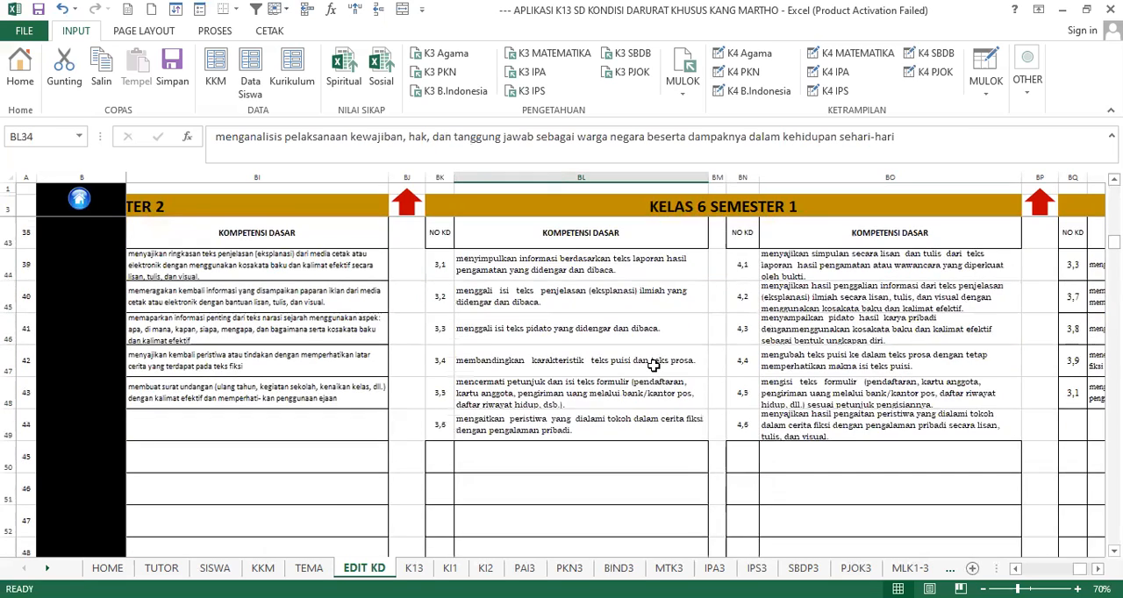
{"action": "scroll", "coordinate": [649, 369], "scroll_direction": "up", "scroll_amount": 3}
{"action": "scroll", "coordinate": [684, 386], "scroll_direction": "down", "scroll_amount": 7}
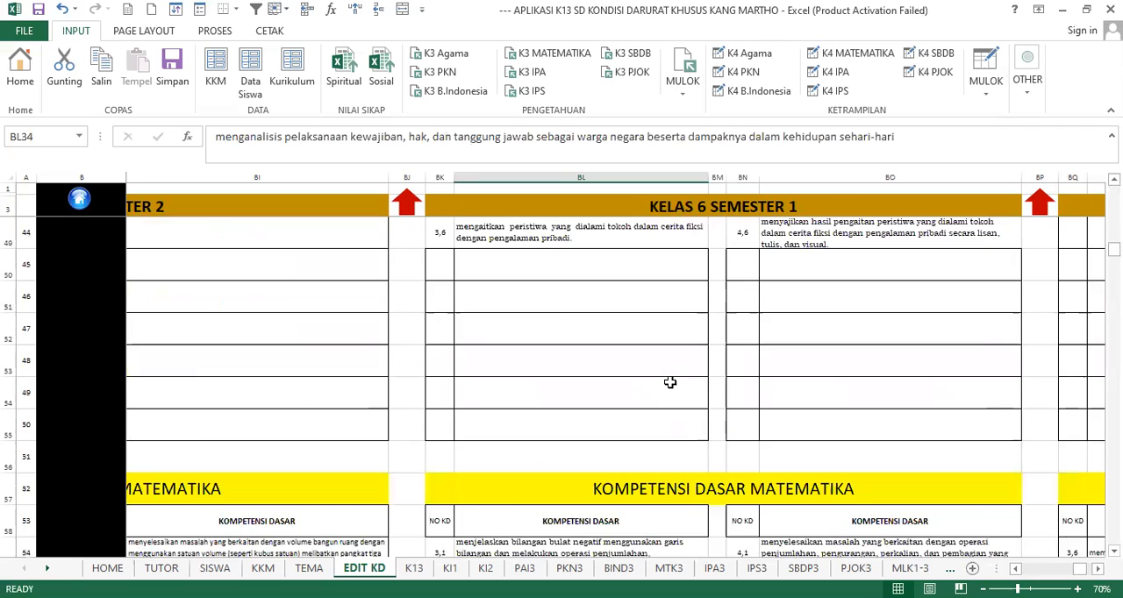
{"action": "scroll", "coordinate": [682, 377], "scroll_direction": "down", "scroll_amount": 6}
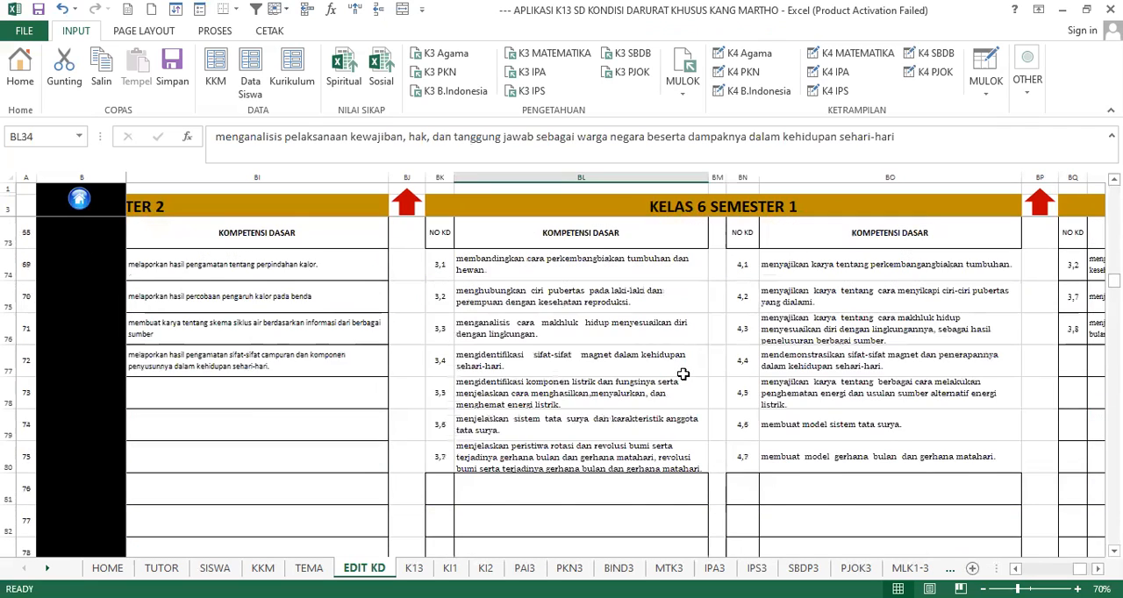
{"action": "scroll", "coordinate": [682, 379], "scroll_direction": "down", "scroll_amount": 2}
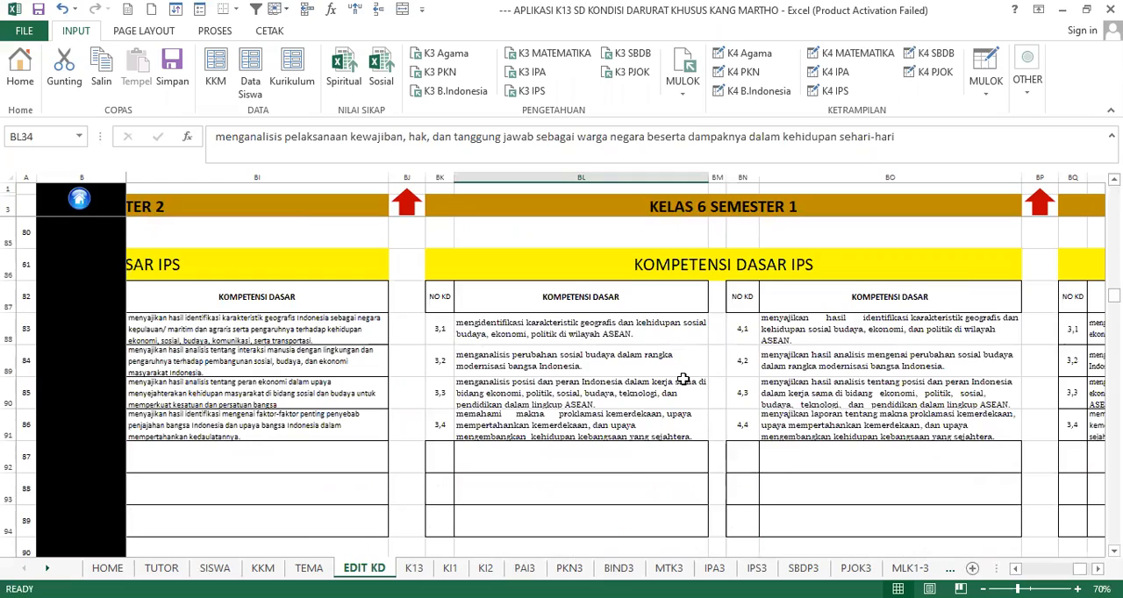
{"action": "scroll", "coordinate": [682, 379], "scroll_direction": "up", "scroll_amount": 9}
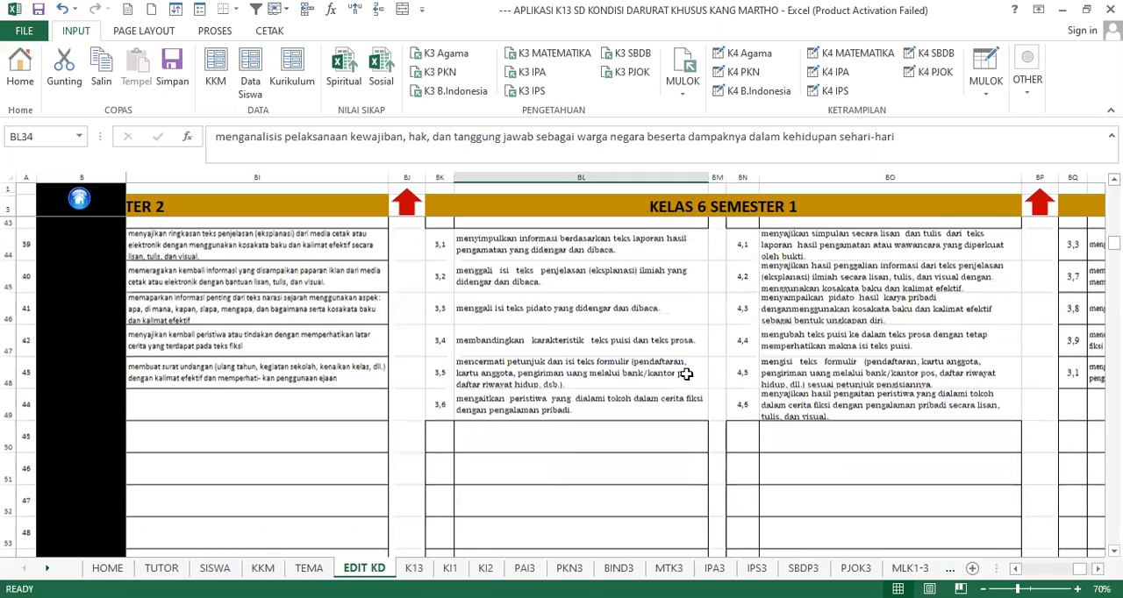
{"action": "scroll", "coordinate": [693, 377], "scroll_direction": "down", "scroll_amount": 20}
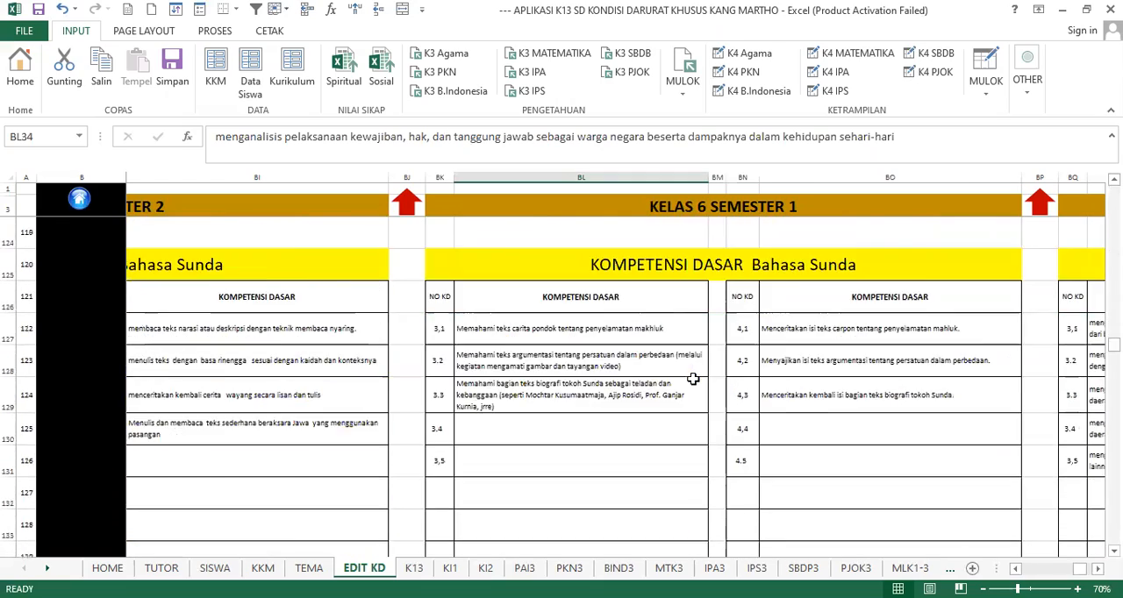
{"action": "scroll", "coordinate": [693, 379], "scroll_direction": "up", "scroll_amount": 5}
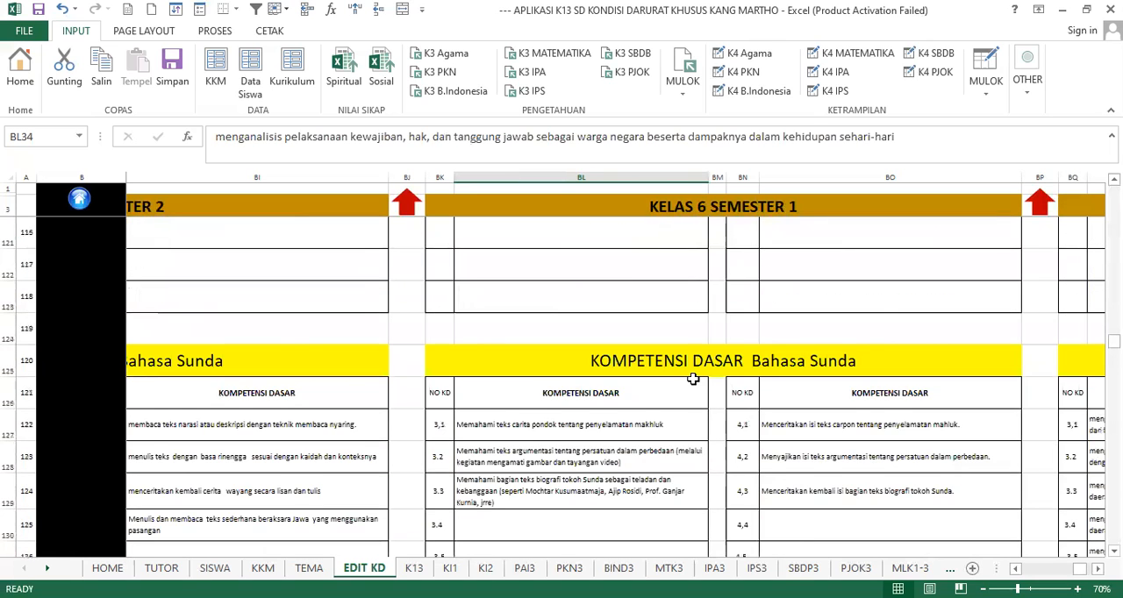
{"action": "scroll", "coordinate": [693, 379], "scroll_direction": "down", "scroll_amount": 1}
- Compare Bahasa Sunda competencies 3.2 and 3.3 with their Ketrampilan counterparts, ending at entry 4,1
{"action": "left_click", "coordinate": [554, 371]}
{"action": "left_click", "coordinate": [619, 392]}
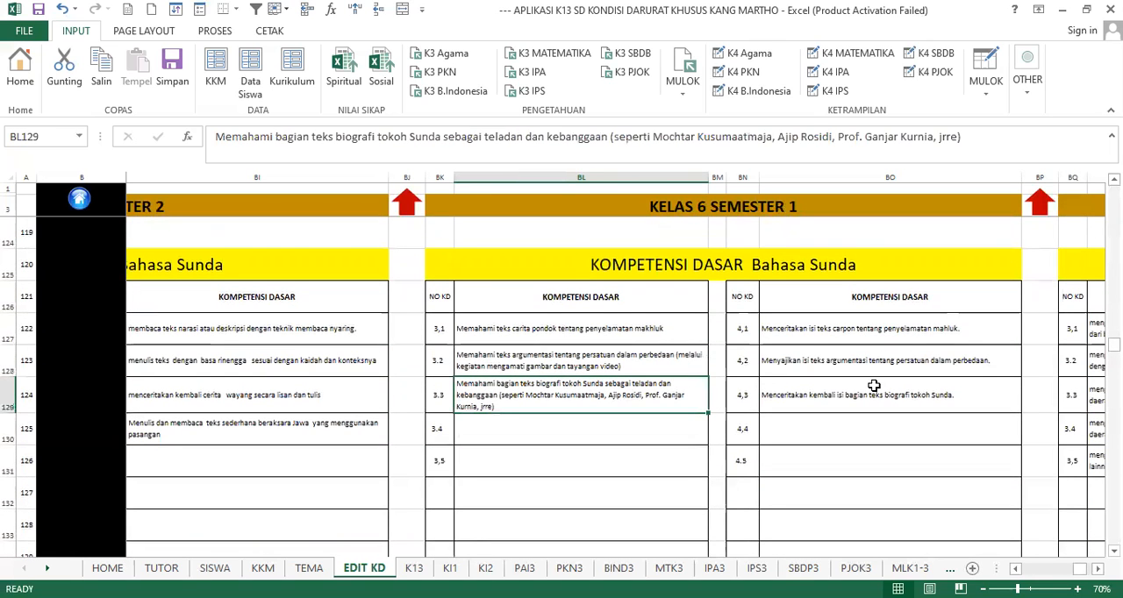
{"action": "left_click", "coordinate": [872, 387]}
{"action": "left_click", "coordinate": [666, 372]}
{"action": "left_click", "coordinate": [813, 358]}
{"action": "left_click", "coordinate": [777, 326]}
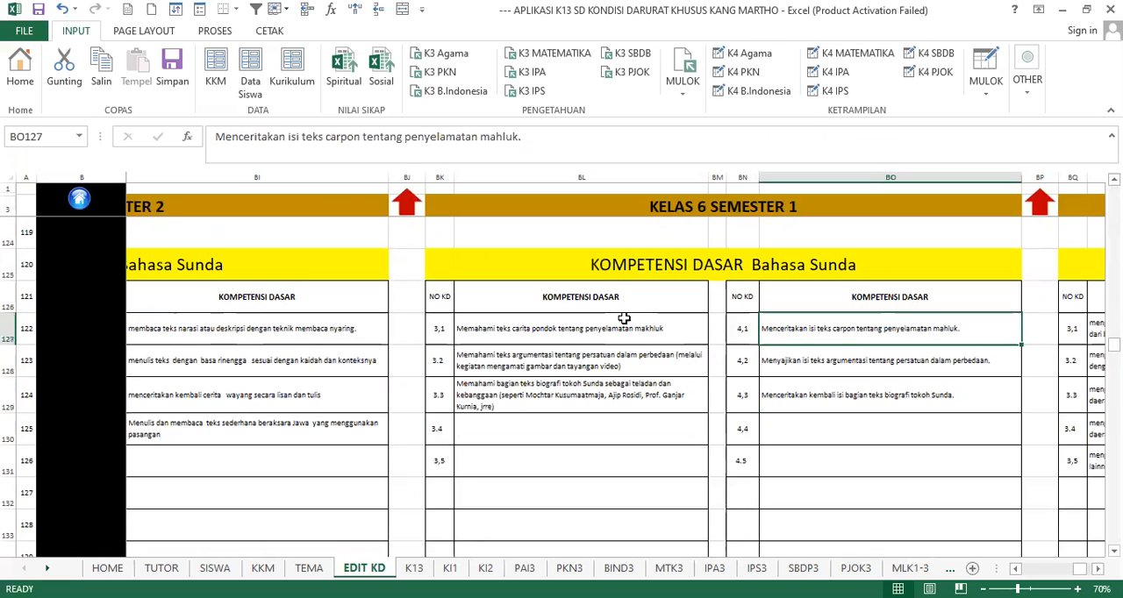
- Recheck Bahasa Sunda entries 3,1 and 3.2 under Pengetahuan against entry 4,2 under Ketrampilan
{"action": "left_click", "coordinate": [628, 333]}
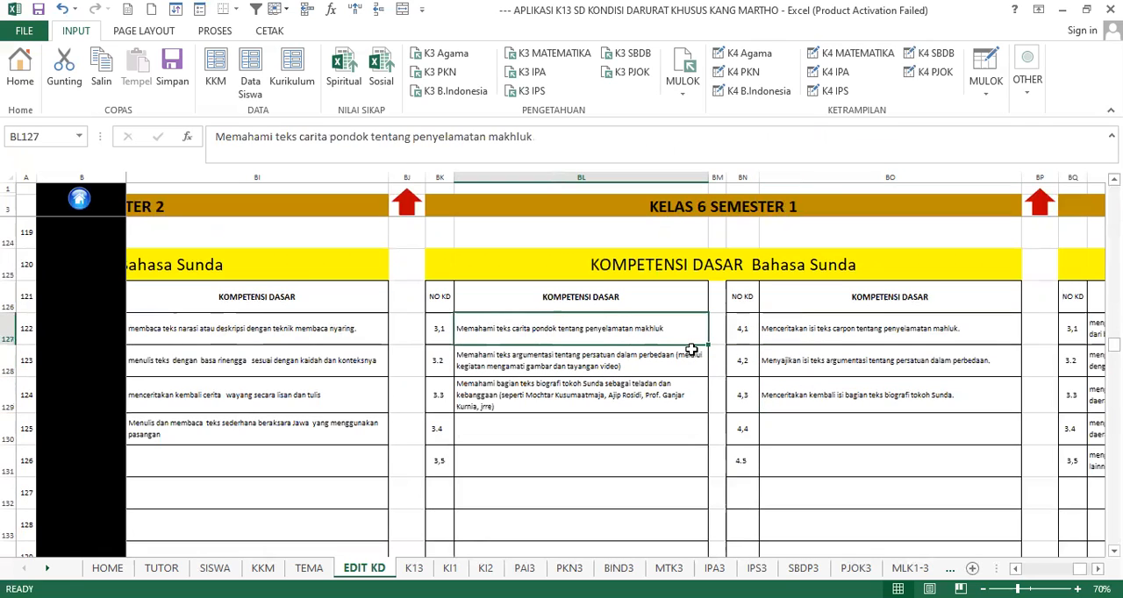
{"action": "left_click", "coordinate": [830, 361]}
{"action": "left_click", "coordinate": [605, 381]}
{"action": "left_click", "coordinate": [586, 358]}
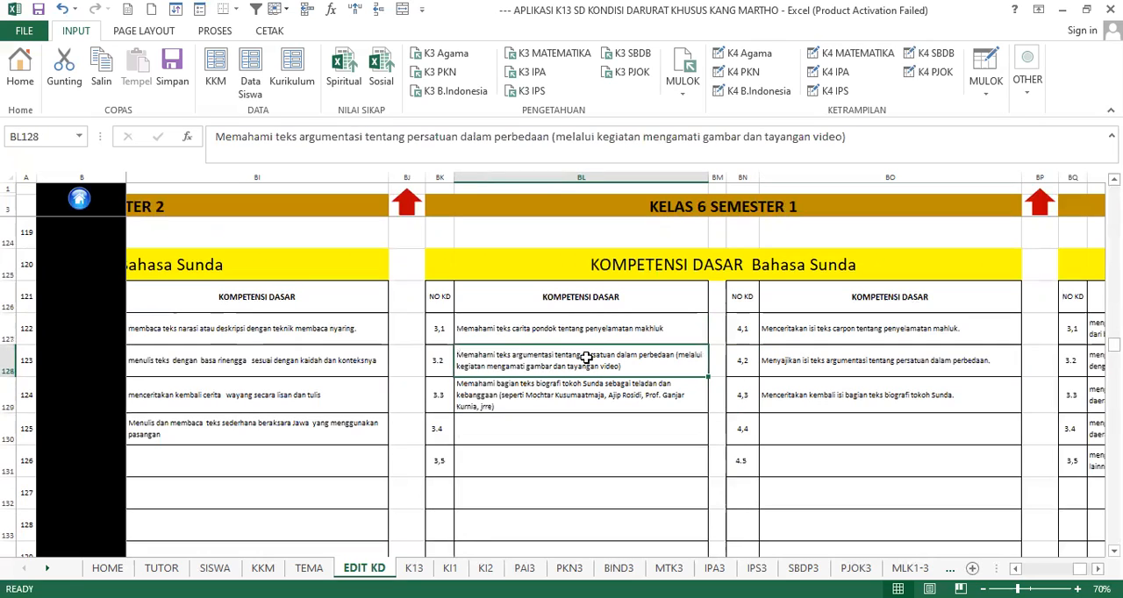
{"action": "left_click", "coordinate": [619, 327]}
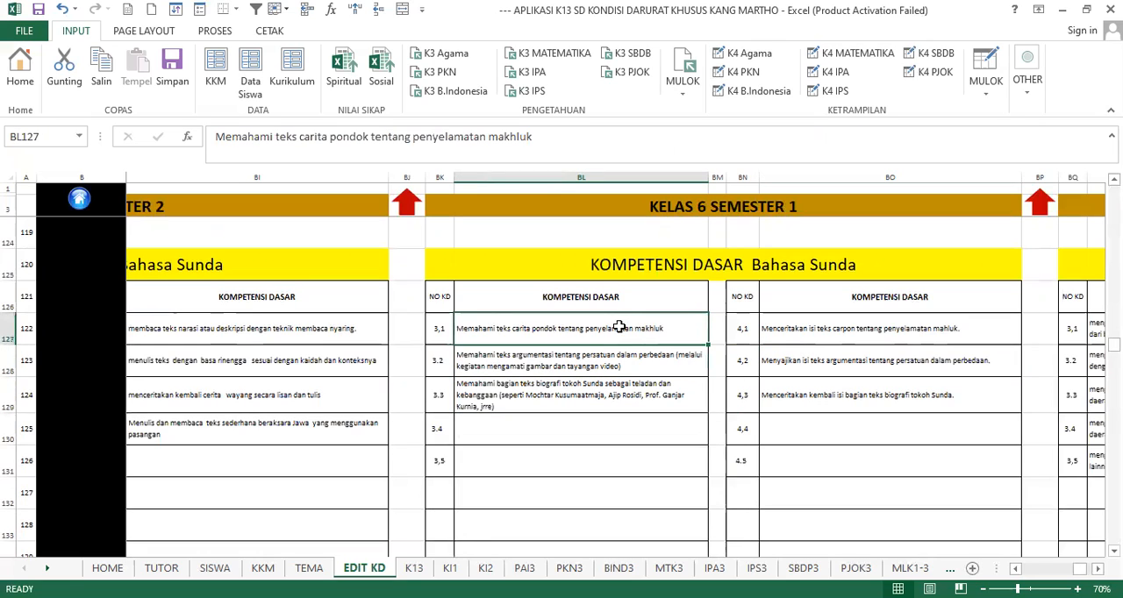
- Check the Bahasa Sunda heading with entries 3,1 and 4,1, and the untitled Kompetensi Dasar block below it
{"action": "left_click", "coordinate": [748, 274]}
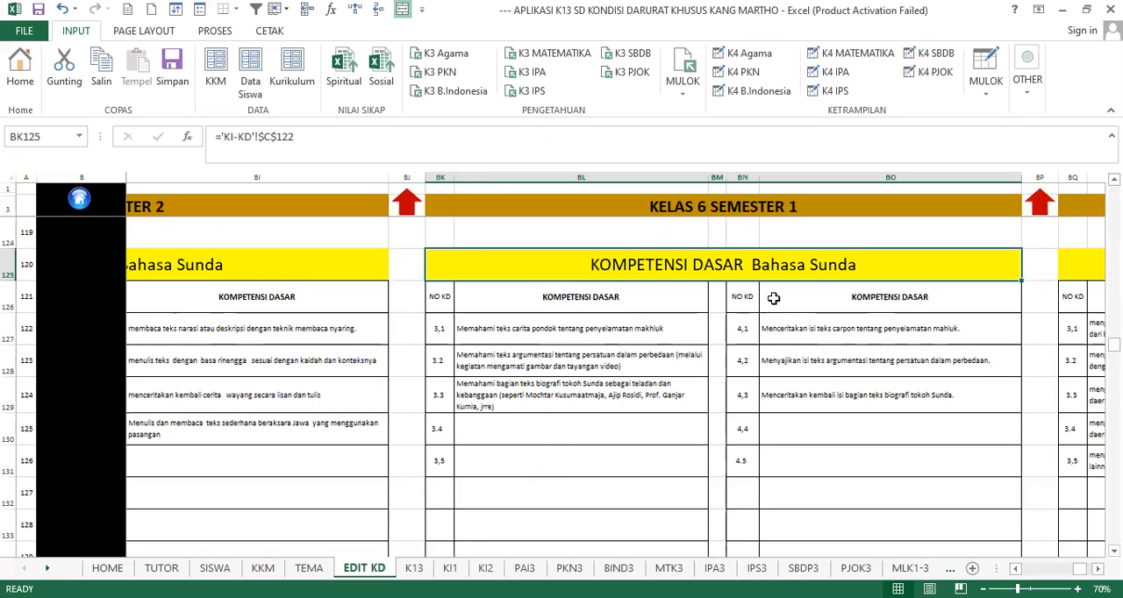
{"action": "left_click", "coordinate": [617, 328]}
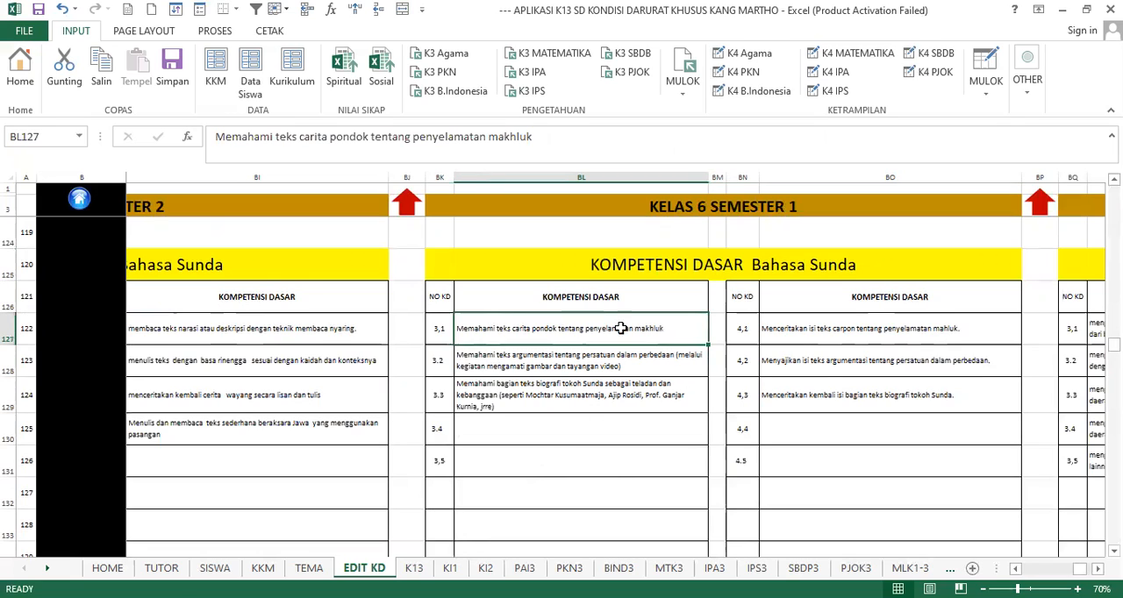
{"action": "left_click", "coordinate": [800, 328]}
{"action": "left_click", "coordinate": [785, 274]}
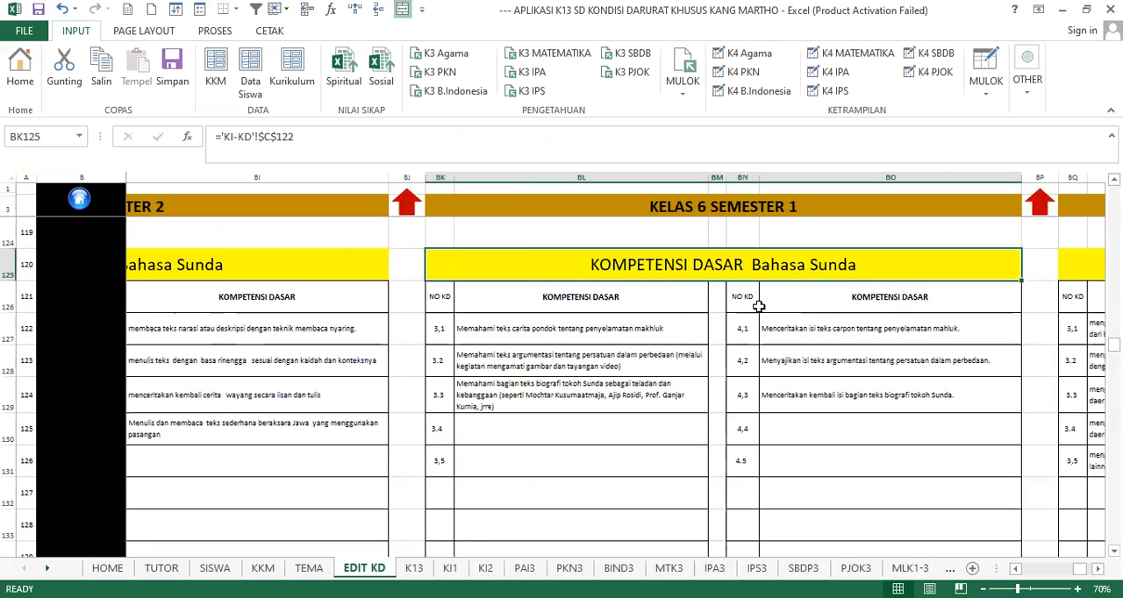
{"action": "scroll", "coordinate": [690, 354], "scroll_direction": "down", "scroll_amount": 2}
{"action": "scroll", "coordinate": [694, 356], "scroll_direction": "down", "scroll_amount": 1}
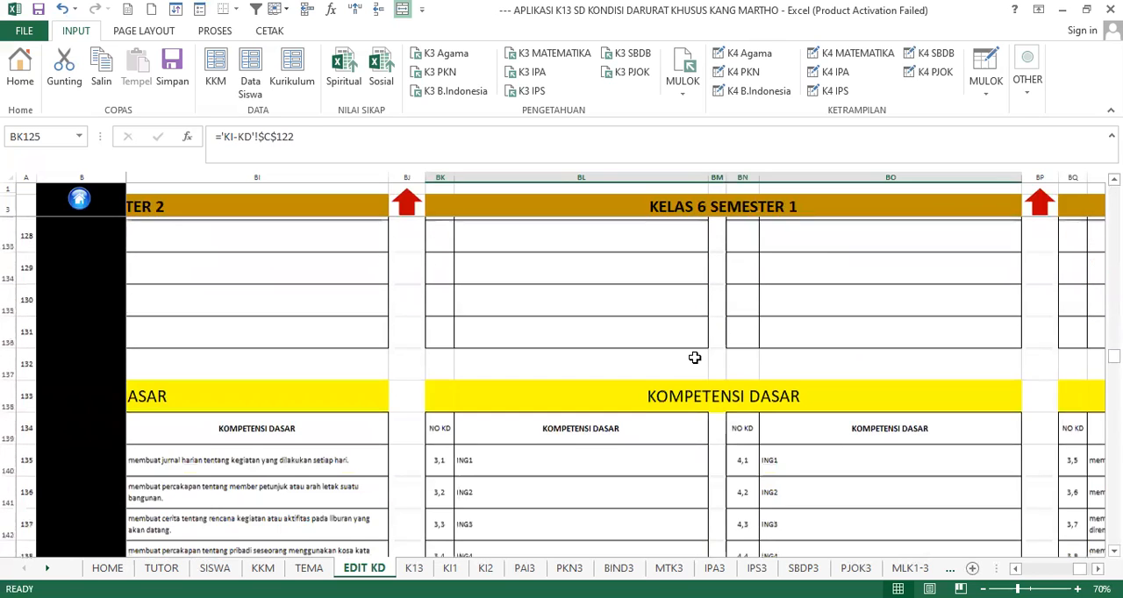
{"action": "scroll", "coordinate": [697, 348], "scroll_direction": "up", "scroll_amount": 3}
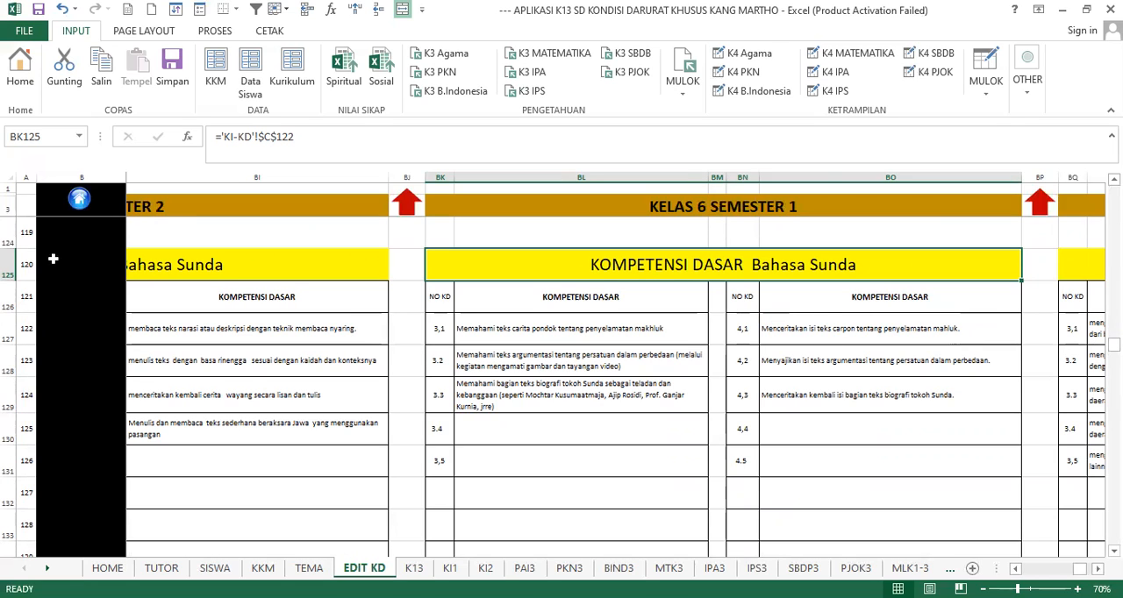
- Go to the home page, view the Siswa student data sheet and return to the home page
{"action": "left_click", "coordinate": [80, 198]}
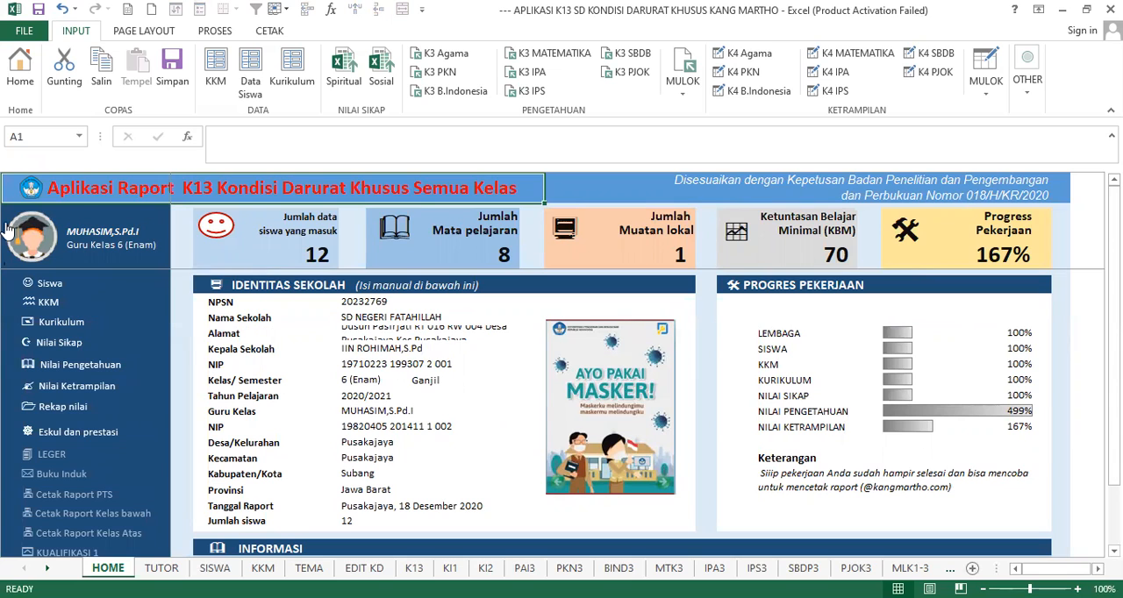
{"action": "left_click", "coordinate": [44, 283]}
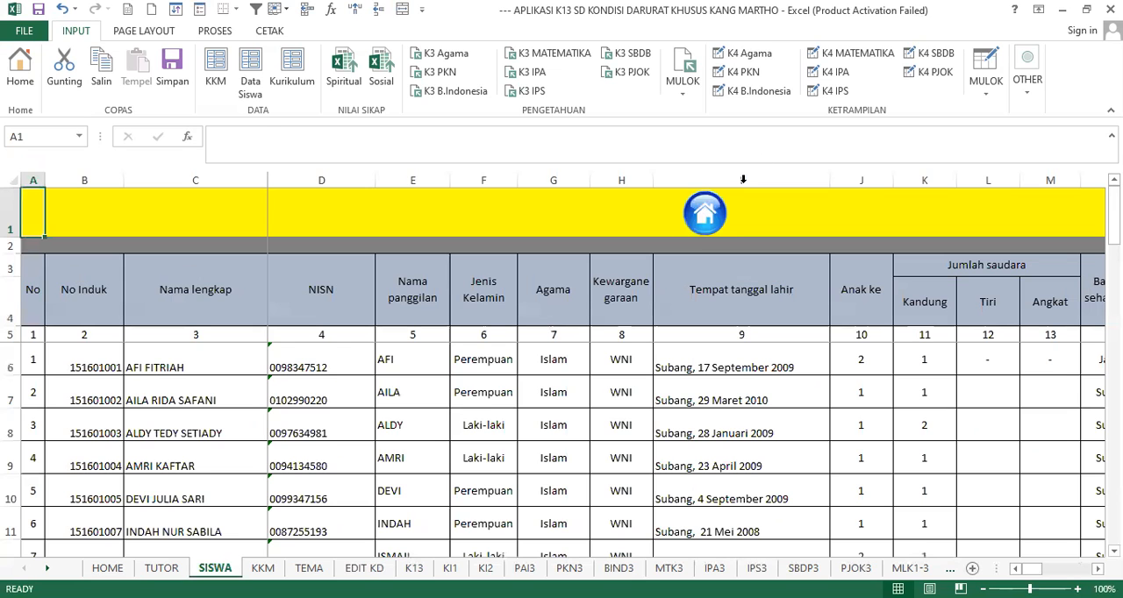
{"action": "left_click", "coordinate": [662, 220]}
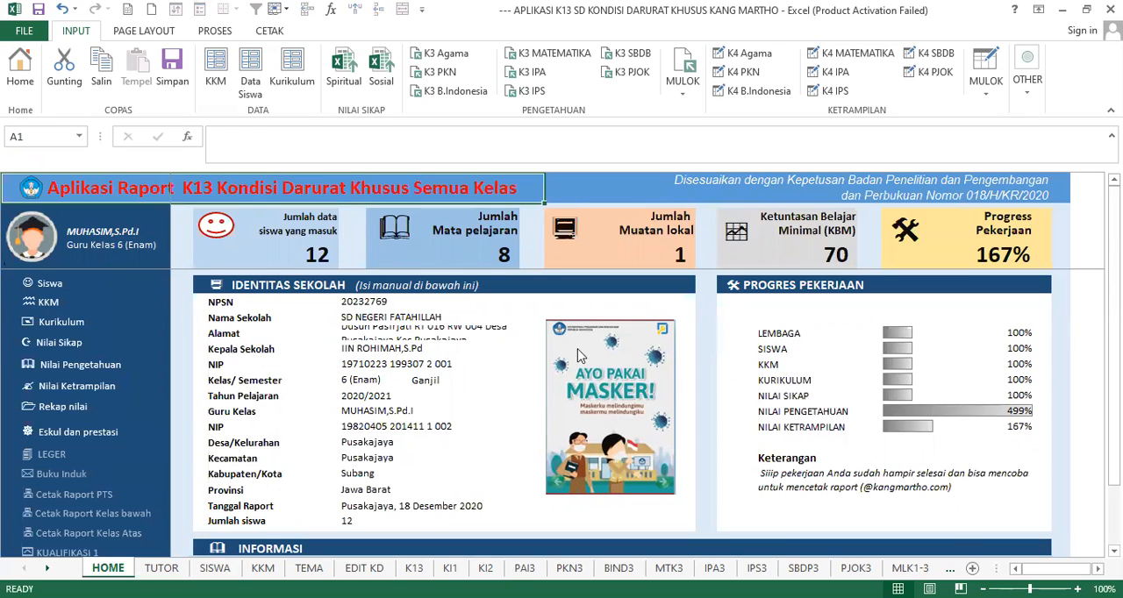
- Open the Kurikulum competencies from the home page and check the Kelas 1 religion headings and the Ketrampilan column
{"action": "left_click", "coordinate": [66, 326]}
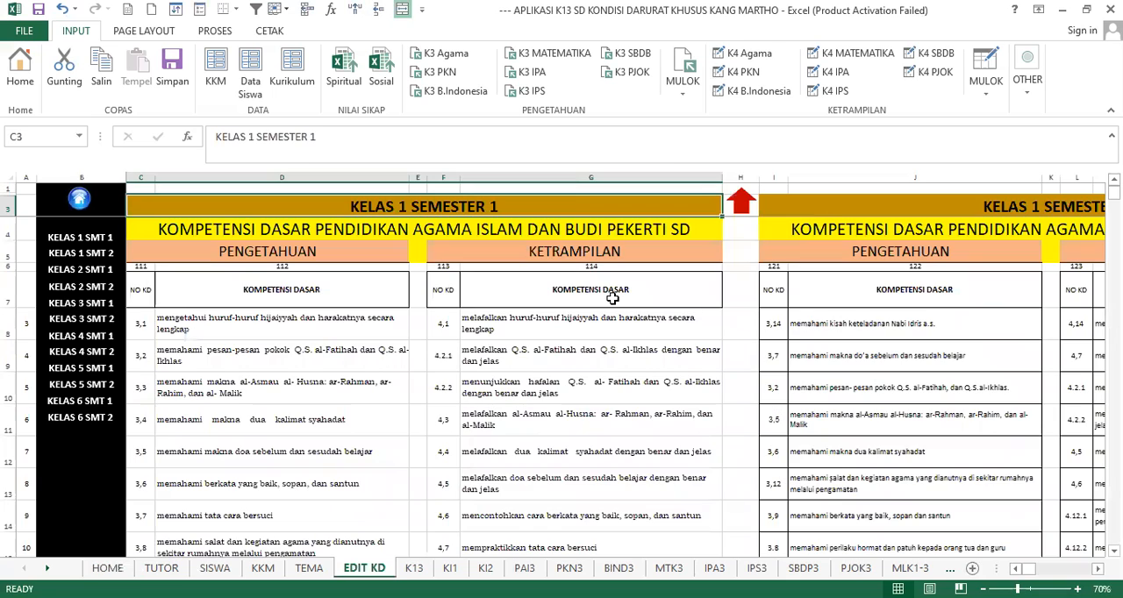
{"action": "left_click", "coordinate": [568, 250]}
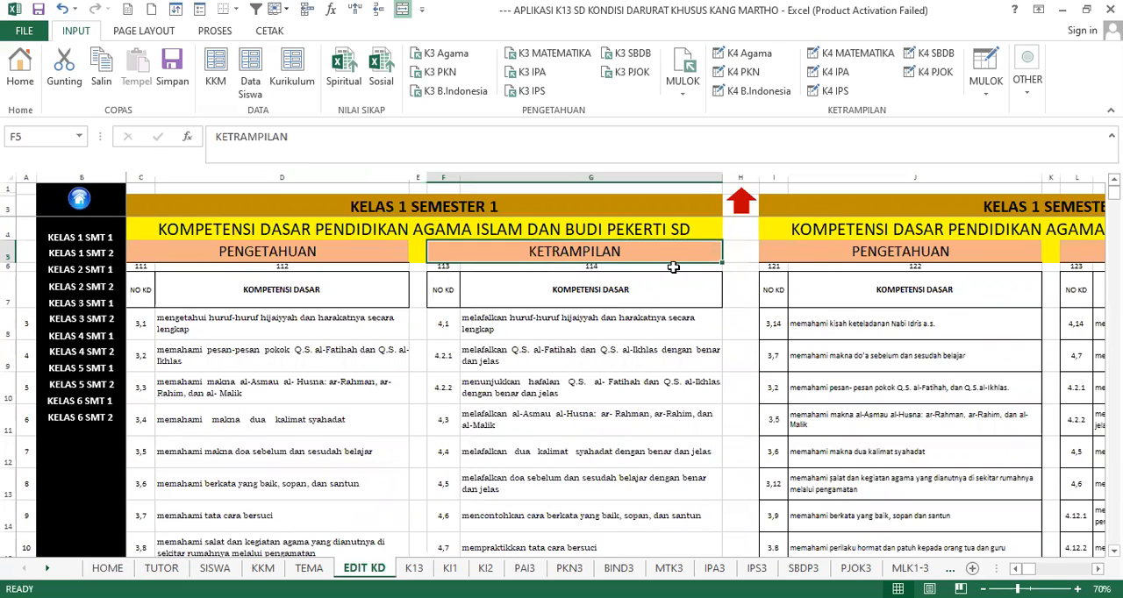
{"action": "left_click", "coordinate": [872, 231]}
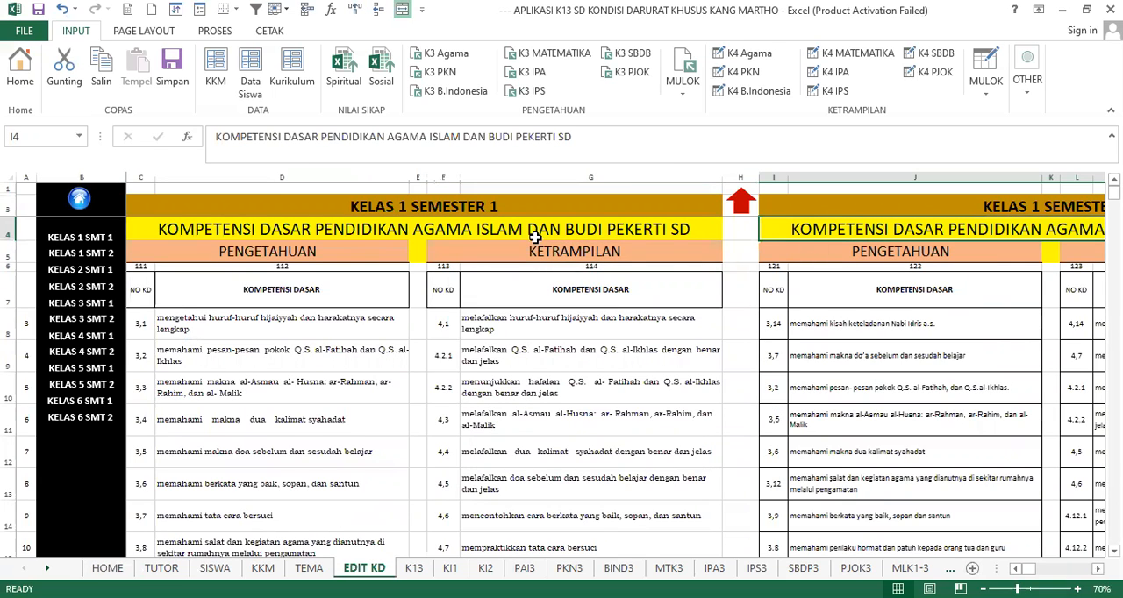
{"action": "left_click", "coordinate": [469, 233]}
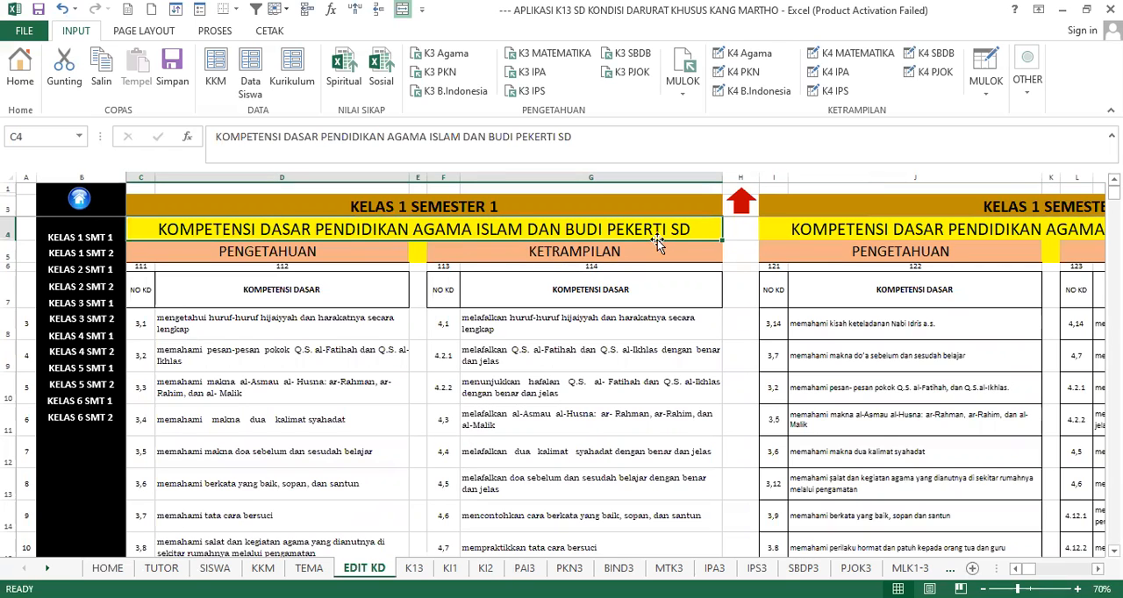
- Look through the Kelas 1 Semester 1 competencies from religion down to the untitled Kompetensi Dasar block
{"action": "scroll", "coordinate": [535, 332], "scroll_direction": "down", "scroll_amount": 4}
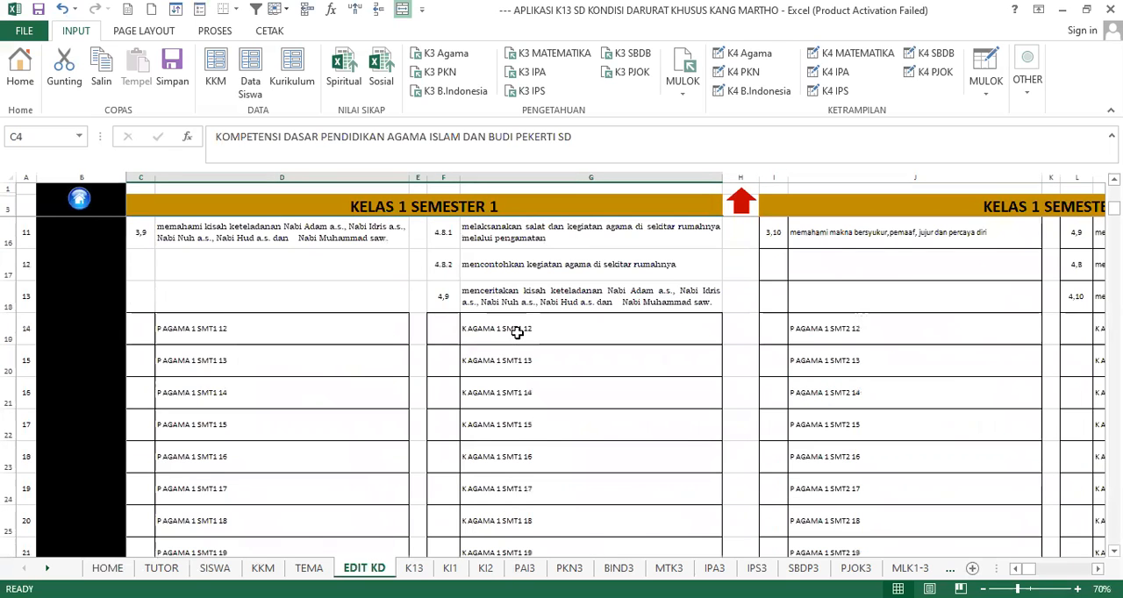
{"action": "scroll", "coordinate": [383, 334], "scroll_direction": "down", "scroll_amount": 10}
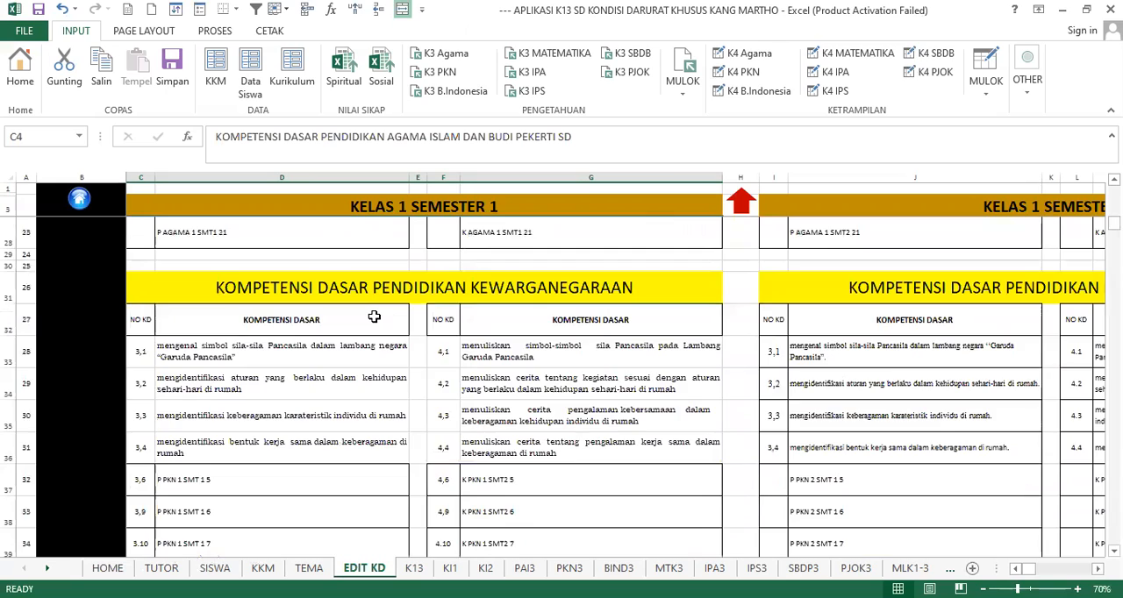
{"action": "scroll", "coordinate": [373, 316], "scroll_direction": "up", "scroll_amount": 15}
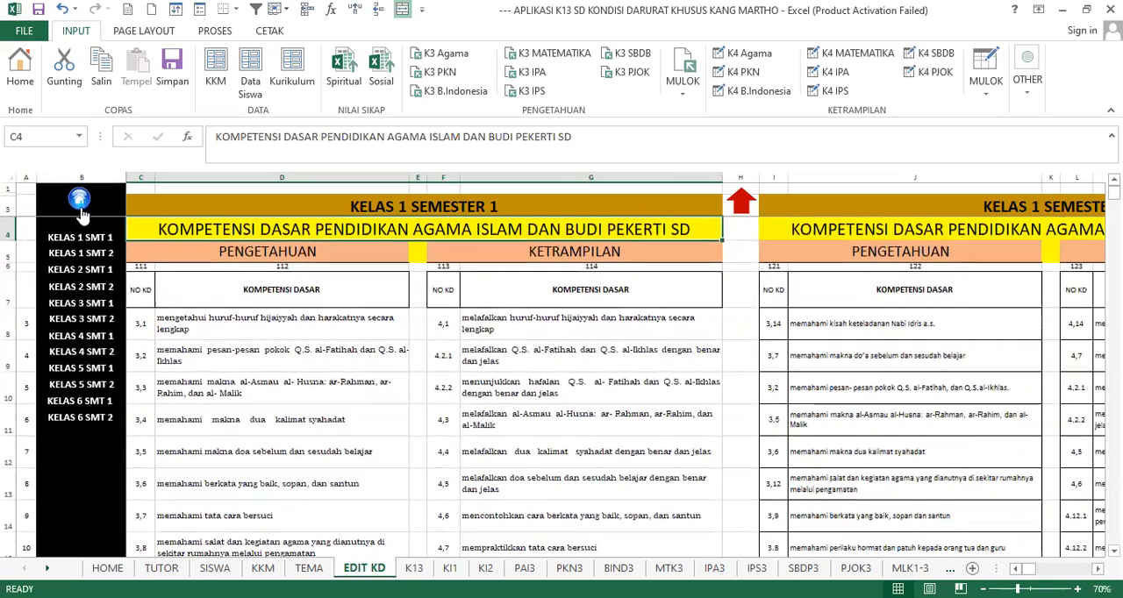
{"action": "scroll", "coordinate": [559, 355], "scroll_direction": "down", "scroll_amount": 20}
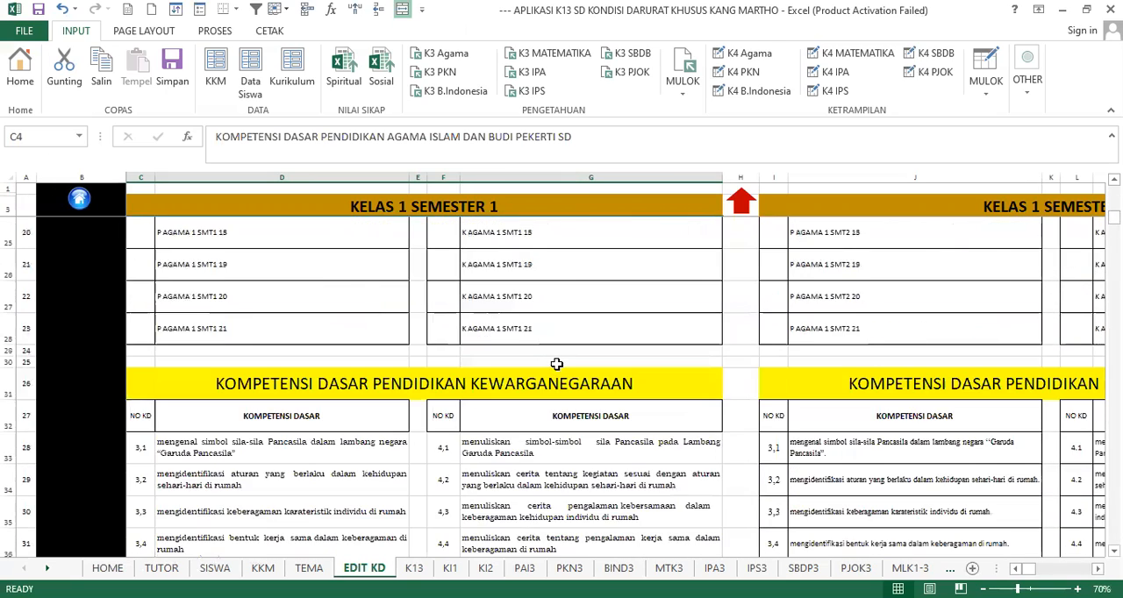
{"action": "scroll", "coordinate": [559, 362], "scroll_direction": "down", "scroll_amount": 10}
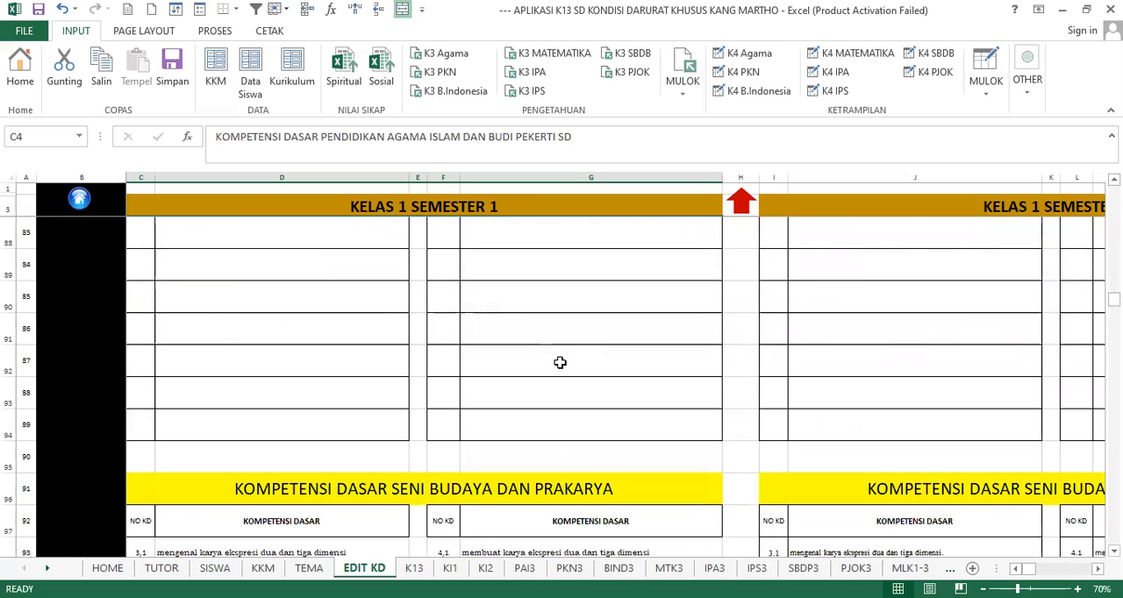
{"action": "scroll", "coordinate": [560, 364], "scroll_direction": "down", "scroll_amount": 3}
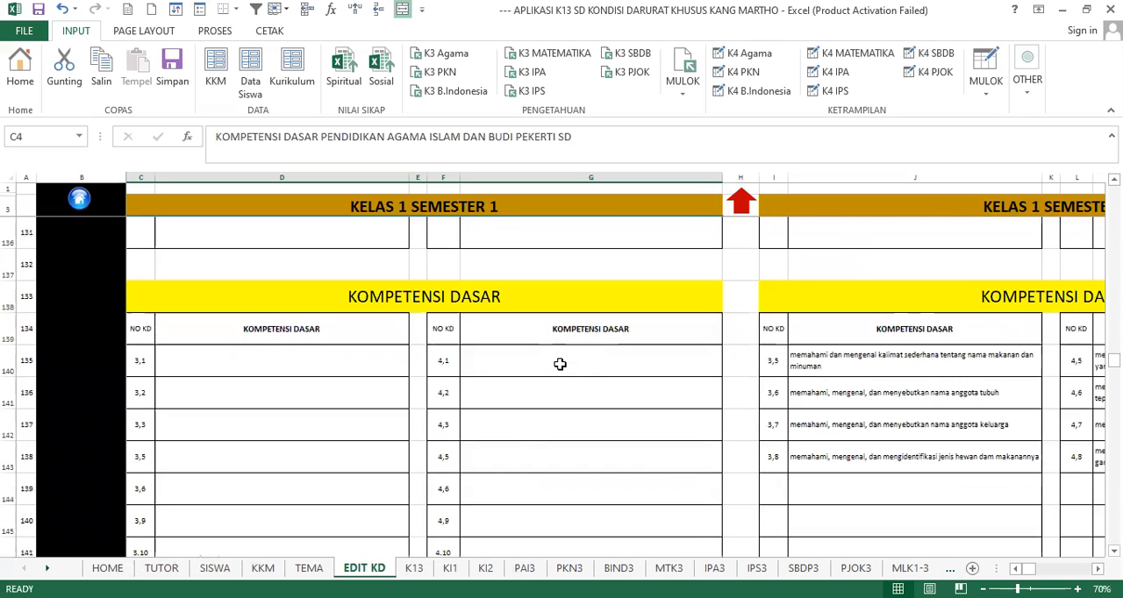
- Check the Kelas 1 Semester 1 local-language competencies and the untitled heading below them, and return to the home page
{"action": "scroll", "coordinate": [559, 363], "scroll_direction": "up", "scroll_amount": 5}
{"action": "scroll", "coordinate": [560, 362], "scroll_direction": "down", "scroll_amount": 4}
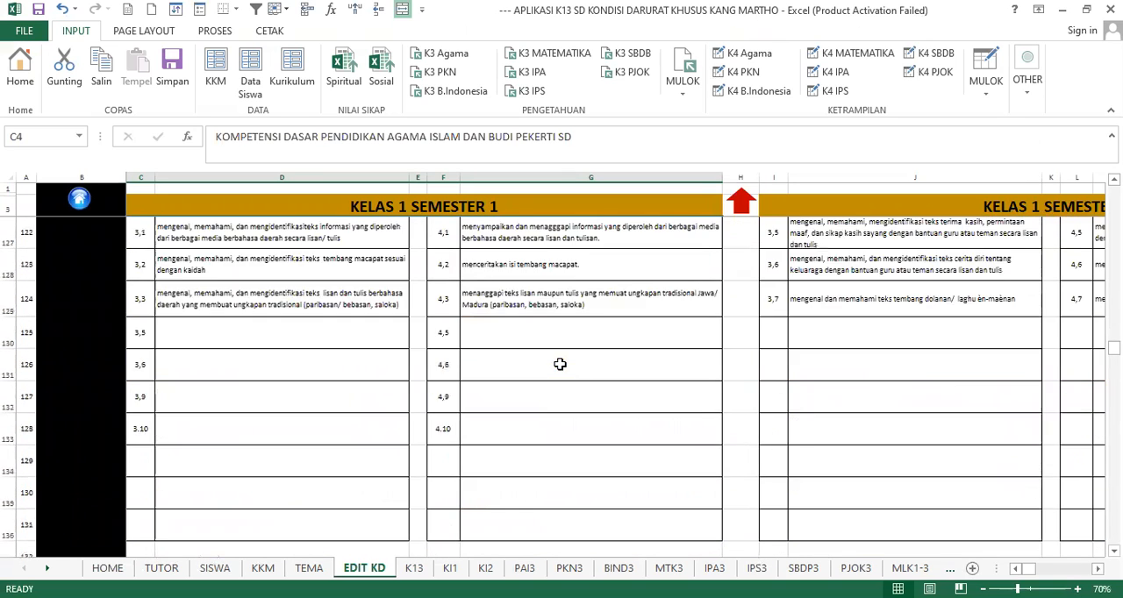
{"action": "left_click", "coordinate": [481, 395]}
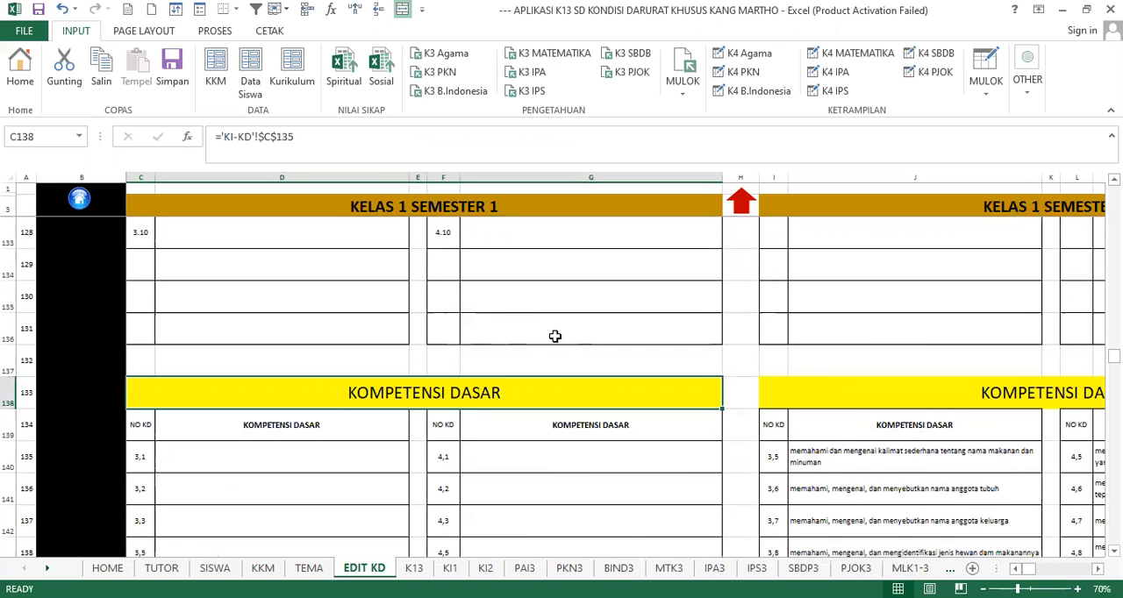
{"action": "left_click", "coordinate": [108, 213]}
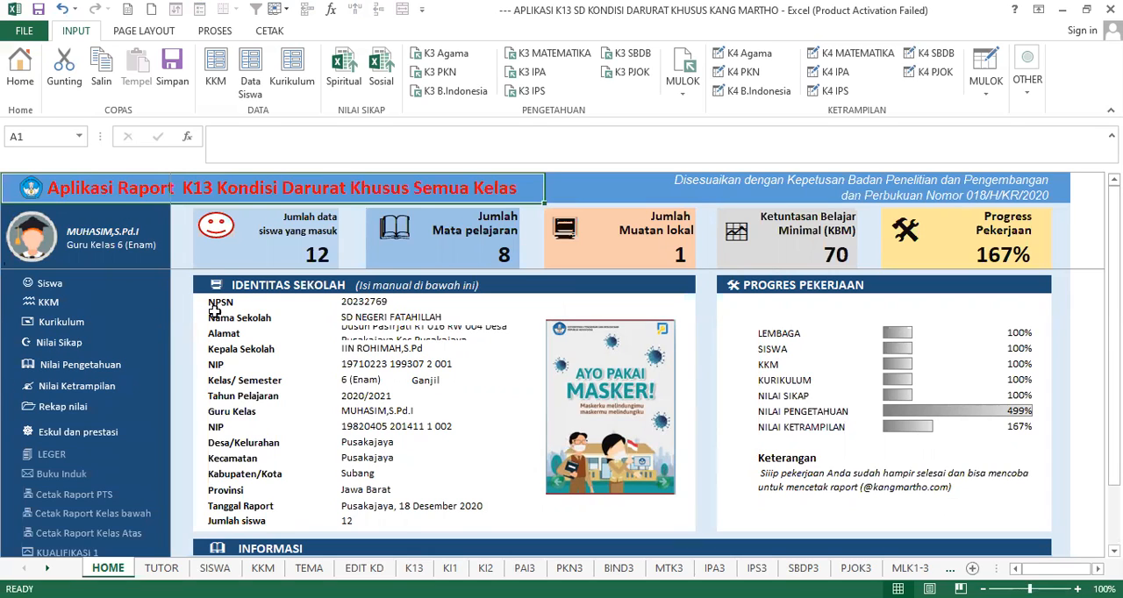
- Open the spiritual attitude scores from the home page and examine the first student's SB and PB marks for Beribadah and Syukur
{"action": "left_click", "coordinate": [57, 346]}
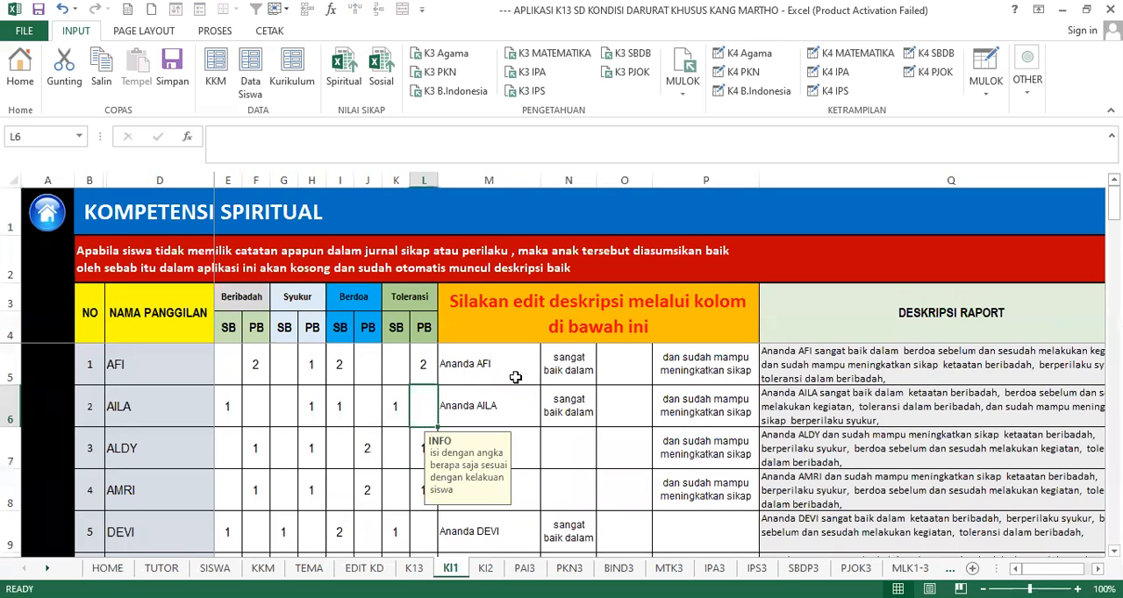
{"action": "left_click", "coordinate": [570, 379]}
{"action": "left_click", "coordinate": [257, 368]}
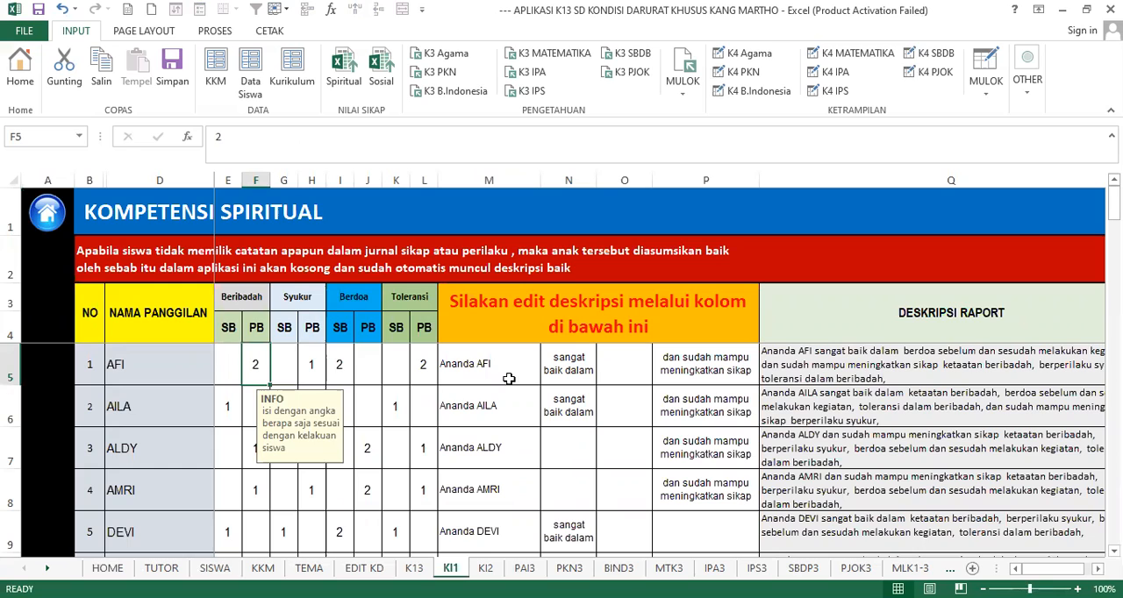
{"action": "left_click", "coordinate": [217, 365]}
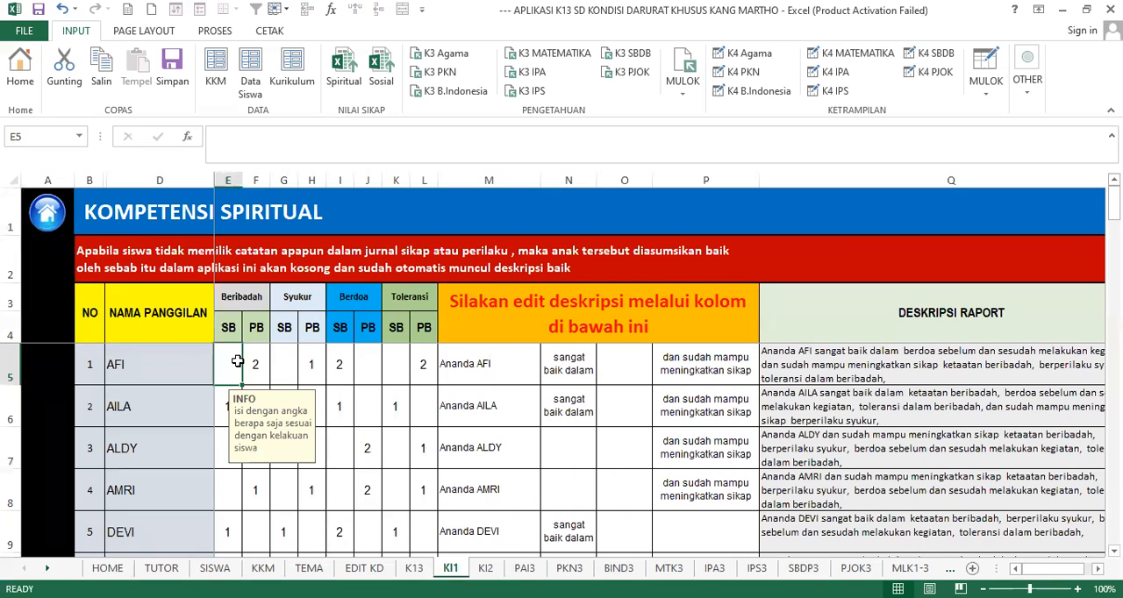
{"action": "left_click", "coordinate": [229, 333]}
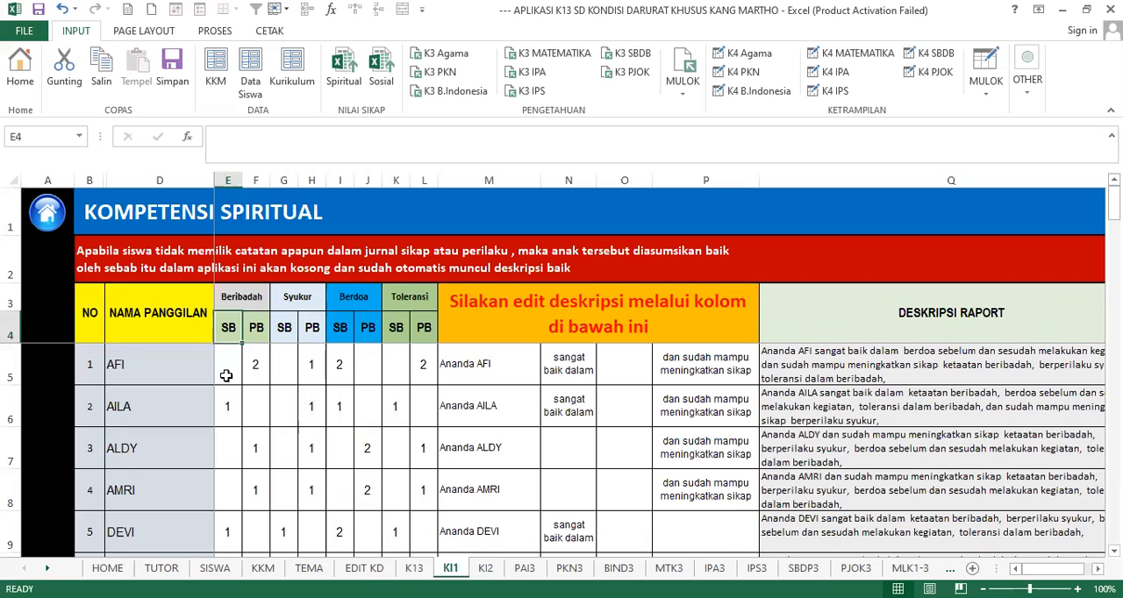
{"action": "left_click", "coordinate": [226, 375]}
{"action": "left_click", "coordinate": [255, 337]}
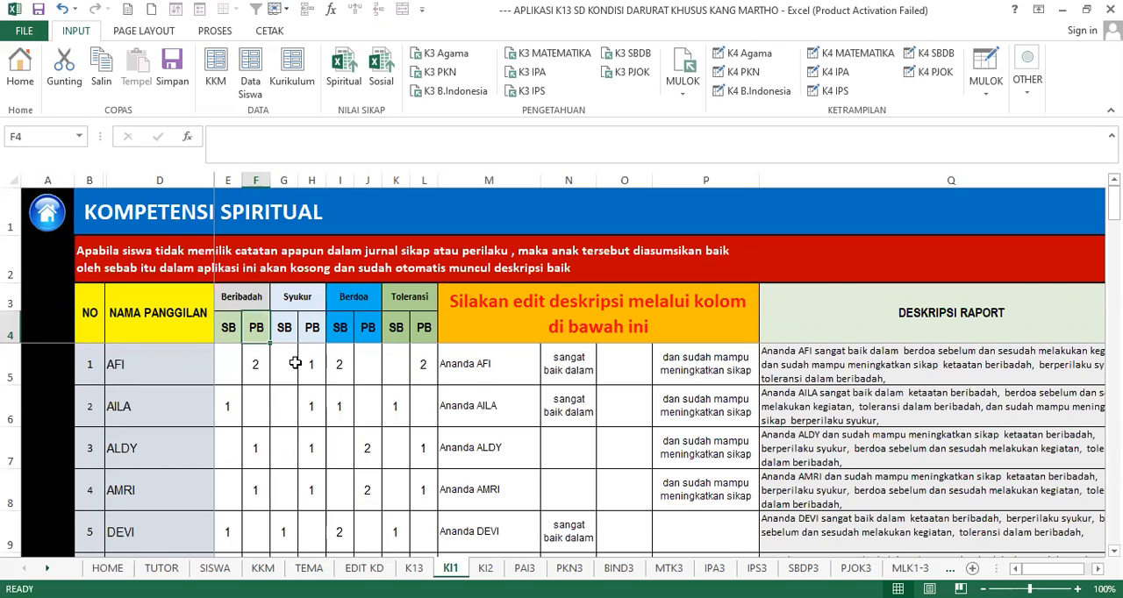
{"action": "left_click", "coordinate": [258, 366]}
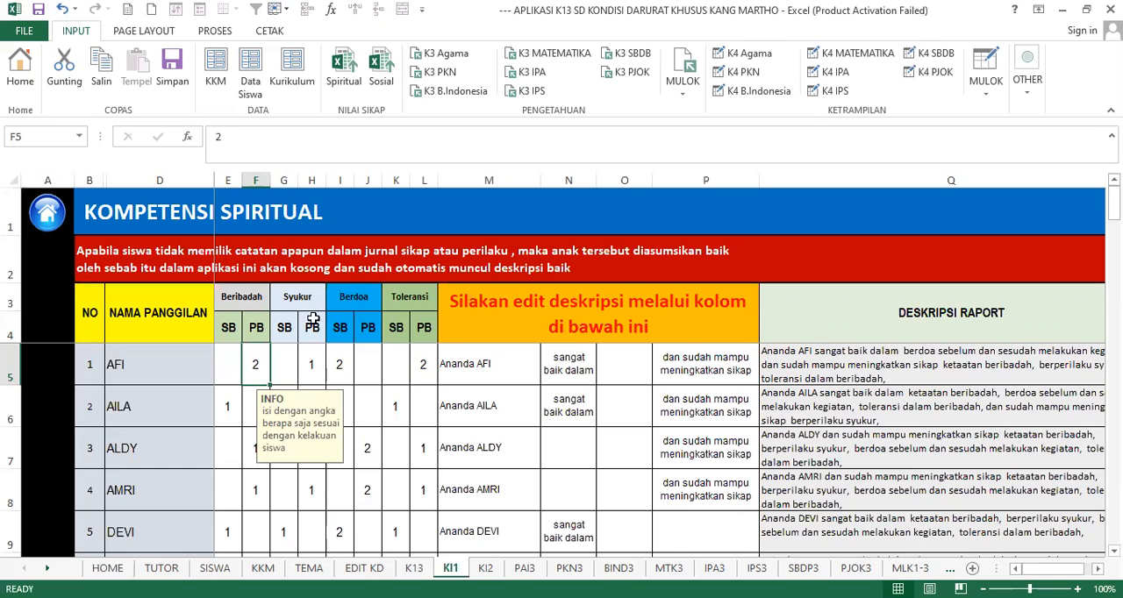
{"action": "left_click", "coordinate": [302, 365]}
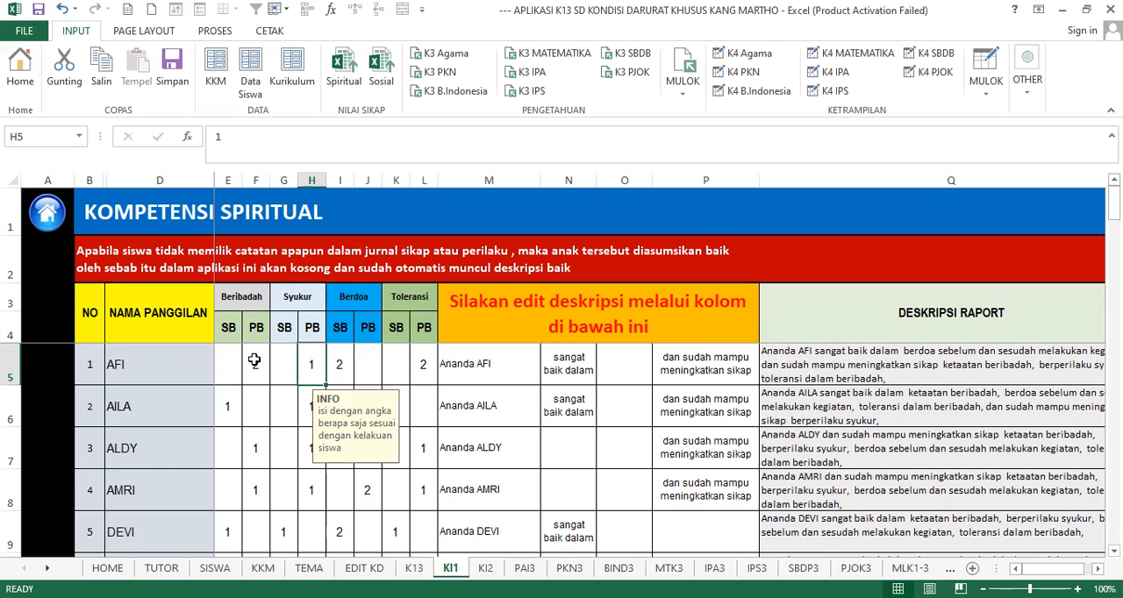
{"action": "left_click", "coordinate": [255, 360]}
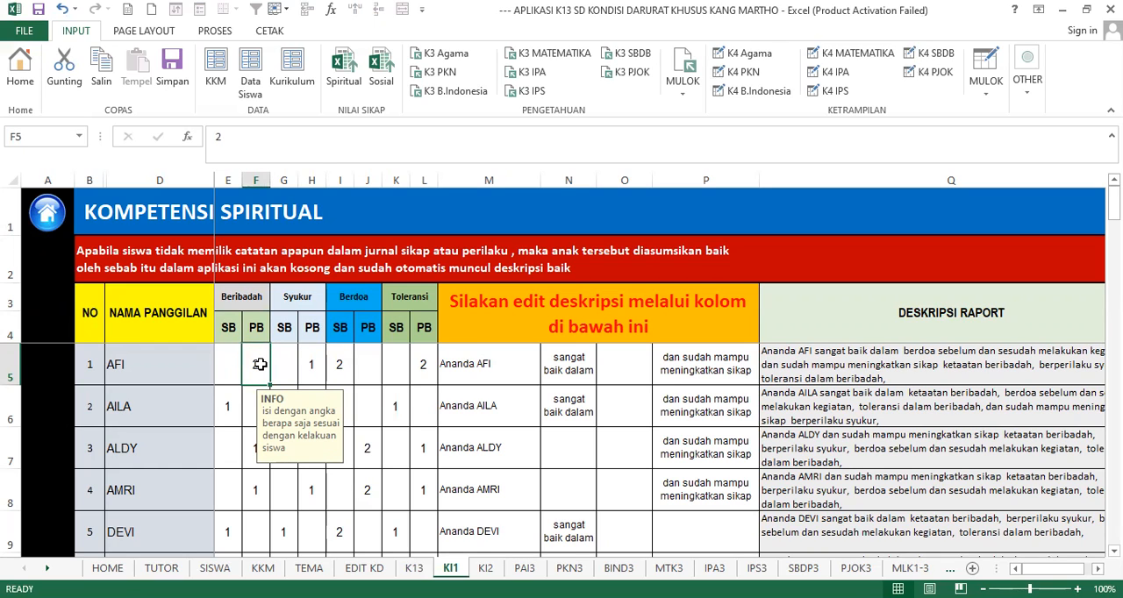
- Check how the first student's spiritual marks feed the editable phrases and Deskripsi Raport, and return to the home page
{"action": "left_click", "coordinate": [699, 372]}
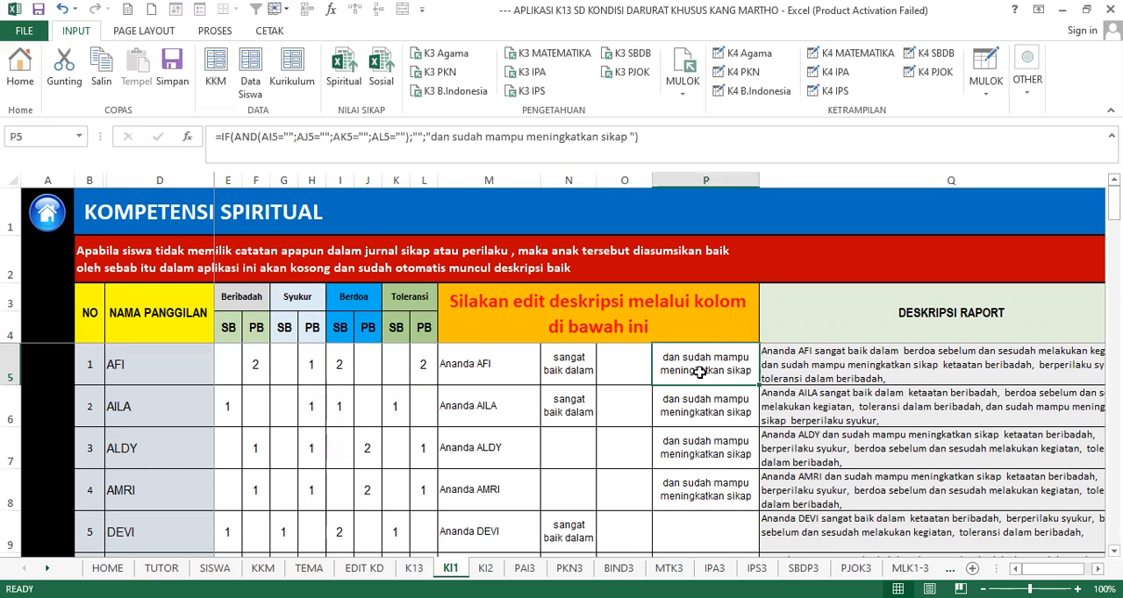
{"action": "left_click", "coordinate": [260, 370]}
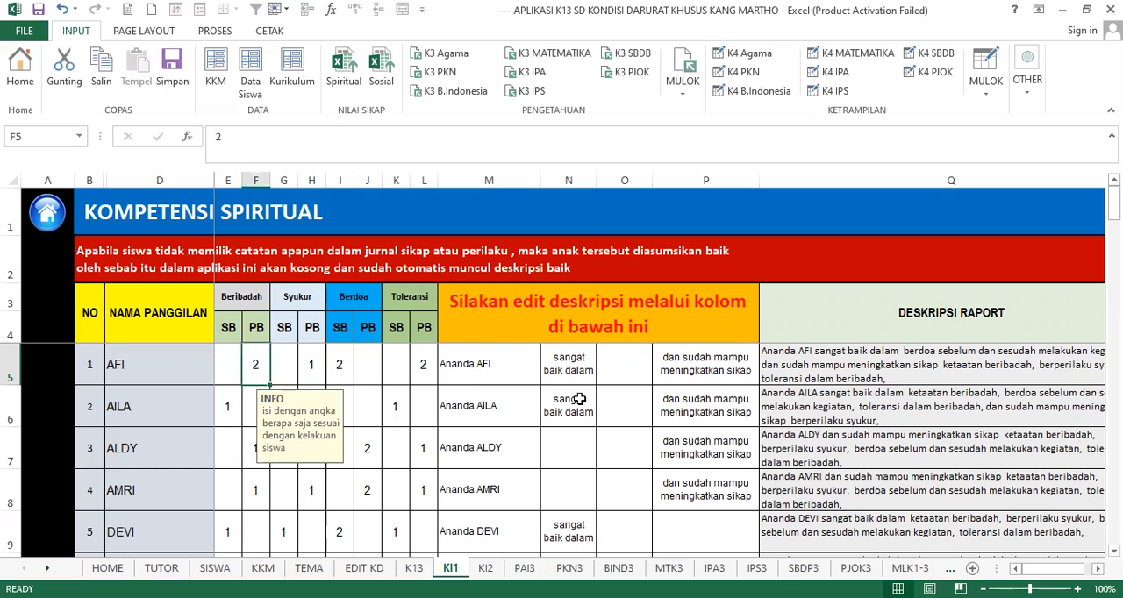
{"action": "left_click", "coordinate": [572, 371]}
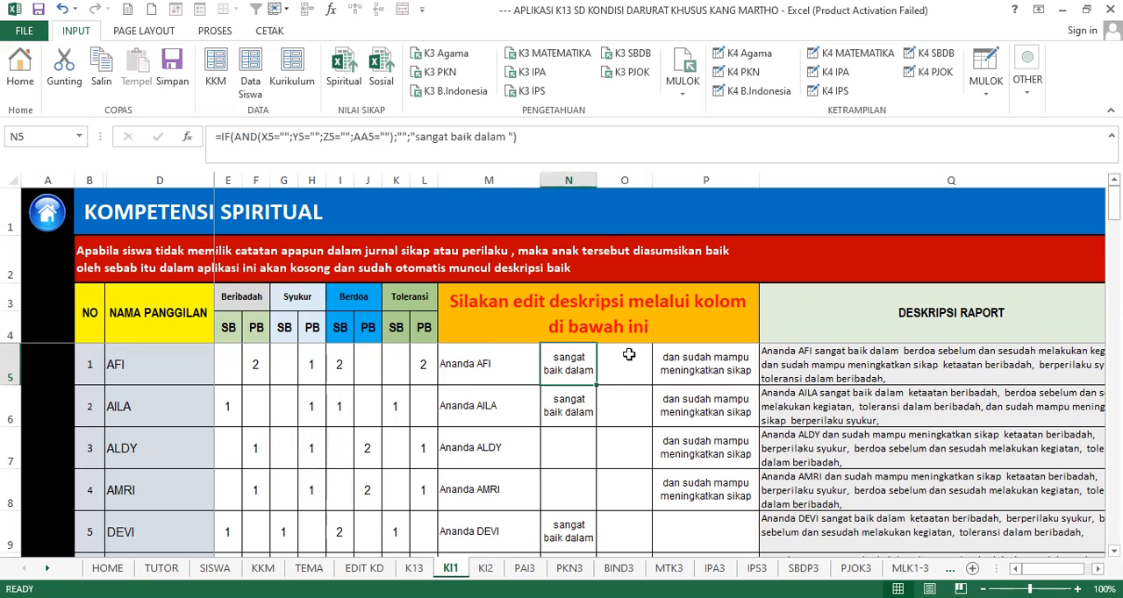
{"action": "left_click", "coordinate": [685, 372]}
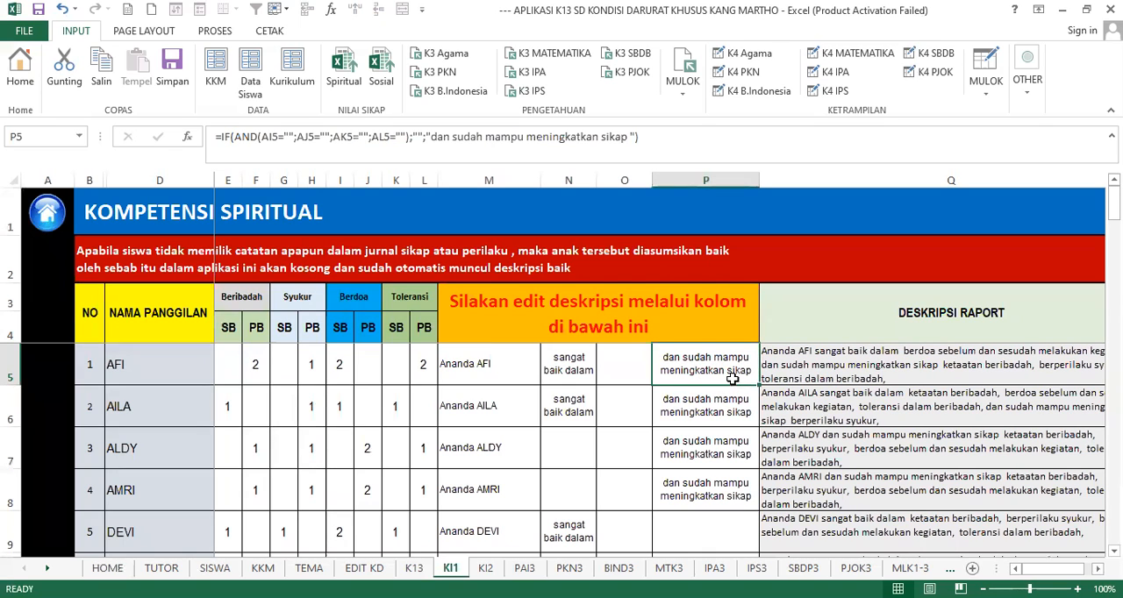
{"action": "left_click", "coordinate": [913, 371]}
{"action": "scroll", "coordinate": [311, 370], "scroll_direction": "down", "scroll_amount": 3}
{"action": "scroll", "coordinate": [318, 392], "scroll_direction": "up", "scroll_amount": 3}
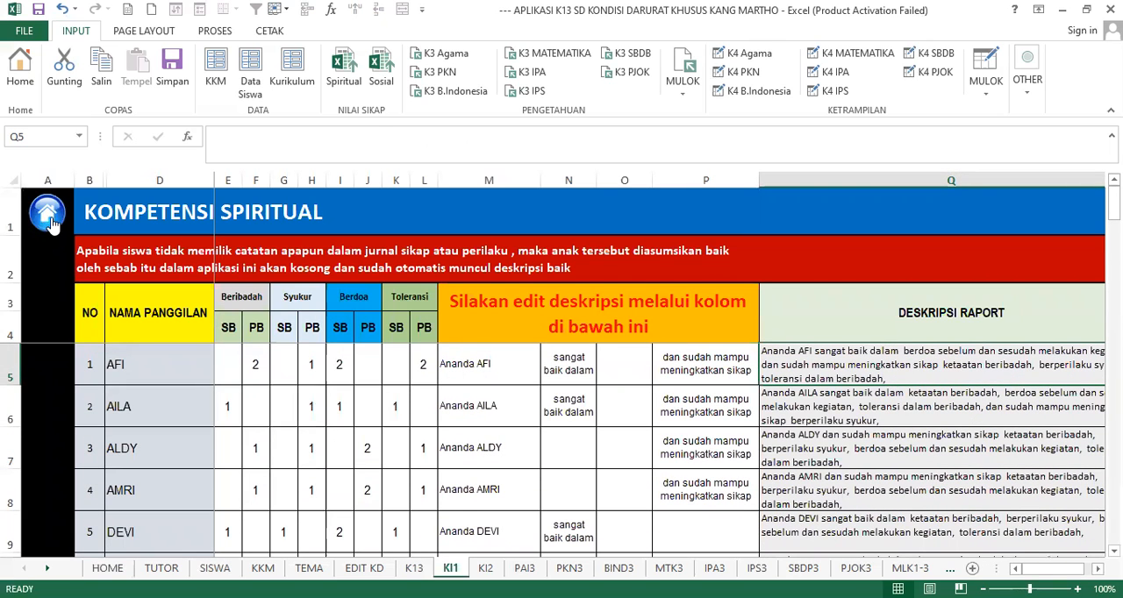
{"action": "left_click", "coordinate": [51, 219]}
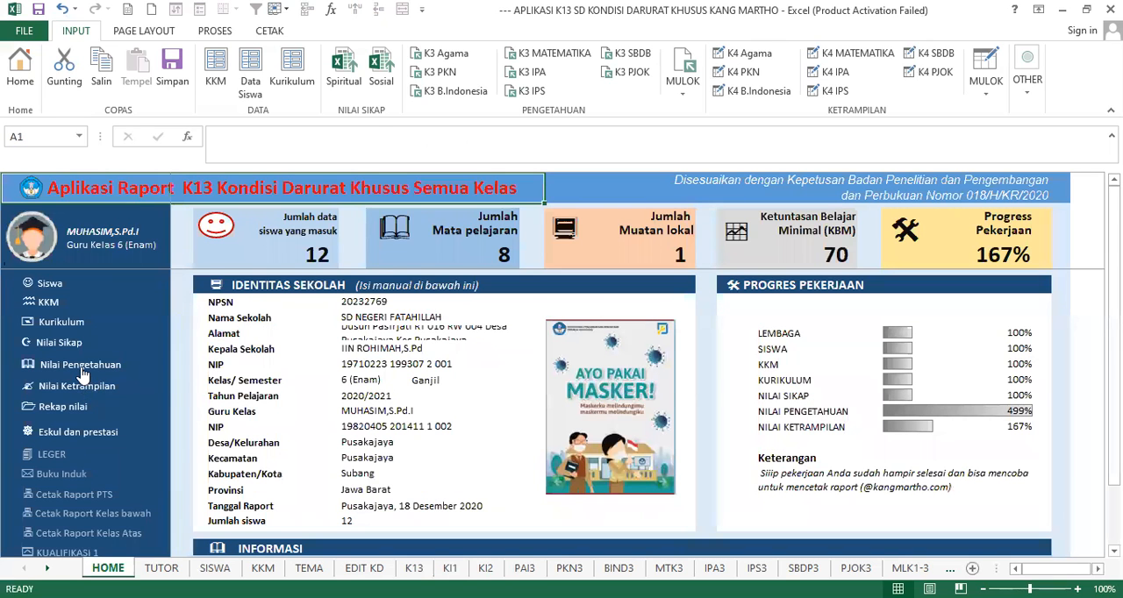
- Open the religion knowledge scores from the home page and look through the Nilai Harian scores of student number 11
{"action": "left_click", "coordinate": [81, 372]}
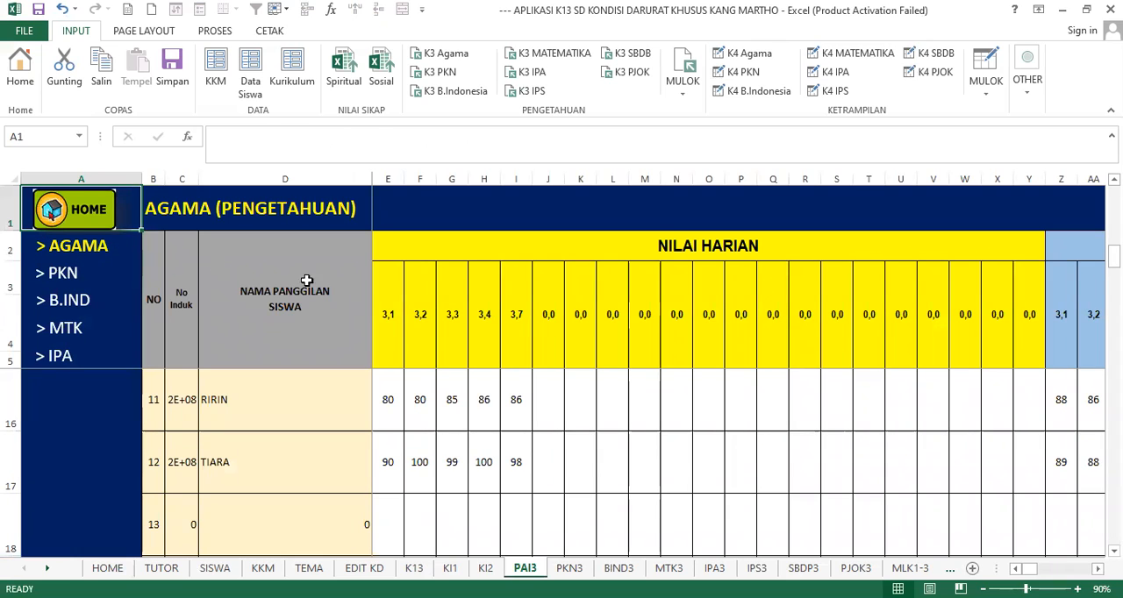
{"action": "left_click", "coordinate": [51, 266]}
{"action": "left_click", "coordinate": [393, 403]}
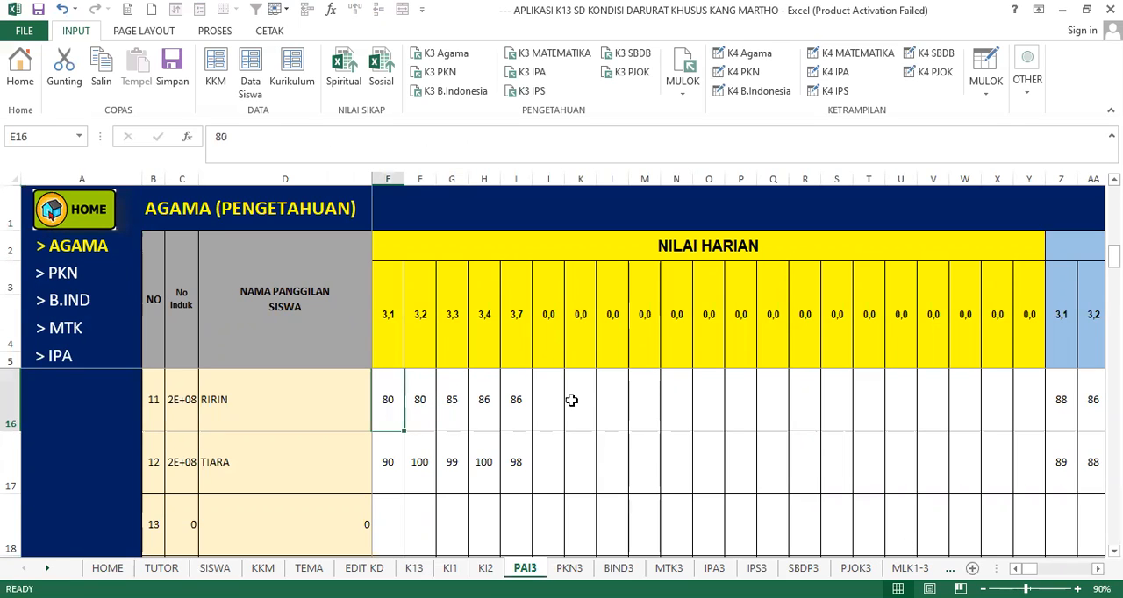
{"action": "key", "text": "Right"}
{"action": "key", "text": "Right"}
{"action": "key", "text": "Right"}
{"action": "key", "text": "Right"}
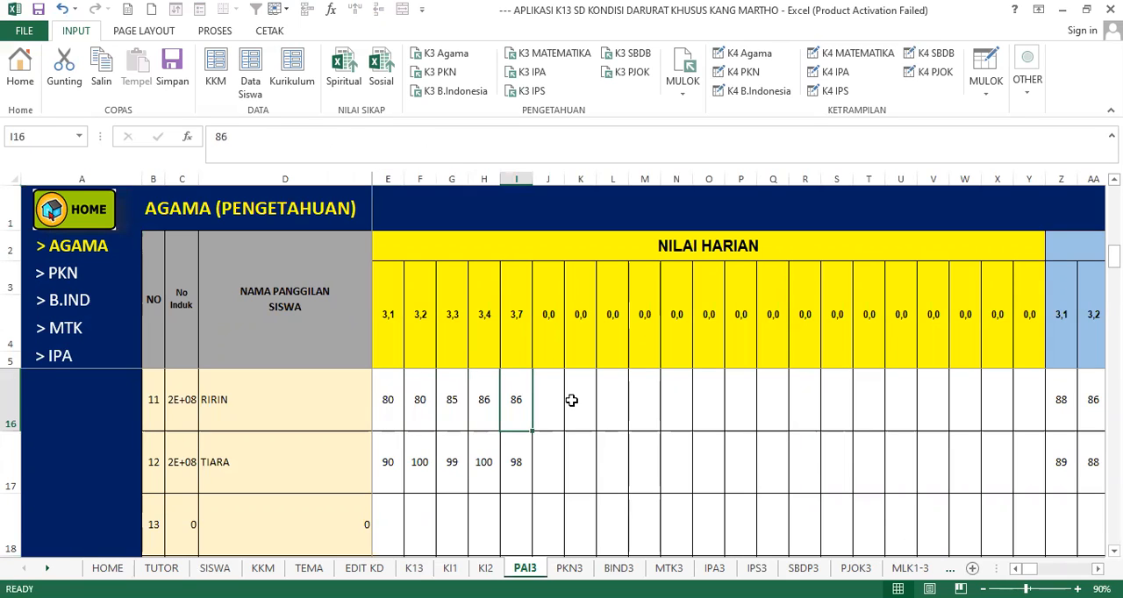
{"action": "key", "text": "Left"}
{"action": "key", "text": "Left"}
{"action": "key", "text": "Left"}
{"action": "key", "text": "Left"}
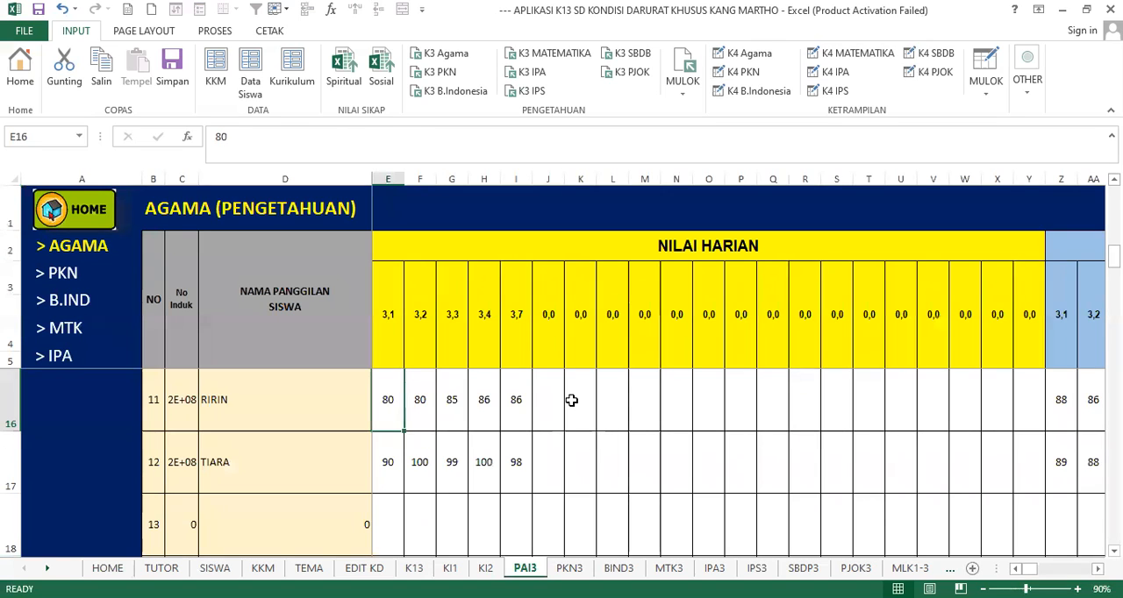
{"action": "key", "text": "Right"}
{"action": "key", "text": "Right"}
{"action": "key", "text": "Right"}
{"action": "key", "text": "Right"}
{"action": "key", "text": "Right"}
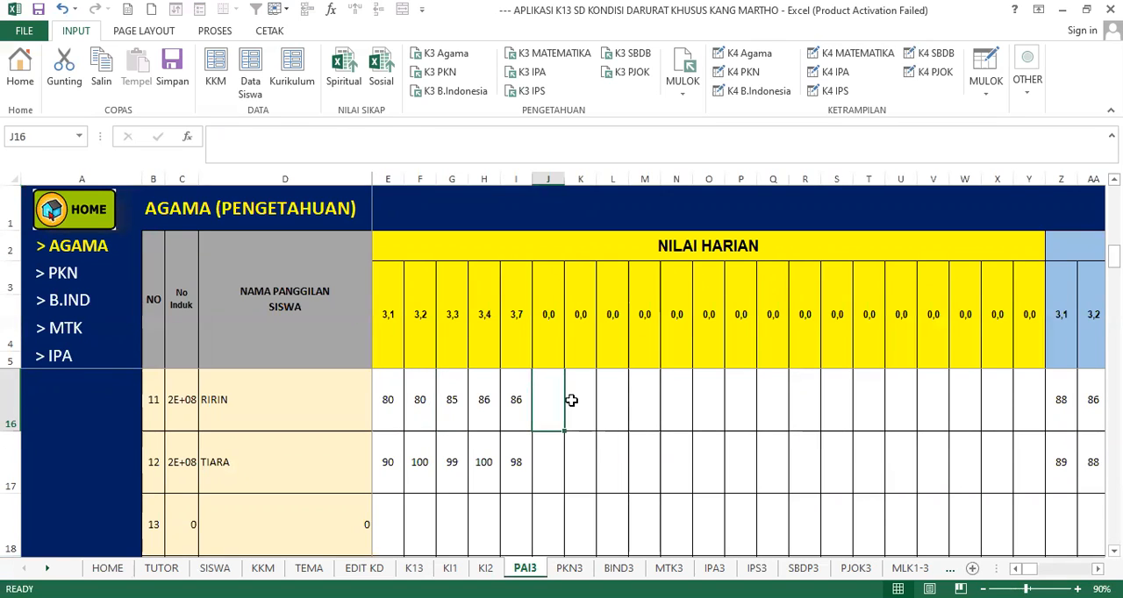
{"action": "key", "text": "Left"}
{"action": "key", "text": "Left"}
{"action": "key", "text": "Left"}
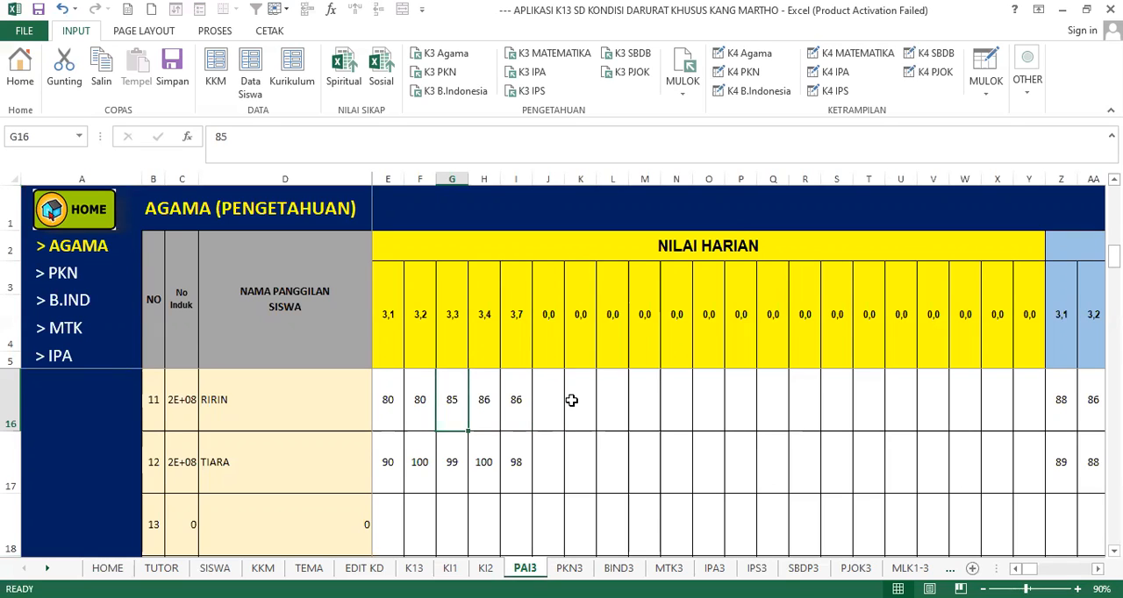
- Look across student number 11's row through the PTS and PAS scores to the first Islam competency description
{"action": "key", "text": "Right"}
{"action": "key", "text": "Right"}
{"action": "key", "text": "Right"}
{"action": "key", "text": "Right"}
{"action": "key", "text": "Right"}
{"action": "key", "text": "Right"}
{"action": "key", "text": "Right"}
{"action": "key", "text": "Right"}
{"action": "key", "text": "Right"}
{"action": "key", "text": "Right"}
{"action": "key", "text": "Right"}
{"action": "key", "text": "Right"}
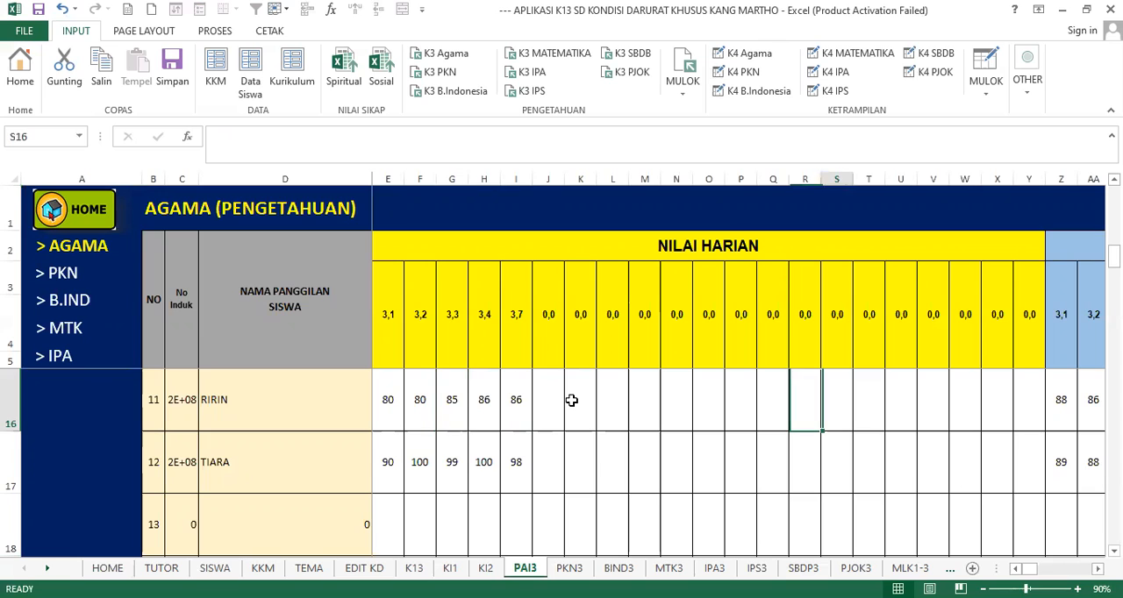
{"action": "key", "text": "Right"}
{"action": "key", "text": "Right"}
{"action": "key", "text": "Right"}
{"action": "key", "text": "Right"}
{"action": "key", "text": "Right"}
{"action": "key", "text": "Right"}
{"action": "key", "text": "Right"}
{"action": "key", "text": "Right"}
{"action": "key", "text": "Right"}
{"action": "key", "text": "Right"}
{"action": "key", "text": "Right"}
{"action": "key", "text": "Right"}
{"action": "key", "text": "Right"}
{"action": "key", "text": "Right"}
{"action": "key", "text": "Right"}
{"action": "key", "text": "Right"}
{"action": "key", "text": "Right"}
{"action": "key", "text": "Right"}
{"action": "key", "text": "Right"}
{"action": "key", "text": "Right"}
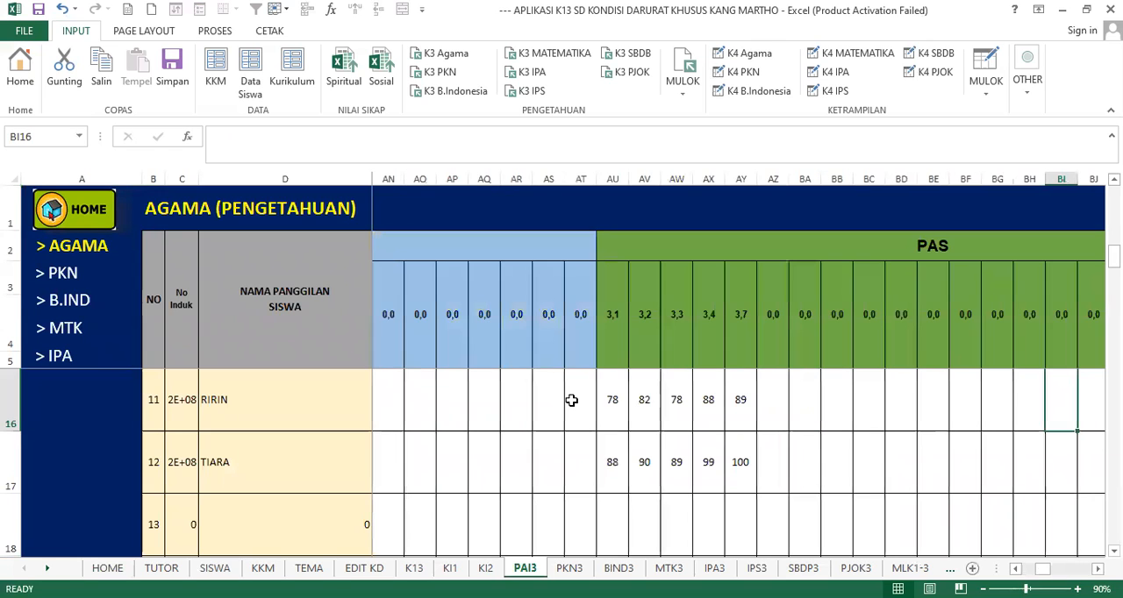
{"action": "key", "text": "Right"}
{"action": "key", "text": "Right"}
{"action": "key", "text": "Right"}
{"action": "key", "text": "Right"}
{"action": "key", "text": "Right"}
{"action": "key", "text": "Right"}
{"action": "key", "text": "Right"}
{"action": "key", "text": "Right"}
{"action": "key", "text": "Right"}
{"action": "key", "text": "Right"}
{"action": "key", "text": "Right"}
{"action": "key", "text": "Right"}
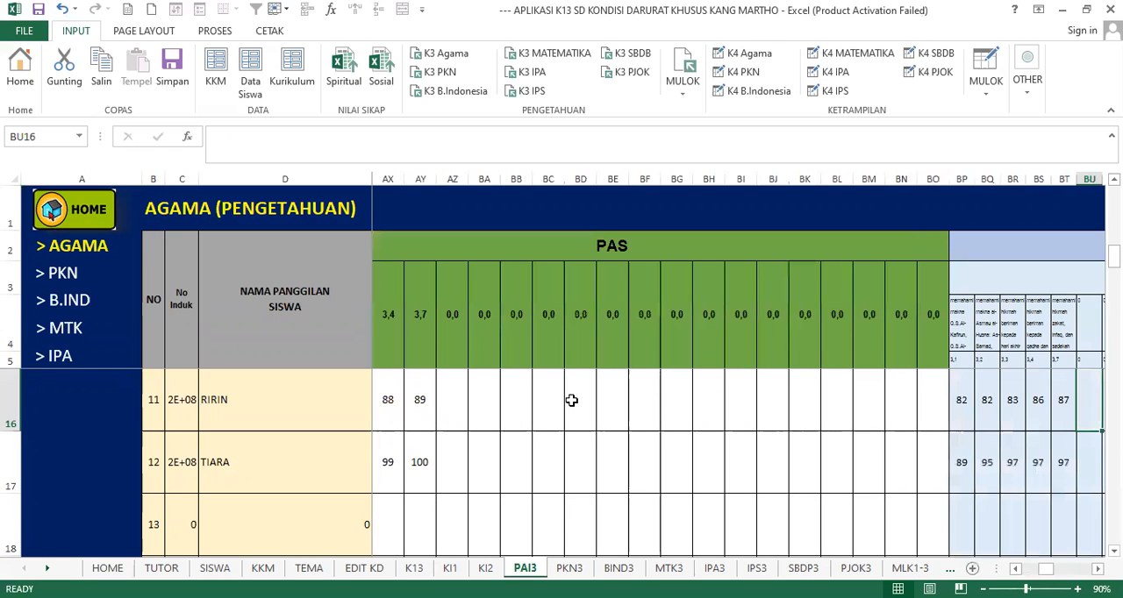
{"action": "key", "text": "Right"}
{"action": "key", "text": "Right"}
{"action": "key", "text": "Right"}
{"action": "key", "text": "Right"}
{"action": "key", "text": "Right"}
{"action": "key", "text": "Right"}
{"action": "key", "text": "Right"}
{"action": "key", "text": "Right"}
{"action": "left_click", "coordinate": [743, 334]}
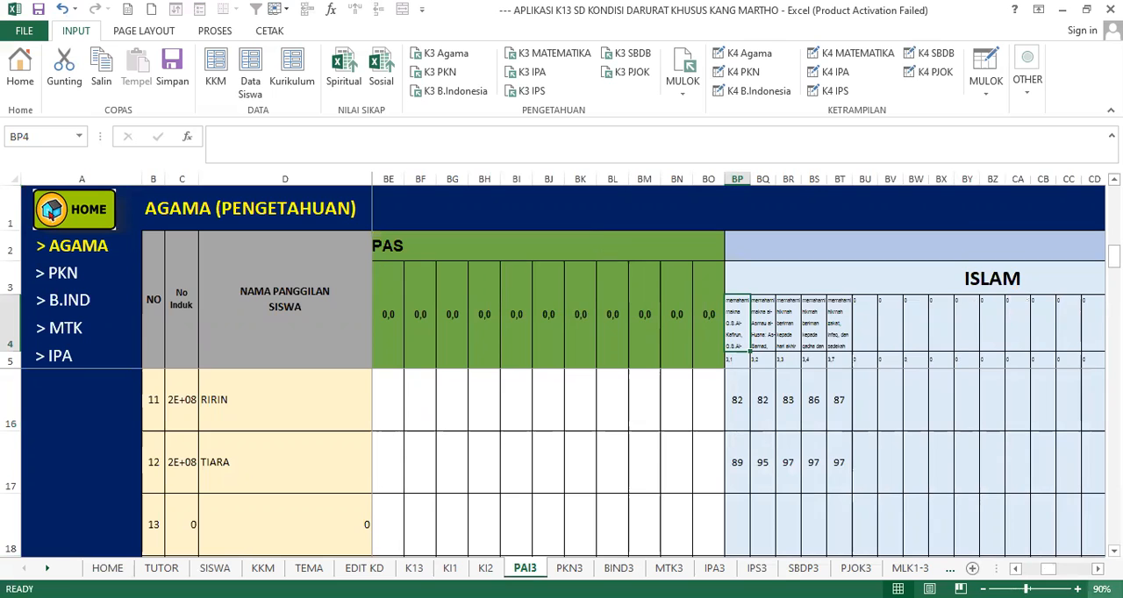
- Examine the Islam competency descriptions for 3.1 and 3.2 at 120% magnification
{"action": "left_click", "coordinate": [1077, 588]}
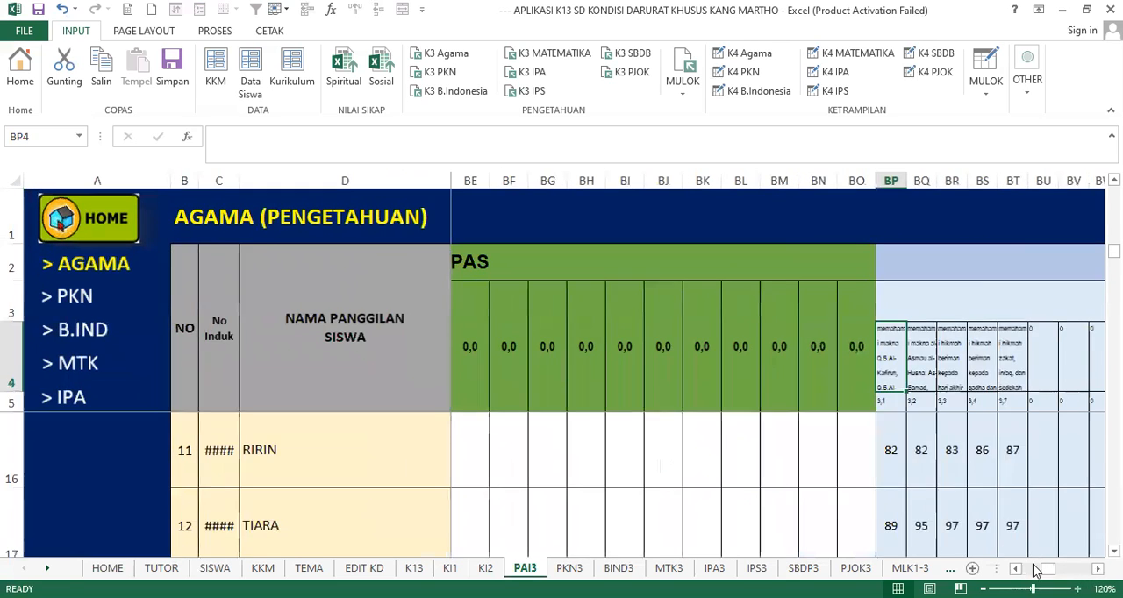
{"action": "left_click", "coordinate": [1077, 588]}
{"action": "left_click", "coordinate": [1097, 569]}
{"action": "left_click", "coordinate": [1098, 569]}
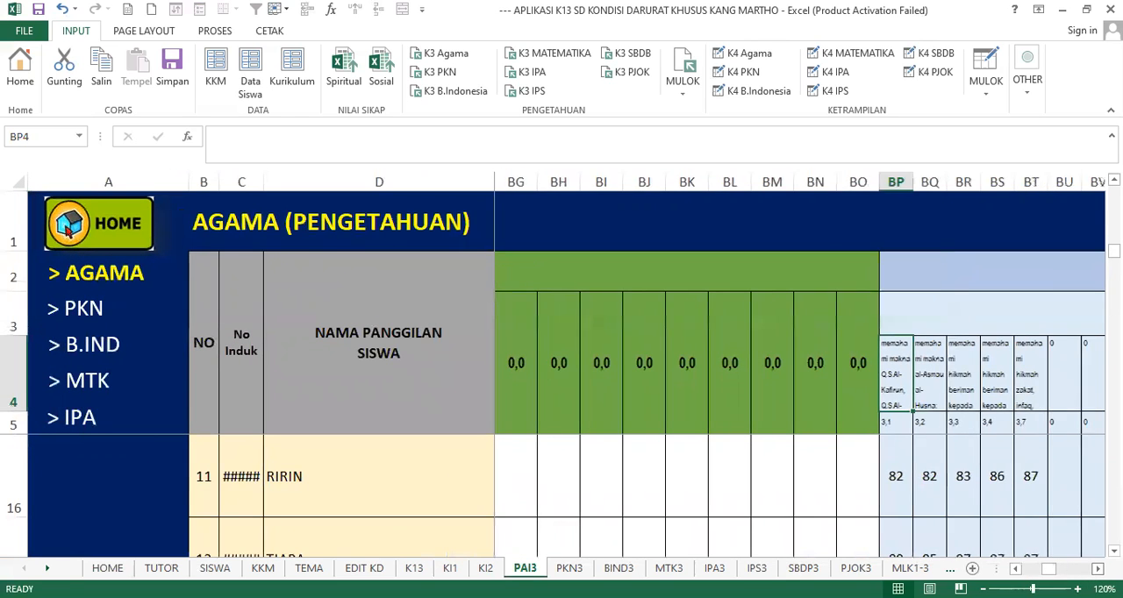
{"action": "left_click", "coordinate": [1097, 570]}
{"action": "left_click", "coordinate": [1097, 570]}
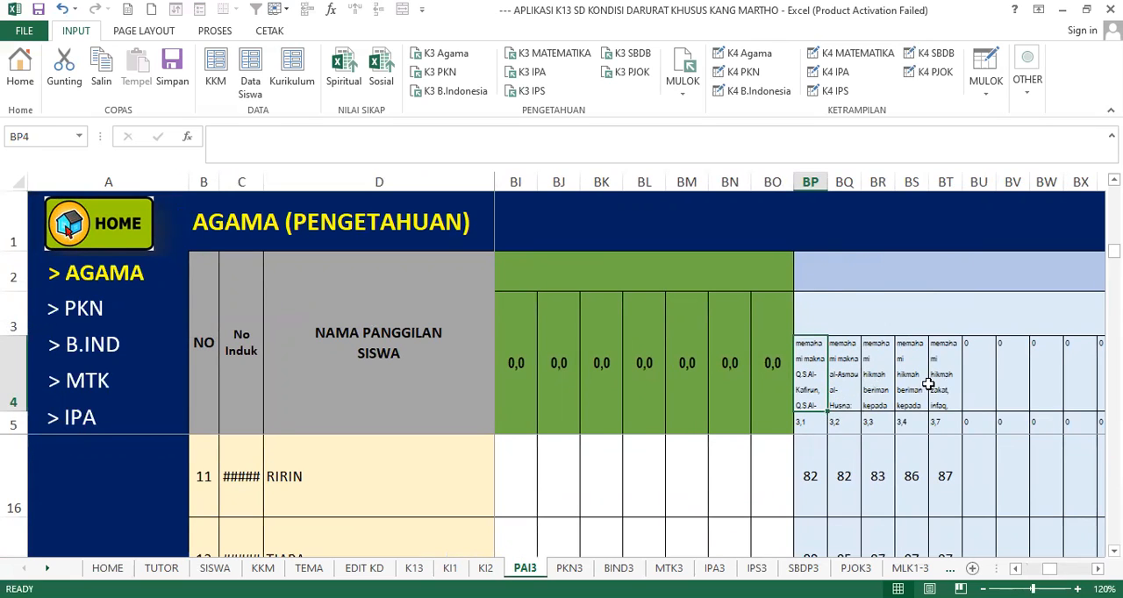
{"action": "left_click", "coordinate": [837, 369]}
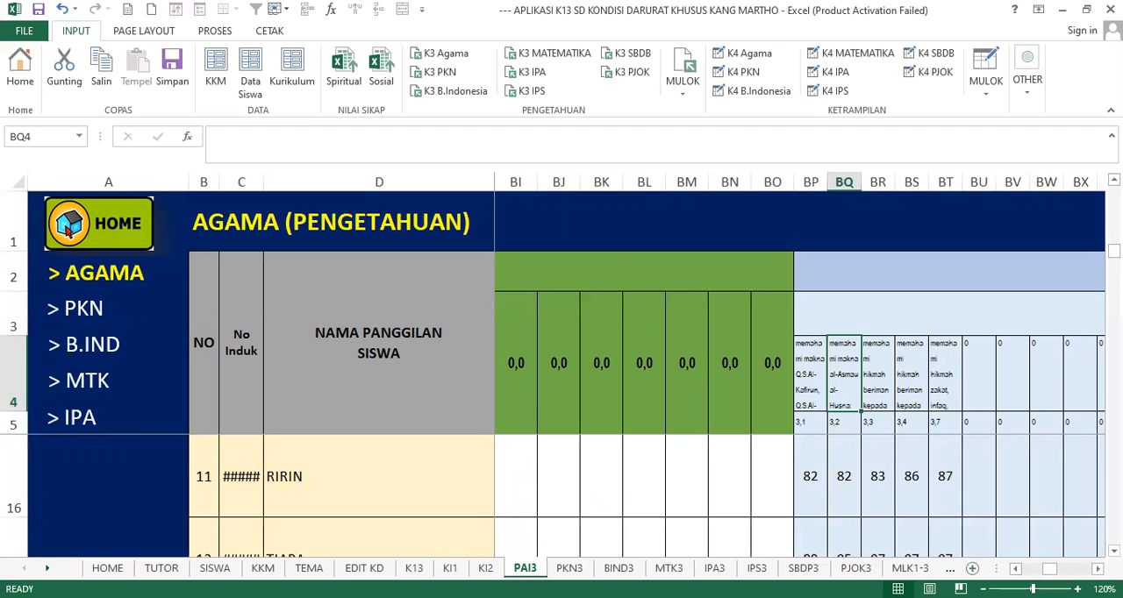
- Insert a blank worksheet after PAI3 and reopen the religion knowledge scores from the home page at student number 11's Islam results
{"action": "left_click", "coordinate": [971, 568]}
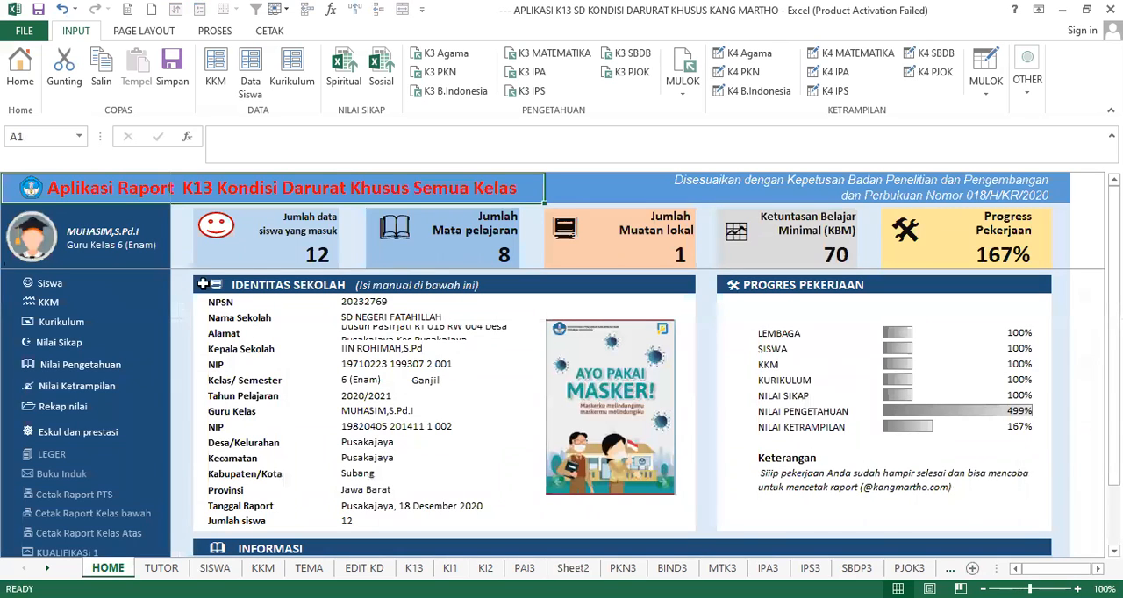
{"action": "left_click", "coordinate": [66, 368]}
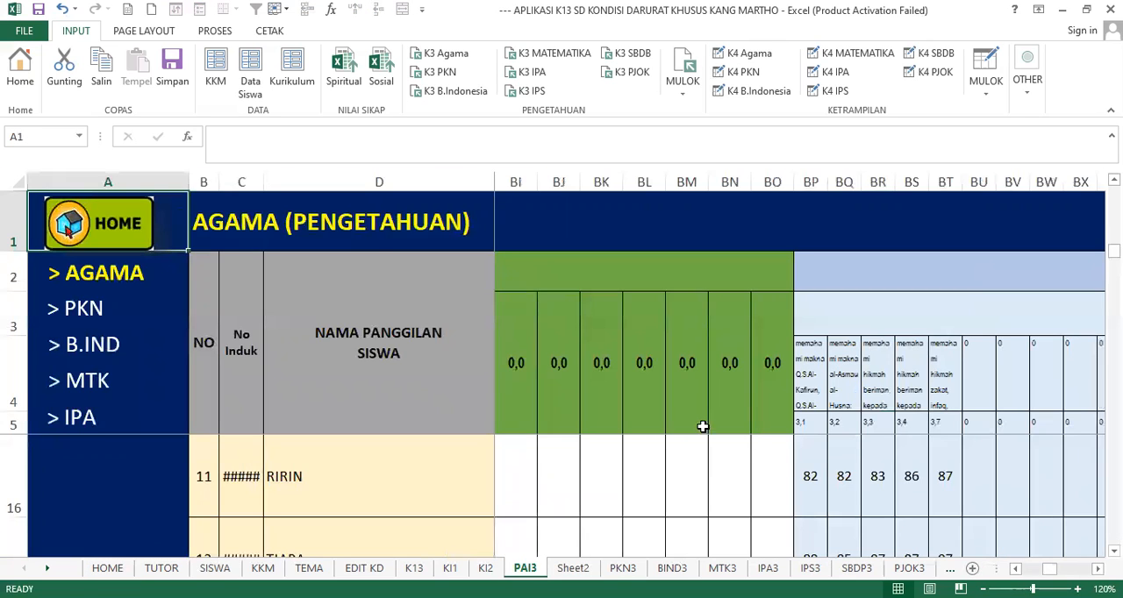
{"action": "left_click", "coordinate": [867, 476]}
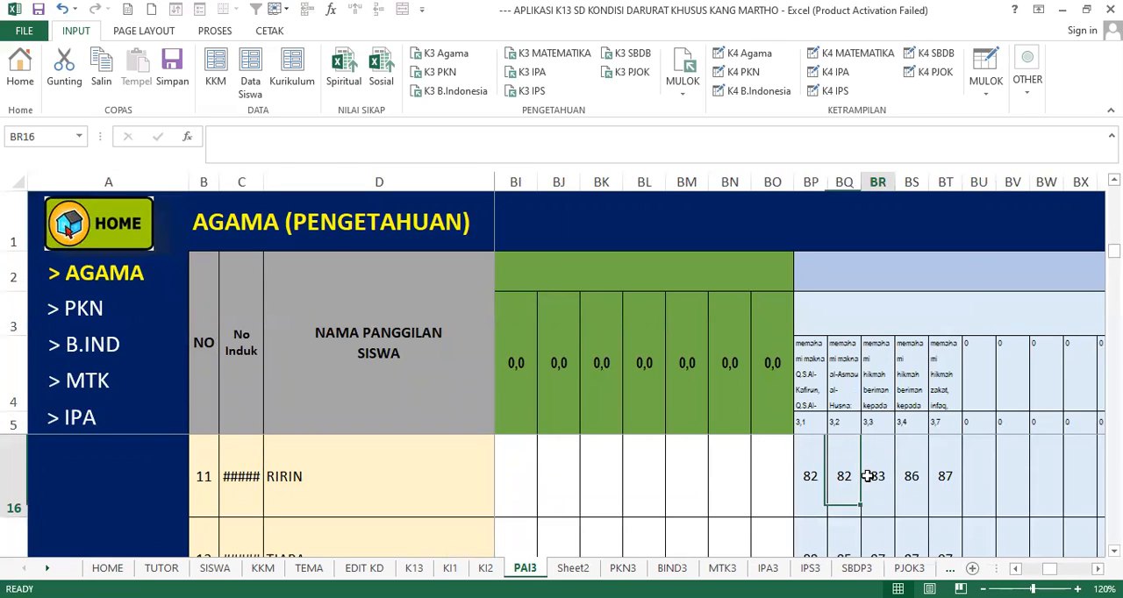
{"action": "left_click", "coordinate": [810, 477]}
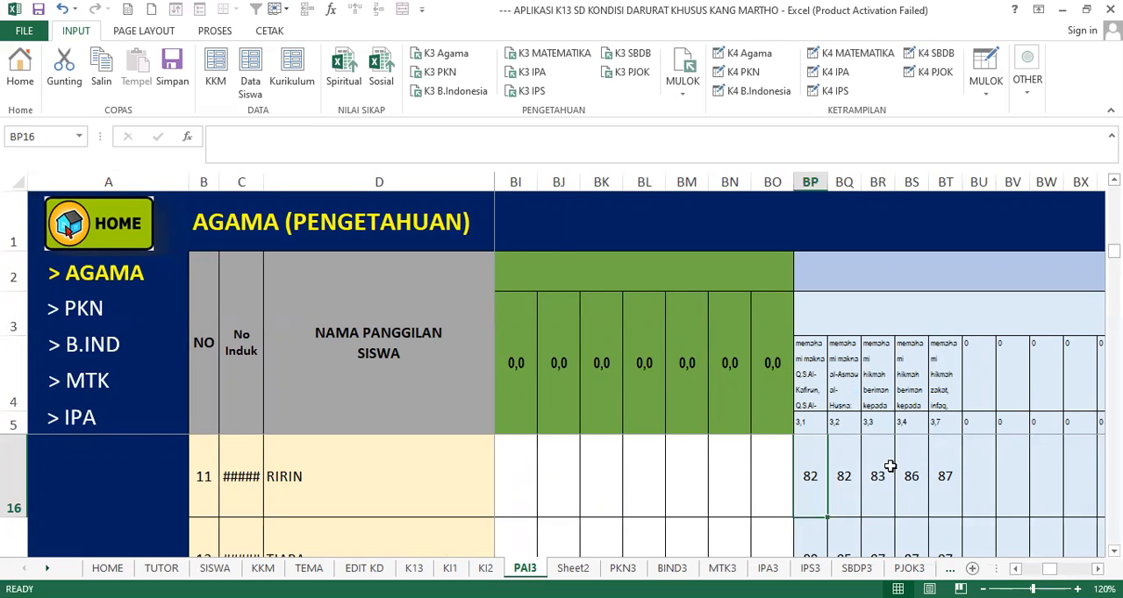
- Look back along student number 11's row from the Islam results through the PAS columns to the PTS columns
{"action": "key", "text": "Left"}
{"action": "key", "text": "Left"}
{"action": "key", "text": "Left"}
{"action": "key", "text": "Left"}
{"action": "key", "text": "Left"}
{"action": "key", "text": "Left"}
{"action": "key", "text": "Left"}
{"action": "key", "text": "Left"}
{"action": "key", "text": "Left"}
{"action": "key", "text": "Left"}
{"action": "key", "text": "Left"}
{"action": "key", "text": "Left"}
{"action": "key", "text": "Left"}
{"action": "key", "text": "Left"}
{"action": "key", "text": "Left"}
{"action": "key", "text": "Left"}
{"action": "key", "text": "Left"}
{"action": "key", "text": "Left"}
{"action": "key", "text": "Left"}
{"action": "key", "text": "Left"}
{"action": "key", "text": "Left"}
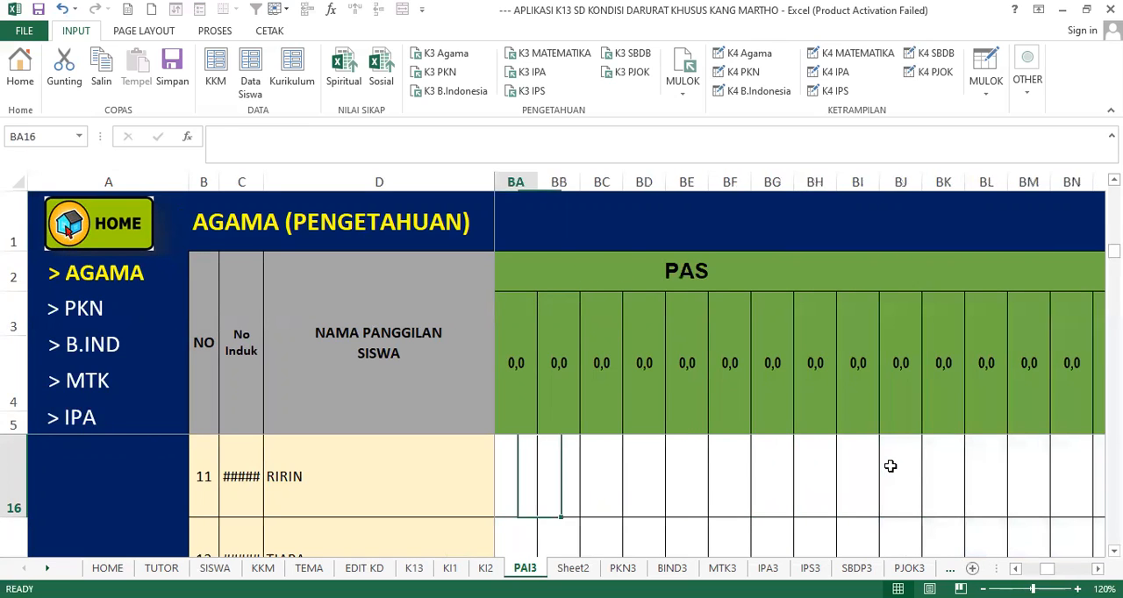
{"action": "key", "text": "Left"}
{"action": "key", "text": "Left"}
{"action": "key", "text": "Left"}
{"action": "key", "text": "Left"}
{"action": "key", "text": "Left"}
{"action": "key", "text": "Left"}
{"action": "key", "text": "Left"}
{"action": "key", "text": "Left"}
{"action": "key", "text": "Left"}
{"action": "key", "text": "Left"}
{"action": "key", "text": "Left"}
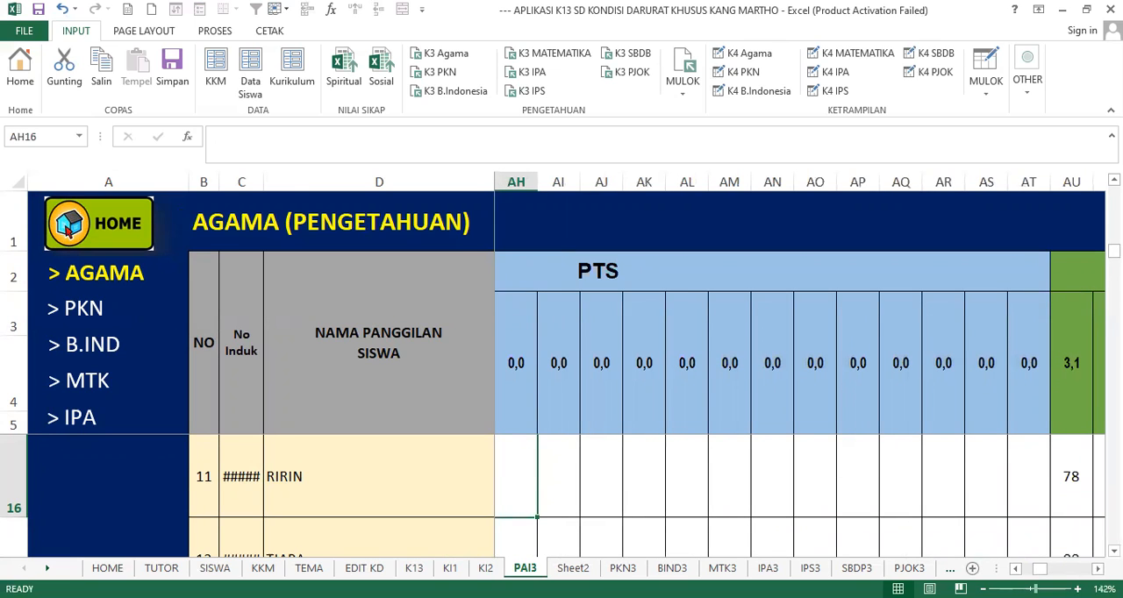
{"action": "scroll", "coordinate": [552, 364], "scroll_direction": "down", "scroll_amount": 3, "text": "ctrl"}
{"action": "scroll", "coordinate": [553, 364], "scroll_direction": "down", "scroll_amount": 1, "text": "ctrl"}
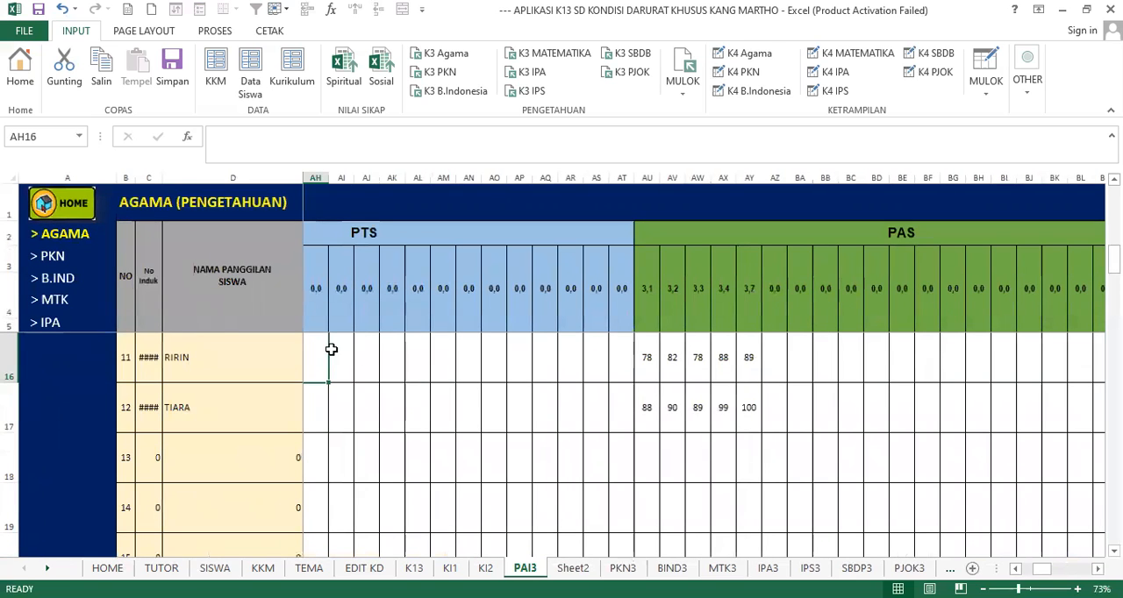
- Look across student number 11's row from the PAS scores for 3.3 to 3.7 into the Islam final results
{"action": "left_click", "coordinate": [698, 362]}
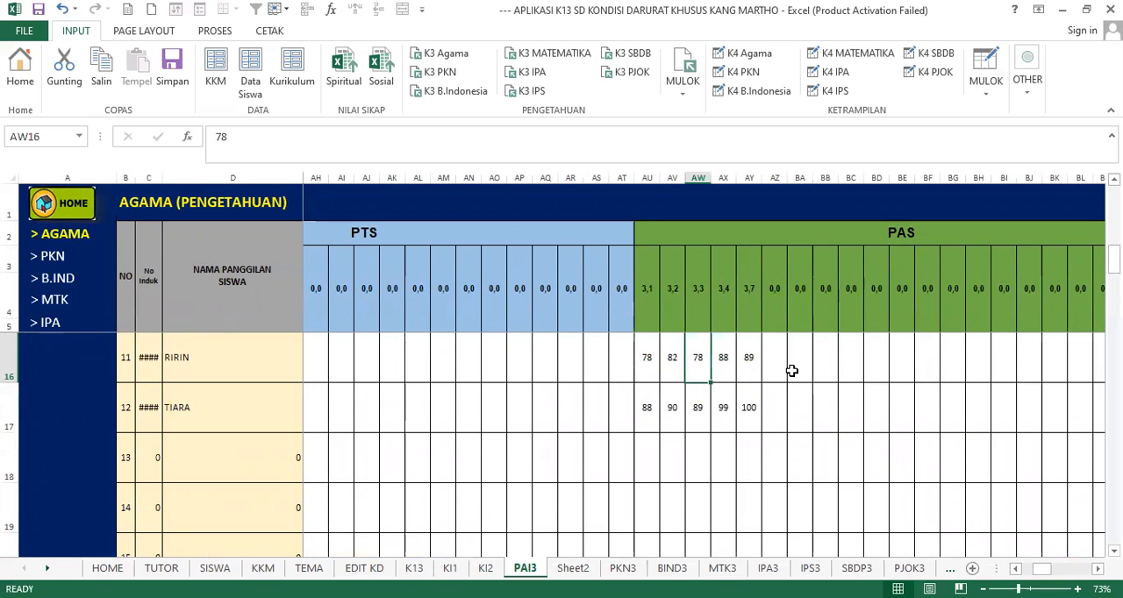
{"action": "key", "text": "Right"}
{"action": "key", "text": "Right"}
{"action": "key", "text": "Right"}
{"action": "key", "text": "Right"}
{"action": "key", "text": "Right"}
{"action": "key", "text": "Right"}
{"action": "key", "text": "Right"}
{"action": "key", "text": "Right"}
{"action": "key", "text": "Right"}
{"action": "key", "text": "Right"}
{"action": "key", "text": "Right"}
{"action": "key", "text": "Right"}
{"action": "key", "text": "Right"}
{"action": "key", "text": "Right"}
{"action": "key", "text": "Right"}
{"action": "key", "text": "Right"}
{"action": "key", "text": "Right"}
{"action": "key", "text": "Right"}
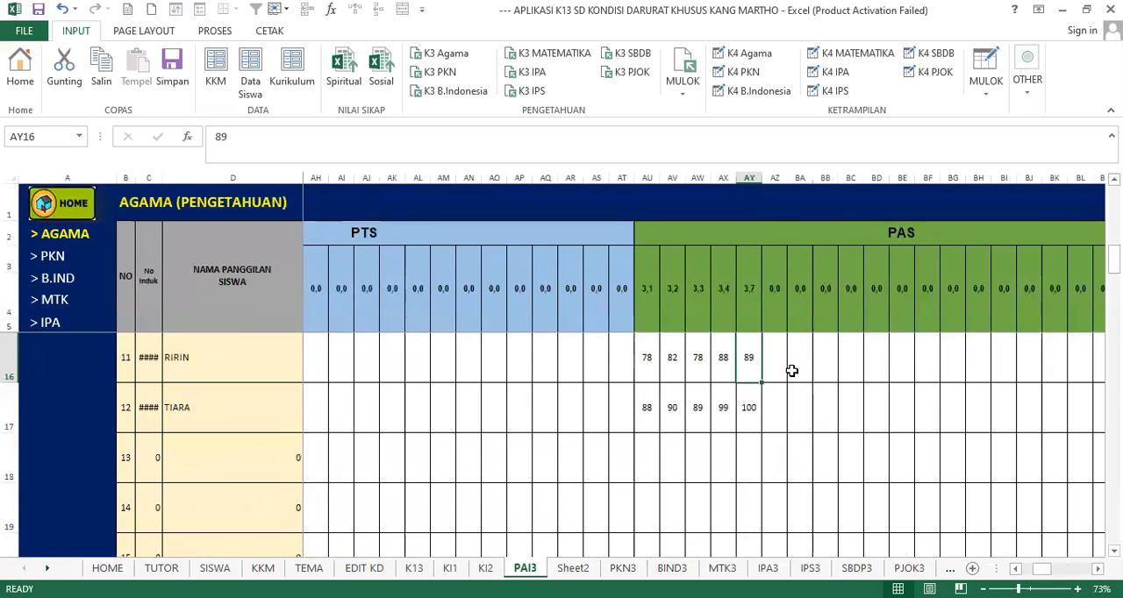
{"action": "key", "text": "Right"}
{"action": "key", "text": "Right"}
{"action": "key", "text": "Right"}
{"action": "key", "text": "Right"}
{"action": "key", "text": "Right"}
{"action": "key", "text": "Right"}
{"action": "key", "text": "Right"}
{"action": "key", "text": "Right"}
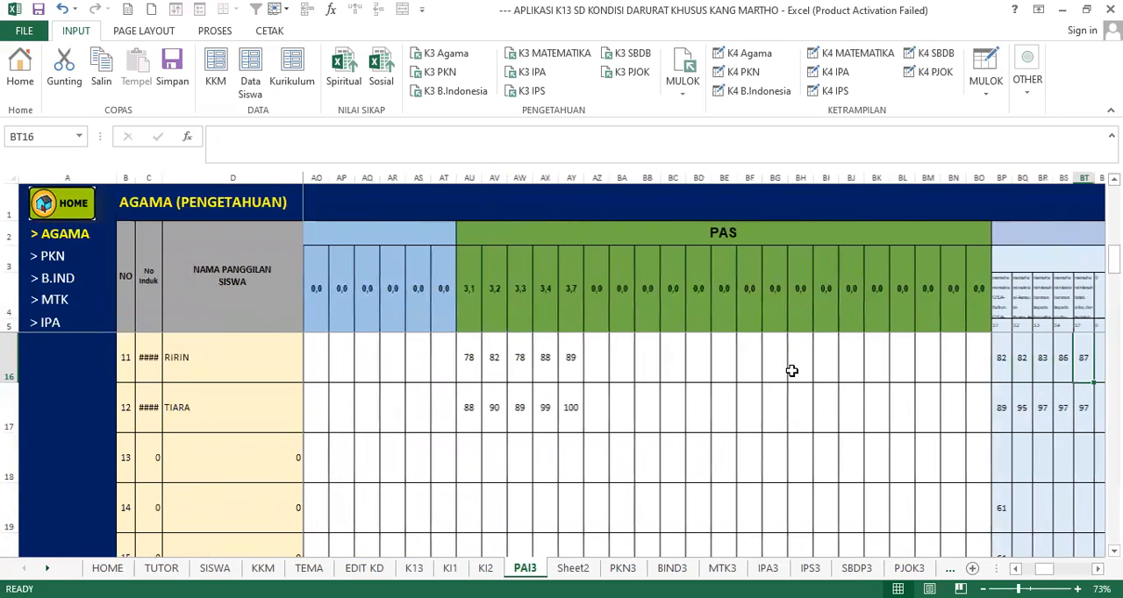
{"action": "key", "text": "Right"}
{"action": "key", "text": "Right"}
{"action": "key", "text": "Right"}
{"action": "key", "text": "Right"}
{"action": "key", "text": "Right"}
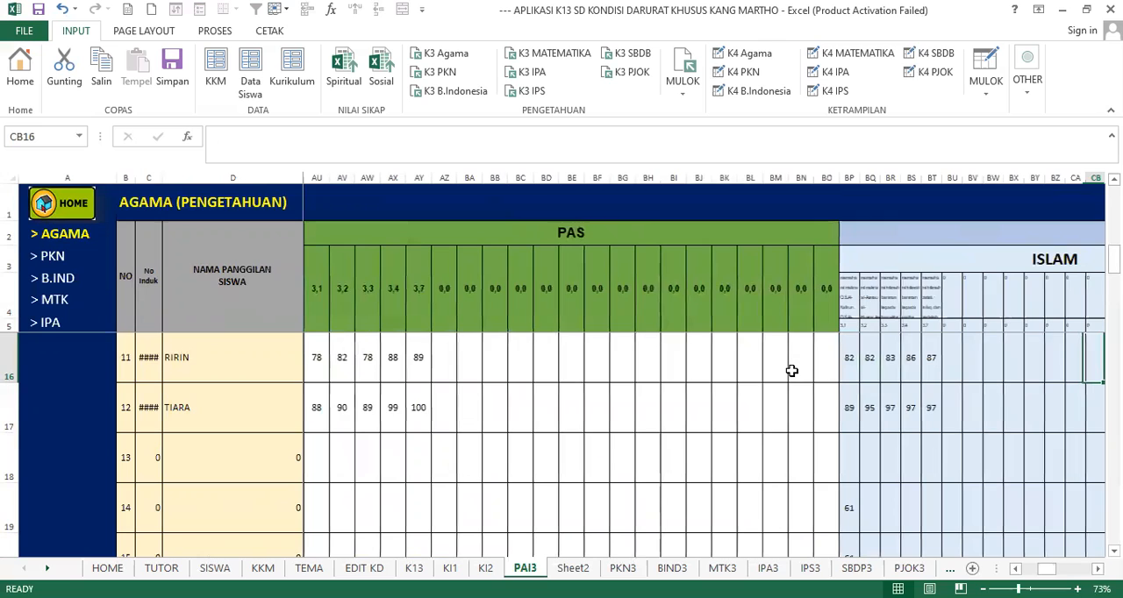
- Examine the Islam final results of student number 11 and the rows below, from competency 3.1 onward
{"action": "scroll", "coordinate": [791, 370], "scroll_direction": "right", "scroll_amount": 3}
{"action": "left_click", "coordinate": [759, 358]}
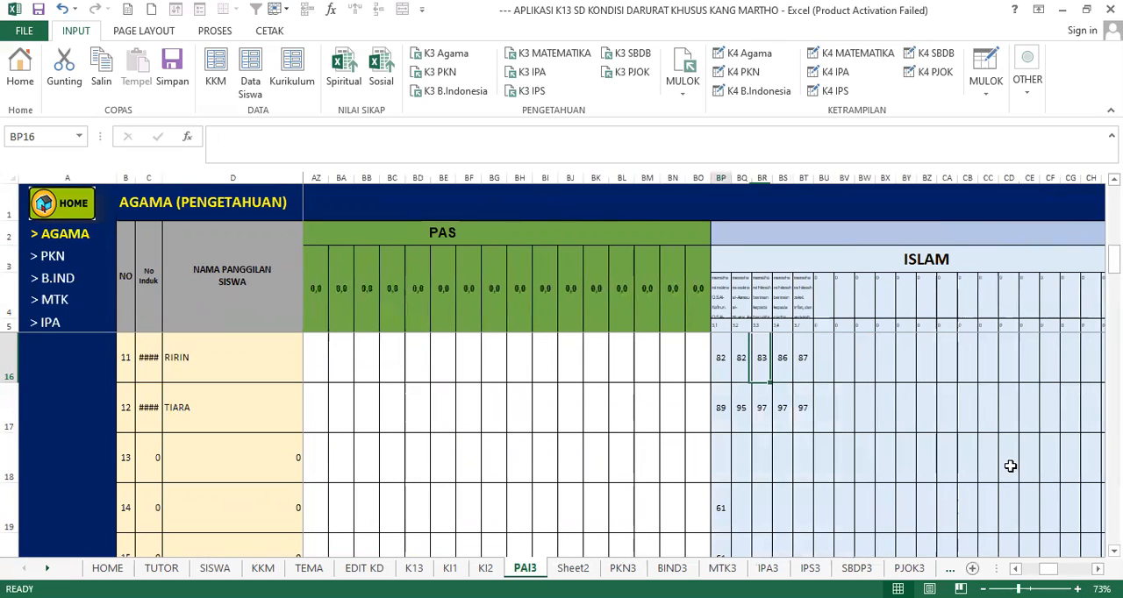
{"action": "key", "text": "ctrl+shift+End"}
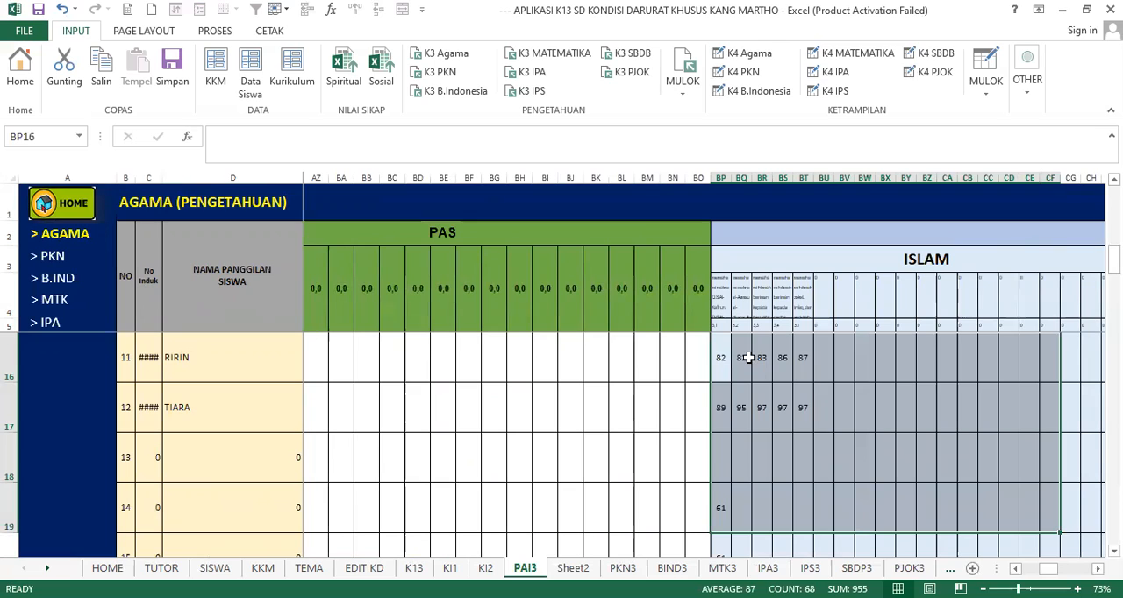
{"action": "left_click", "coordinate": [719, 363]}
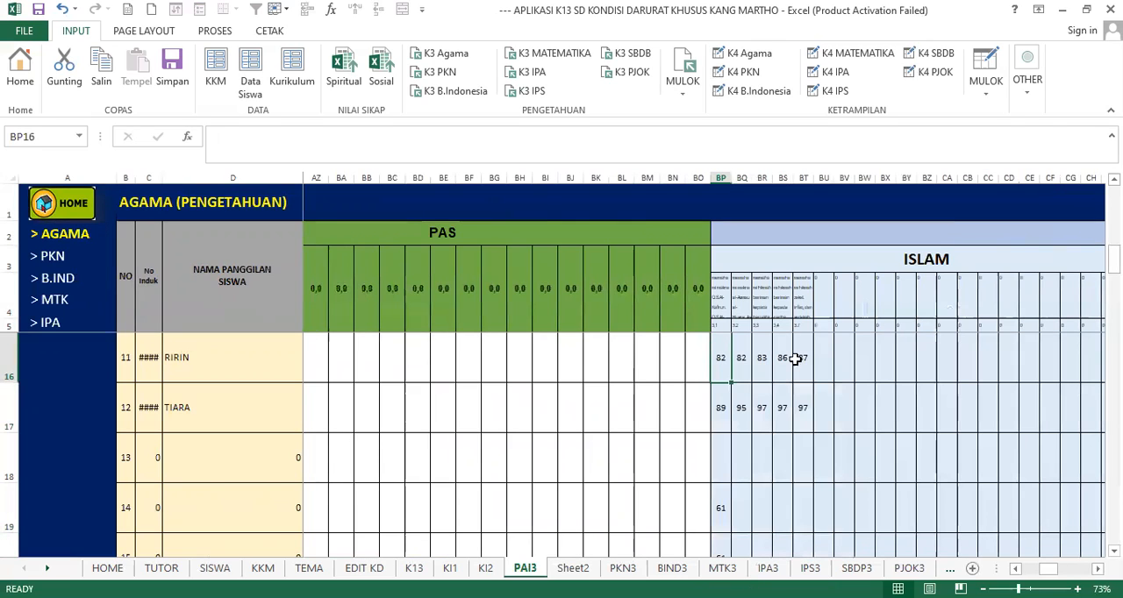
{"action": "left_click", "coordinate": [738, 364]}
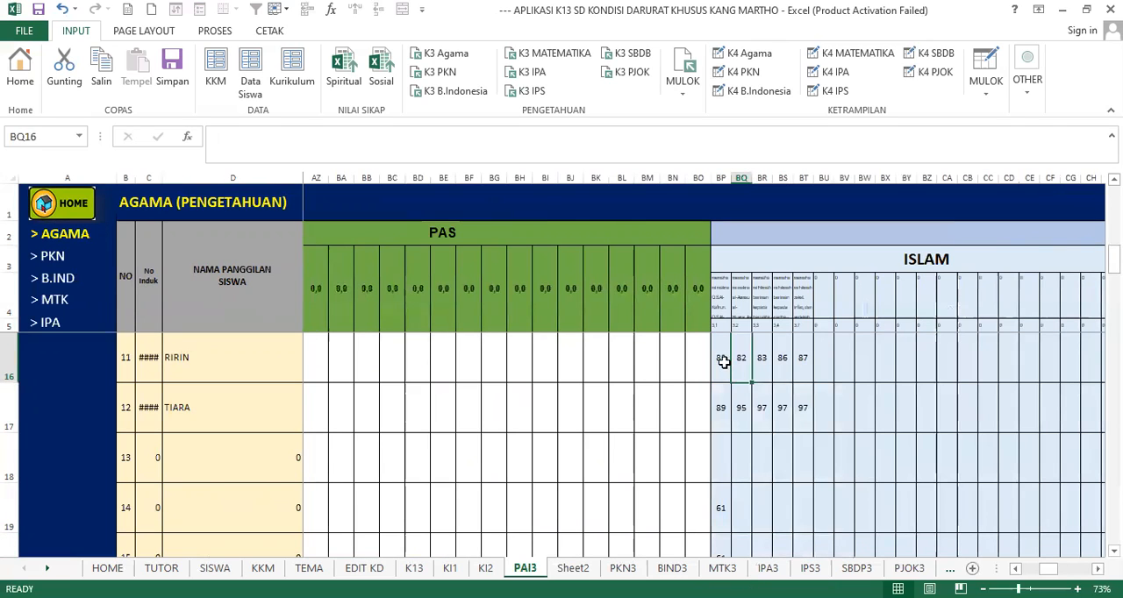
{"action": "left_click", "coordinate": [724, 364]}
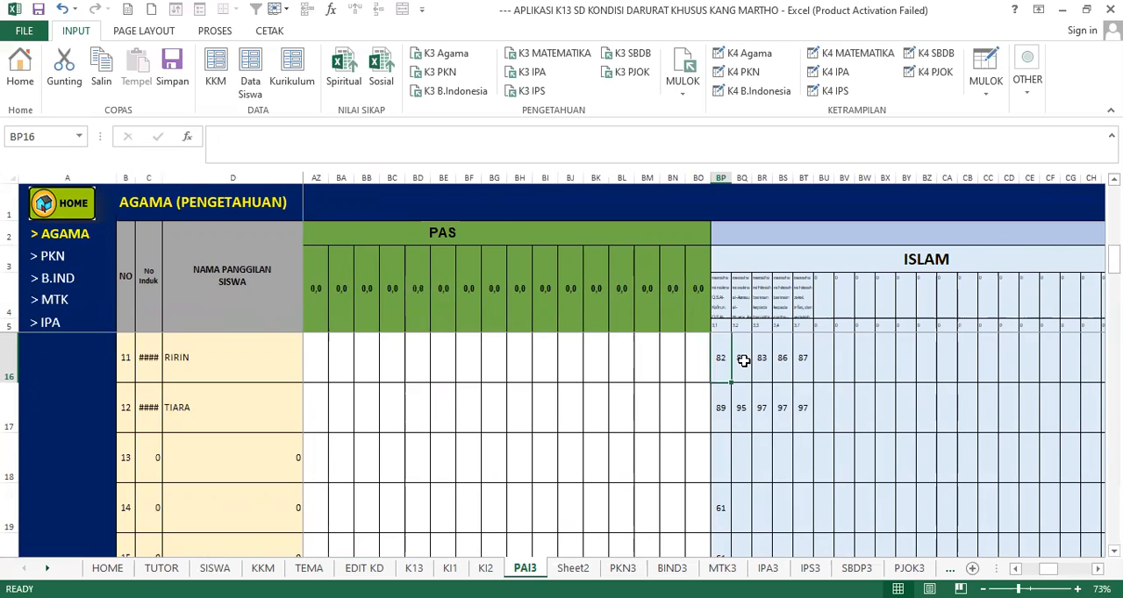
{"action": "left_click_drag", "start_coordinate": [742, 360], "coordinate": [947, 481]}
{"action": "left_click_drag", "start_coordinate": [866, 397], "coordinate": [1046, 501]}
{"action": "left_click", "coordinate": [716, 363]}
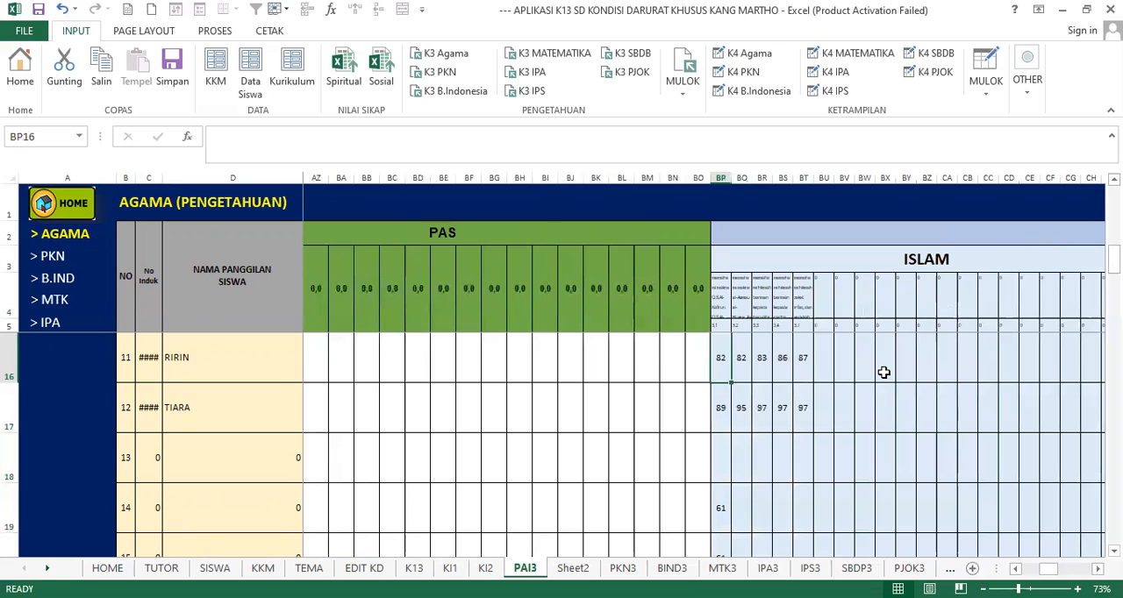
- Look back along student number 11's row through the PAS and PTS scores to the NILAI HARIAN scores
{"action": "key", "text": "Left"}
{"action": "key", "text": "Left"}
{"action": "key", "text": "Left"}
{"action": "key", "text": "Left"}
{"action": "key", "text": "Left"}
{"action": "key", "text": "Left"}
{"action": "key", "text": "Left"}
{"action": "key", "text": "Left"}
{"action": "key", "text": "Left"}
{"action": "key", "text": "Left"}
{"action": "key", "text": "Left"}
{"action": "key", "text": "Left"}
{"action": "key", "text": "Left"}
{"action": "key", "text": "Left"}
{"action": "key", "text": "Left"}
{"action": "key", "text": "Left"}
{"action": "key", "text": "Left"}
{"action": "key", "text": "Left"}
{"action": "key", "text": "Left"}
{"action": "key", "text": "Left"}
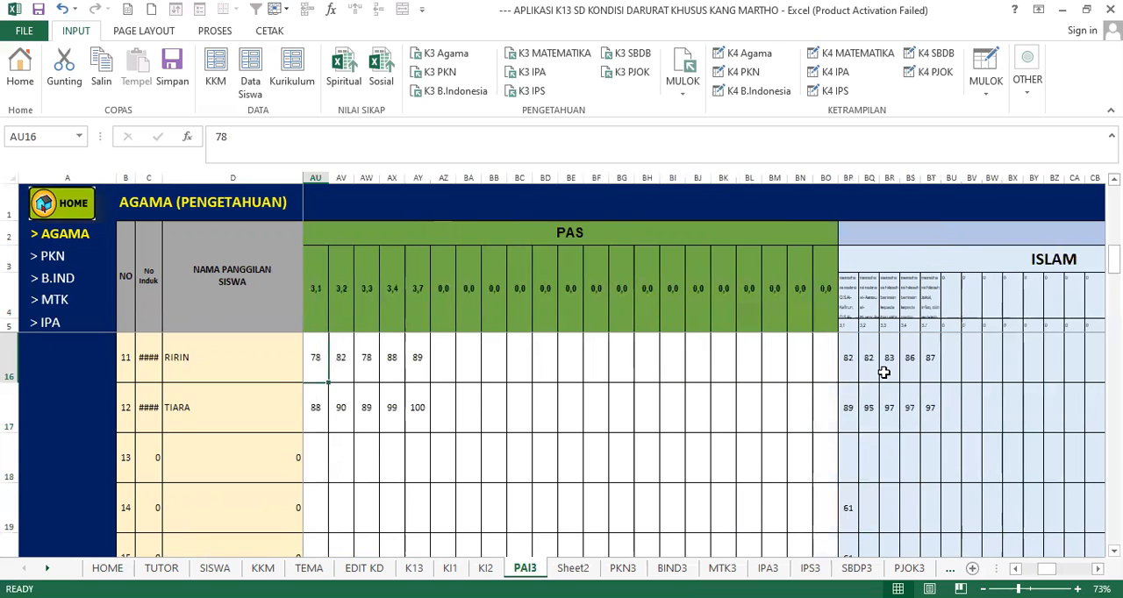
{"action": "key", "text": "Left"}
{"action": "key", "text": "Left"}
{"action": "key", "text": "Left"}
{"action": "key", "text": "Left"}
{"action": "key", "text": "Left"}
{"action": "key", "text": "Left"}
{"action": "key", "text": "Left"}
{"action": "key", "text": "Left"}
{"action": "key", "text": "Left"}
{"action": "key", "text": "Left"}
{"action": "key", "text": "Left"}
{"action": "key", "text": "Left"}
{"action": "key", "text": "Left"}
{"action": "key", "text": "Left"}
{"action": "key", "text": "Left"}
{"action": "key", "text": "Left"}
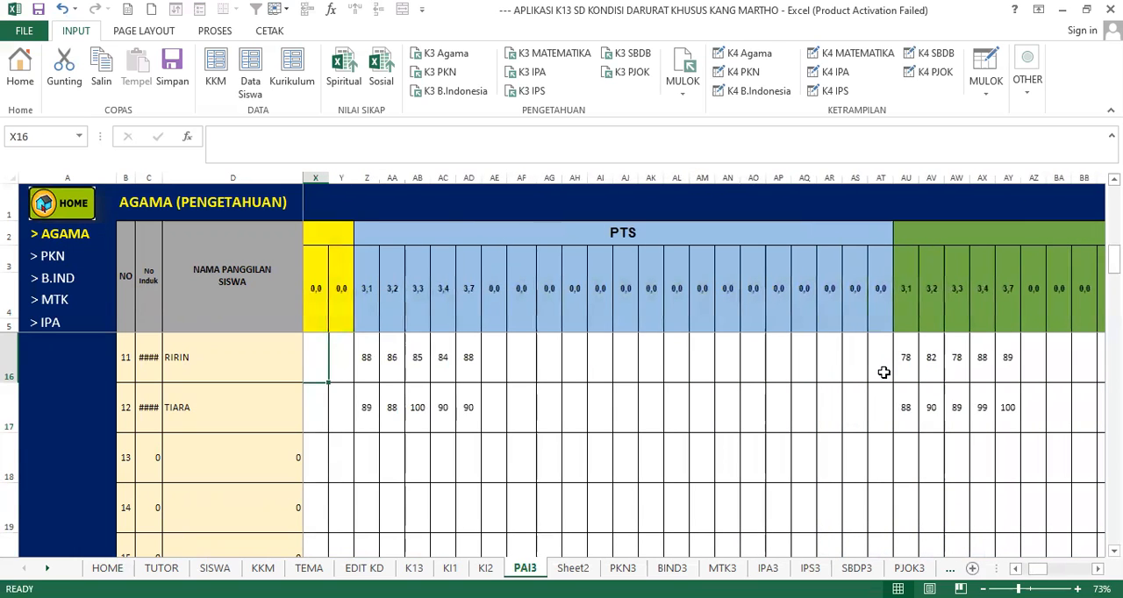
{"action": "key", "text": "Home"}
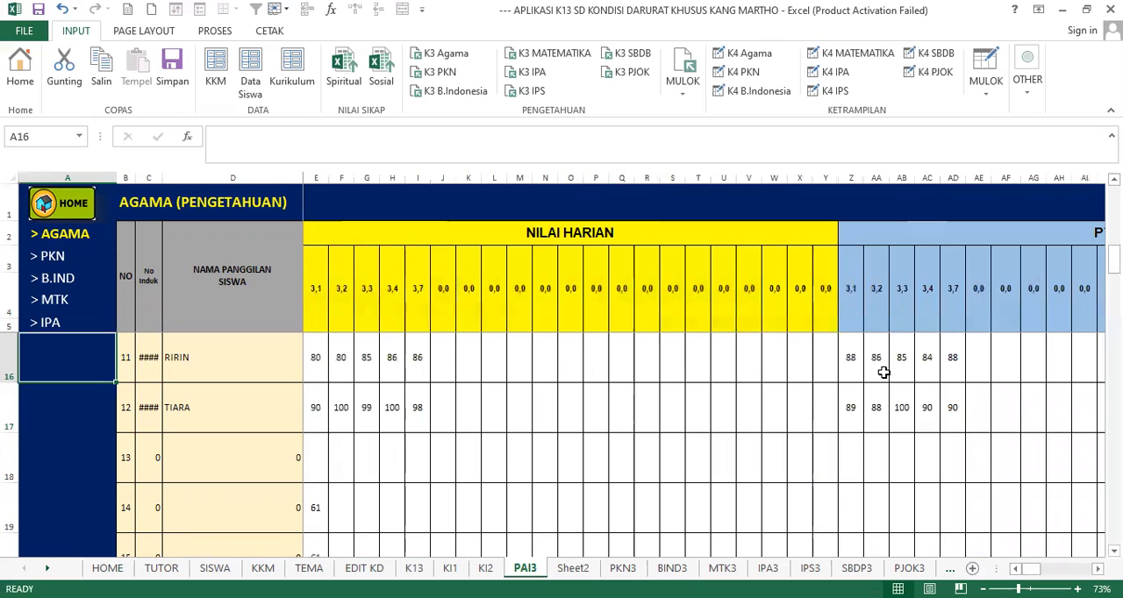
{"action": "left_click", "coordinate": [327, 363]}
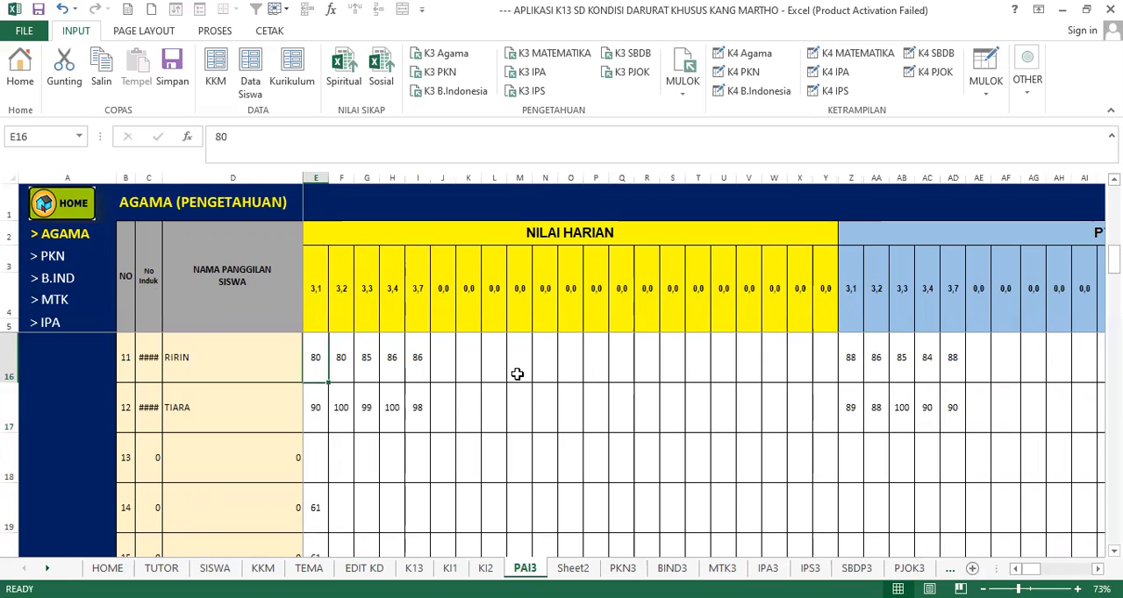
{"action": "left_click", "coordinate": [517, 375]}
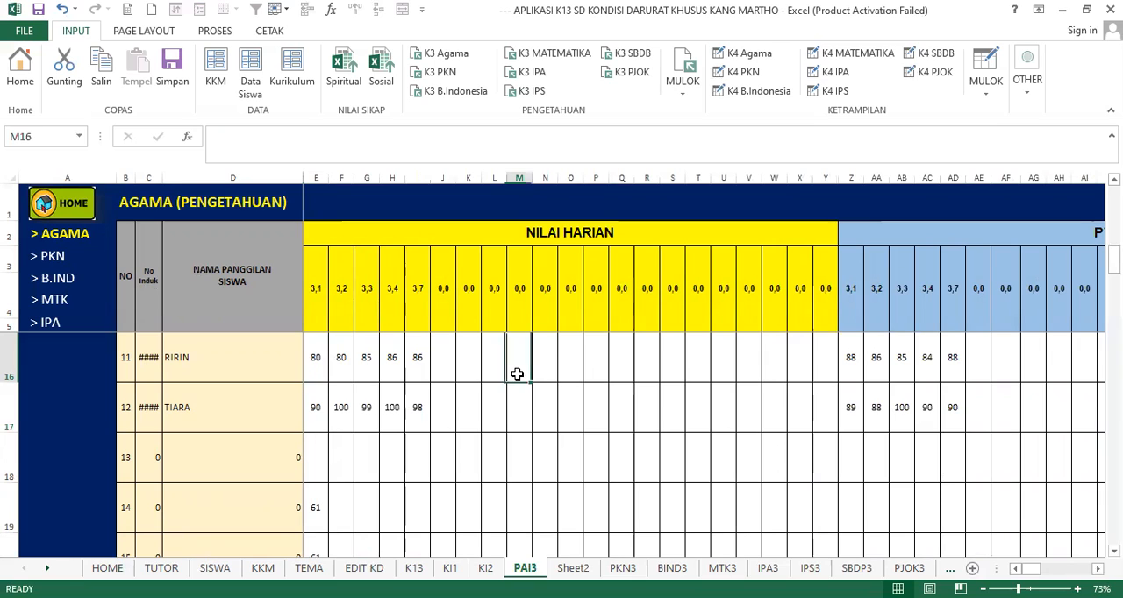
- Open the PKN knowledge score sheet and examine the first students' NILAI AKHIR and NILAI HARIAN scores
{"action": "left_click", "coordinate": [56, 262]}
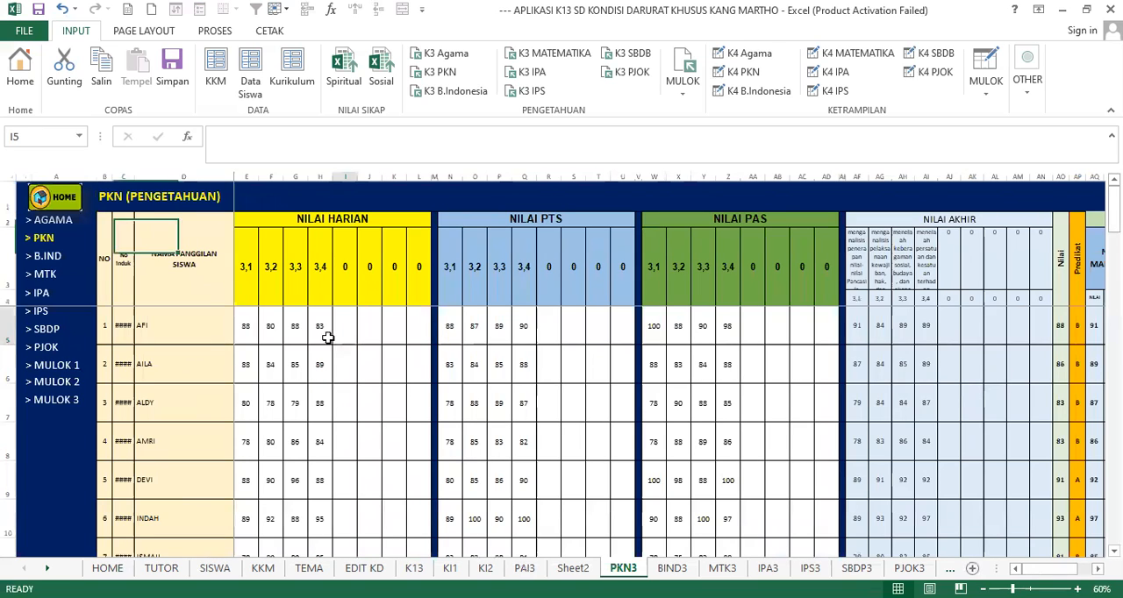
{"action": "left_click_drag", "start_coordinate": [857, 326], "coordinate": [1015, 488]}
{"action": "left_click", "coordinate": [881, 327]}
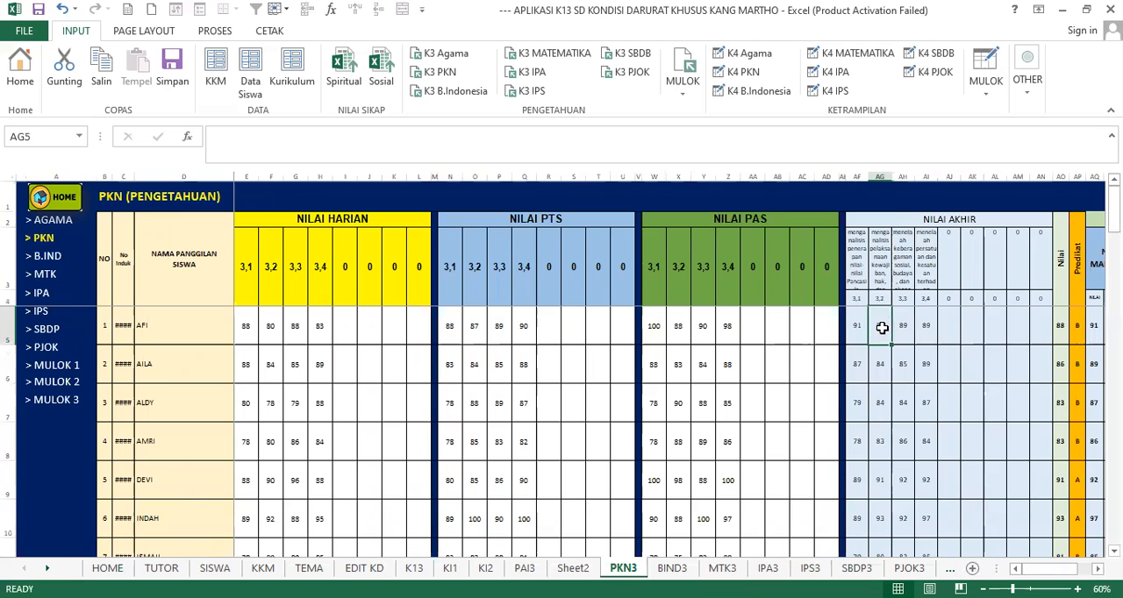
{"action": "left_click_drag", "start_coordinate": [243, 325], "coordinate": [302, 360]}
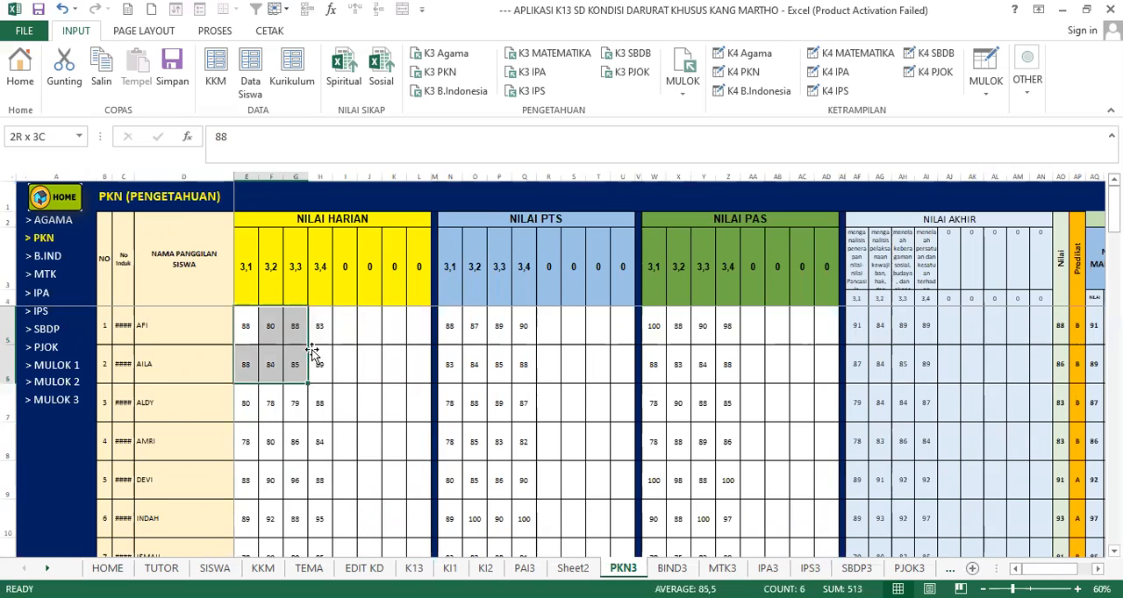
- Examine the PKN NILAI PTS columns 3.1 and 3.2 with the scores of students 1 to 5
{"action": "left_click", "coordinate": [529, 338]}
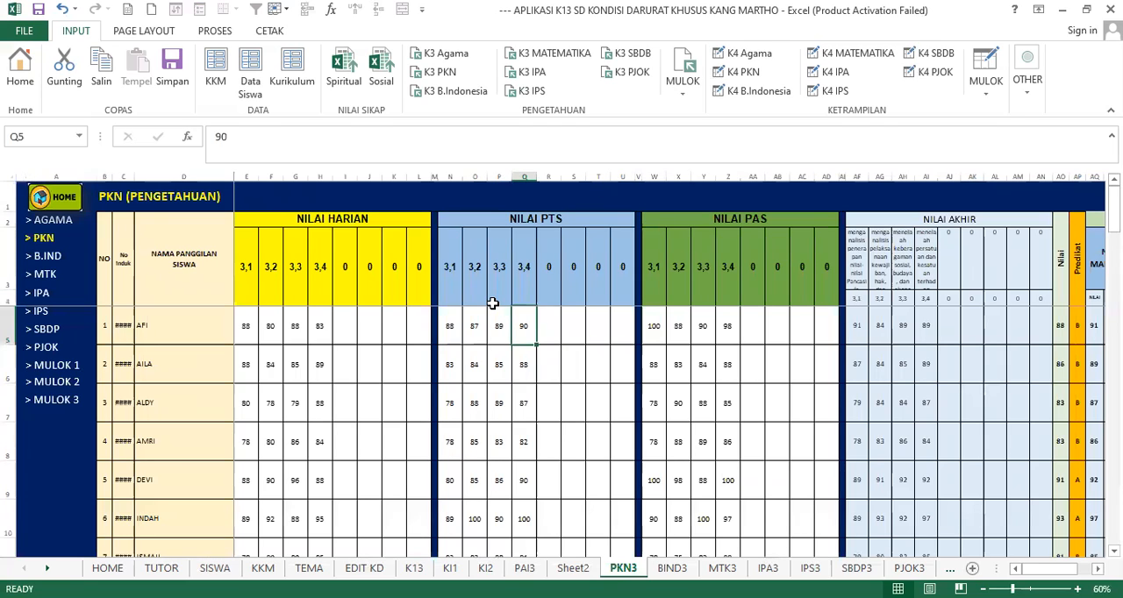
{"action": "left_click", "coordinate": [452, 329]}
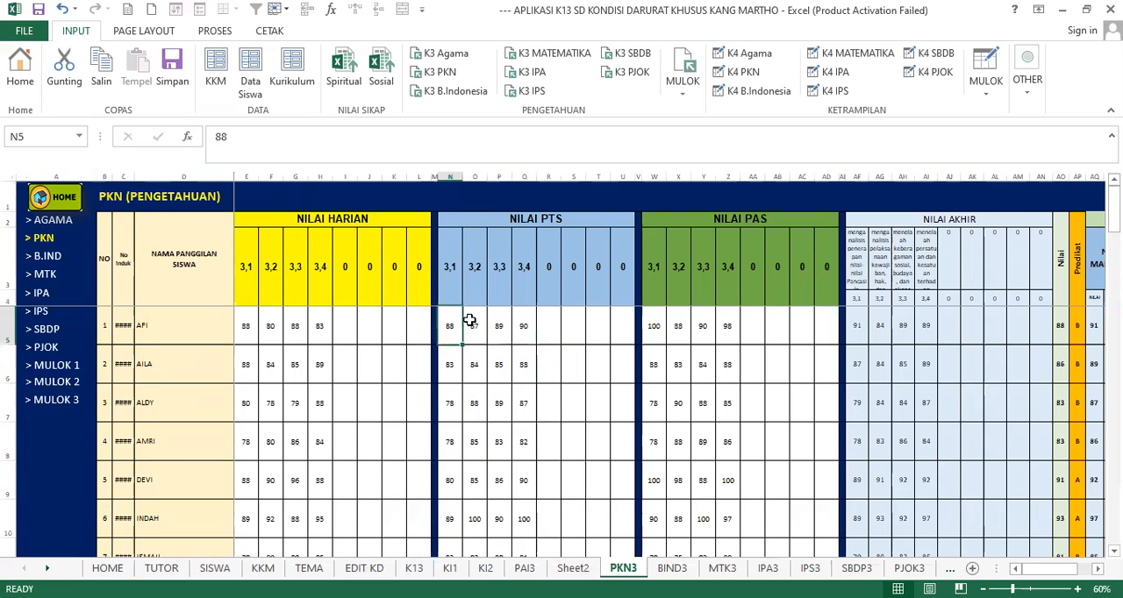
{"action": "left_click_drag", "start_coordinate": [456, 282], "coordinate": [468, 301]}
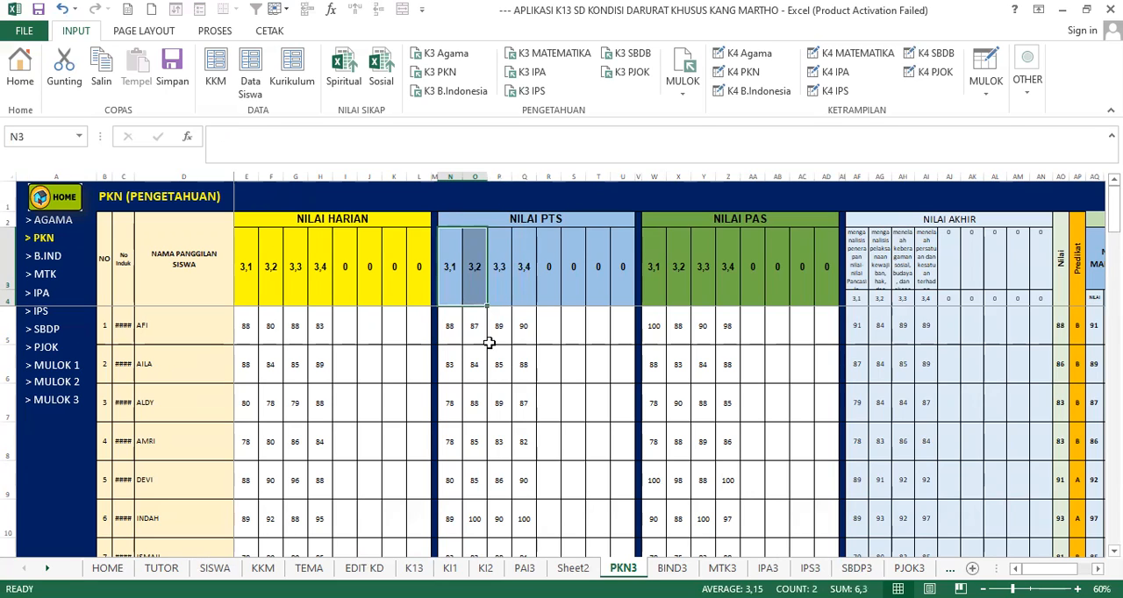
{"action": "left_click", "coordinate": [523, 363]}
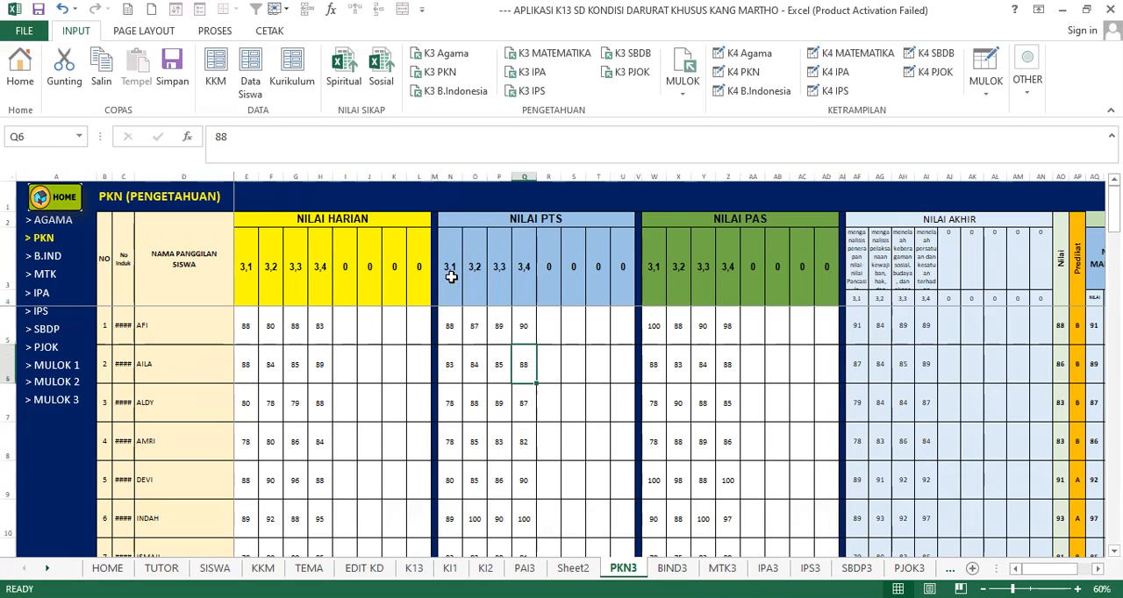
{"action": "left_click", "coordinate": [450, 277]}
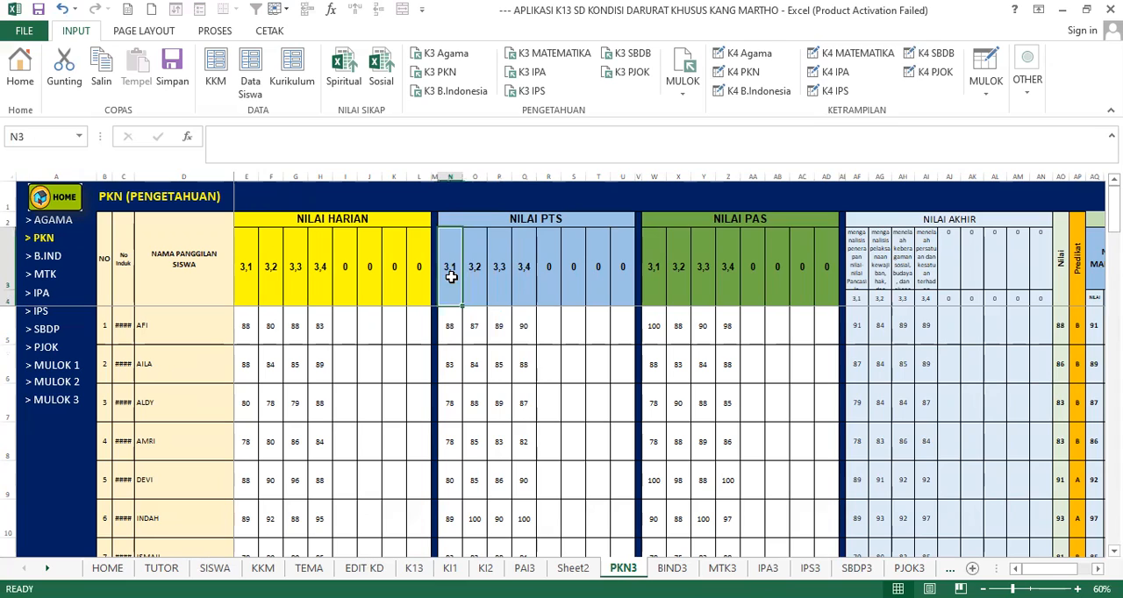
{"action": "left_click_drag", "start_coordinate": [450, 277], "coordinate": [481, 278]}
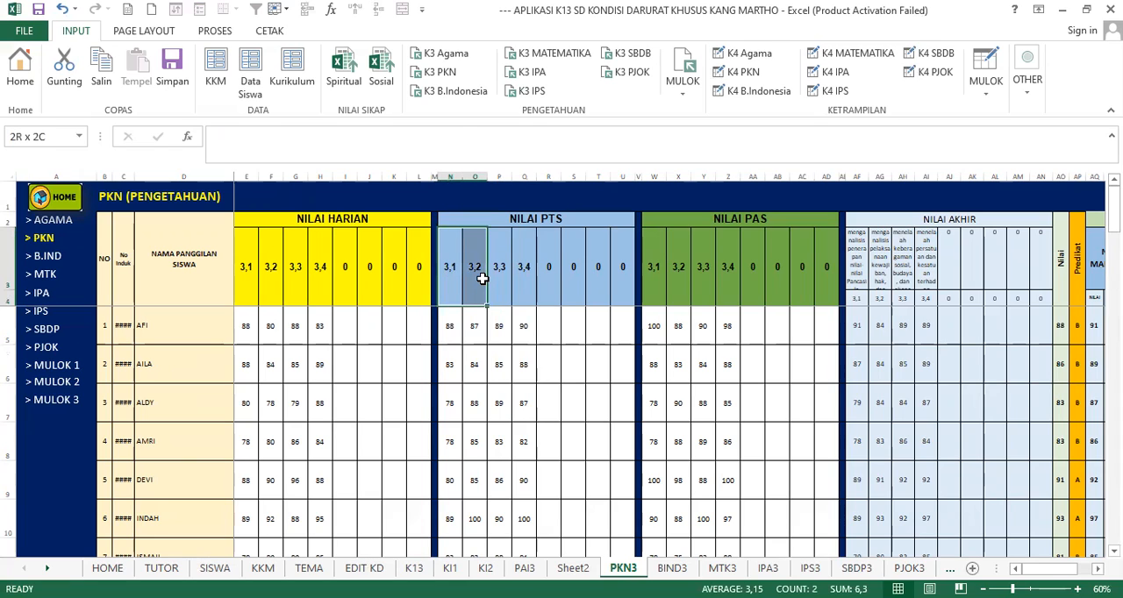
{"action": "left_click_drag", "start_coordinate": [471, 323], "coordinate": [476, 482]}
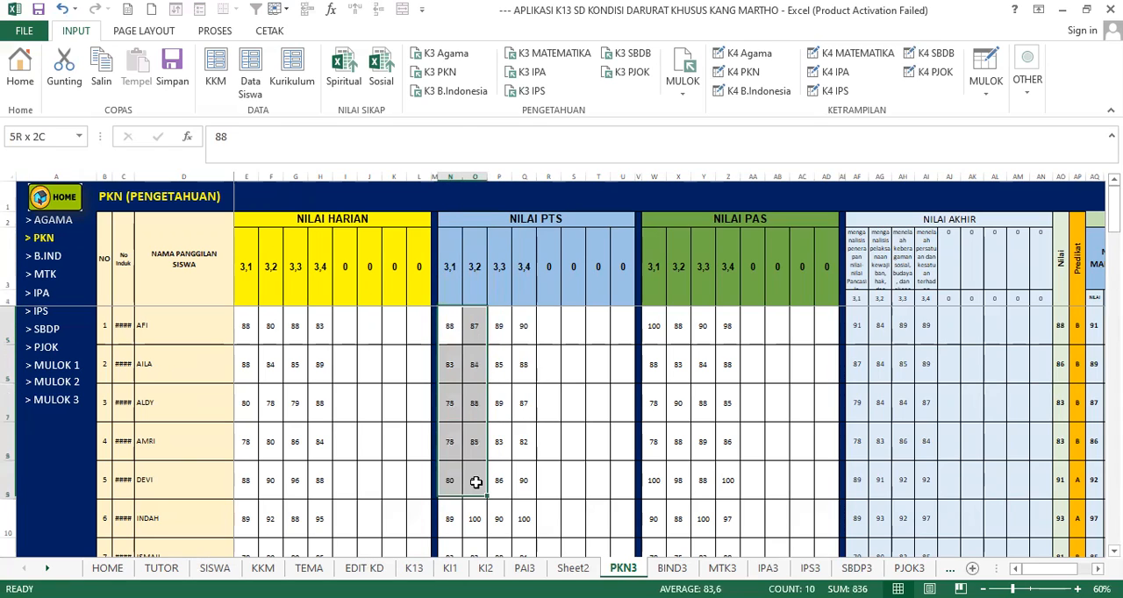
- Compare the PTS headings 3.1 and 3.2 with the first student's PKN PTS scores for 3.1 through 3.4
{"action": "left_click", "coordinate": [518, 355]}
{"action": "left_click_drag", "start_coordinate": [448, 268], "coordinate": [488, 272]}
{"action": "left_click", "coordinate": [481, 269]}
{"action": "left_click", "coordinate": [574, 351]}
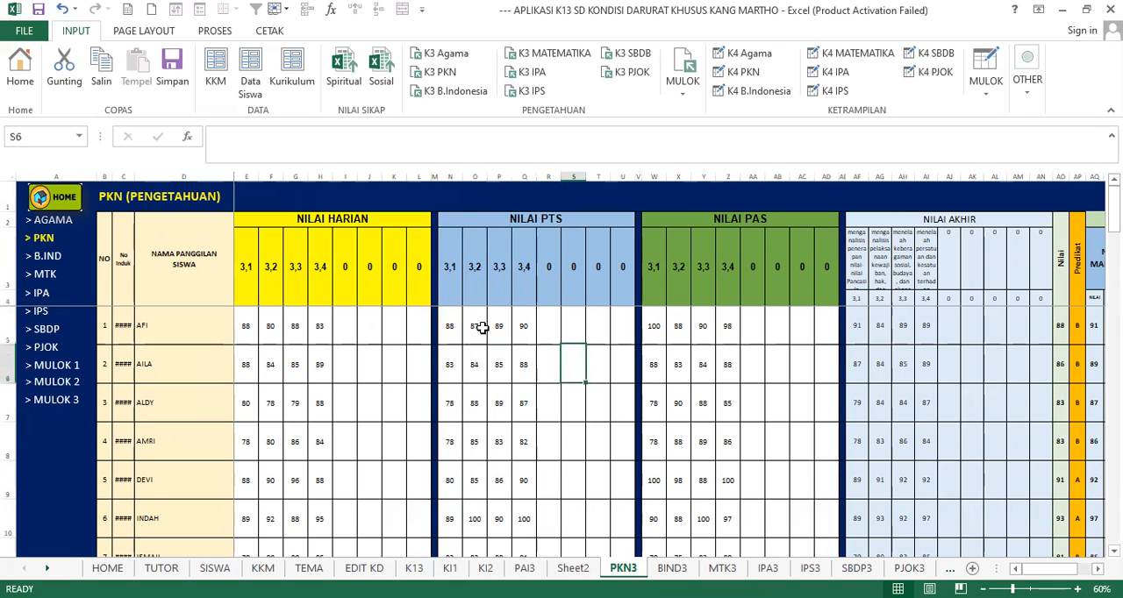
{"action": "left_click_drag", "start_coordinate": [450, 325], "coordinate": [527, 325]}
{"action": "left_click_drag", "start_coordinate": [451, 260], "coordinate": [473, 263]}
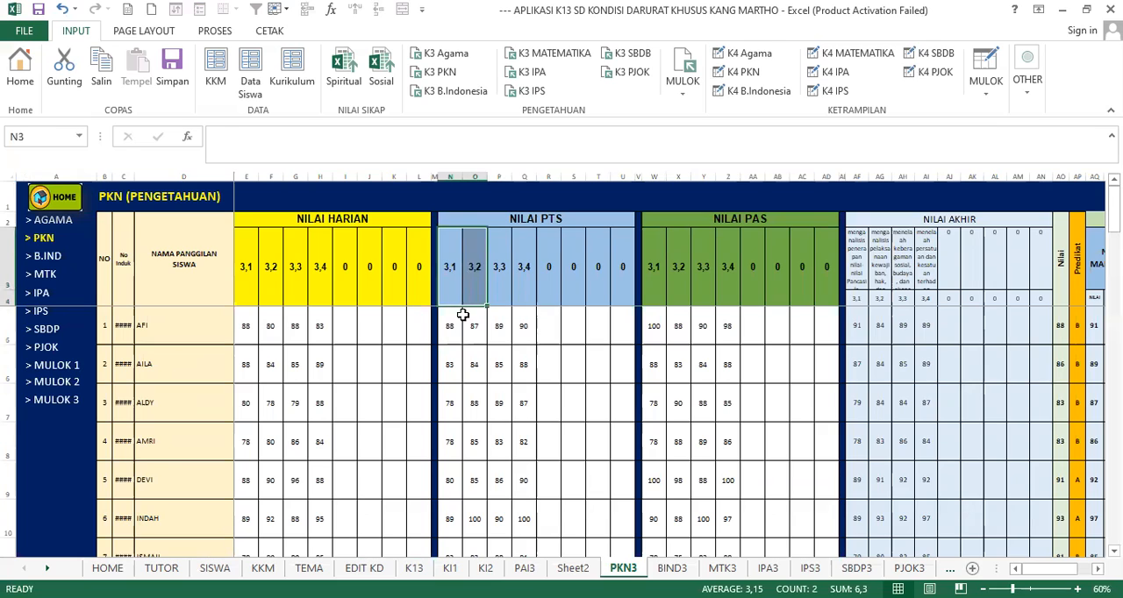
{"action": "left_click_drag", "start_coordinate": [458, 323], "coordinate": [471, 354]}
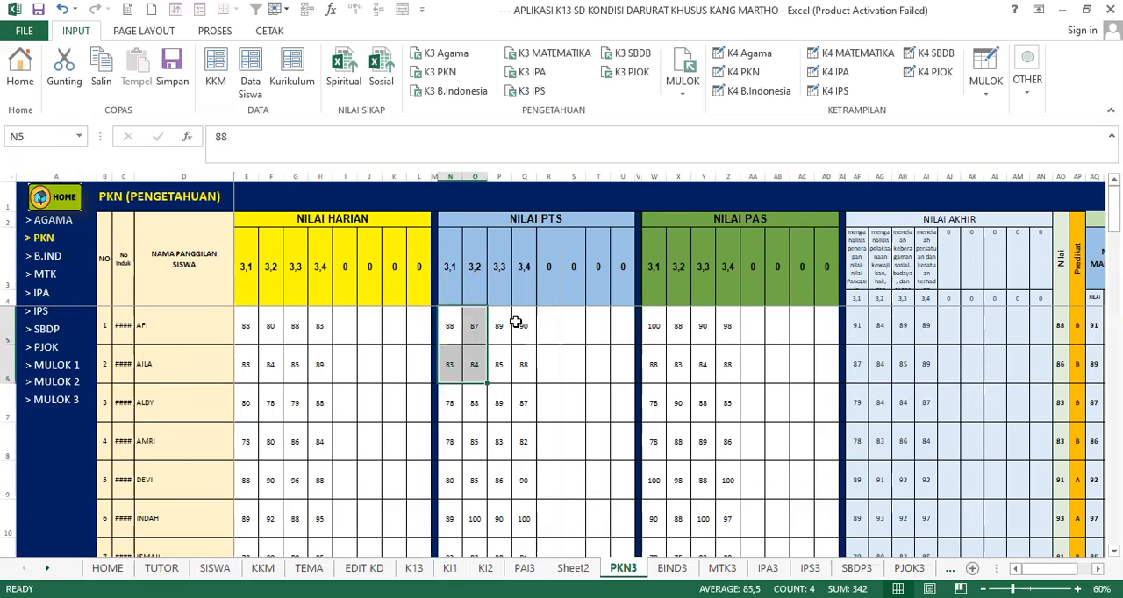
{"action": "left_click", "coordinate": [522, 325]}
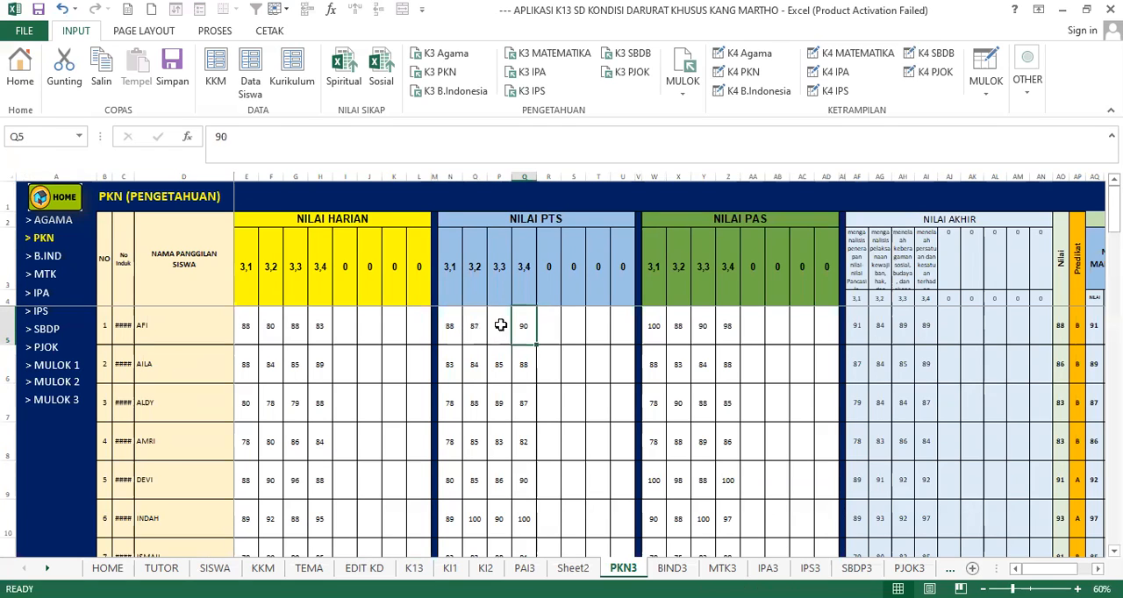
- Open the Bahasa Indonesia knowledge score sheet and examine student number 4's PTS scores for 3.1 to 3.3
{"action": "left_click", "coordinate": [48, 263]}
{"action": "left_click", "coordinate": [558, 313]}
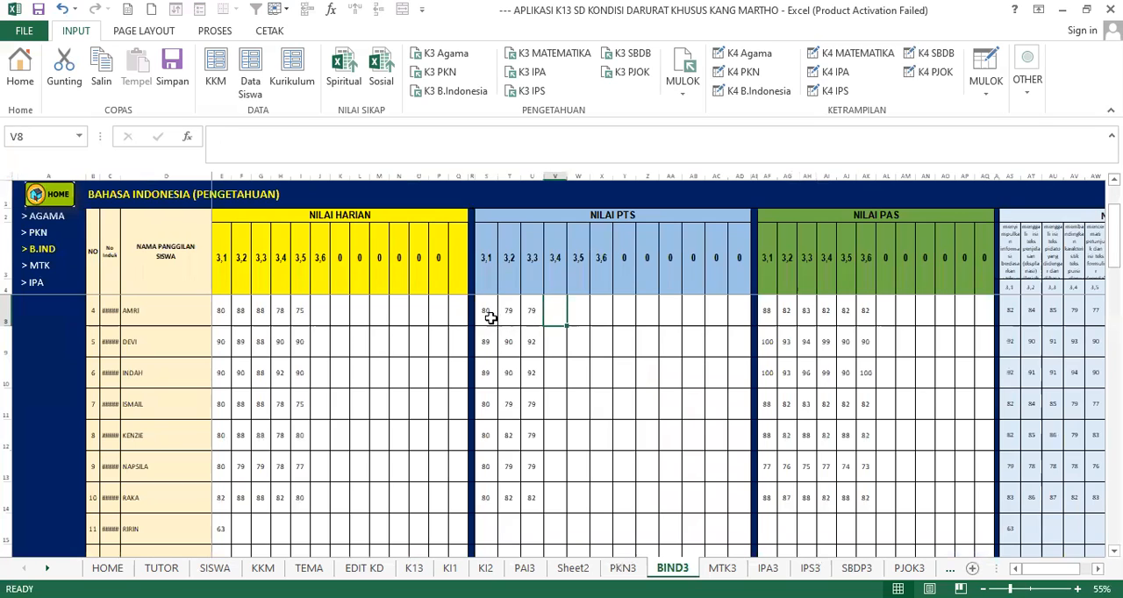
{"action": "left_click_drag", "start_coordinate": [490, 318], "coordinate": [535, 328]}
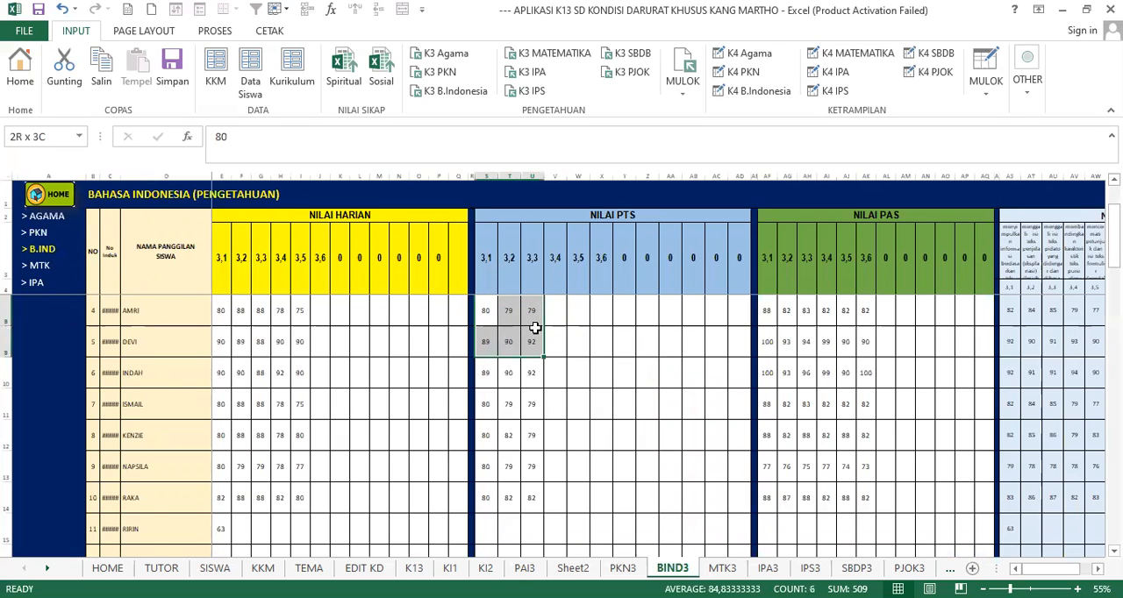
{"action": "left_click", "coordinate": [490, 313]}
{"action": "left_click_drag", "start_coordinate": [491, 313], "coordinate": [532, 311]}
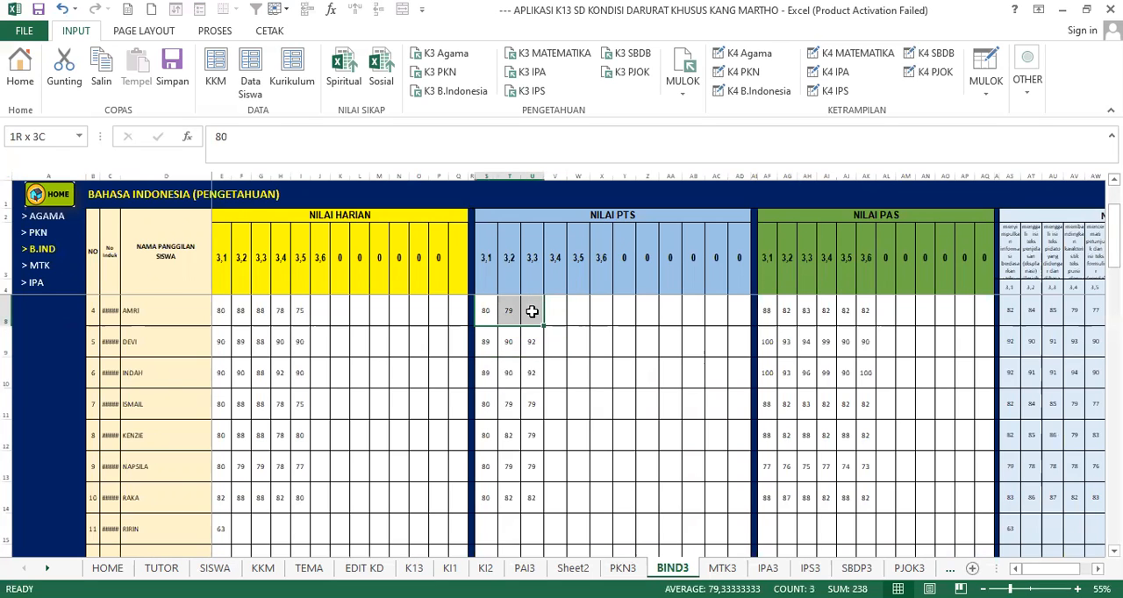
- Examine the Bahasa Indonesia NILAI PAS competency headings 3.1 through 3.6 and student number 4's scores under them
{"action": "left_click", "coordinate": [769, 313]}
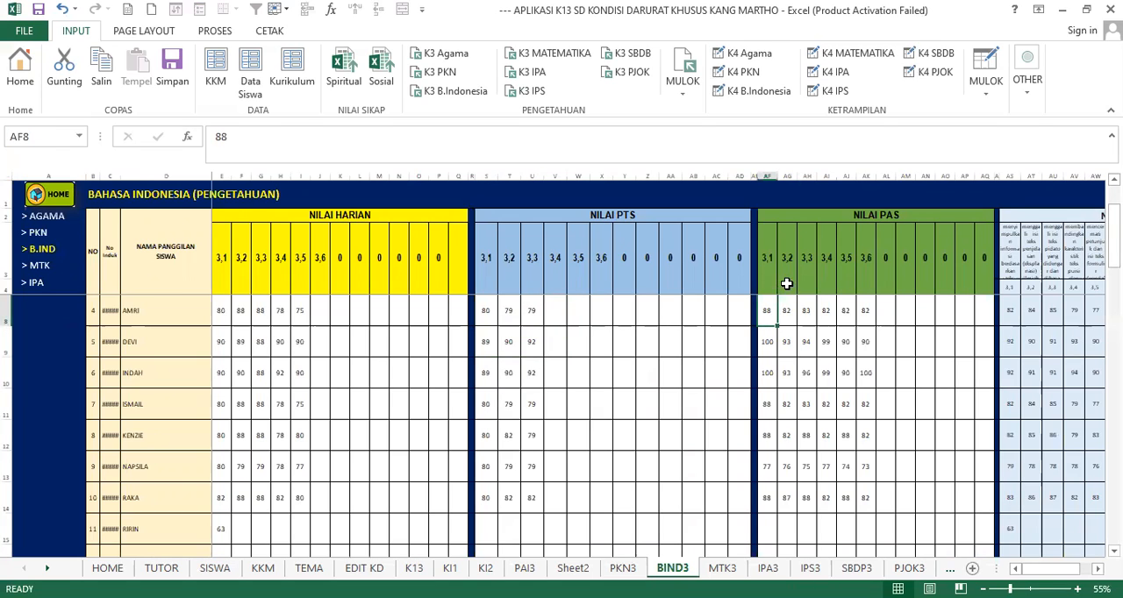
{"action": "left_click_drag", "start_coordinate": [767, 255], "coordinate": [865, 266]}
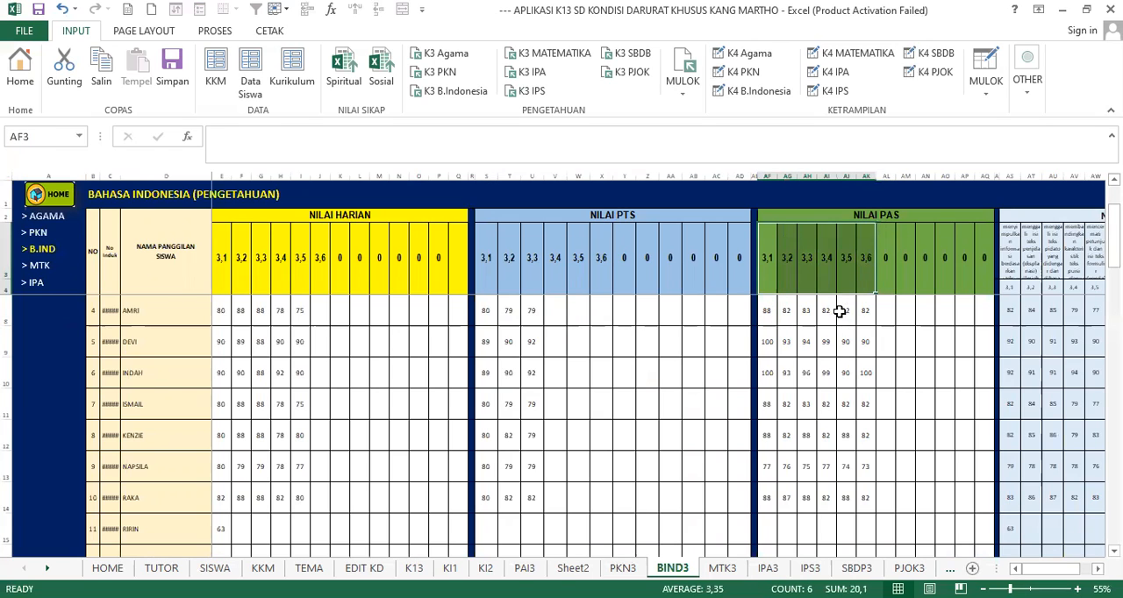
{"action": "left_click", "coordinate": [846, 312]}
{"action": "left_click_drag", "start_coordinate": [764, 270], "coordinate": [867, 274]}
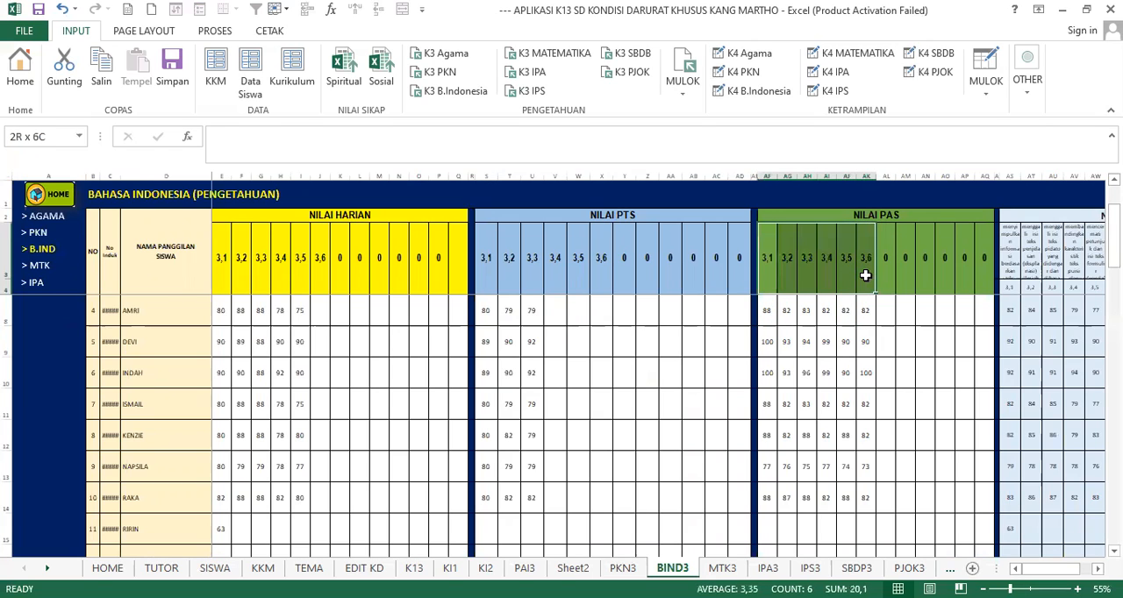
- Examine student number 4's Bahasa Indonesia PAS scores for 3.1 to 3.6 and NILAI HARIAN scores for 3.1 and 3.2
{"action": "left_click", "coordinate": [864, 333]}
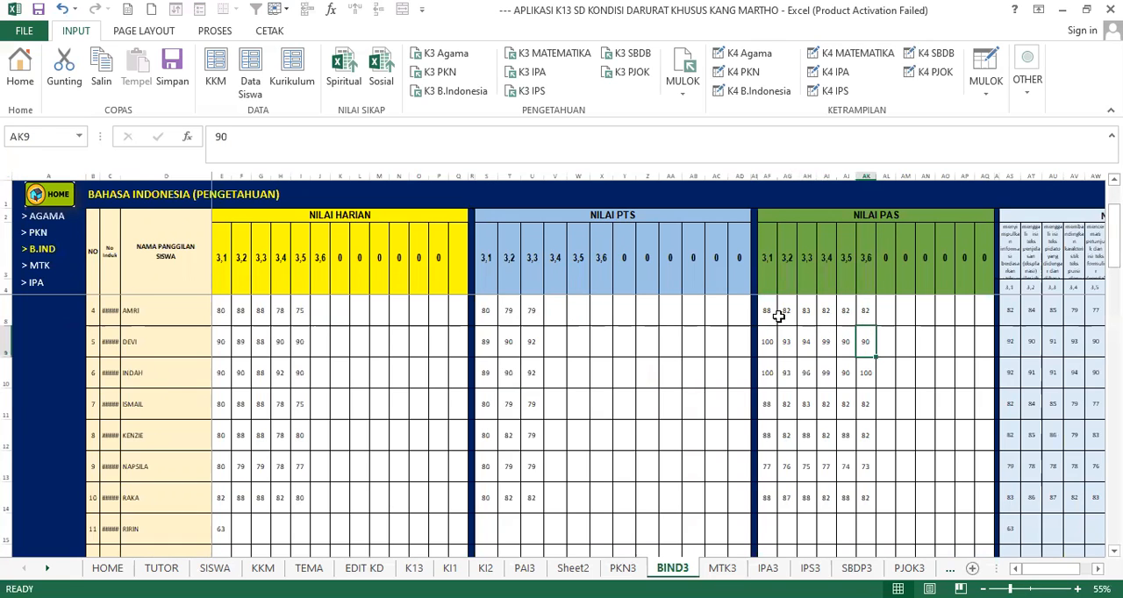
{"action": "left_click_drag", "start_coordinate": [772, 314], "coordinate": [865, 309]}
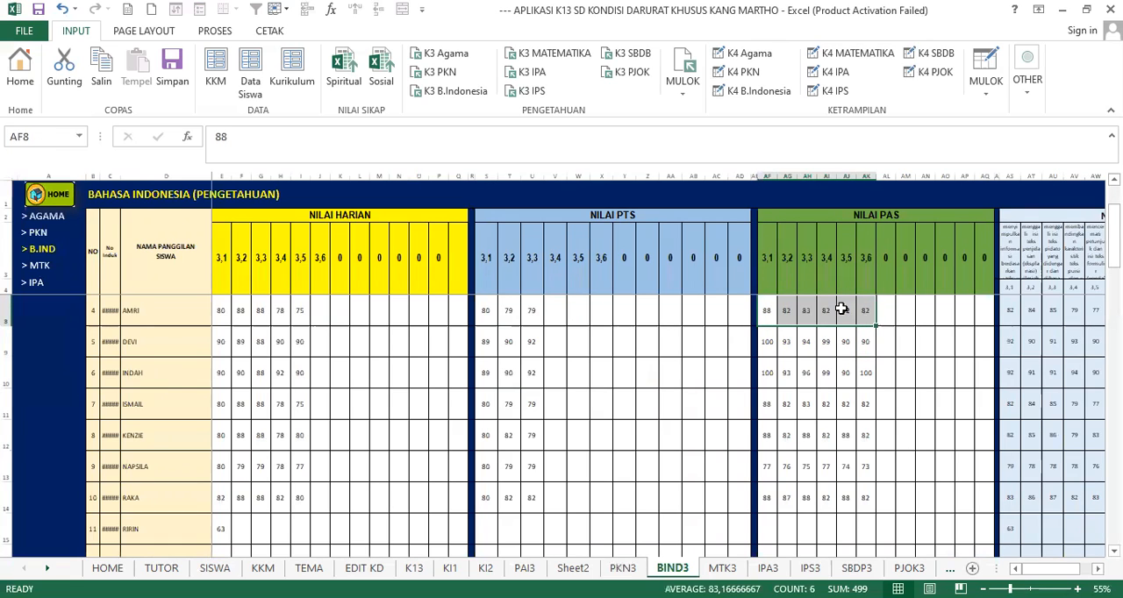
{"action": "left_click", "coordinate": [319, 341]}
{"action": "mouse_move", "coordinate": [218, 308]}
{"action": "left_mouse_down"}
{"action": "mouse_move", "coordinate": [280, 311]}
{"action": "mouse_move", "coordinate": [220, 313]}
{"action": "left_mouse_up"}
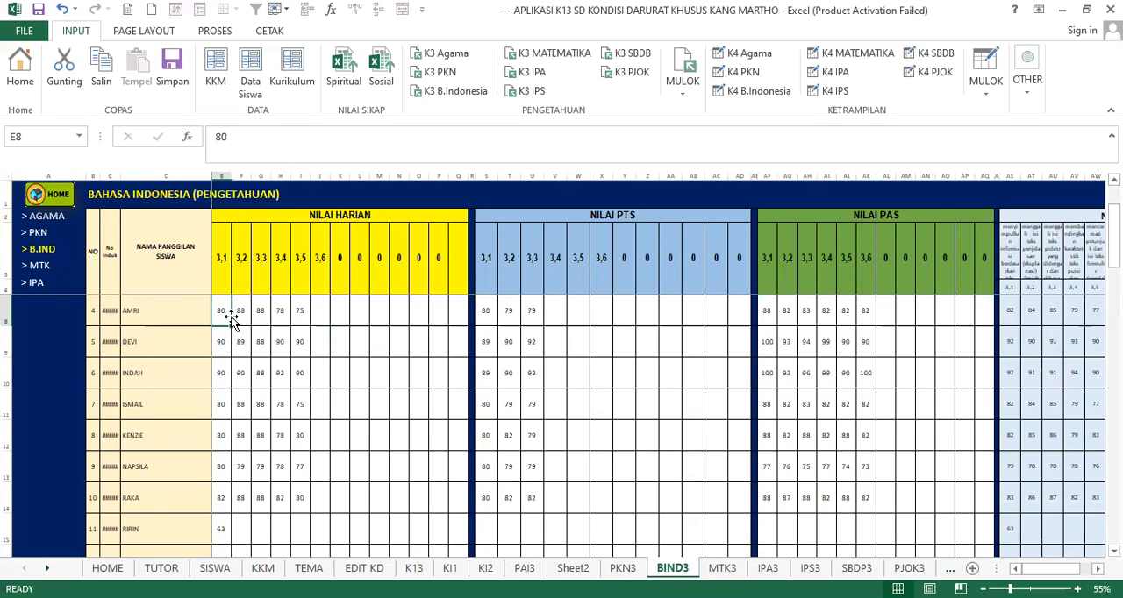
{"action": "left_click", "coordinate": [170, 321]}
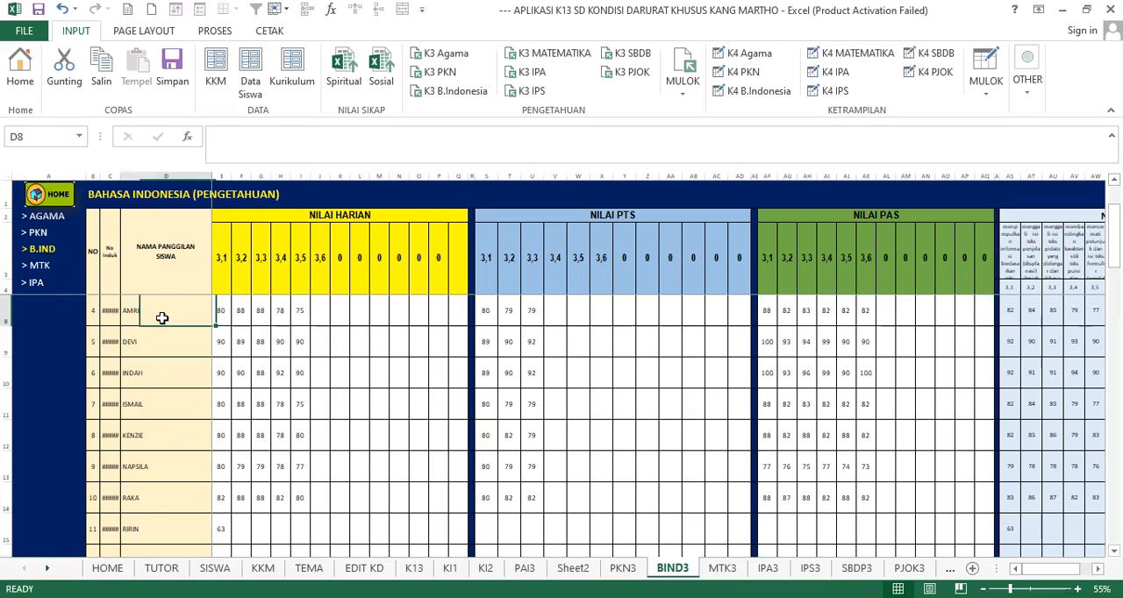
{"action": "left_click", "coordinate": [220, 313]}
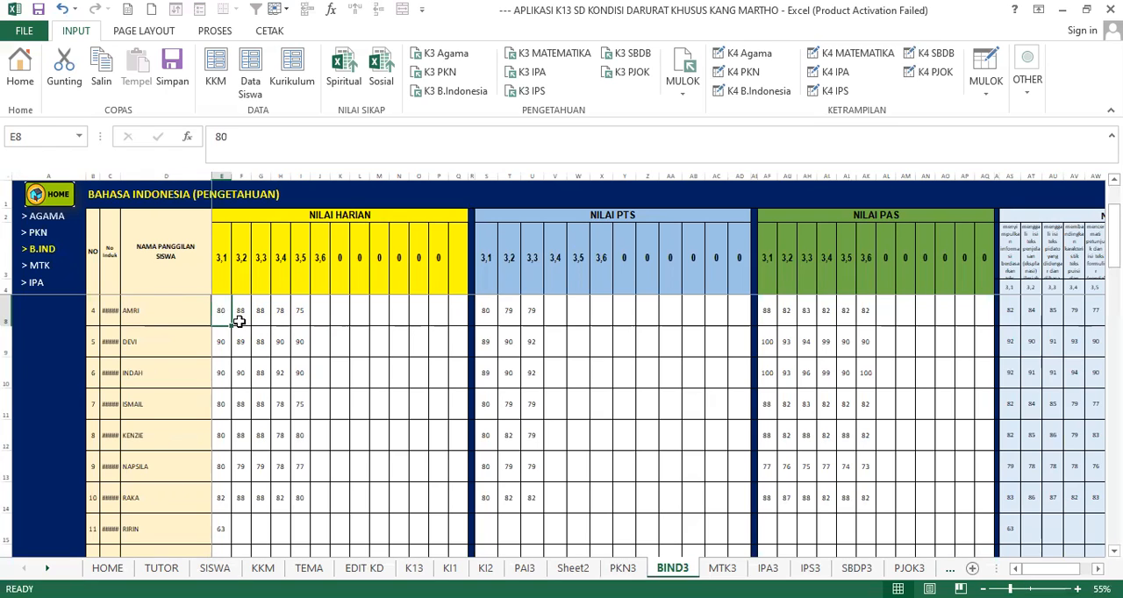
{"action": "left_click", "coordinate": [223, 280]}
{"action": "left_click", "coordinate": [242, 312]}
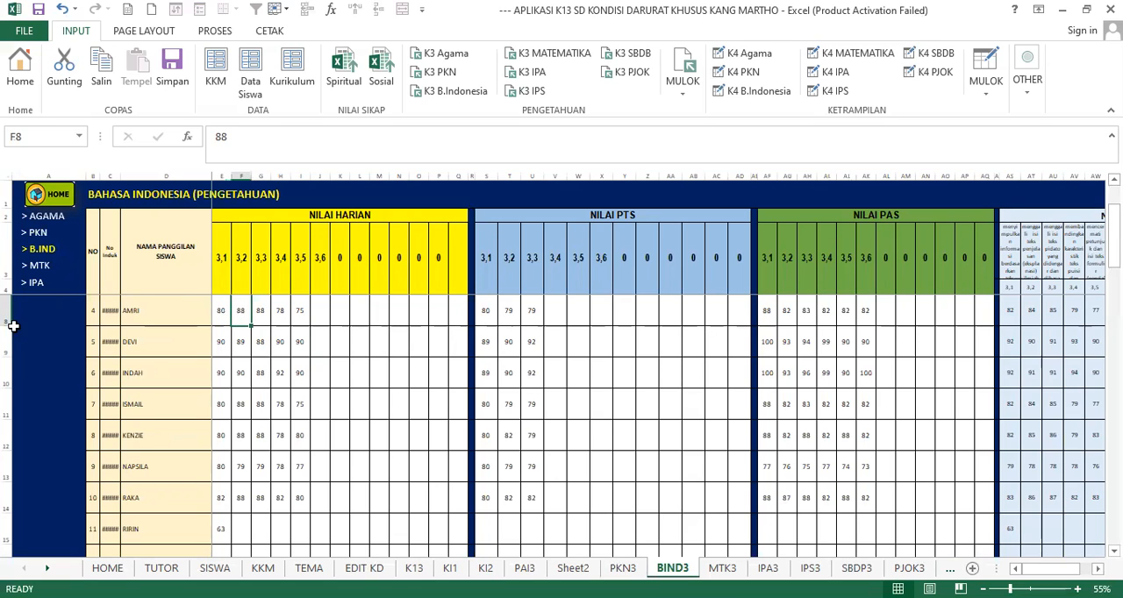
- View the Matematika knowledge score sheet, followed by the IPA knowledge score sheet
{"action": "left_click", "coordinate": [40, 266]}
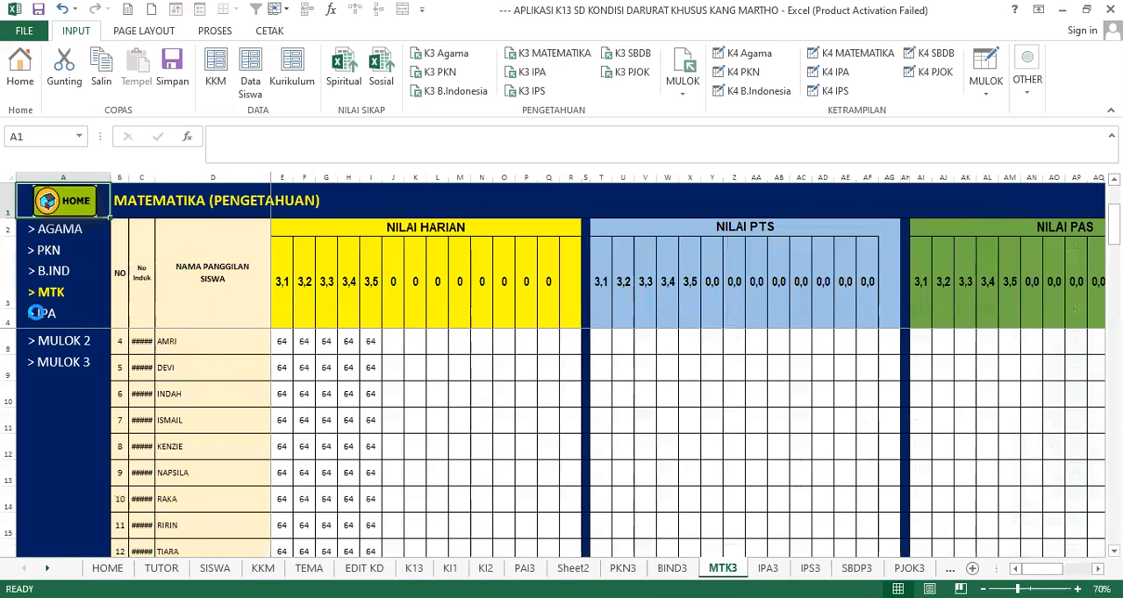
{"action": "left_click", "coordinate": [42, 315]}
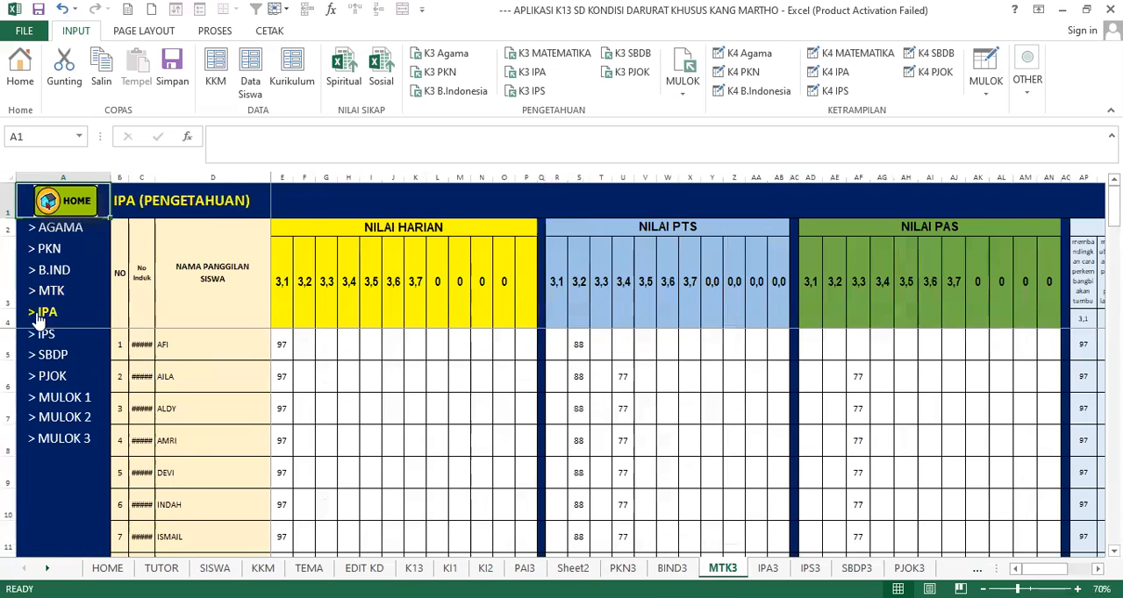
{"action": "left_click", "coordinate": [326, 344]}
- Go back to the home sheet and view the AGAMA skills score sheet and the REKAP sheet
{"action": "left_click", "coordinate": [85, 201]}
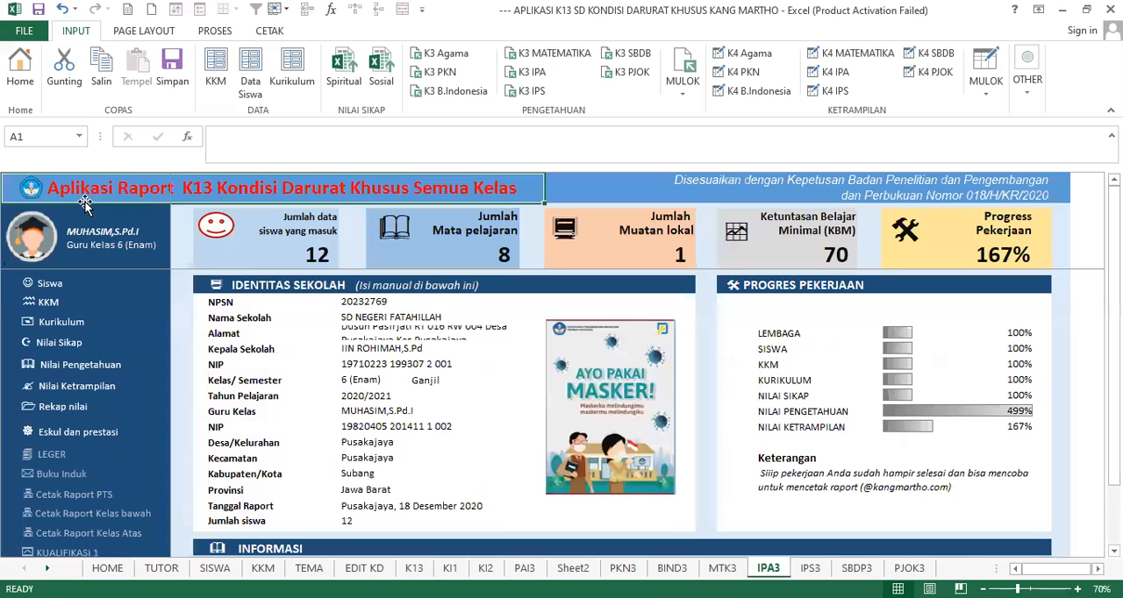
{"action": "left_click", "coordinate": [77, 390]}
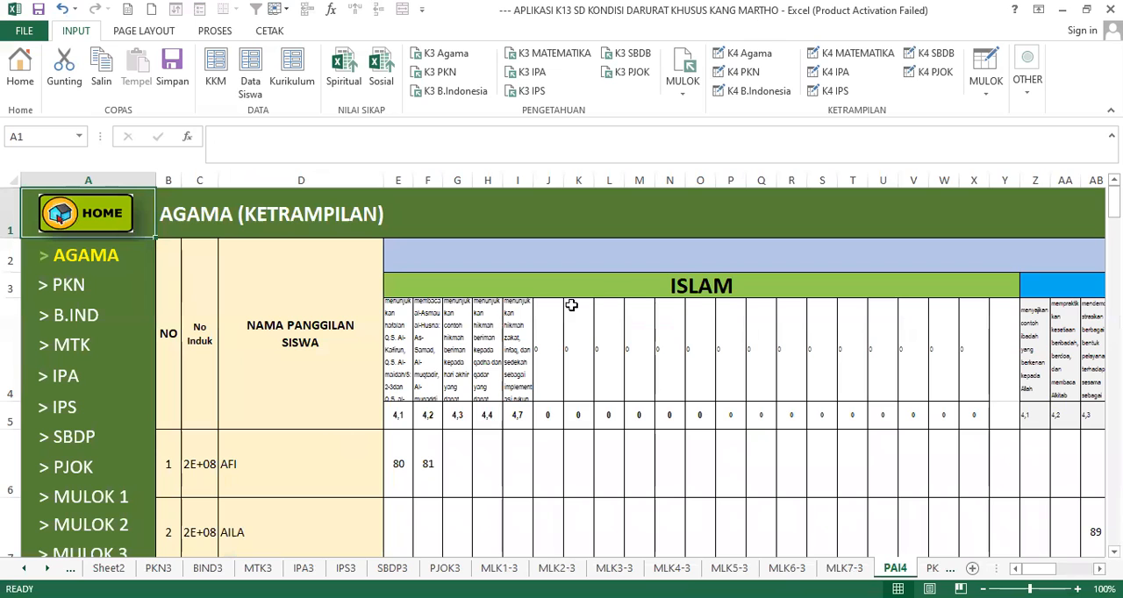
{"action": "left_click", "coordinate": [86, 212]}
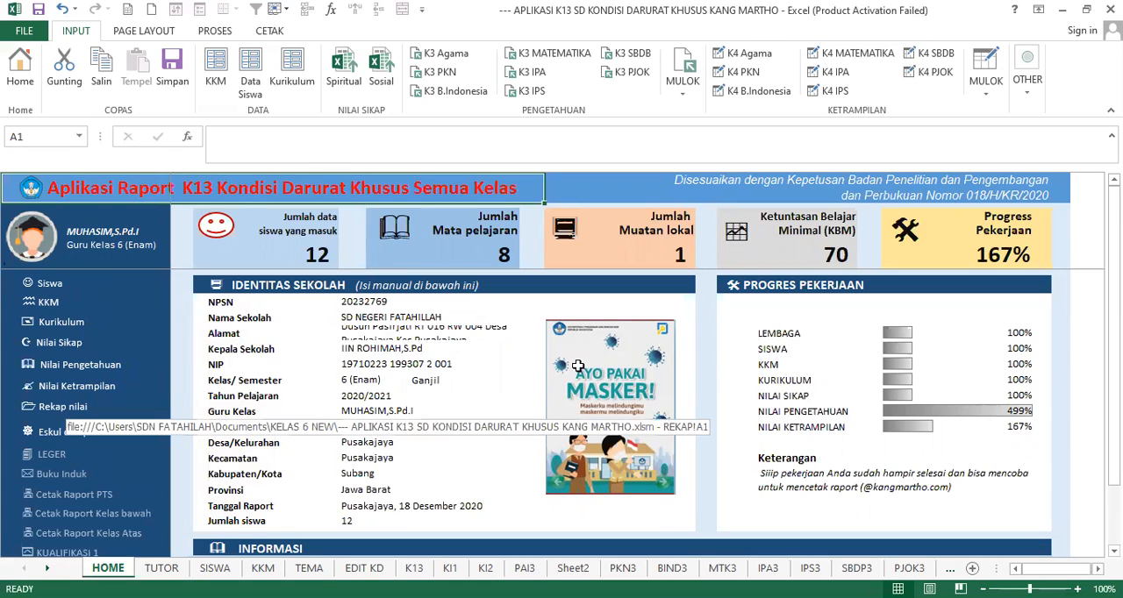
{"action": "left_click", "coordinate": [62, 419]}
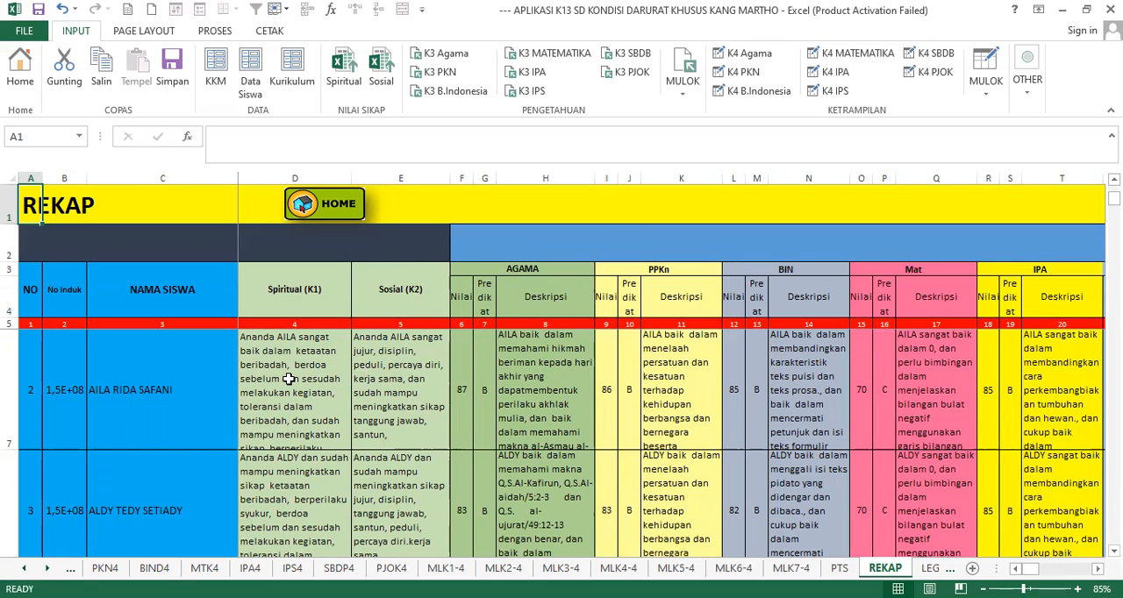
- Return to the home sheet and open the Eskul dan prestasi sheet
{"action": "left_click", "coordinate": [321, 211]}
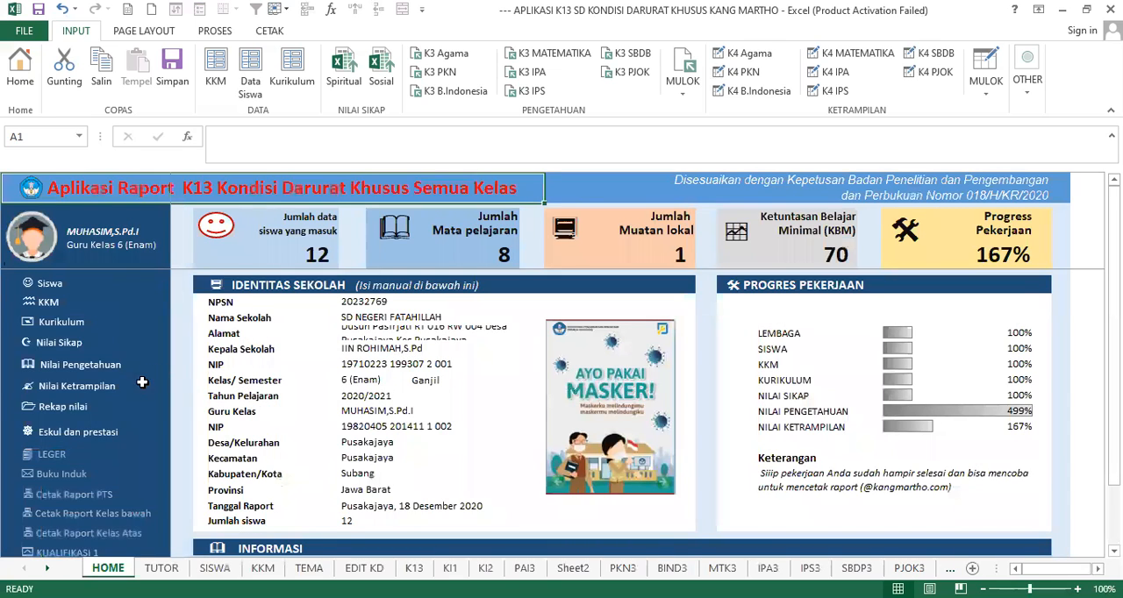
{"action": "scroll", "coordinate": [117, 391], "scroll_direction": "down", "scroll_amount": 2}
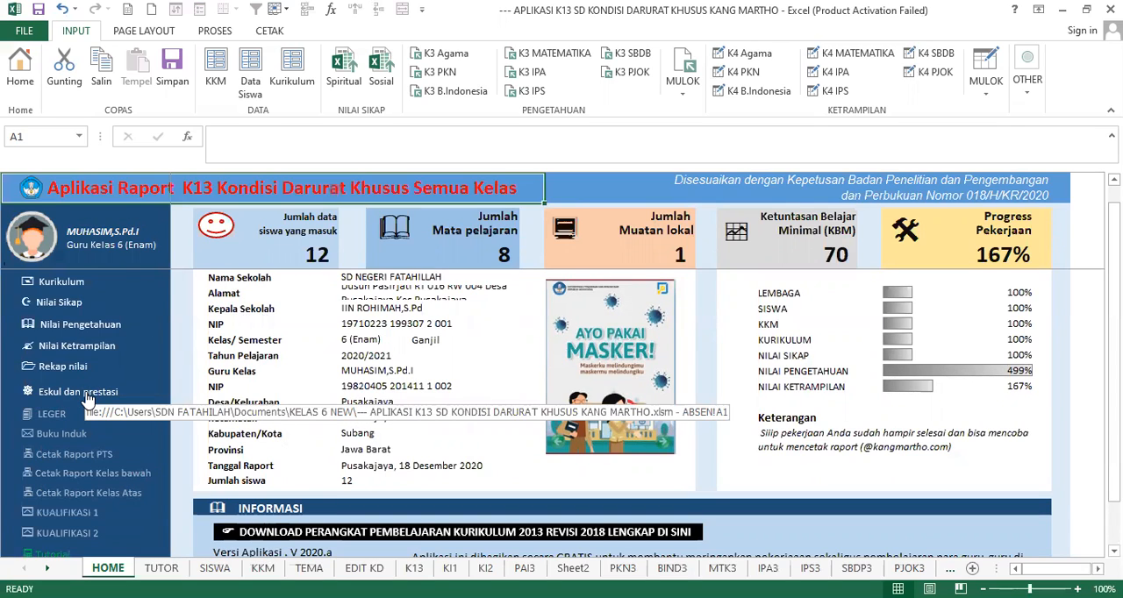
{"action": "left_click", "coordinate": [88, 399]}
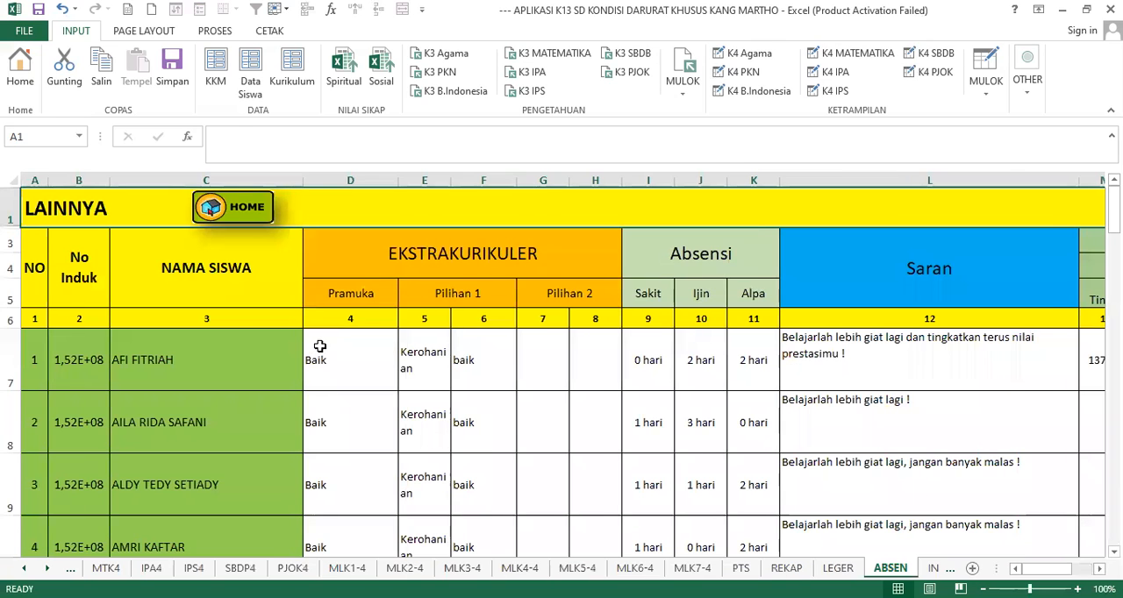
- Examine the first student's EKSTRAKURIKULER cells for Pramuka, Pilihan 1 and Pilihan 2
{"action": "left_click", "coordinate": [354, 369]}
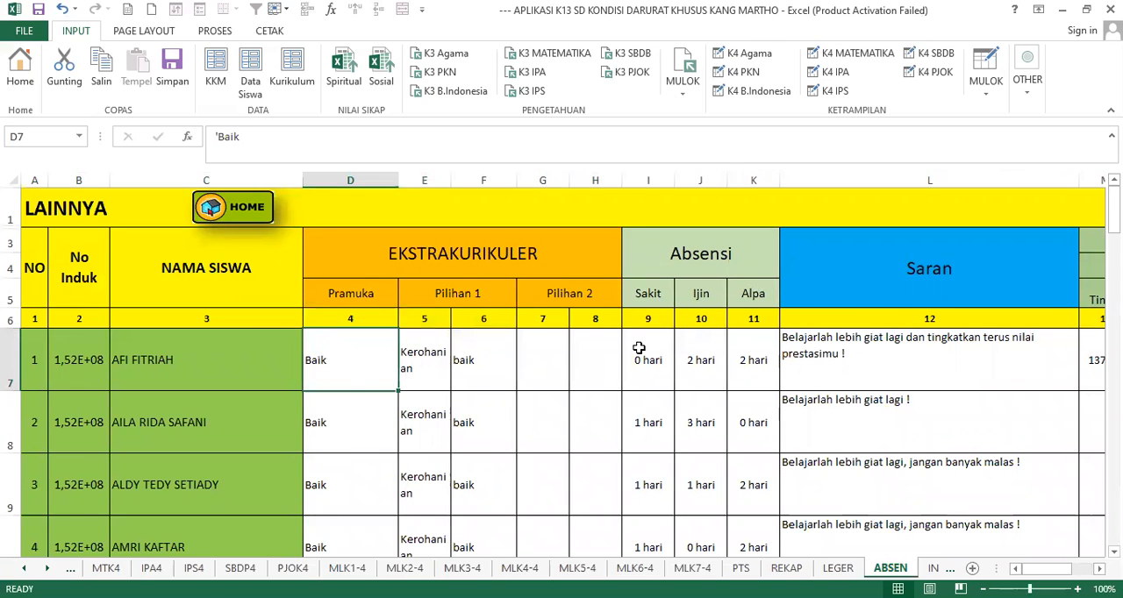
{"action": "left_click", "coordinate": [502, 348]}
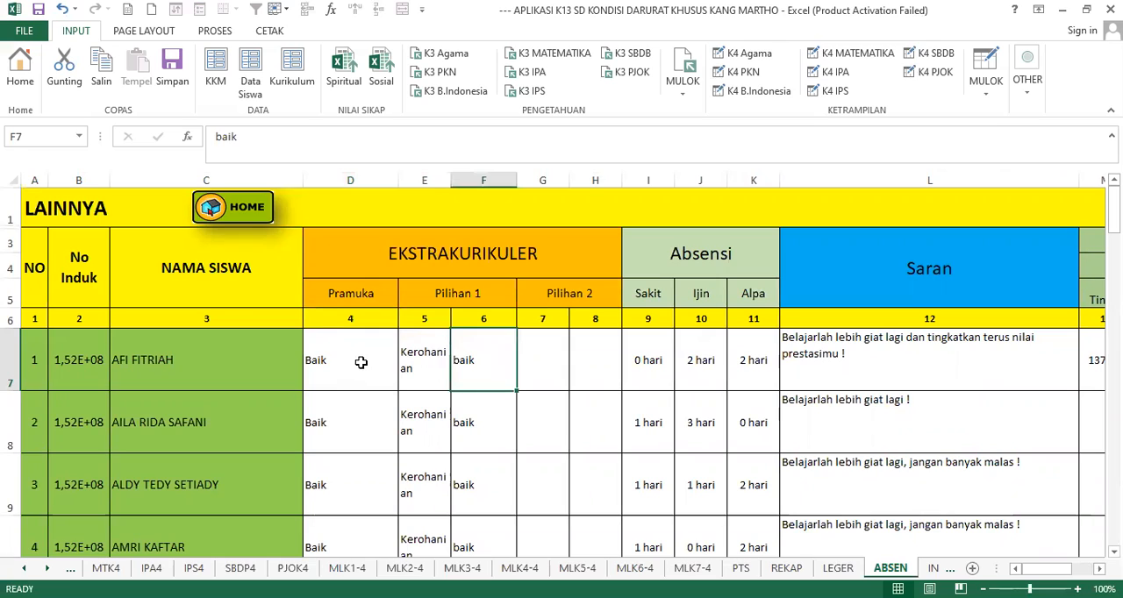
{"action": "left_click", "coordinate": [385, 358]}
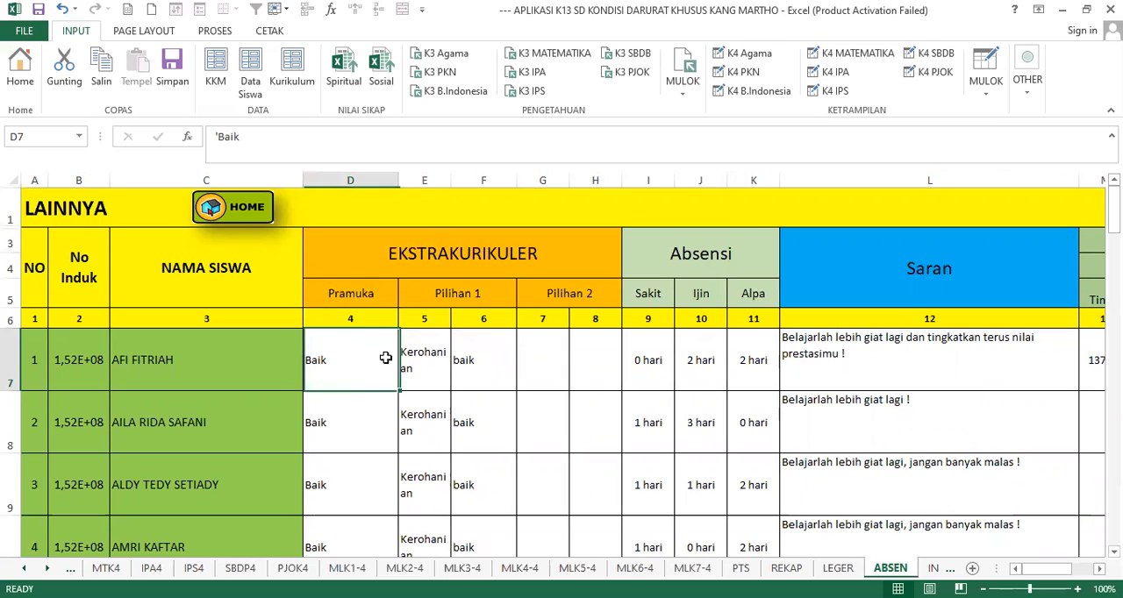
{"action": "left_click", "coordinate": [601, 354]}
{"action": "left_click", "coordinate": [334, 358]}
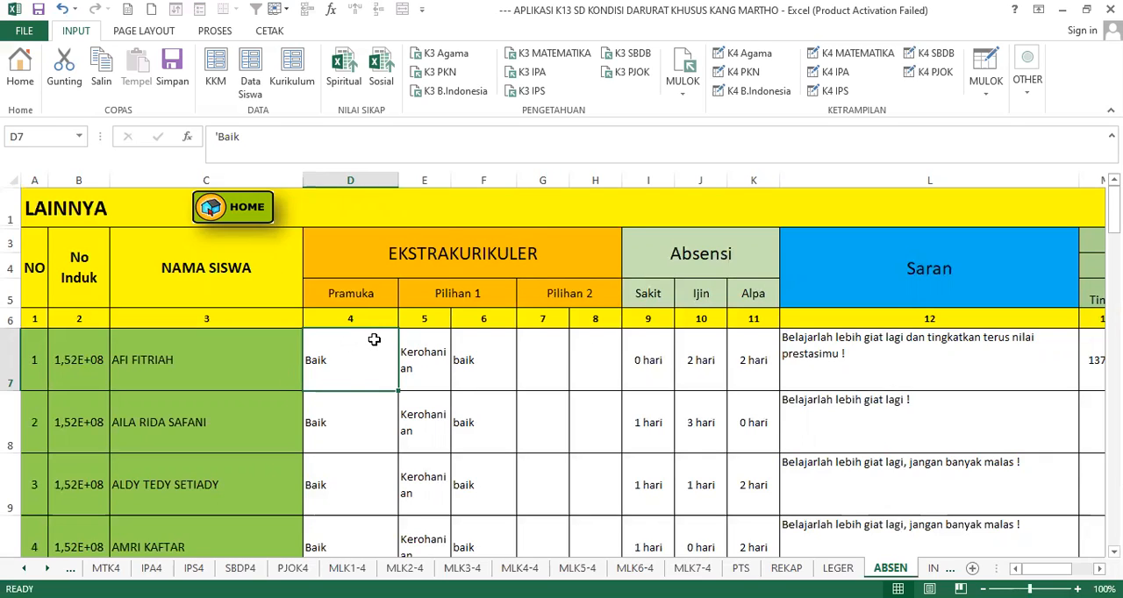
- Compare the Pramuka grades of students 1 and 2
{"action": "left_click", "coordinate": [377, 422]}
{"action": "left_click", "coordinate": [345, 352]}
{"action": "left_click", "coordinate": [345, 410]}
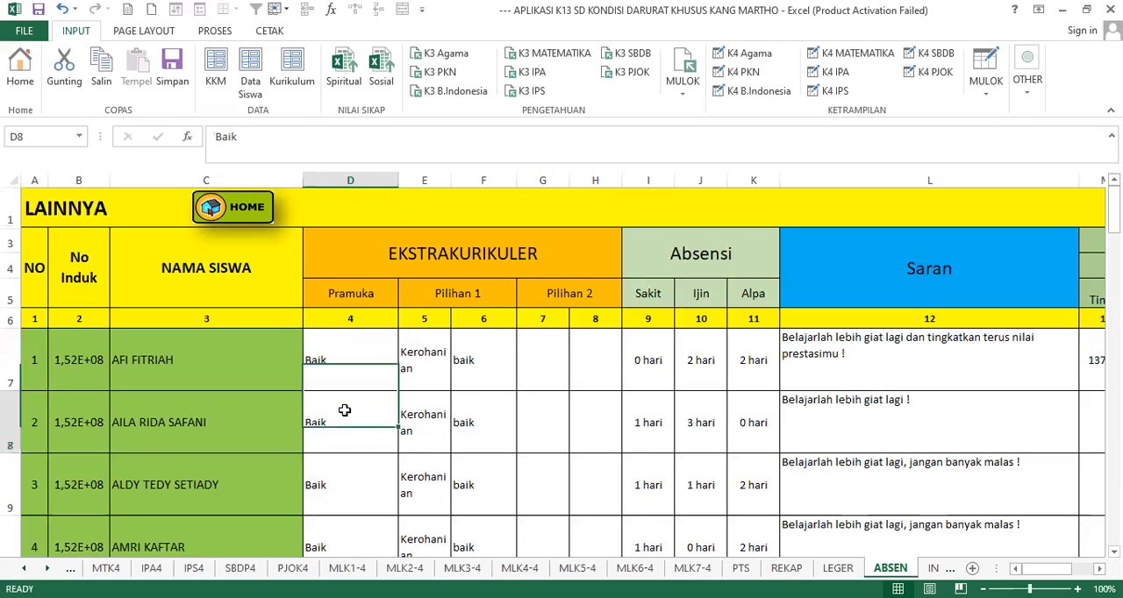
{"action": "left_click", "coordinate": [334, 368]}
{"action": "left_click", "coordinate": [366, 426]}
{"action": "left_click", "coordinate": [342, 366]}
{"action": "left_click", "coordinate": [341, 426]}
{"action": "left_click", "coordinate": [344, 366]}
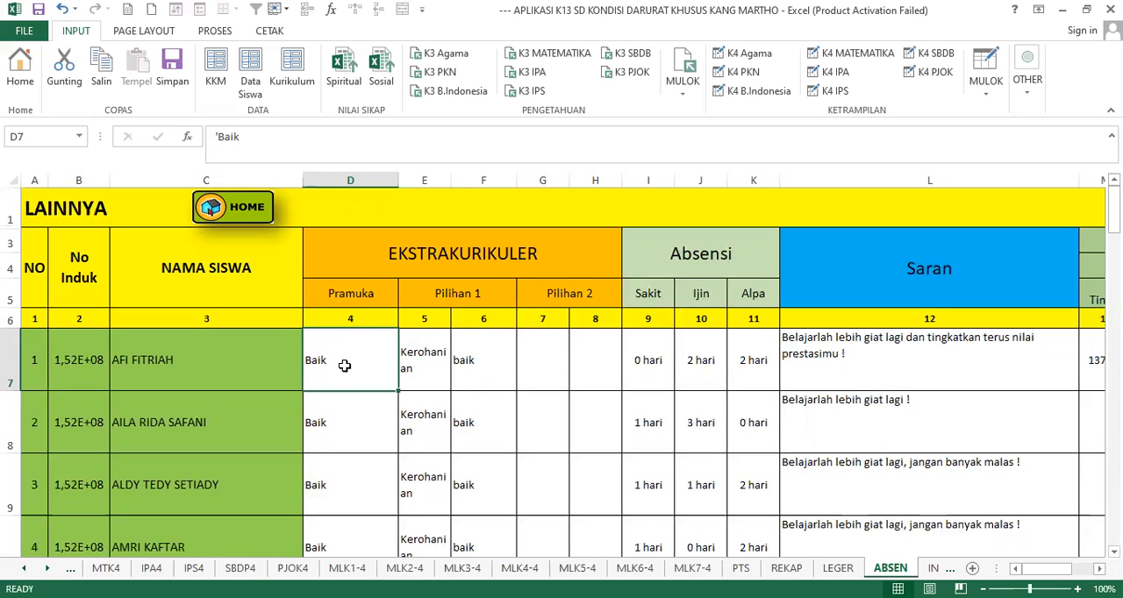
{"action": "left_click", "coordinate": [343, 428]}
{"action": "left_click", "coordinate": [323, 364]}
{"action": "left_click", "coordinate": [344, 422]}
{"action": "left_click", "coordinate": [351, 376]}
{"action": "left_click", "coordinate": [344, 421]}
{"action": "left_click", "coordinate": [343, 353]}
{"action": "left_click", "coordinate": [344, 409]}
{"action": "left_click", "coordinate": [351, 358]}
{"action": "left_click", "coordinate": [341, 413]}
{"action": "left_click", "coordinate": [333, 367]}
- Review the first student's name, Pramuka grade, and Pilihan 1 activity and grade
{"action": "left_click", "coordinate": [149, 372]}
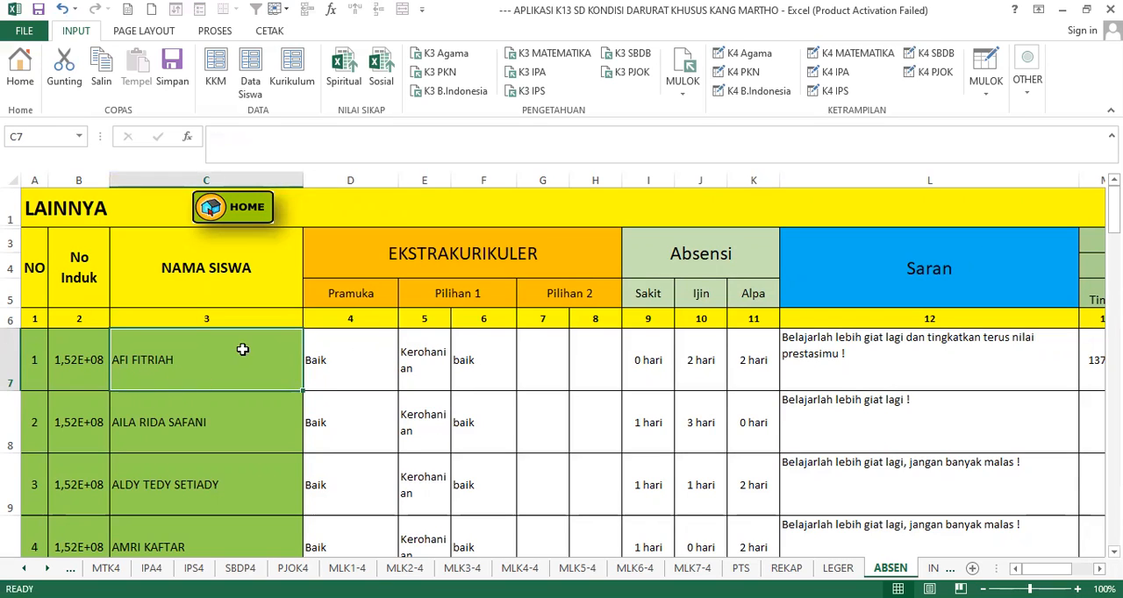
{"action": "left_click", "coordinate": [328, 371]}
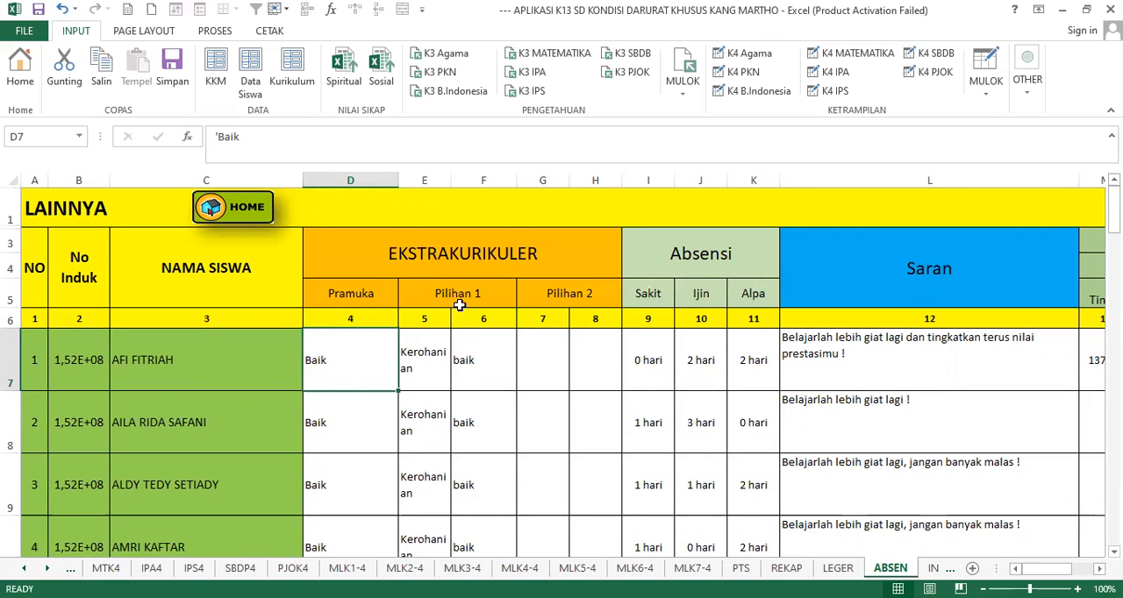
{"action": "left_click", "coordinate": [421, 353]}
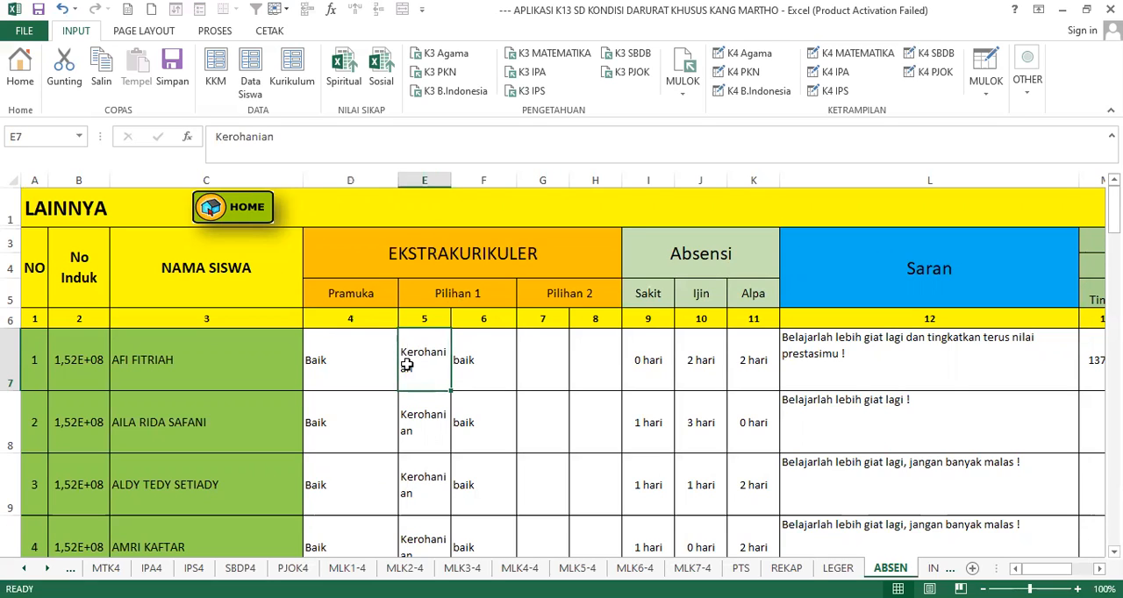
{"action": "left_click", "coordinate": [338, 349]}
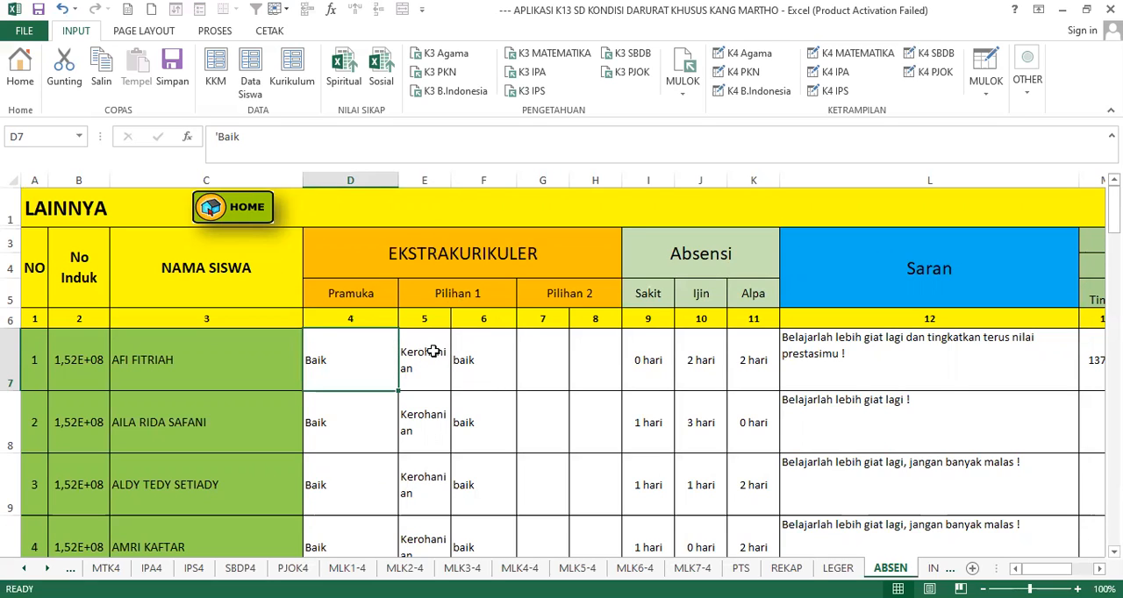
{"action": "left_click", "coordinate": [430, 351]}
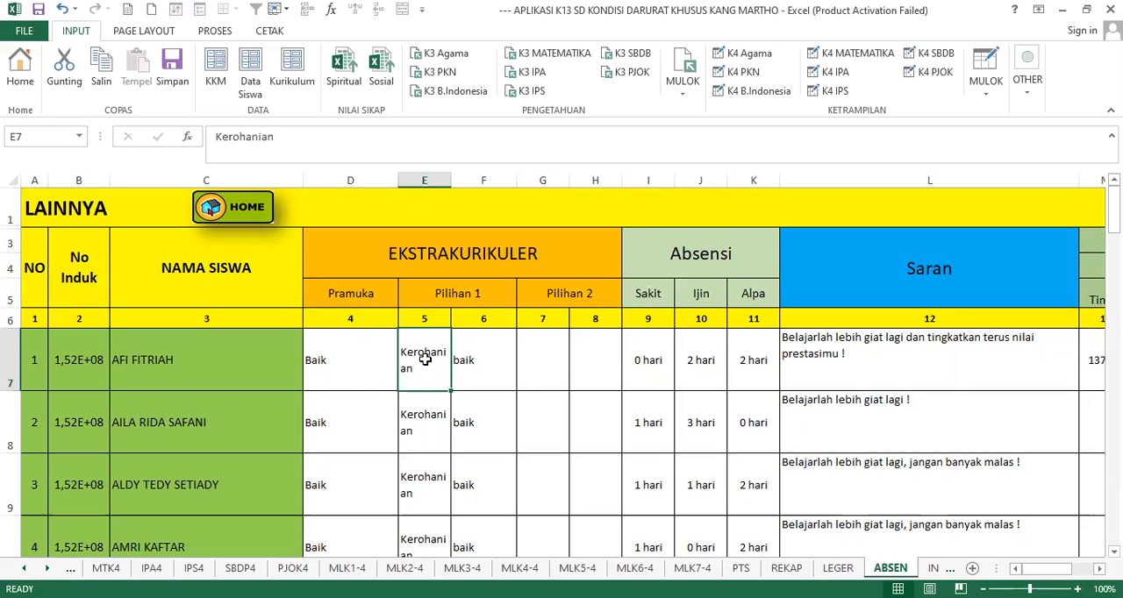
{"action": "left_click", "coordinate": [493, 367]}
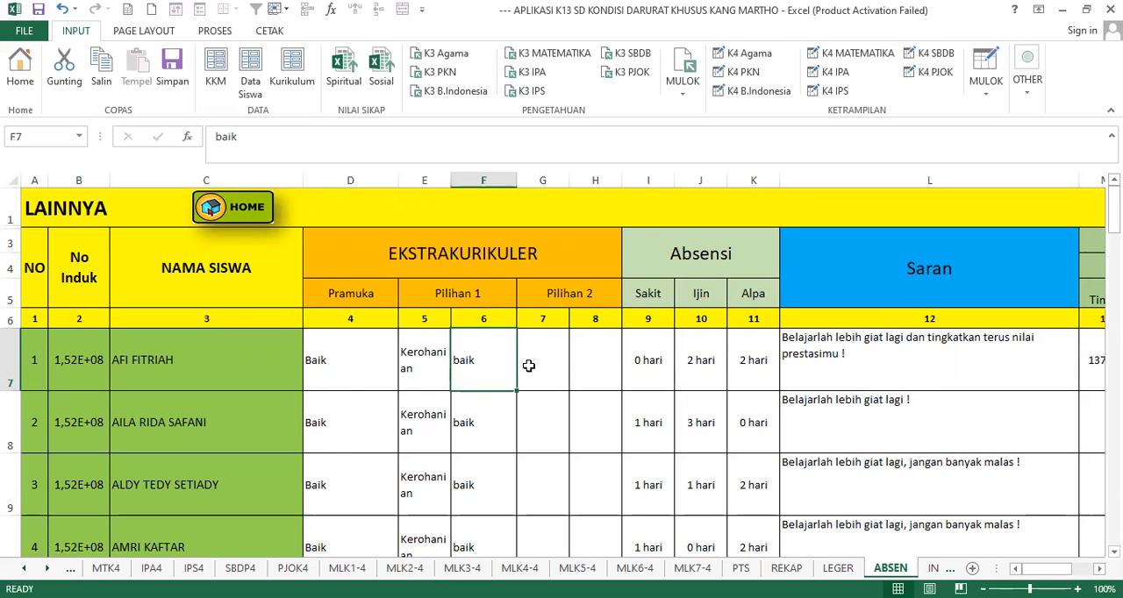
- Enter Olahraga as the first student's Pilihan 2 activity with the grade Cukup
{"action": "left_click", "coordinate": [531, 365]}
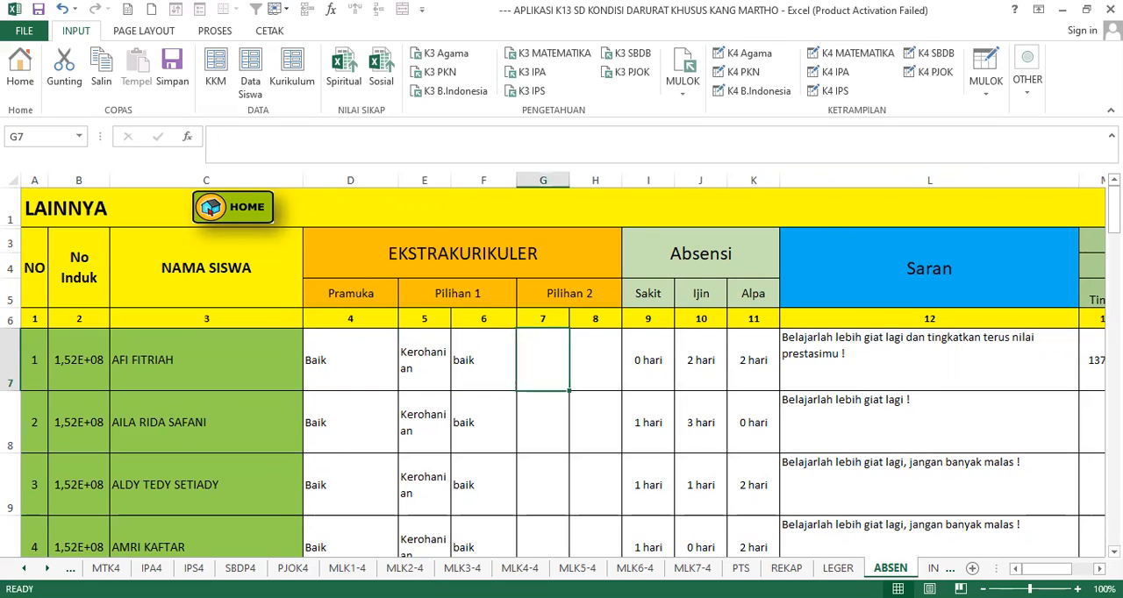
{"action": "type", "text": "Olahraga"}
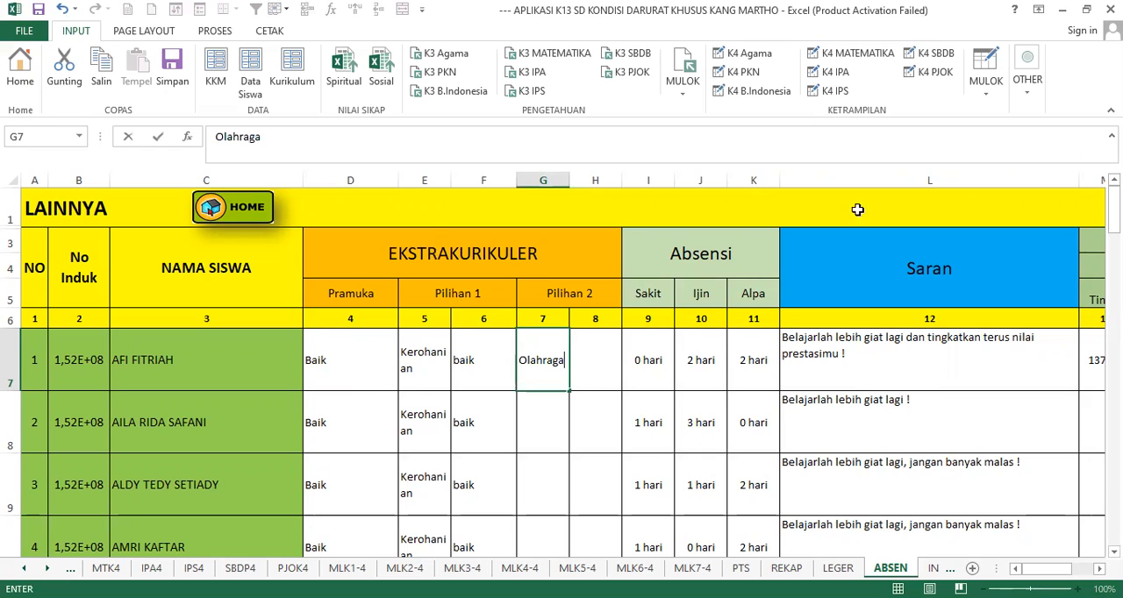
{"action": "left_click", "coordinate": [542, 401]}
{"action": "left_click", "coordinate": [542, 359]}
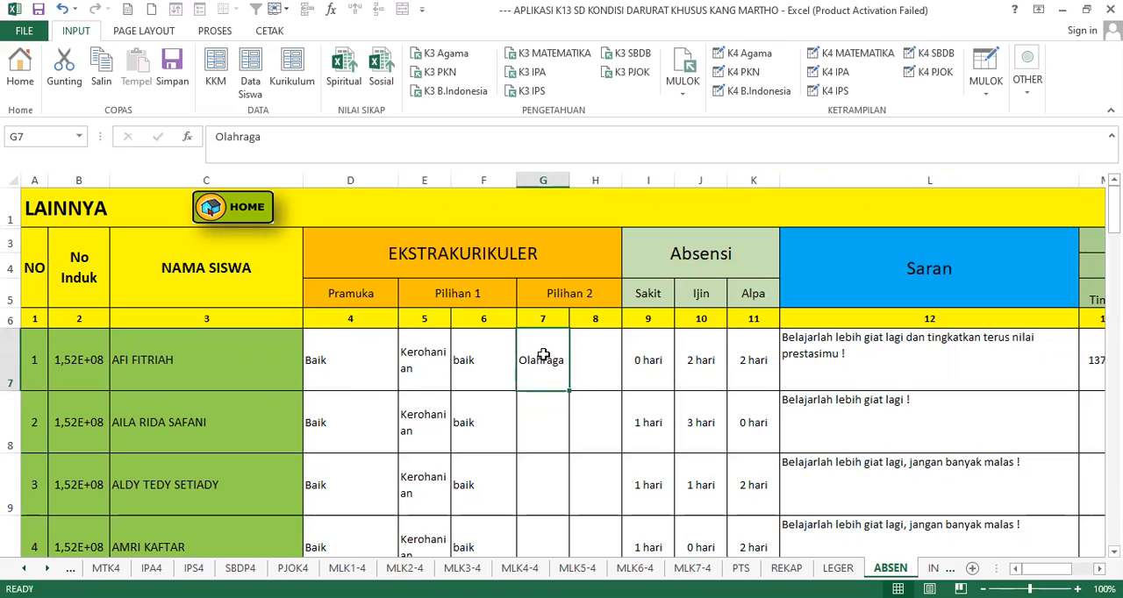
{"action": "left_click", "coordinate": [561, 293]}
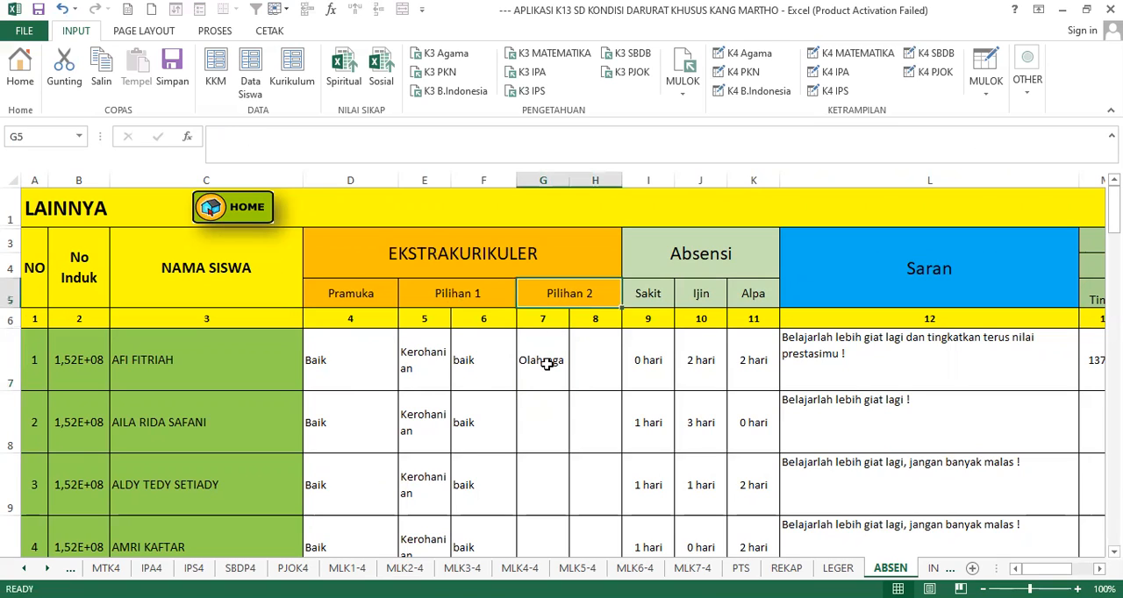
{"action": "left_click", "coordinate": [546, 364]}
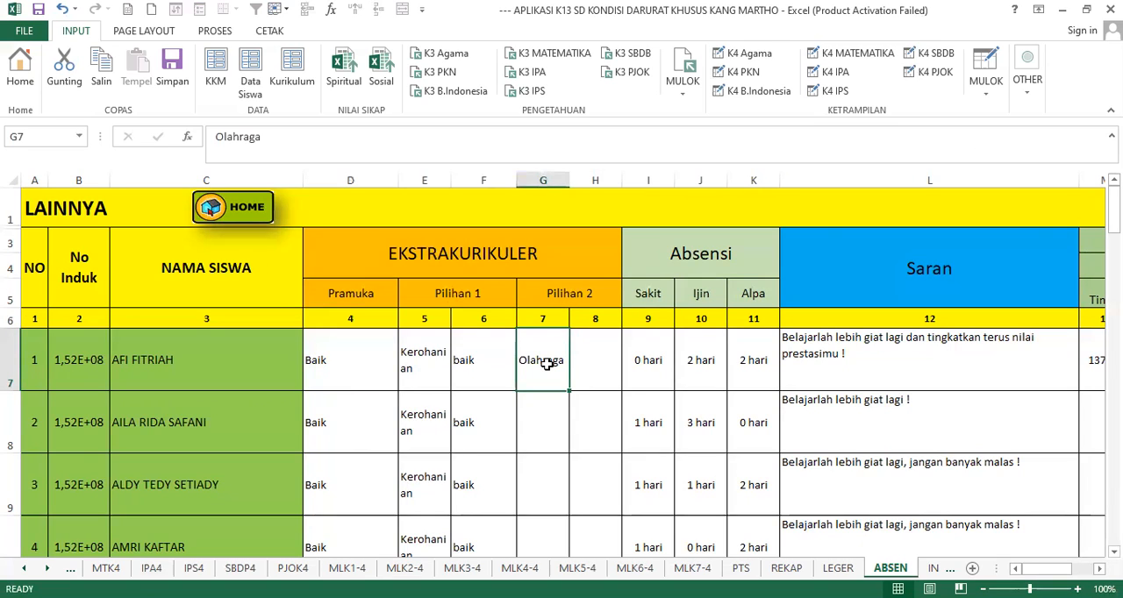
{"action": "left_click", "coordinate": [579, 359]}
{"action": "type", "text": "Cukup"}
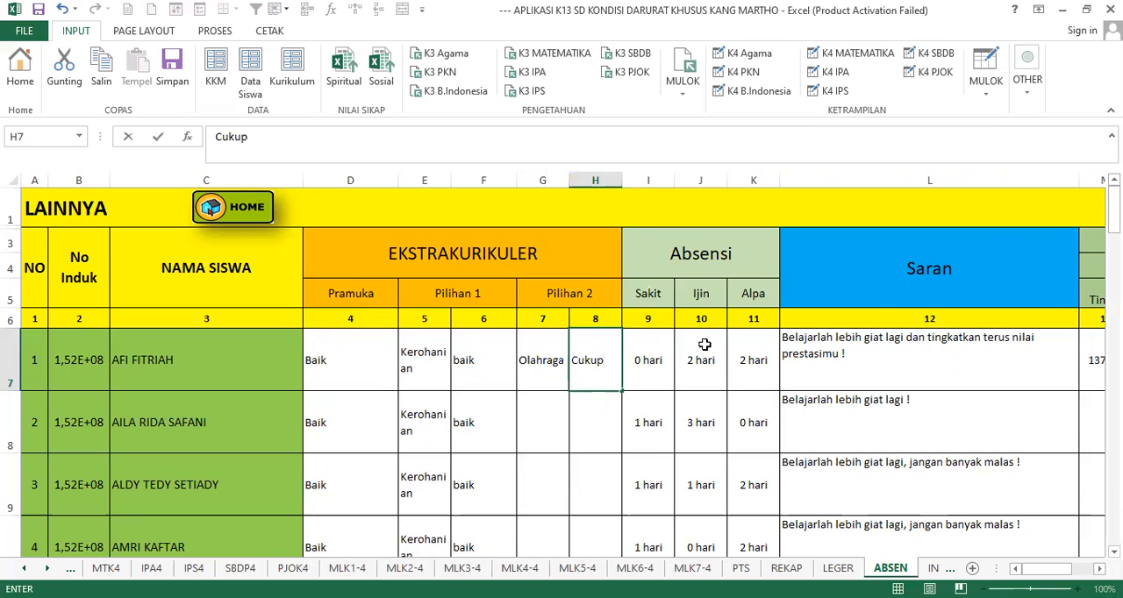
- Check the first student's Pramuka, Pilihan 1 and Pilihan 2 entries against their column headings
{"action": "left_click", "coordinate": [333, 362]}
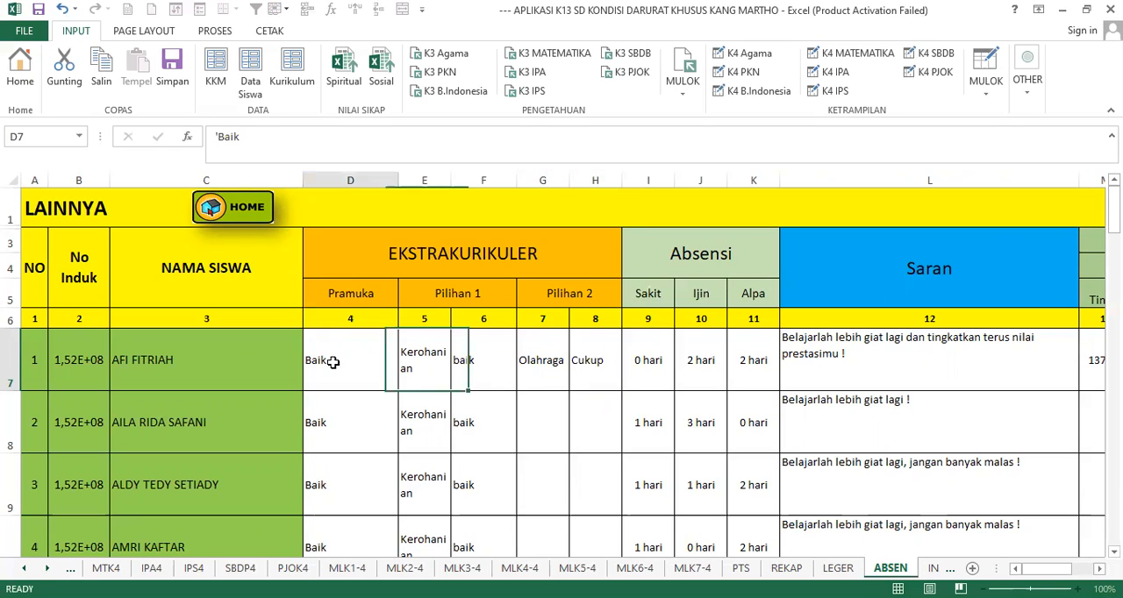
{"action": "left_click", "coordinate": [423, 357]}
{"action": "left_click", "coordinate": [468, 351]}
{"action": "left_click", "coordinate": [421, 343]}
{"action": "left_click", "coordinate": [503, 369]}
{"action": "left_click_drag", "start_coordinate": [440, 360], "coordinate": [588, 354]}
{"action": "left_click_drag", "start_coordinate": [463, 293], "coordinate": [551, 365]}
{"action": "left_click", "coordinate": [556, 375]}
{"action": "left_click", "coordinate": [603, 362]}
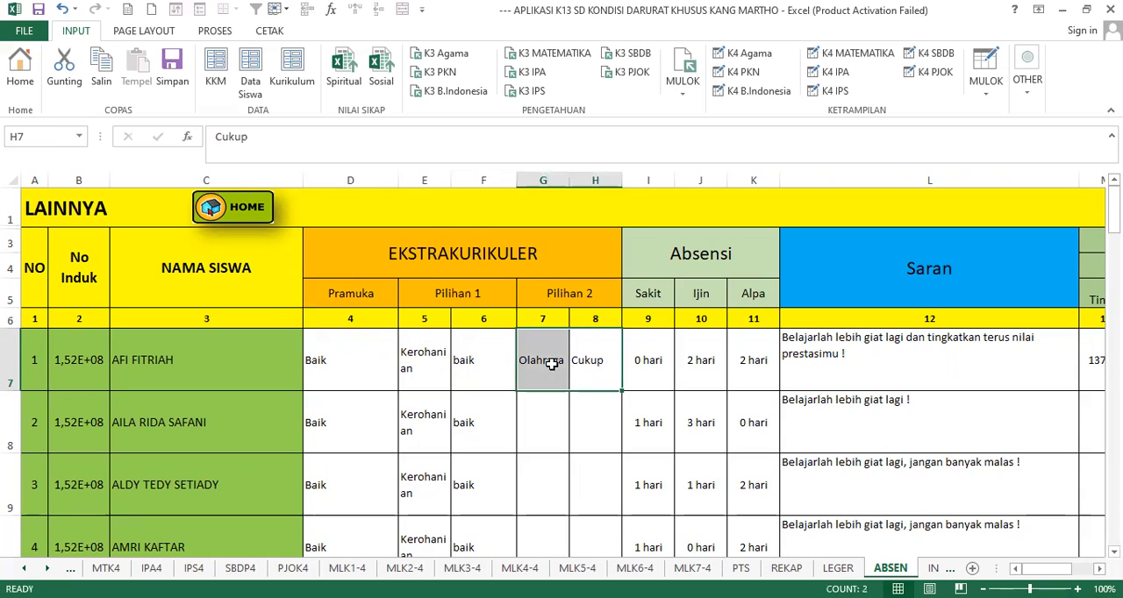
- Clear the first student's Pilihan 2 activity and grade
{"action": "key", "text": "BackSpace"}
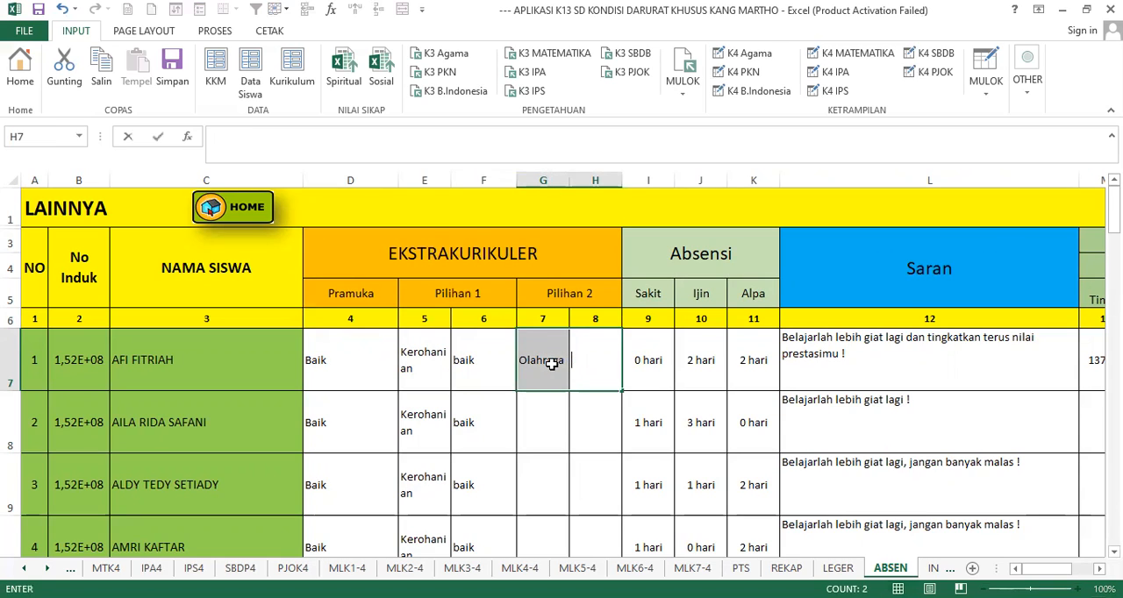
{"action": "left_click", "coordinate": [550, 364]}
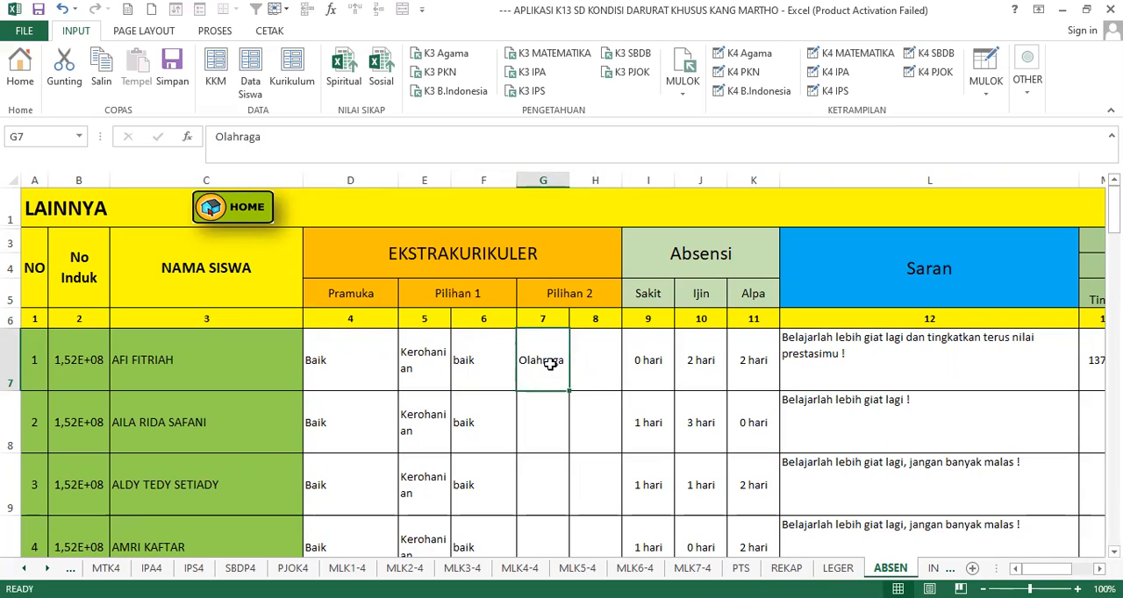
{"action": "key", "text": "BackSpace"}
{"action": "key", "text": "Return"}
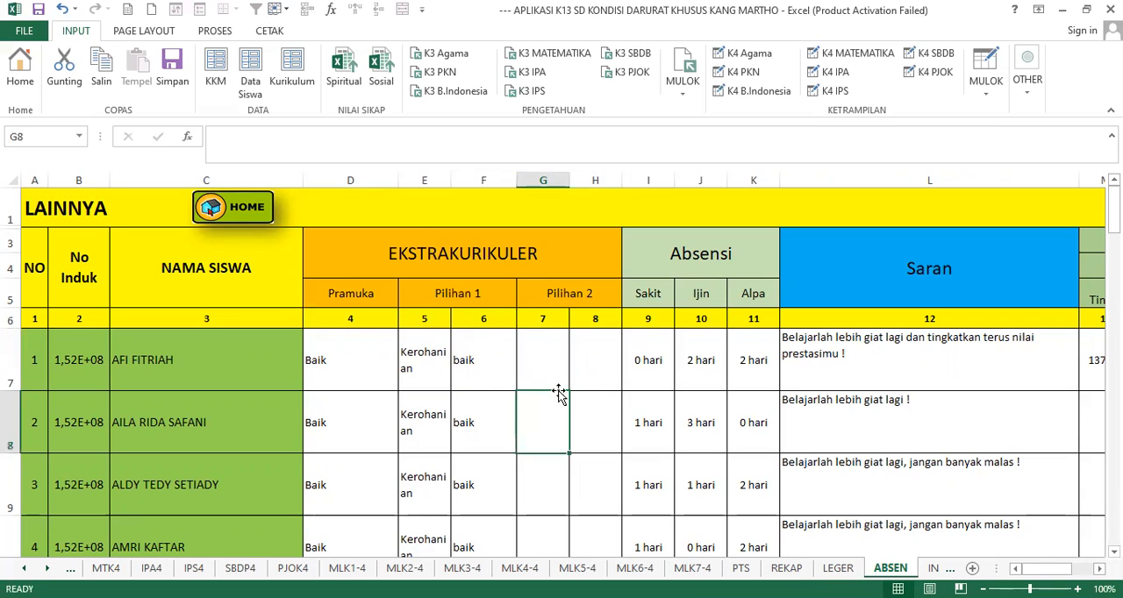
{"action": "left_click", "coordinate": [553, 384]}
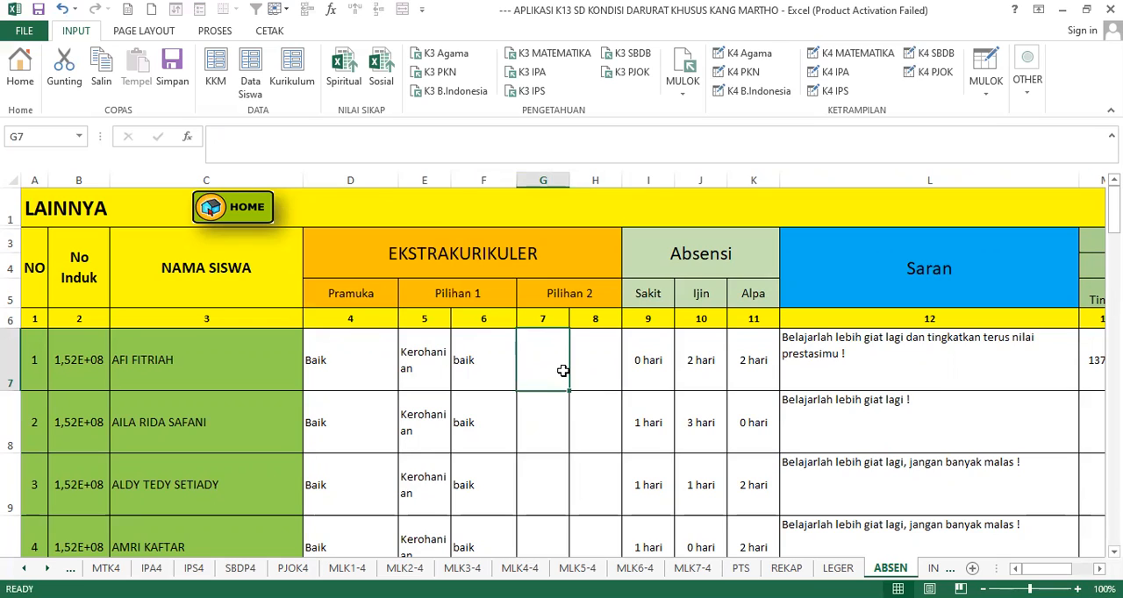
- Compare the Sakit, Ijin and Alpa absence entries of students 1 and 2
{"action": "left_click", "coordinate": [682, 265]}
{"action": "left_click", "coordinate": [658, 368]}
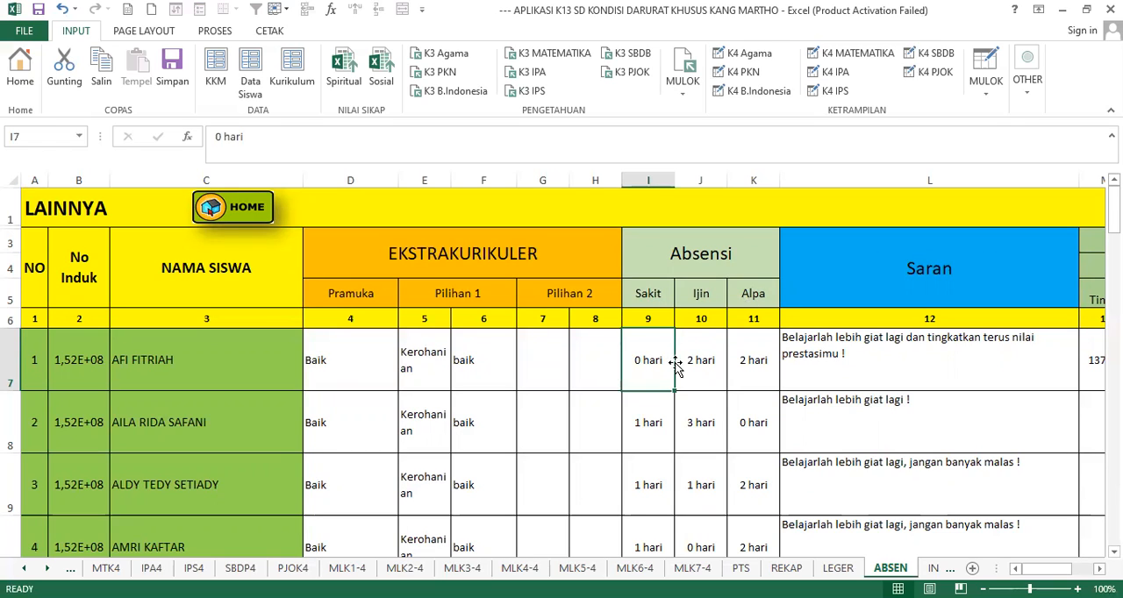
{"action": "left_click", "coordinate": [706, 360]}
{"action": "left_click", "coordinate": [740, 368]}
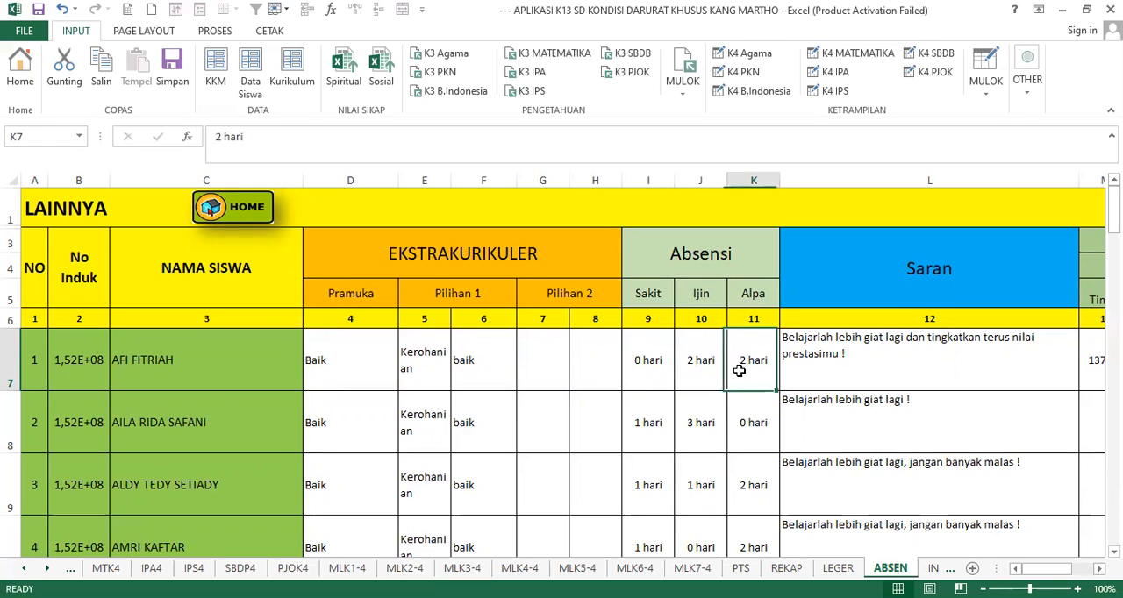
{"action": "left_click", "coordinate": [653, 369]}
{"action": "left_click", "coordinate": [715, 369]}
{"action": "left_click", "coordinate": [738, 370]}
{"action": "left_click", "coordinate": [684, 422]}
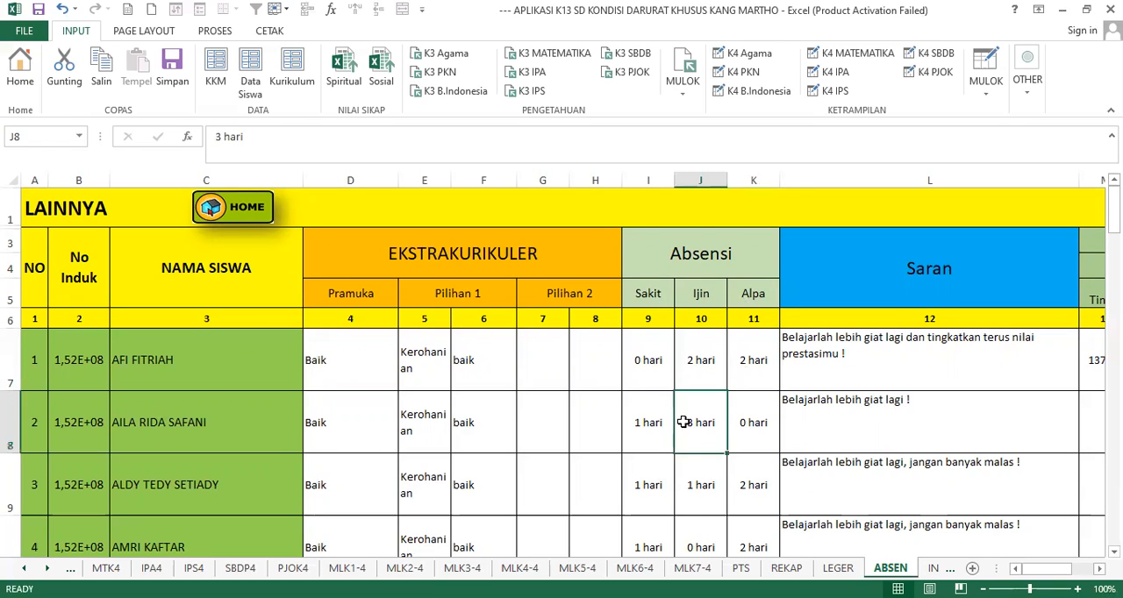
{"action": "left_click", "coordinate": [645, 425]}
{"action": "left_click", "coordinate": [746, 424]}
- Open the first student's Sakit and Ijin entries for editing and check the Alpa entry beside them
{"action": "left_click", "coordinate": [656, 364]}
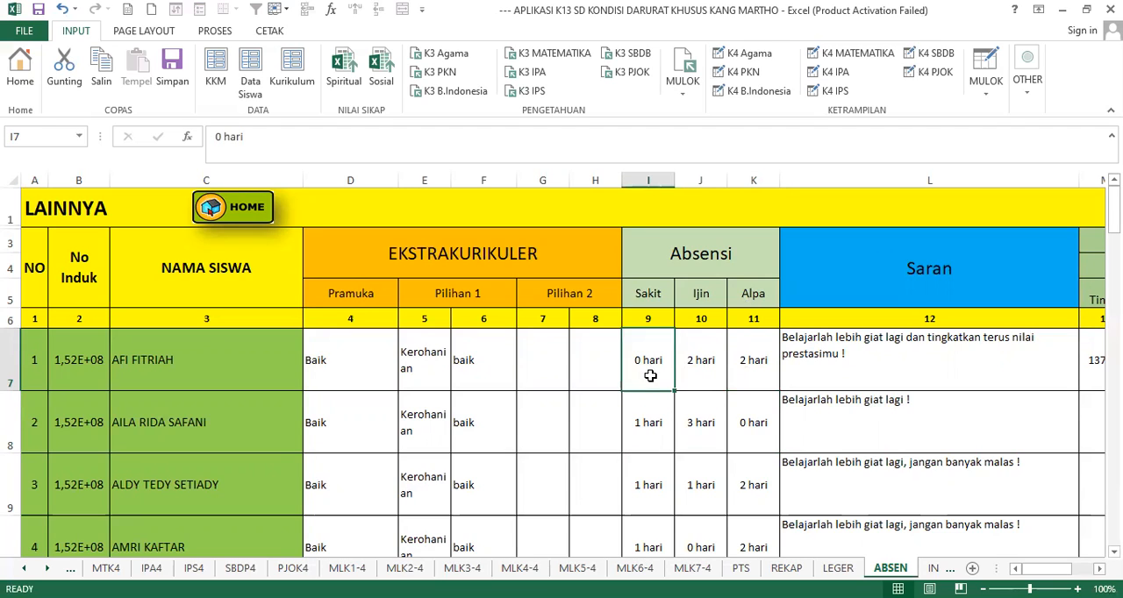
{"action": "left_click", "coordinate": [703, 374]}
{"action": "left_click", "coordinate": [264, 136]}
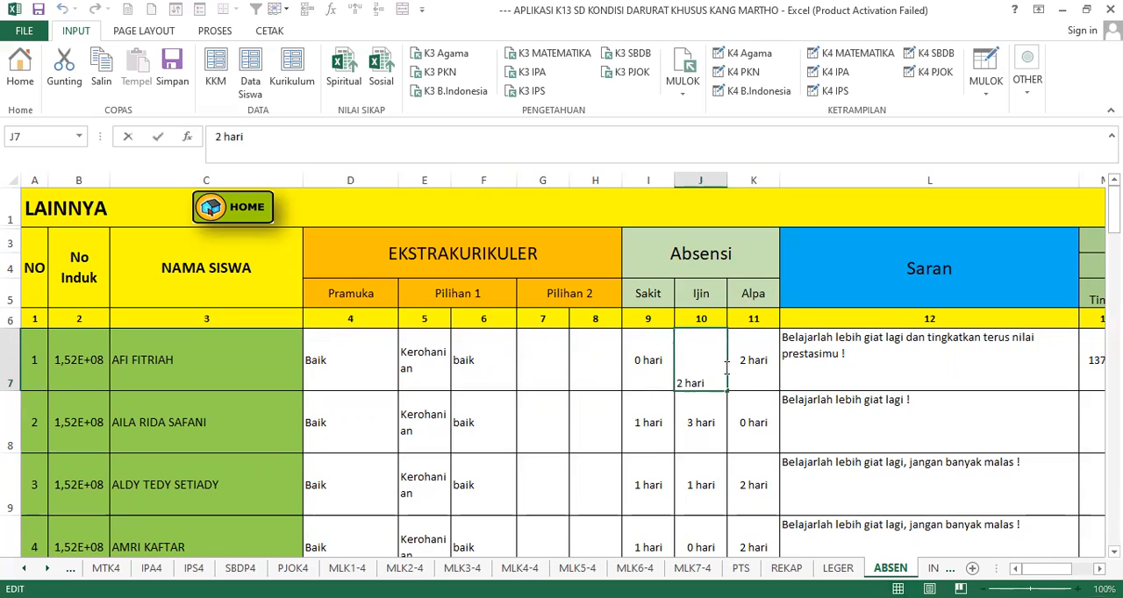
{"action": "left_click", "coordinate": [751, 376]}
- Examine the wording of the first student's Saran text and compare it with the second student's
{"action": "left_click", "coordinate": [865, 359]}
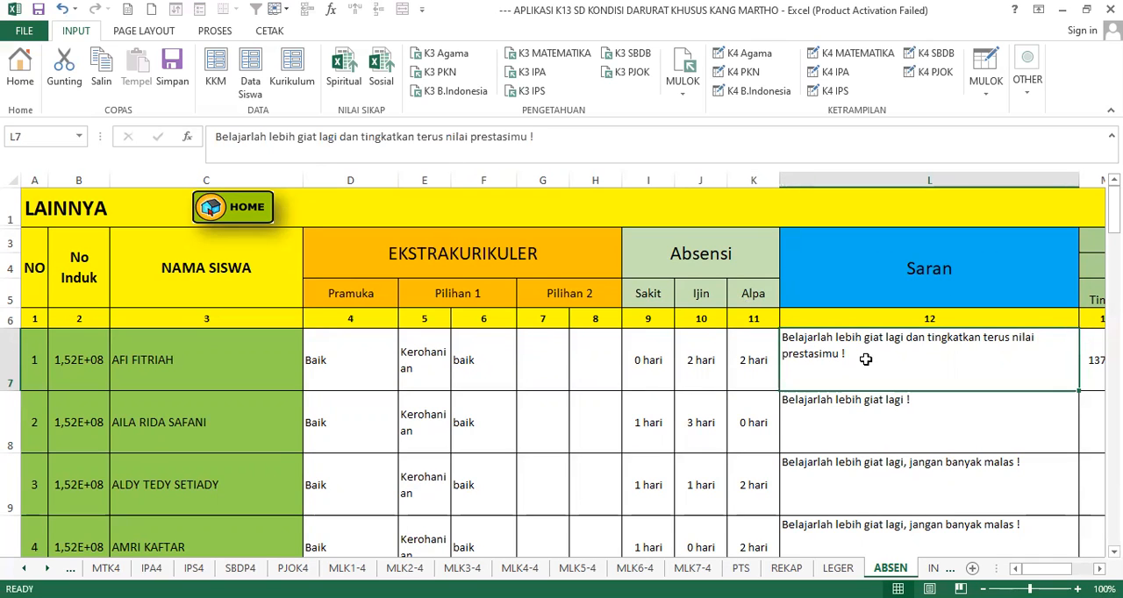
{"action": "key", "text": "Tab"}
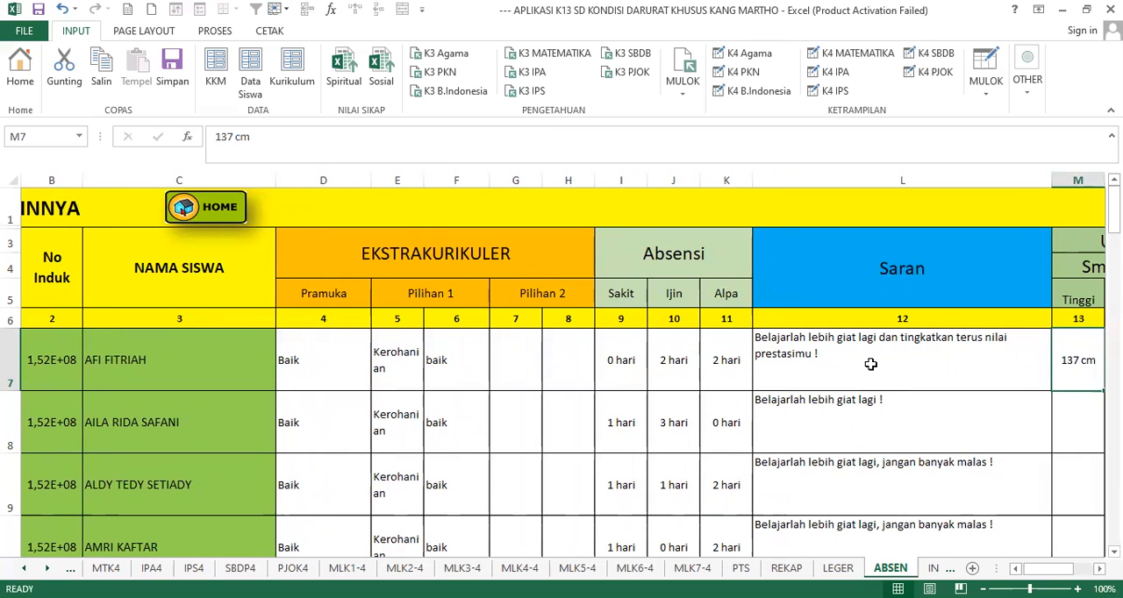
{"action": "left_click", "coordinate": [870, 364]}
{"action": "left_click_drag", "start_coordinate": [554, 146], "coordinate": [323, 139]}
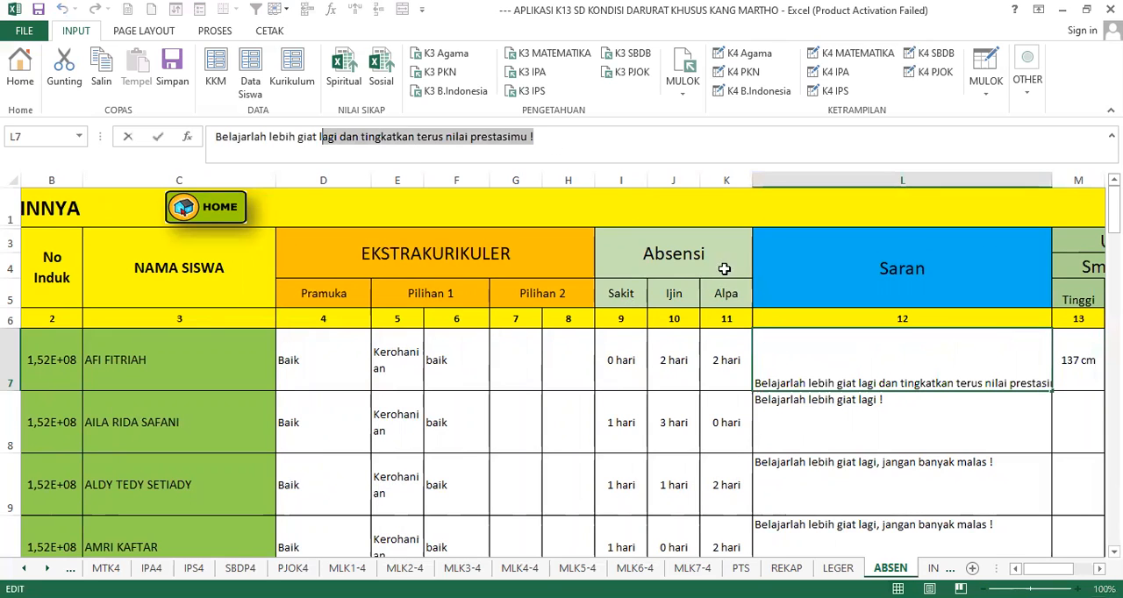
{"action": "double_click", "coordinate": [869, 366]}
{"action": "left_click", "coordinate": [855, 421]}
{"action": "left_click", "coordinate": [953, 359]}
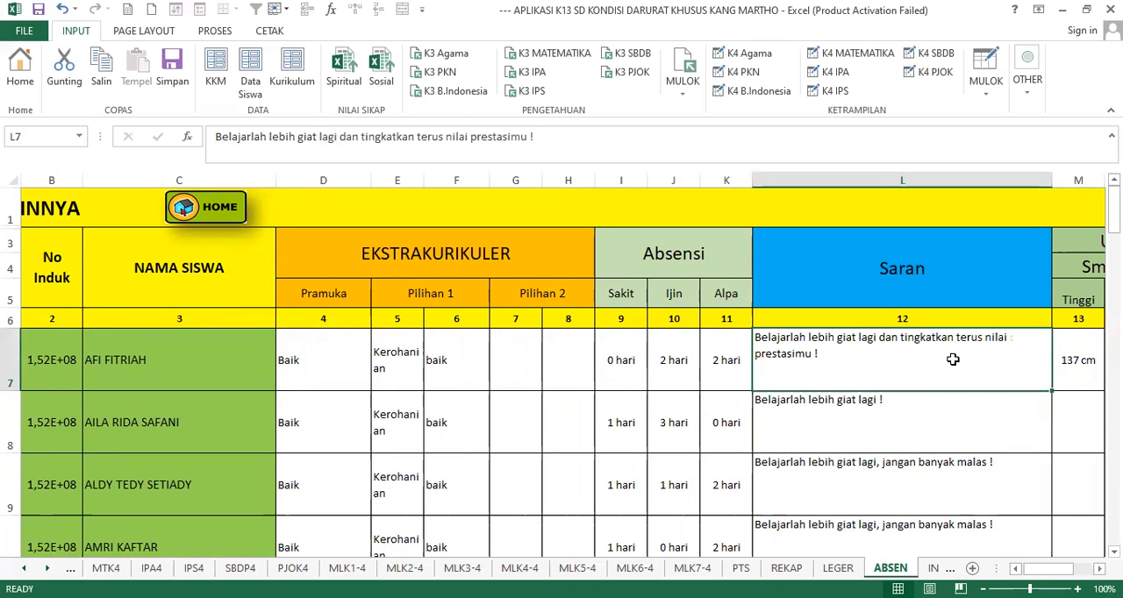
- Examine the Ukuran badan height and weight columns for Smt 1 and Smt 2 in the first student's row
{"action": "key", "text": "Right"}
{"action": "key", "text": "Right"}
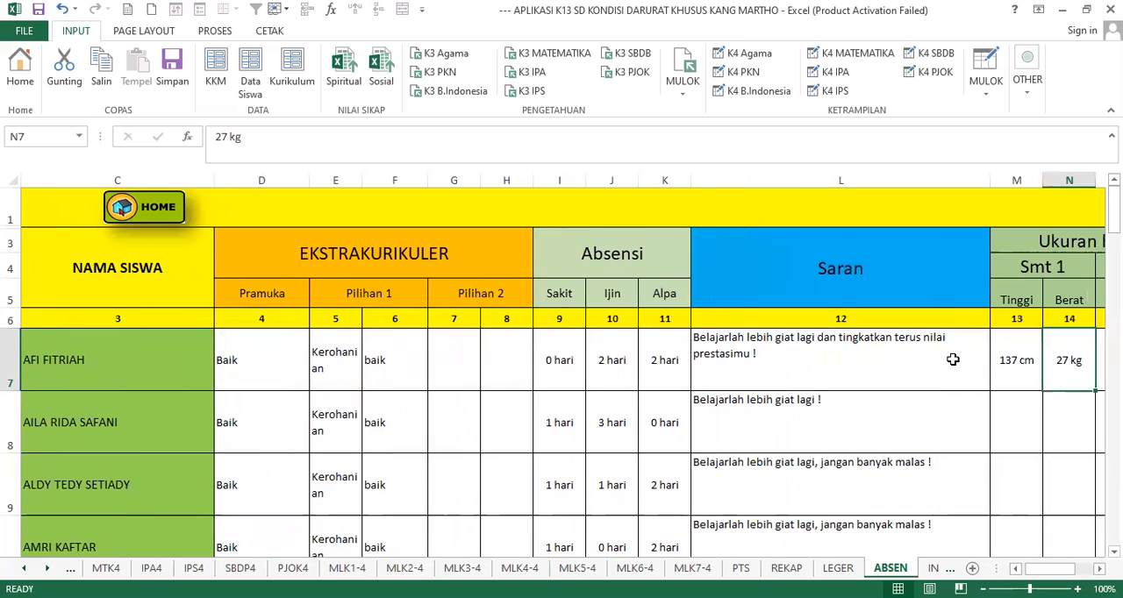
{"action": "key", "text": "Right"}
{"action": "key", "text": "Right"}
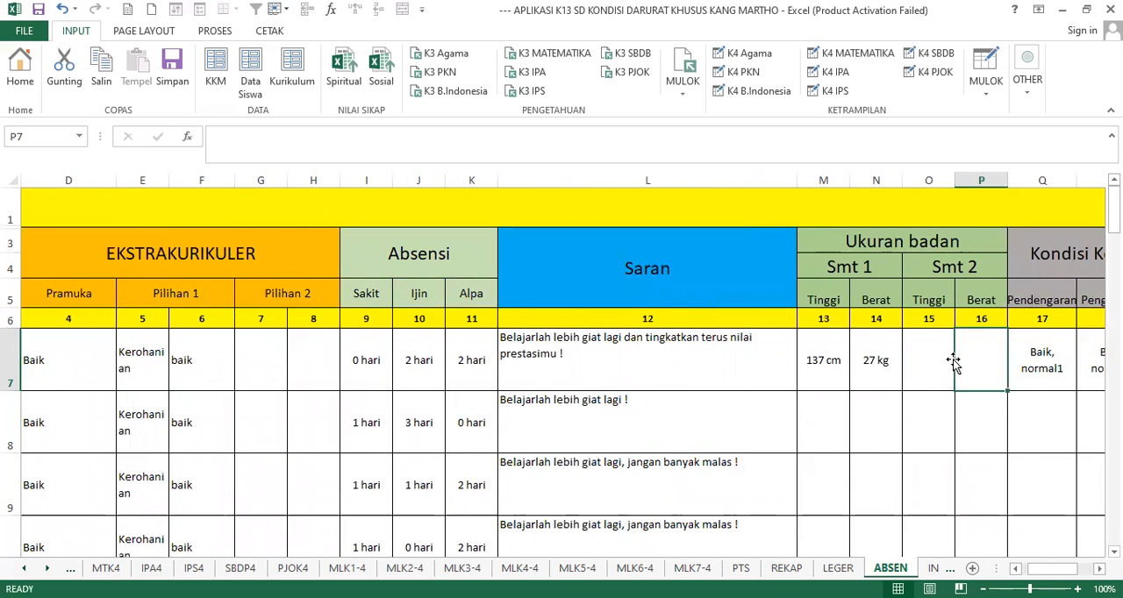
{"action": "left_click", "coordinate": [839, 299]}
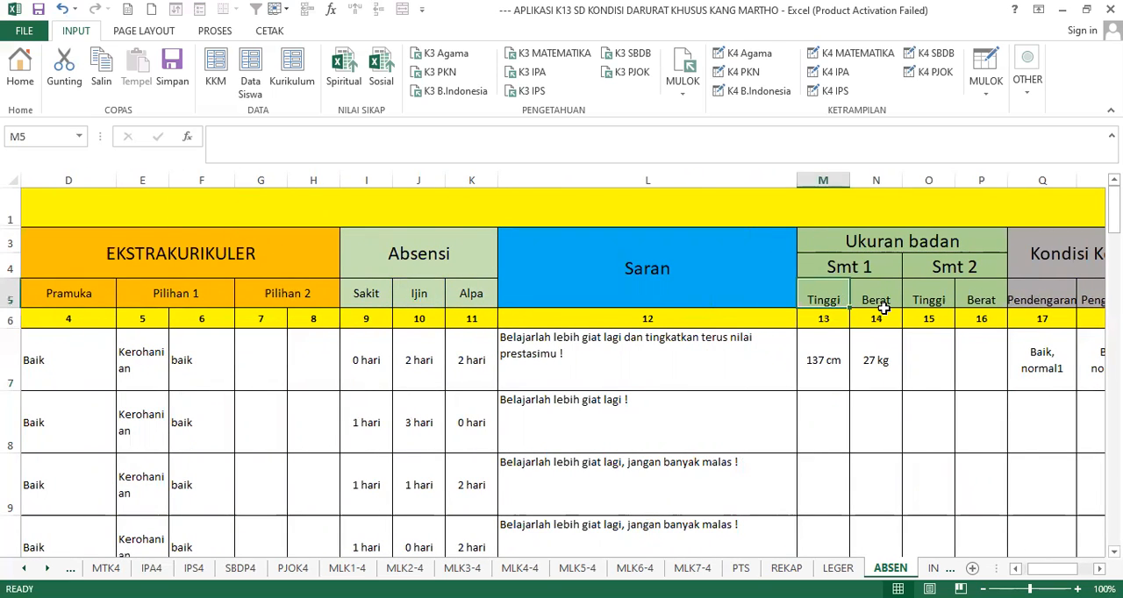
{"action": "left_click", "coordinate": [886, 302]}
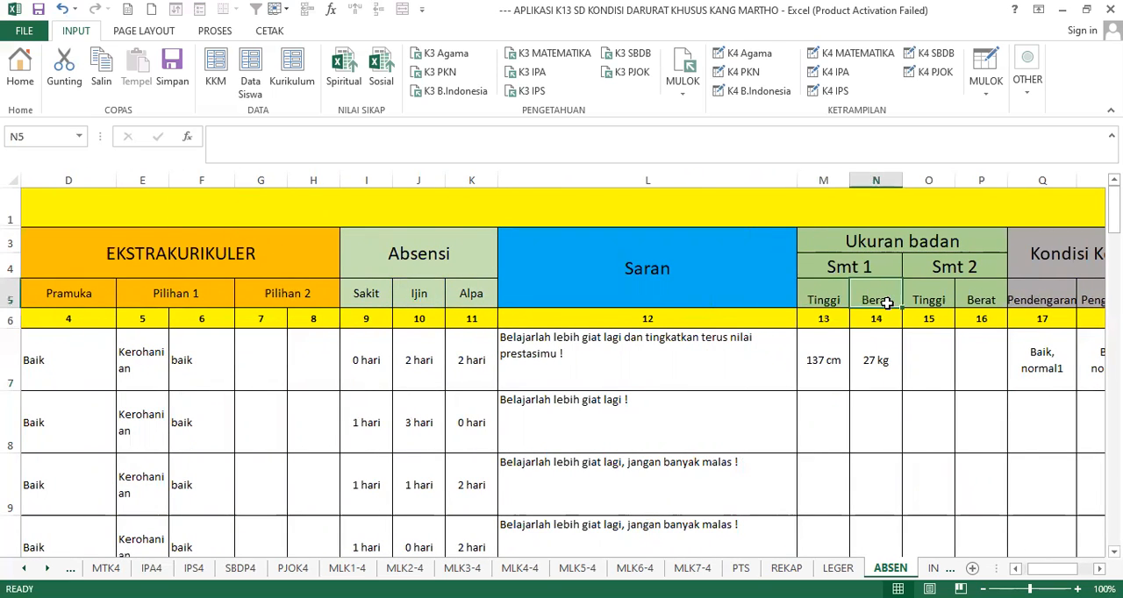
{"action": "left_click", "coordinate": [935, 298]}
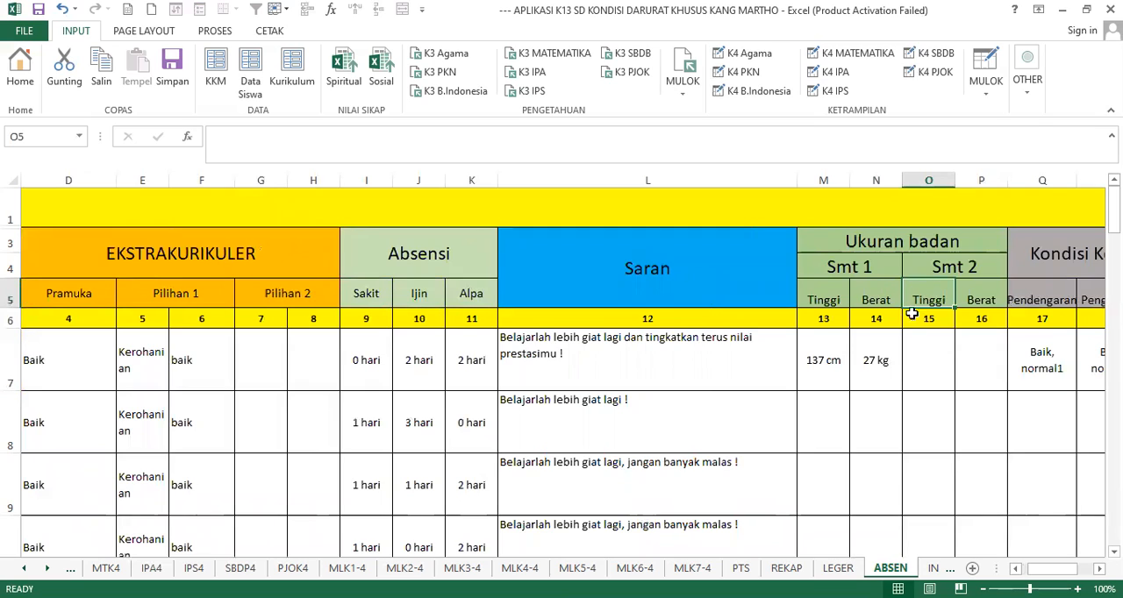
{"action": "left_click", "coordinate": [926, 360]}
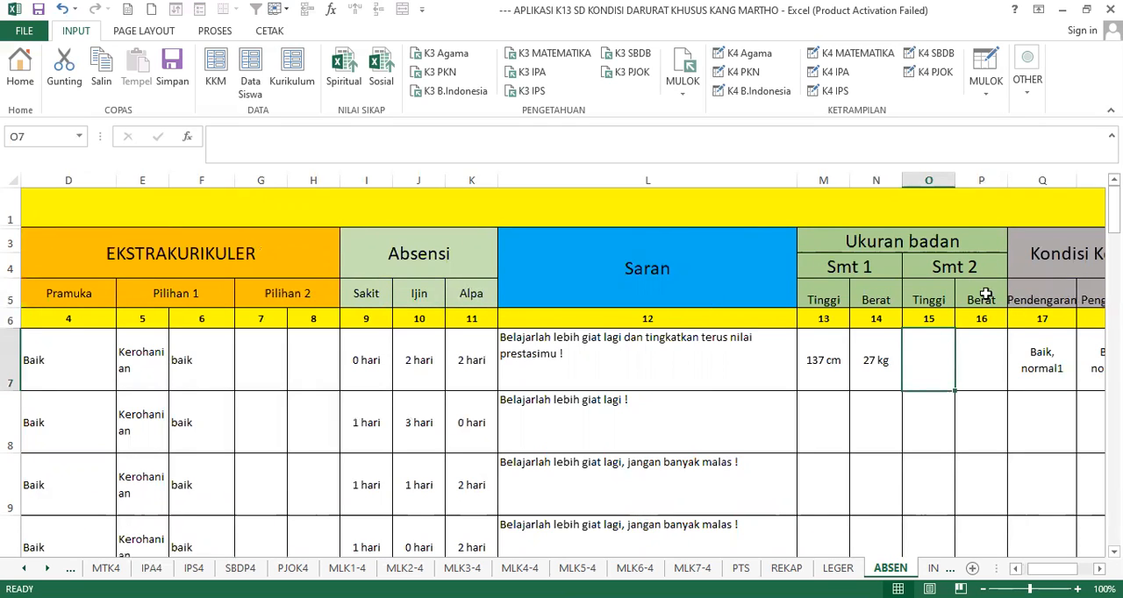
{"action": "left_click", "coordinate": [811, 349]}
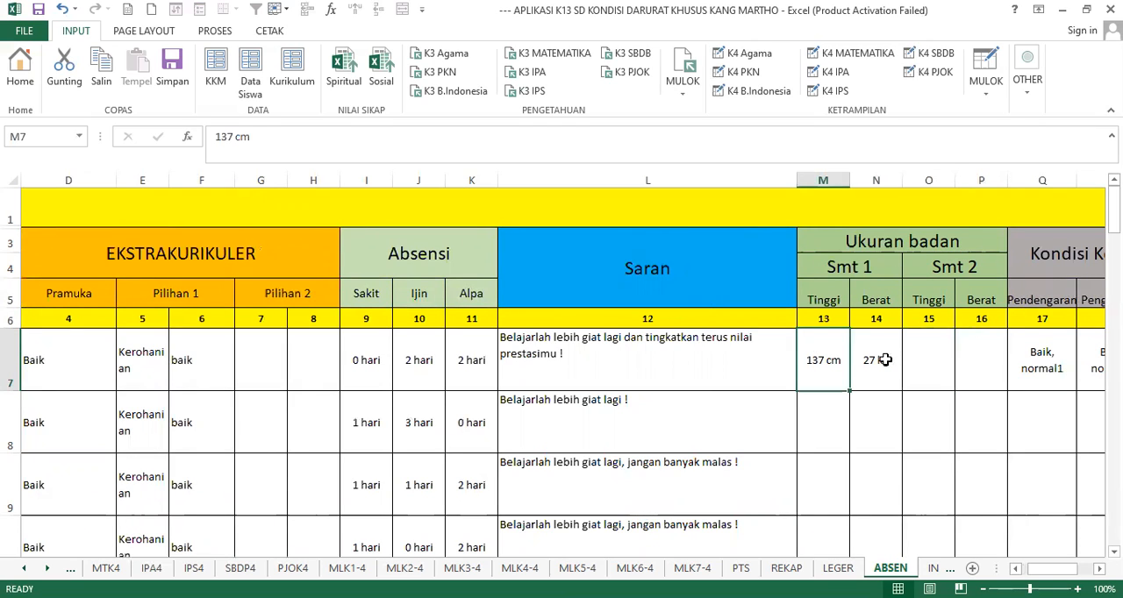
{"action": "left_click", "coordinate": [852, 362]}
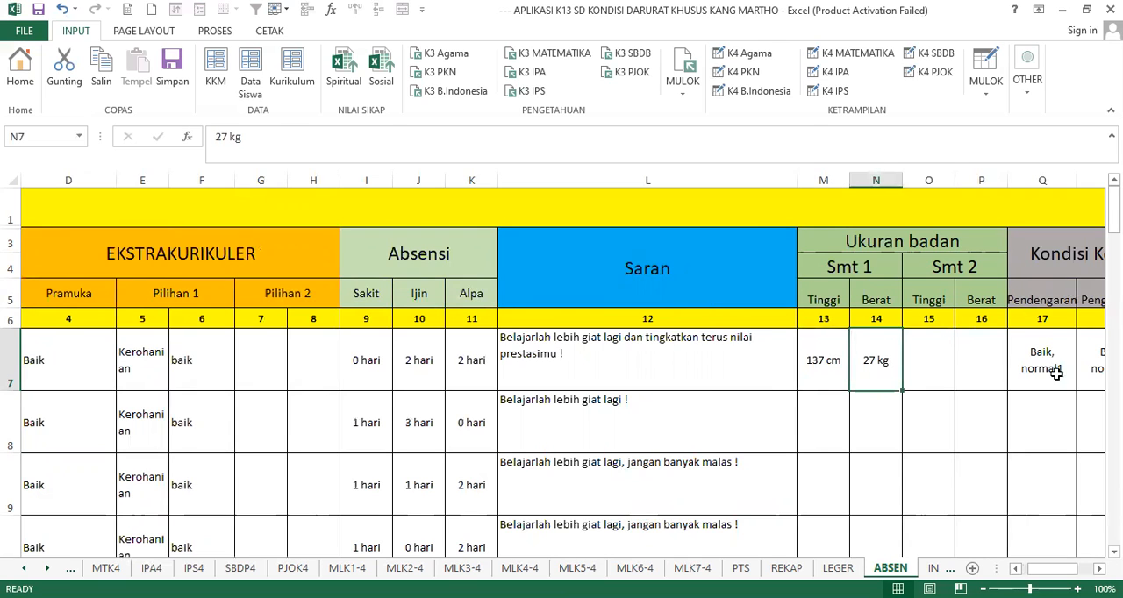
- Review the Kondisi Kesehatan columns for Pendengaran, Penglihatan and Gigi
{"action": "key", "text": "Right"}
{"action": "key", "text": "Right"}
{"action": "key", "text": "Right"}
{"action": "key", "text": "Right"}
{"action": "key", "text": "Right"}
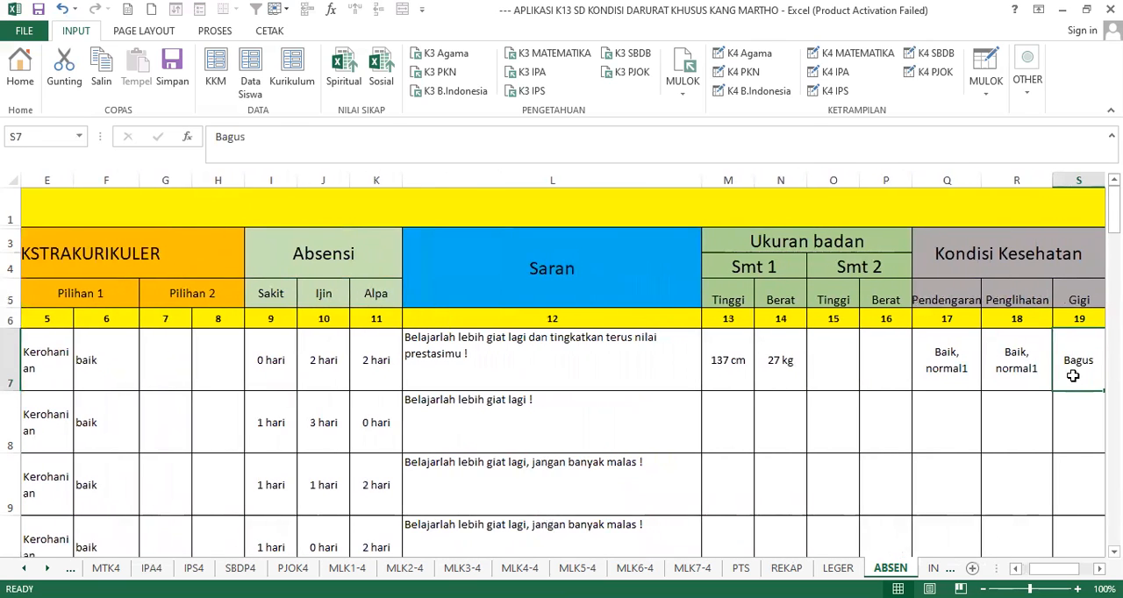
{"action": "left_click", "coordinate": [951, 297]}
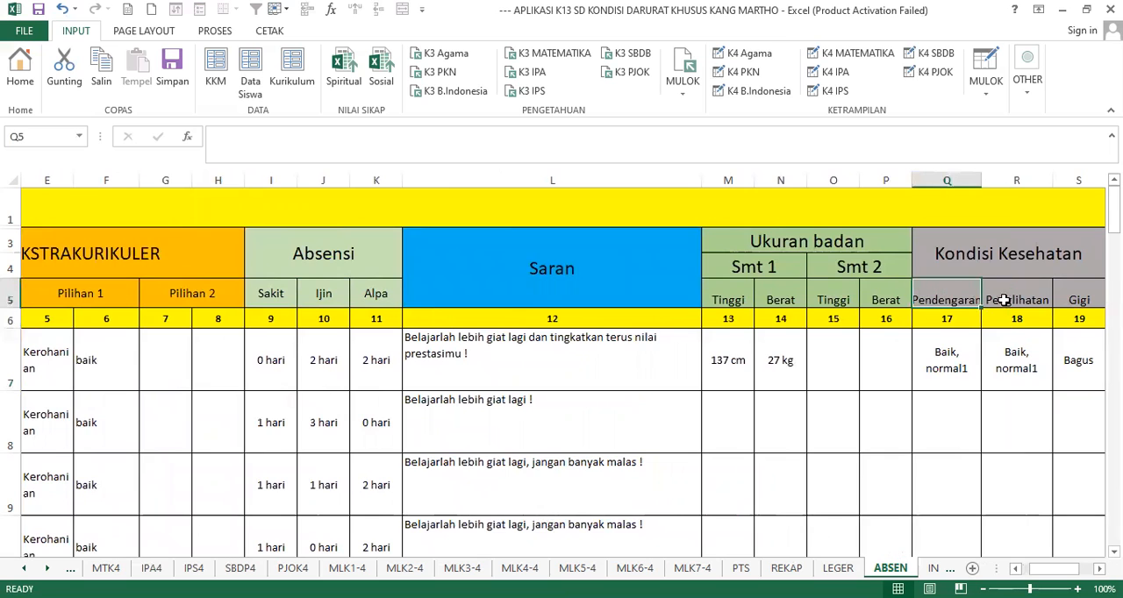
{"action": "left_click", "coordinate": [1029, 299]}
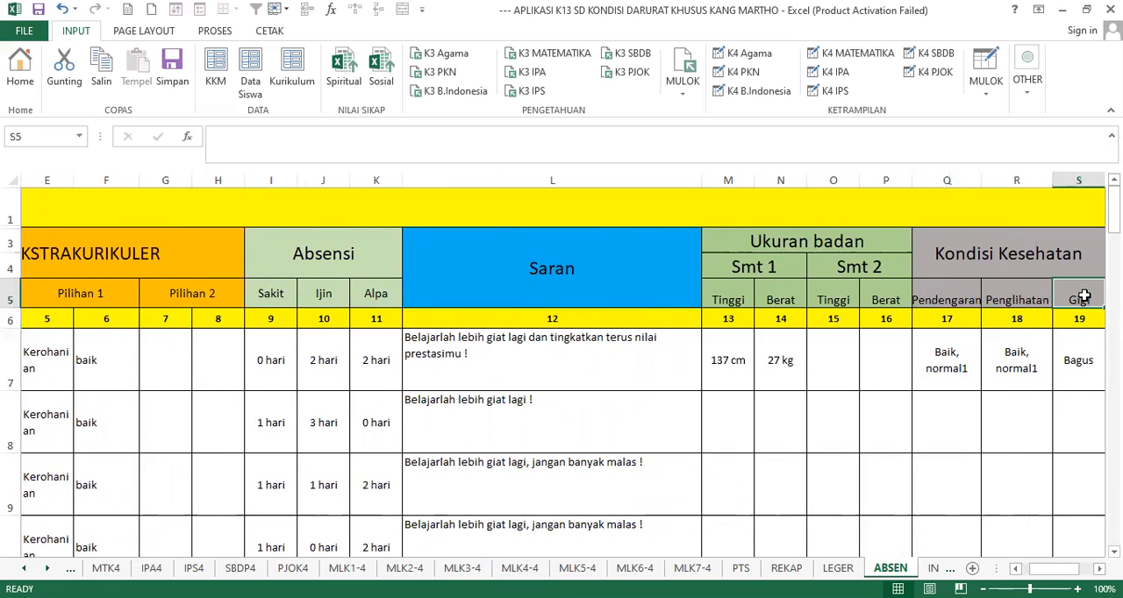
- Check the Prestasi 1 columns Jenis and Keterangan in the first student's row
{"action": "key", "text": "Right"}
{"action": "key", "text": "Right"}
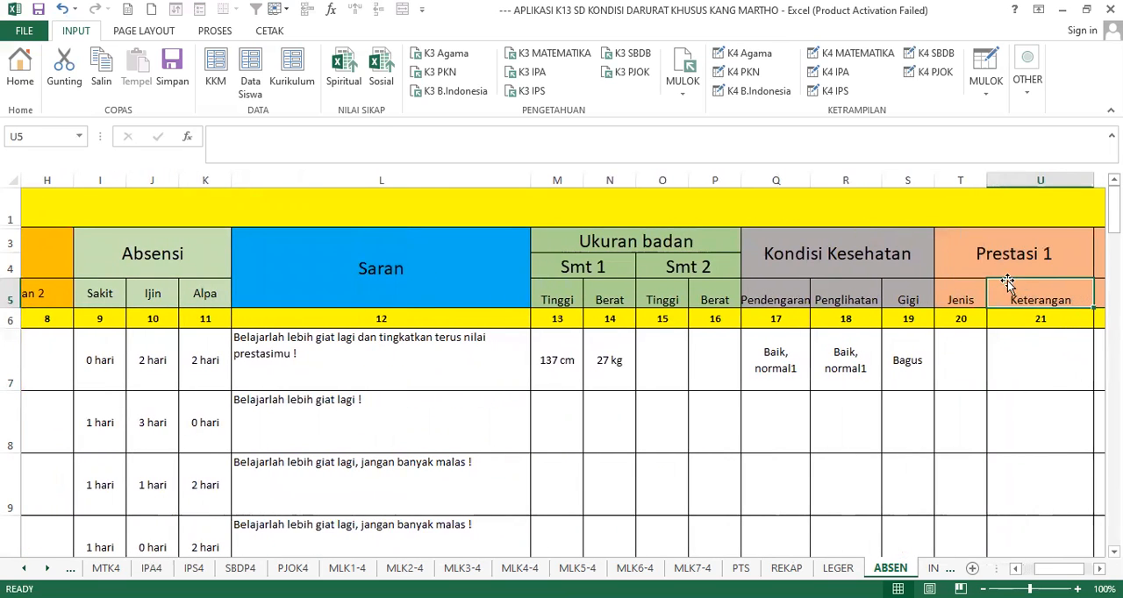
{"action": "left_click", "coordinate": [965, 344]}
{"action": "left_click", "coordinate": [1032, 355]}
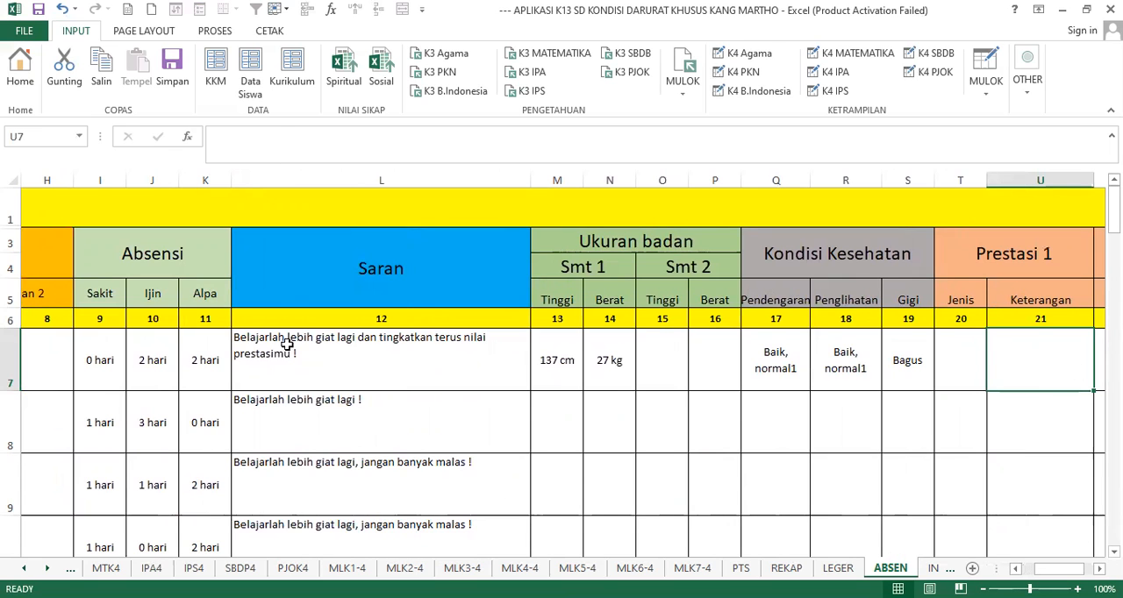
- Return to the home dashboard and review the LEGER sheet's KI3 and KI4 scores, averages, totals and ranks
{"action": "left_click", "coordinate": [19, 68]}
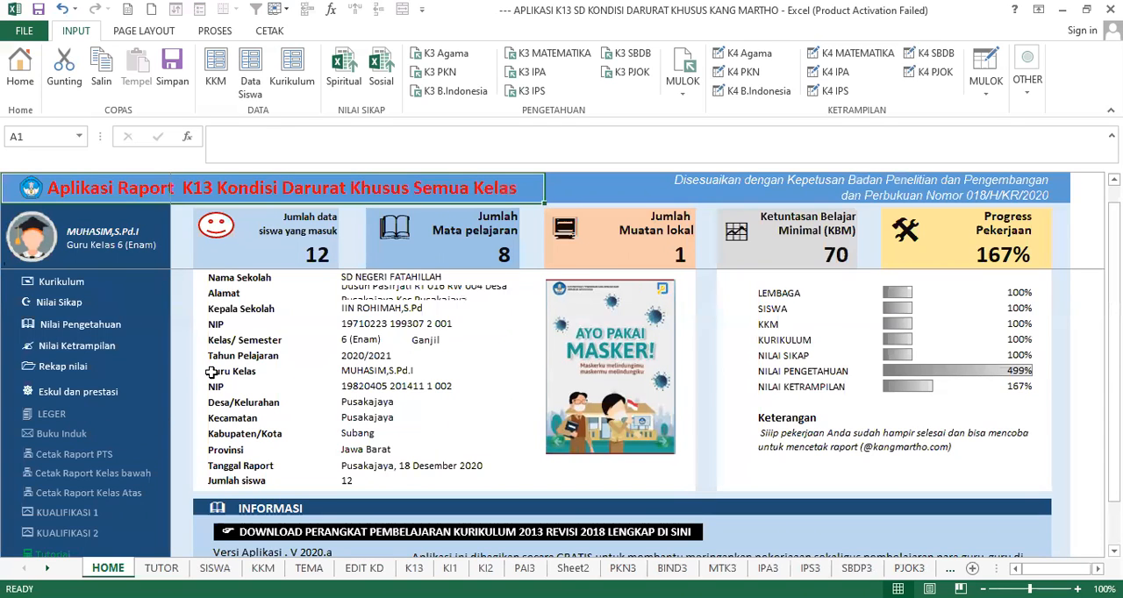
{"action": "left_click", "coordinate": [41, 415]}
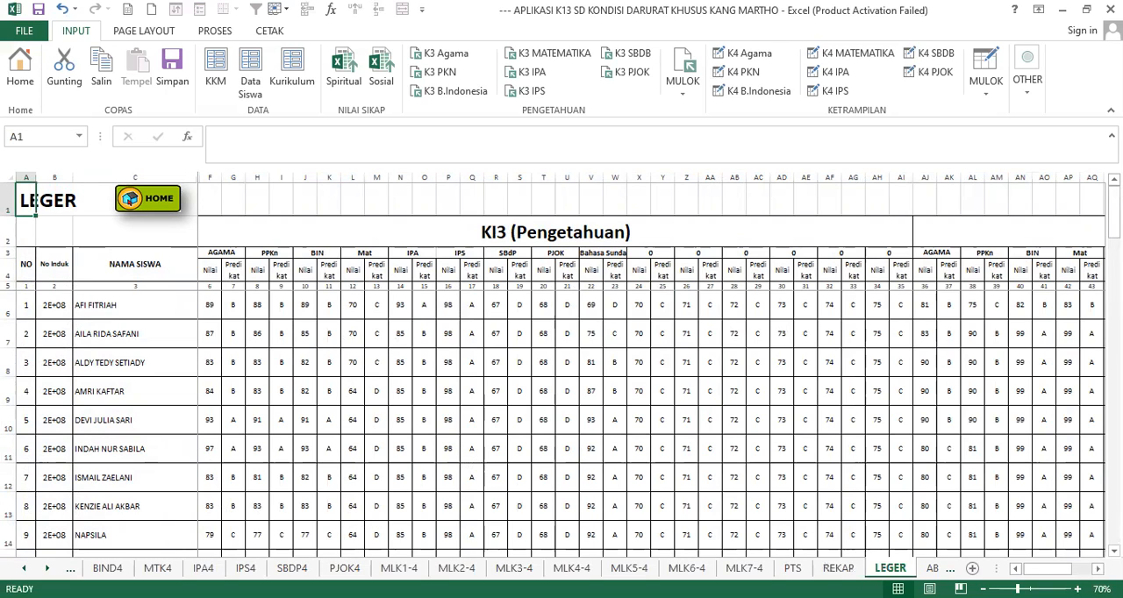
{"action": "scroll", "coordinate": [649, 369], "scroll_direction": "right", "scroll_amount": 6}
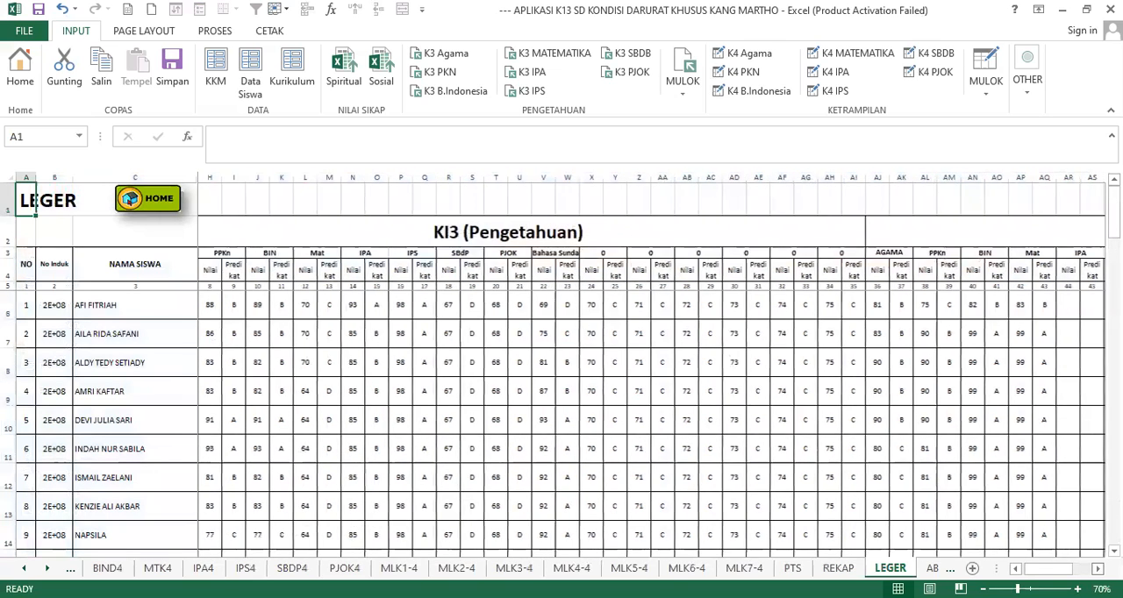
{"action": "scroll", "coordinate": [651, 366], "scroll_direction": "right", "scroll_amount": 5}
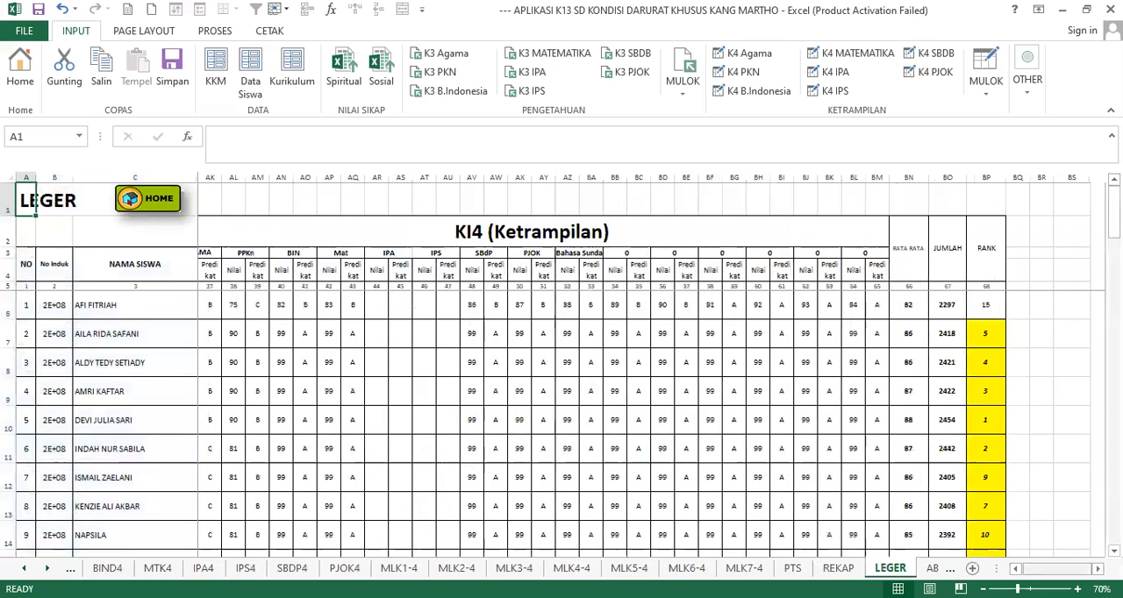
{"action": "scroll", "coordinate": [538, 310], "scroll_direction": "left", "scroll_amount": 11}
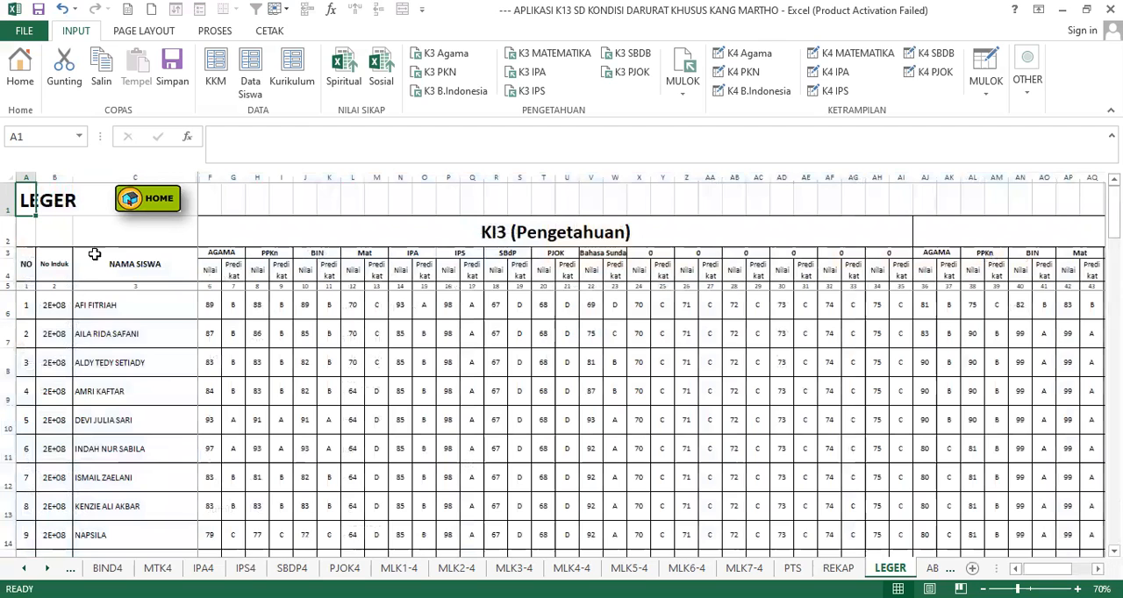
- Go back to the home dashboard, open the Buku Induk, and look through its cover and filling instructions
{"action": "left_click", "coordinate": [157, 200]}
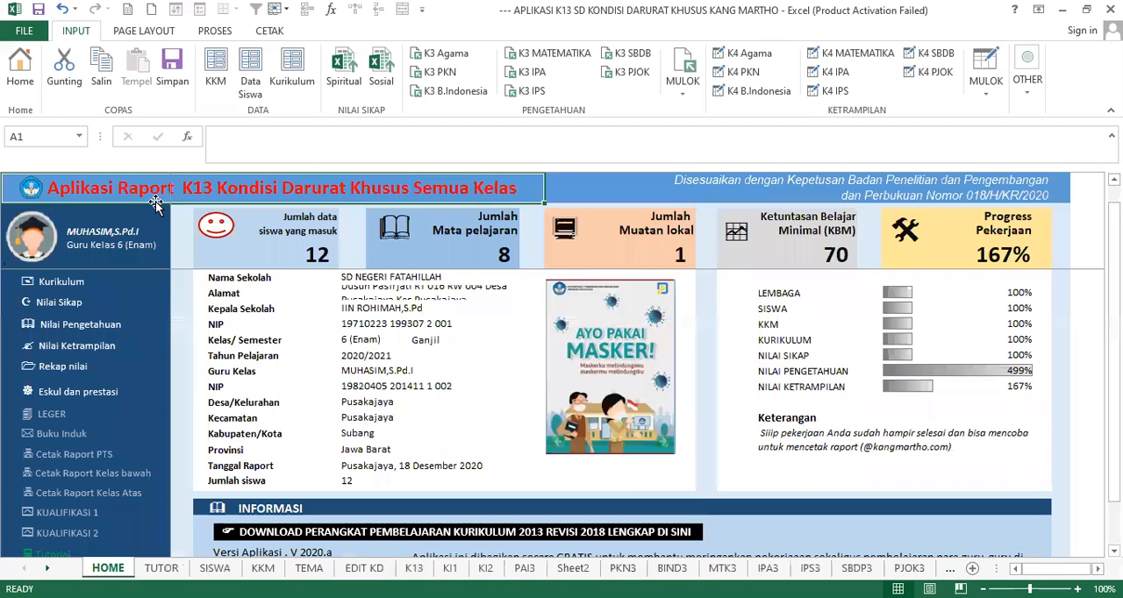
{"action": "left_click", "coordinate": [67, 439]}
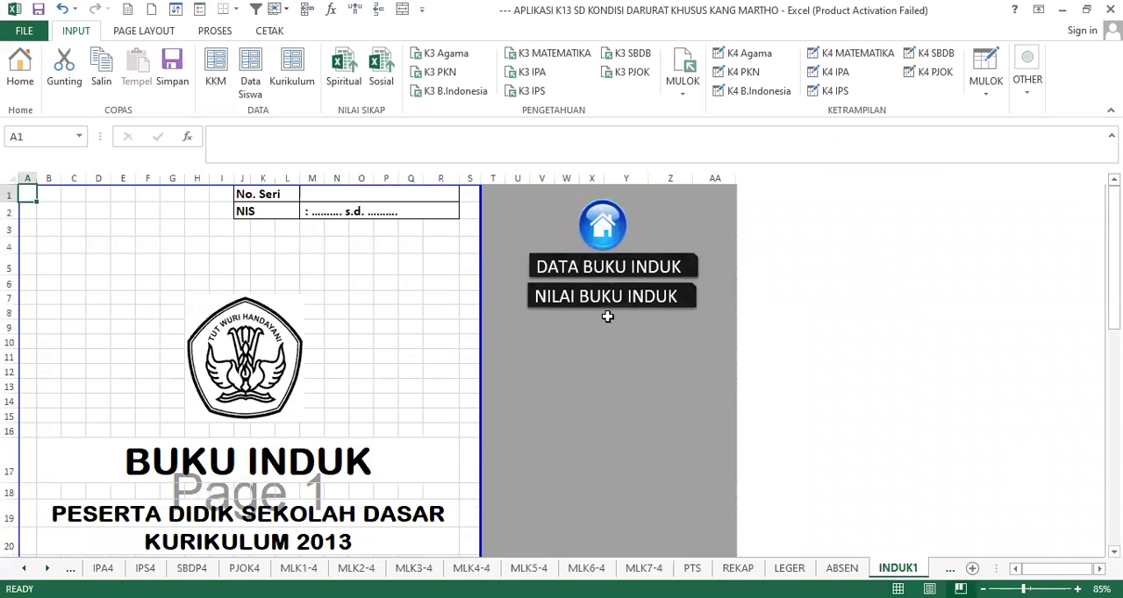
{"action": "scroll", "coordinate": [347, 328], "scroll_direction": "down", "scroll_amount": 12}
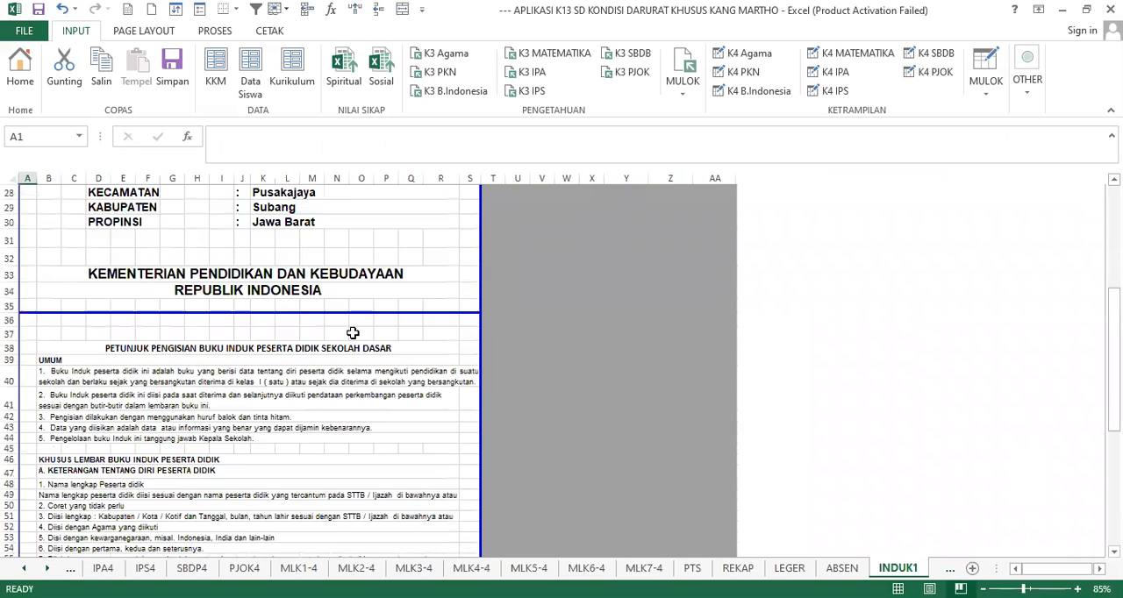
{"action": "scroll", "coordinate": [355, 332], "scroll_direction": "down", "scroll_amount": 3}
{"action": "scroll", "coordinate": [355, 332], "scroll_direction": "down", "scroll_amount": 5}
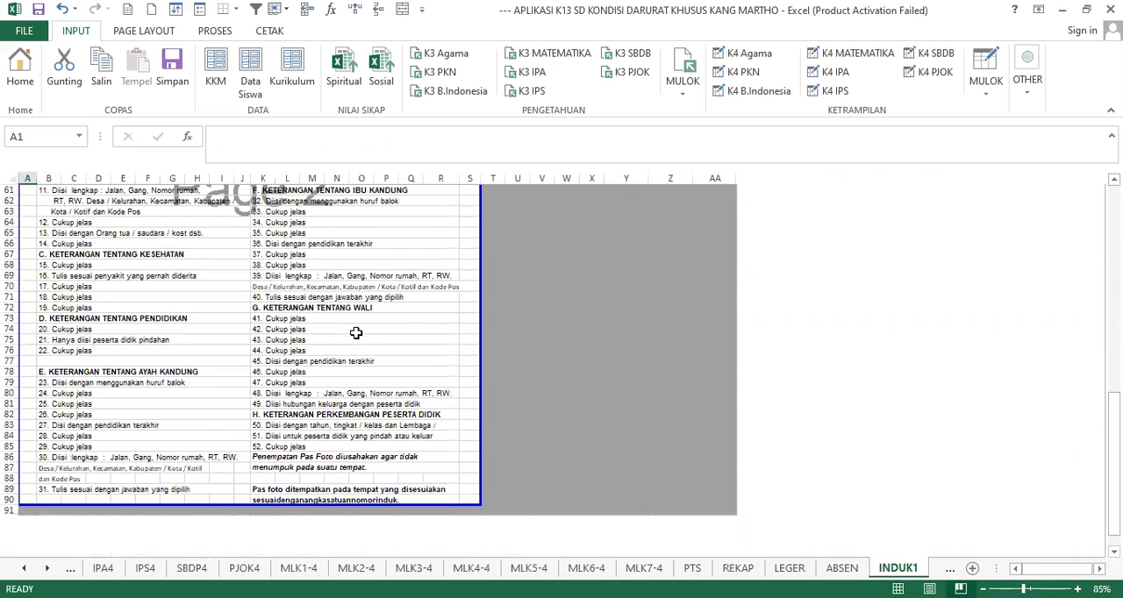
- Look back over the Buku Induk filling instructions and the cover page with its school identity details
{"action": "scroll", "coordinate": [355, 332], "scroll_direction": "up", "scroll_amount": 3}
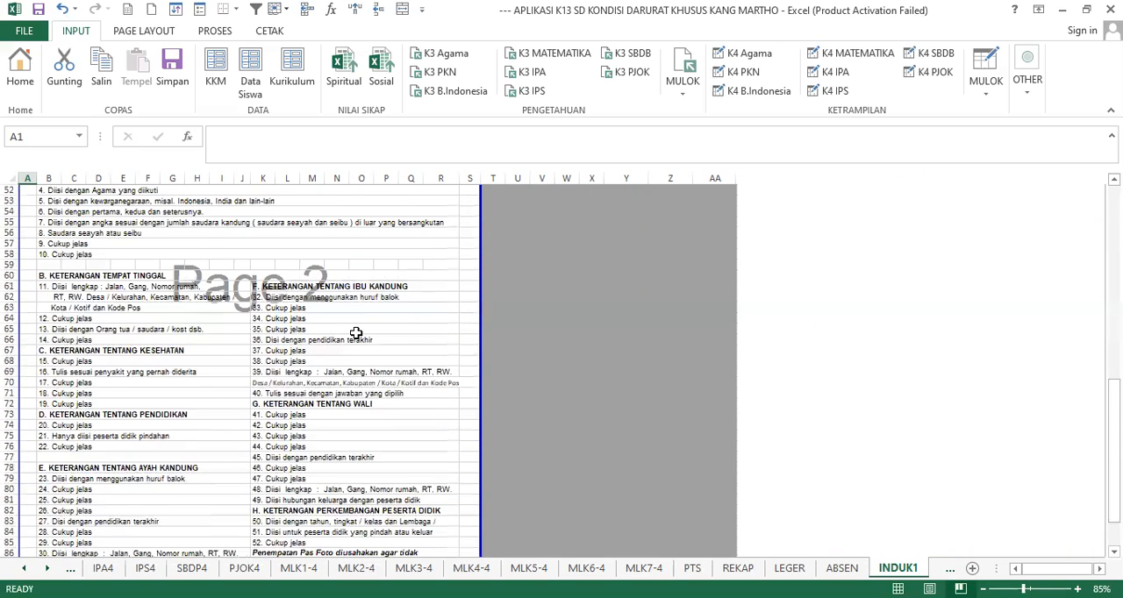
{"action": "scroll", "coordinate": [355, 332], "scroll_direction": "up", "scroll_amount": 12}
{"action": "scroll", "coordinate": [387, 297], "scroll_direction": "up", "scroll_amount": 5}
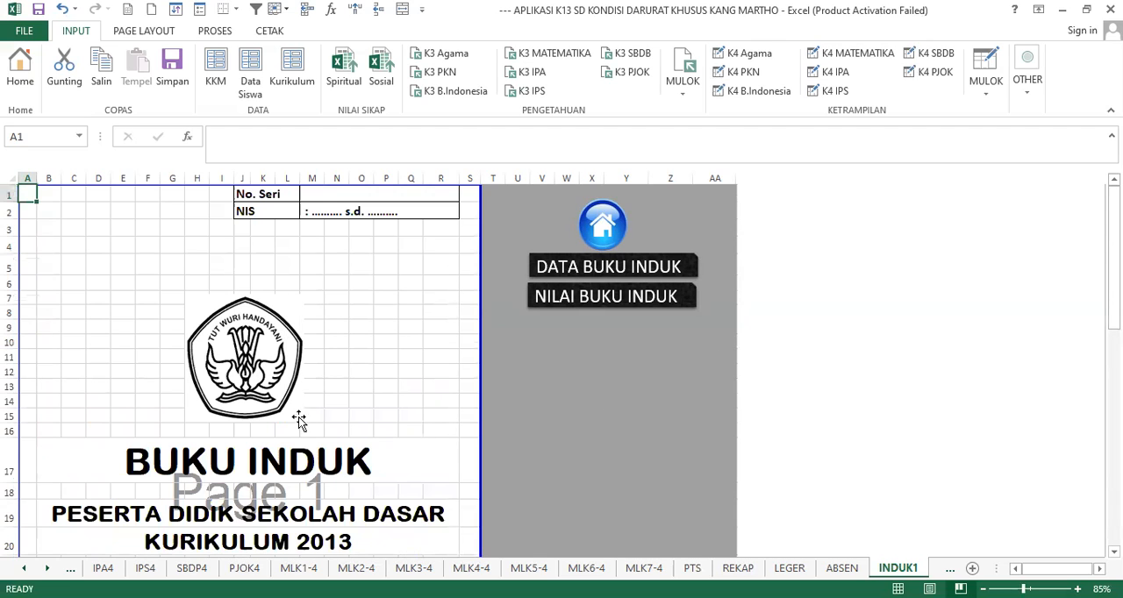
{"action": "scroll", "coordinate": [333, 390], "scroll_direction": "down", "scroll_amount": 4}
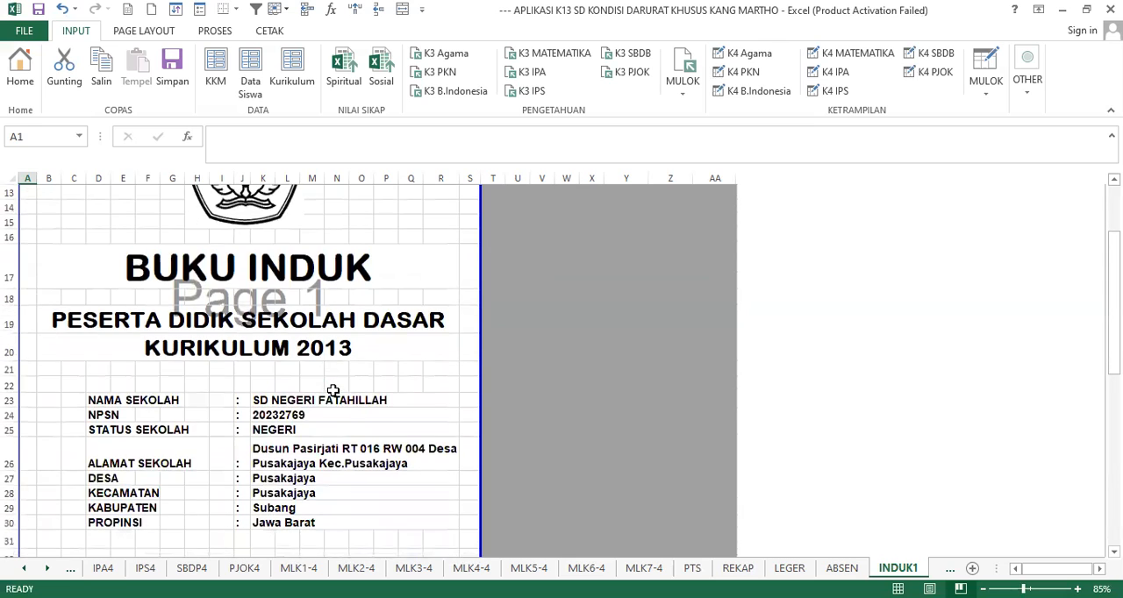
{"action": "scroll", "coordinate": [333, 391], "scroll_direction": "up", "scroll_amount": 4}
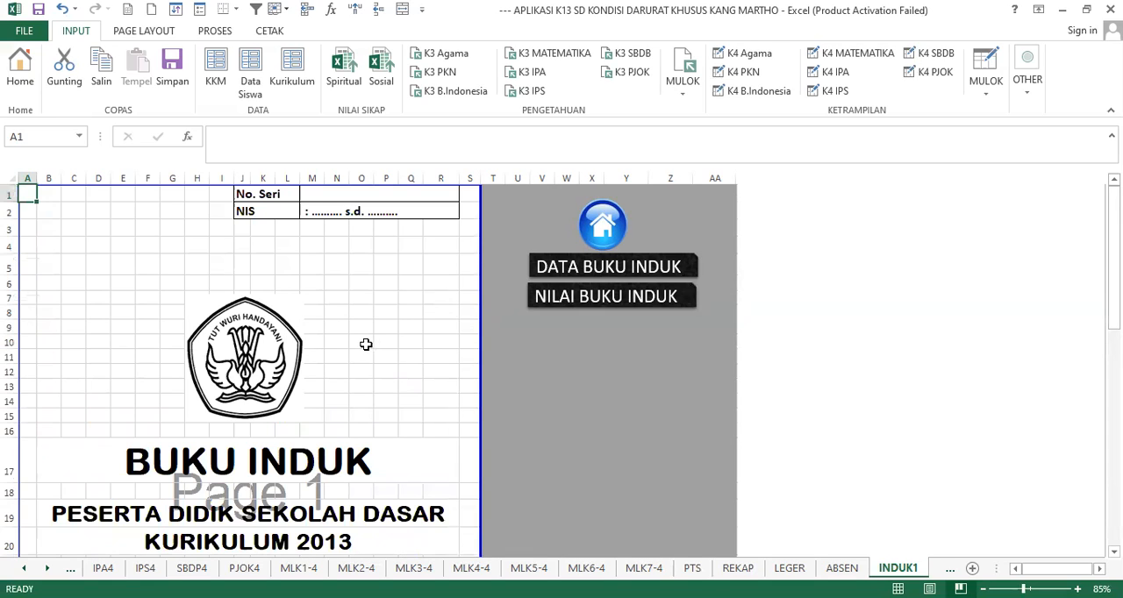
{"action": "left_click", "coordinate": [366, 314]}
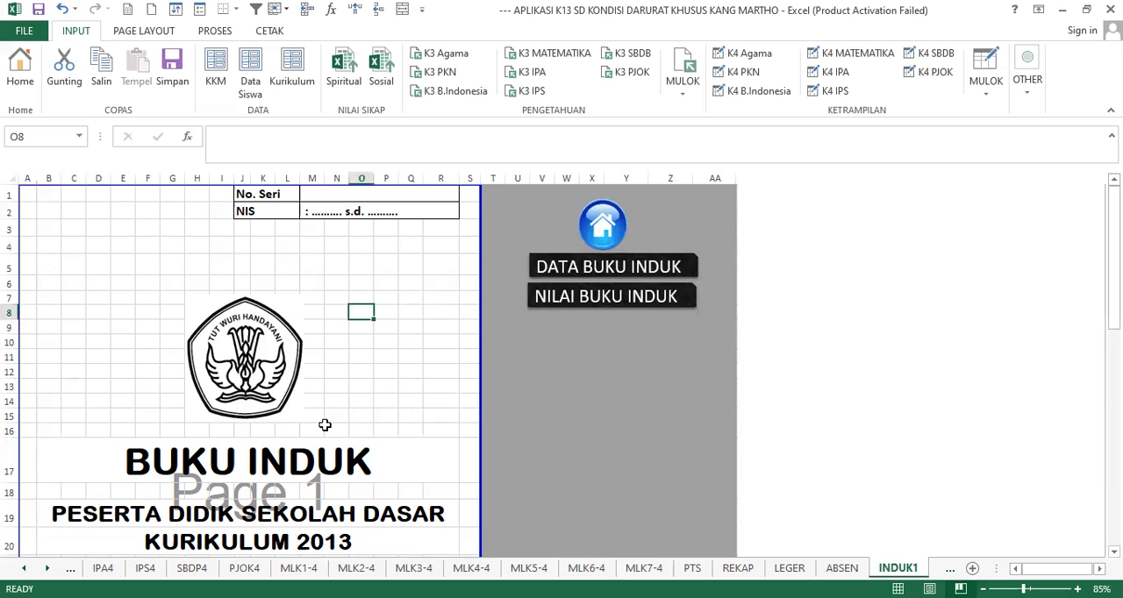
{"action": "scroll", "coordinate": [299, 411], "scroll_direction": "down", "scroll_amount": 1}
{"action": "scroll", "coordinate": [308, 396], "scroll_direction": "down", "scroll_amount": 3}
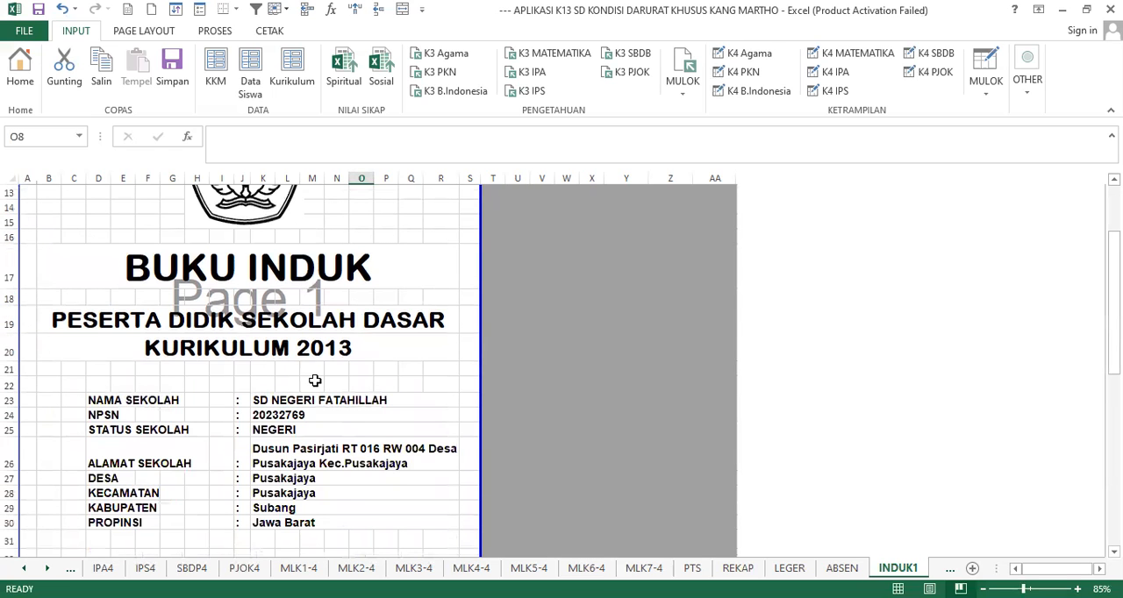
{"action": "scroll", "coordinate": [314, 380], "scroll_direction": "up", "scroll_amount": 3}
{"action": "scroll", "coordinate": [506, 310], "scroll_direction": "up", "scroll_amount": 1}
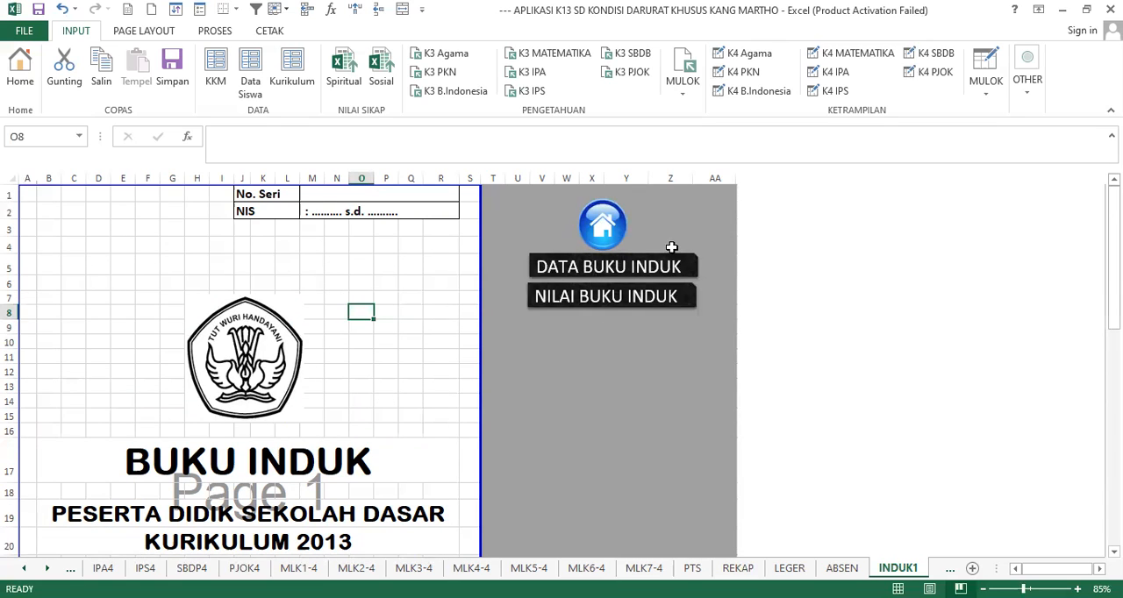
- Return to the home dashboard, open Cetak Raport PTS, and review the report's heading, student details and knowledge scores
{"action": "left_click", "coordinate": [604, 235]}
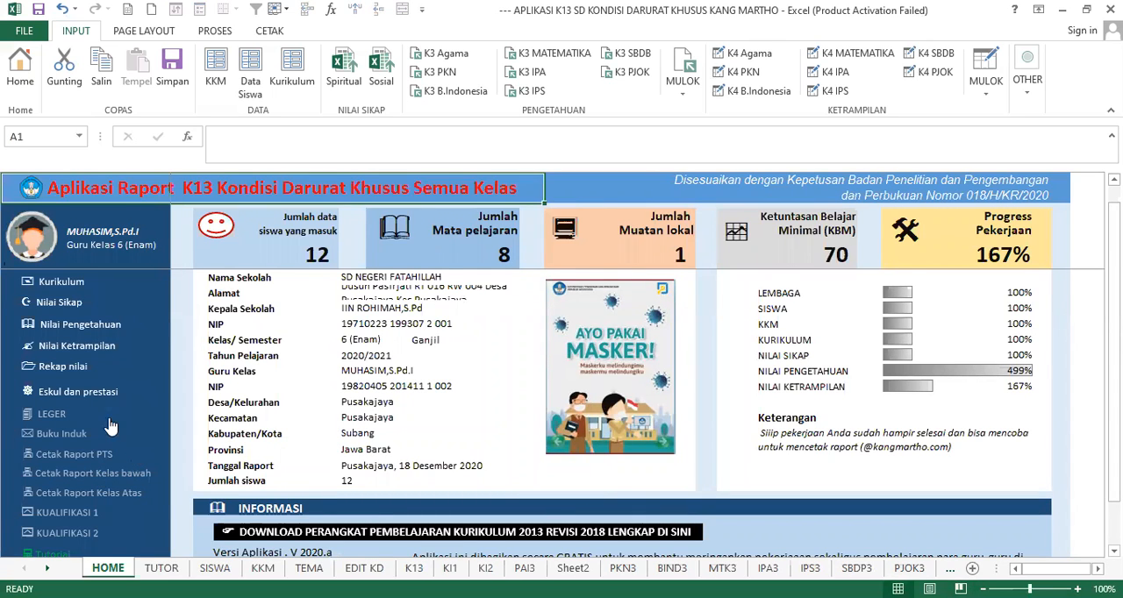
{"action": "scroll", "coordinate": [69, 414], "scroll_direction": "down", "scroll_amount": 1}
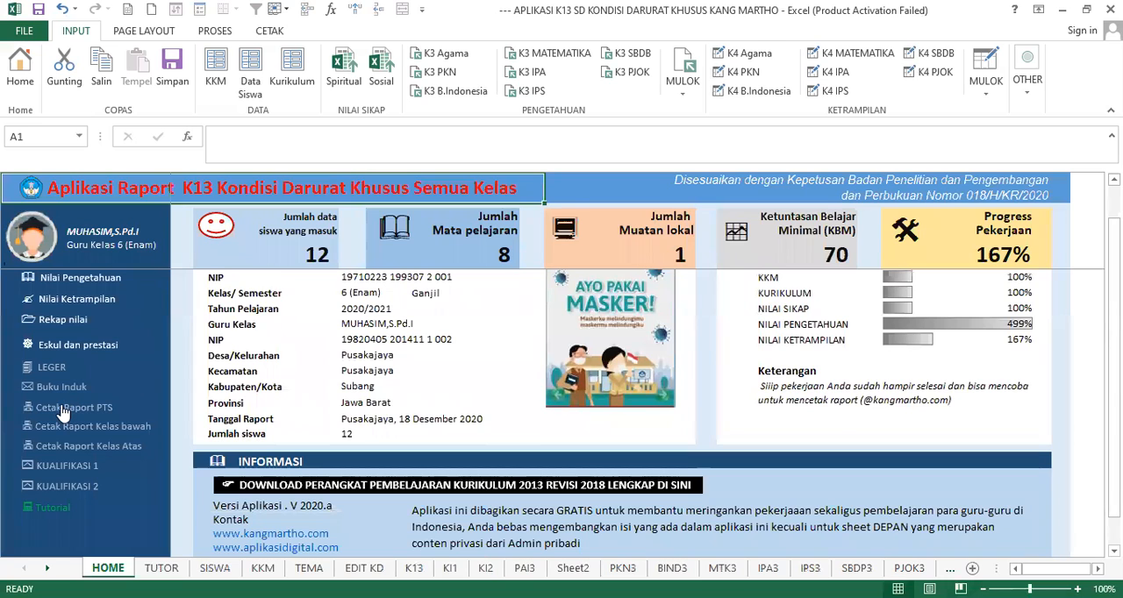
{"action": "left_click", "coordinate": [63, 408]}
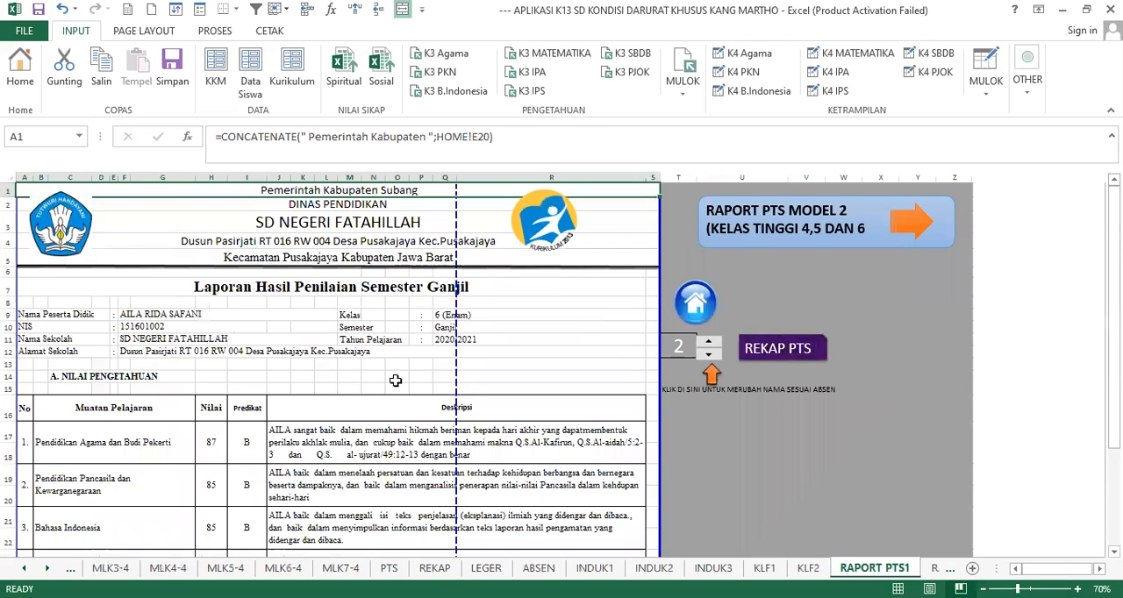
{"action": "scroll", "coordinate": [369, 361], "scroll_direction": "down", "scroll_amount": 1}
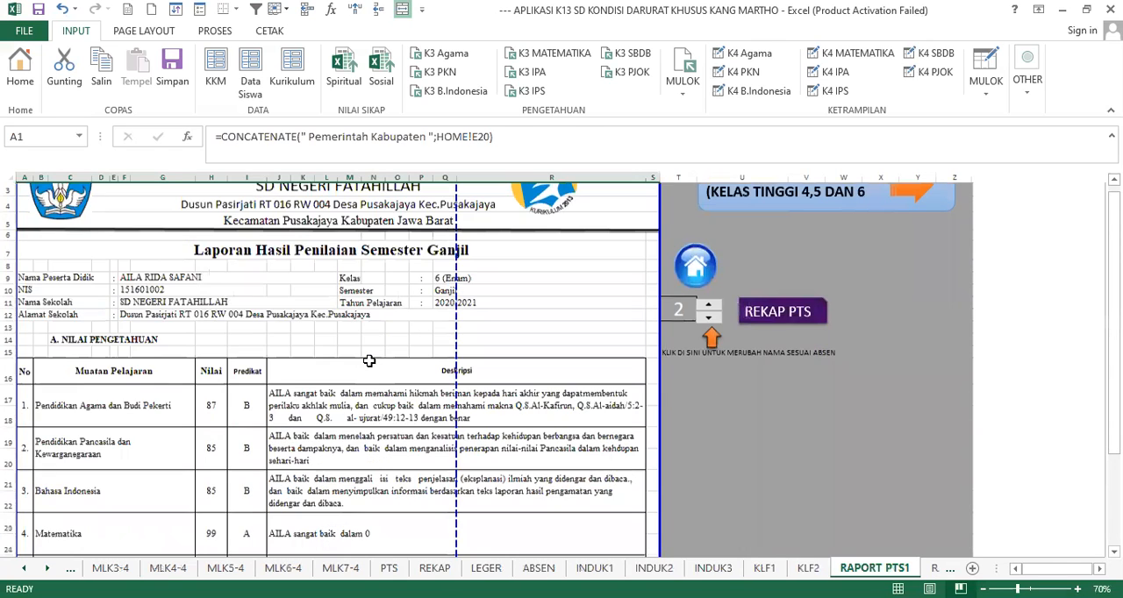
{"action": "scroll", "coordinate": [369, 361], "scroll_direction": "down", "scroll_amount": 1}
{"action": "scroll", "coordinate": [203, 305], "scroll_direction": "up", "scroll_amount": 2}
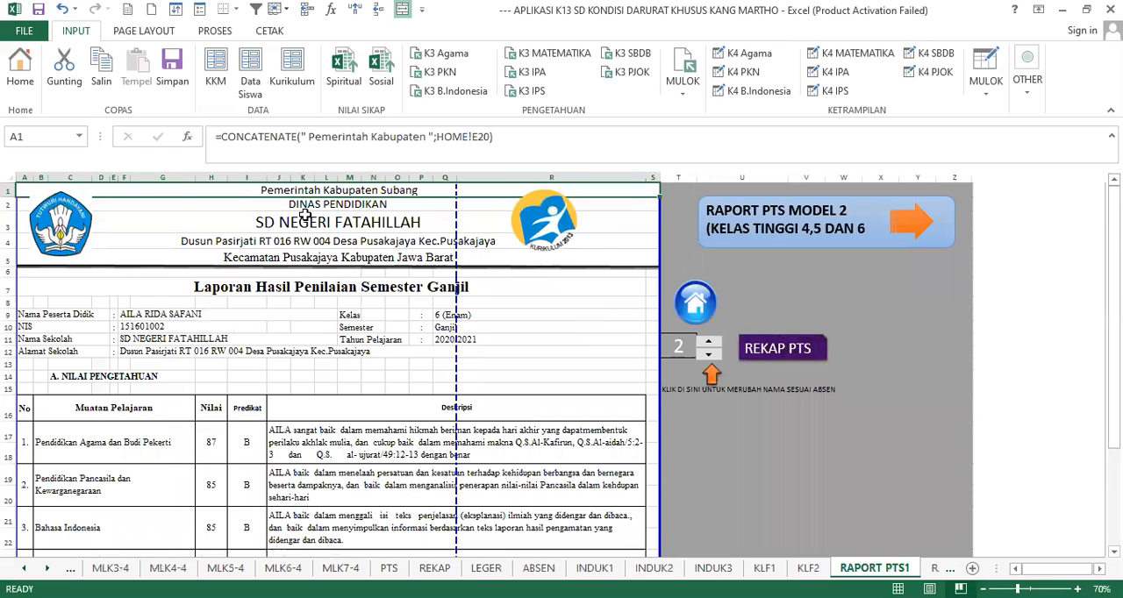
{"action": "left_click", "coordinate": [380, 282]}
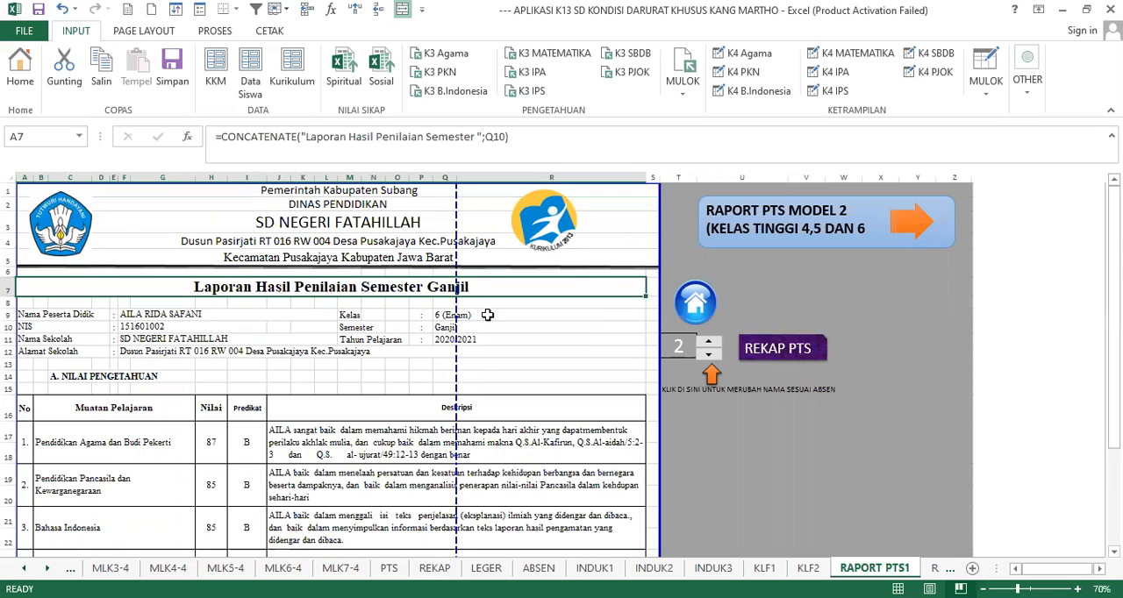
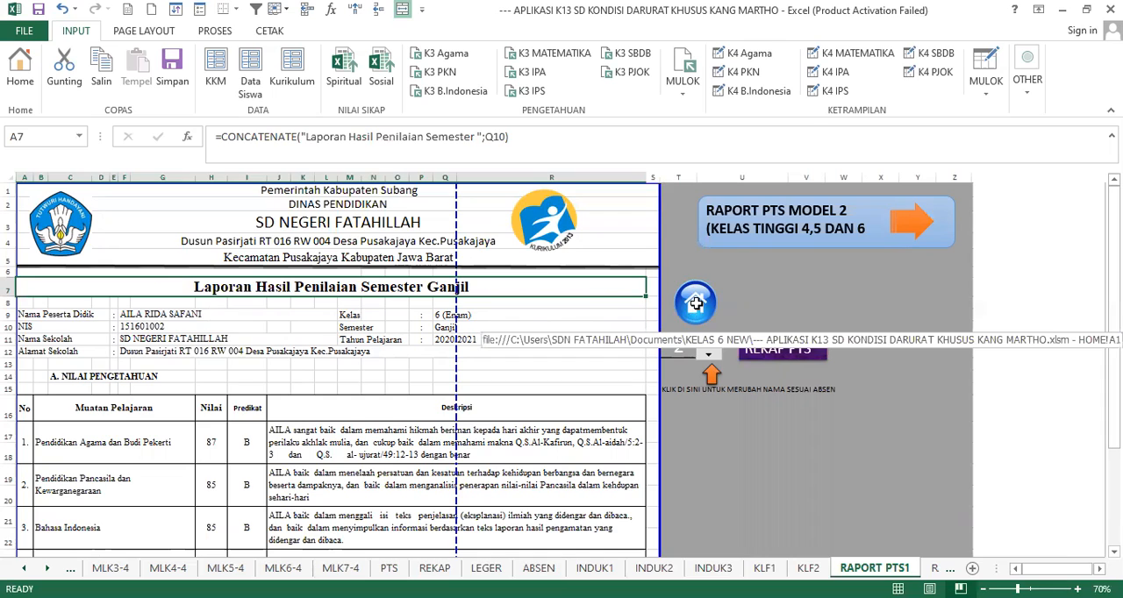
- Return to the home dashboard and check the class choices offered for Kelas/ Semester, leaving 6 (Enam) selected
{"action": "left_click", "coordinate": [695, 304]}
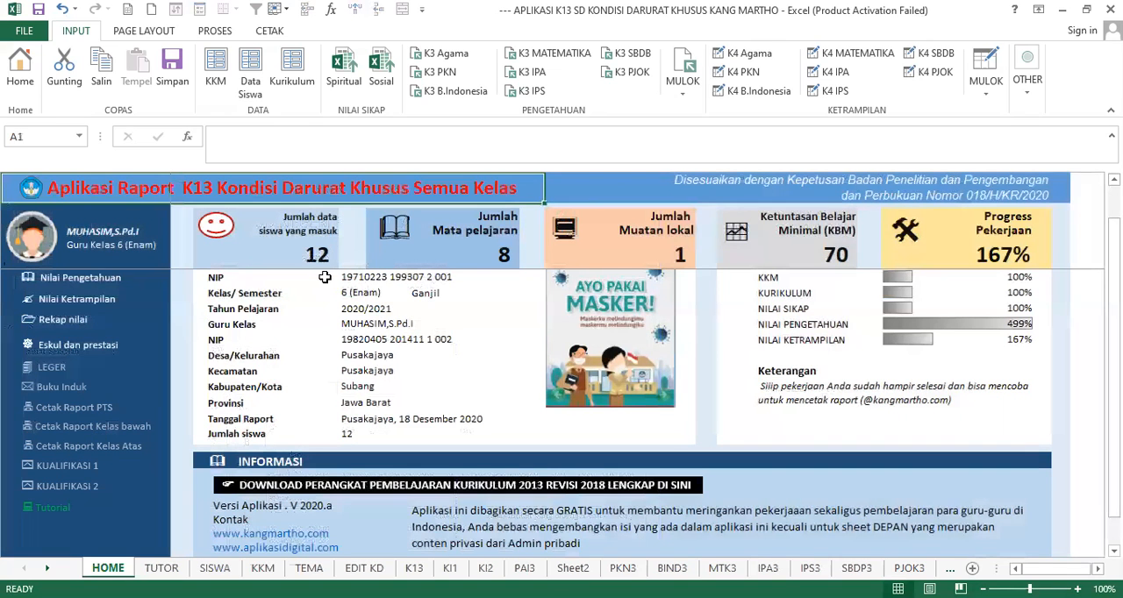
{"action": "scroll", "coordinate": [320, 312], "scroll_direction": "up", "scroll_amount": 1}
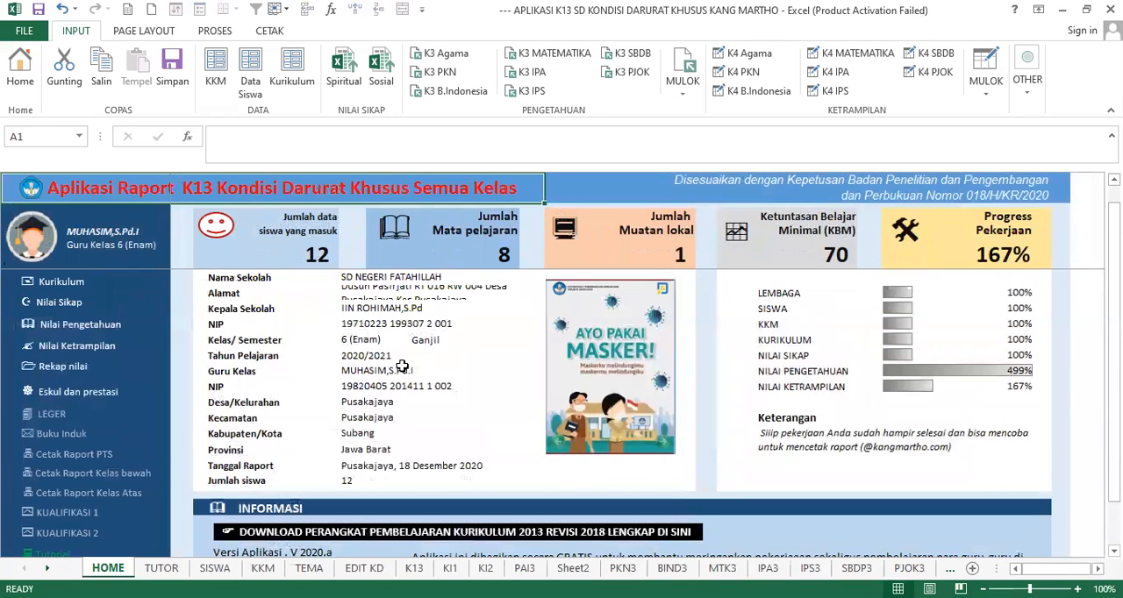
{"action": "left_click", "coordinate": [372, 340]}
{"action": "left_click", "coordinate": [416, 341]}
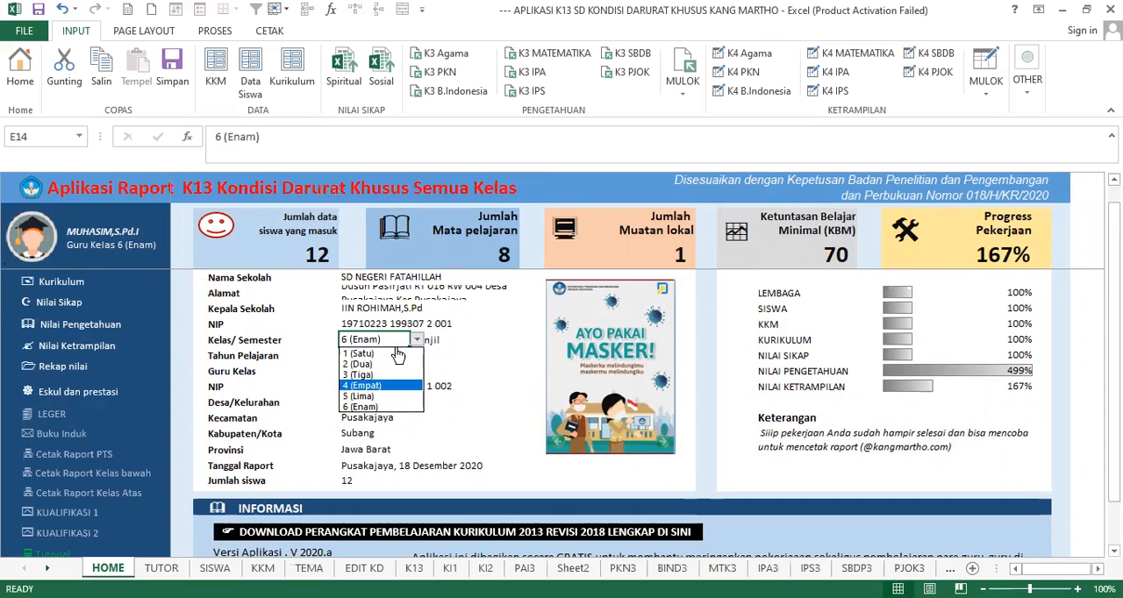
{"action": "left_click", "coordinate": [420, 347]}
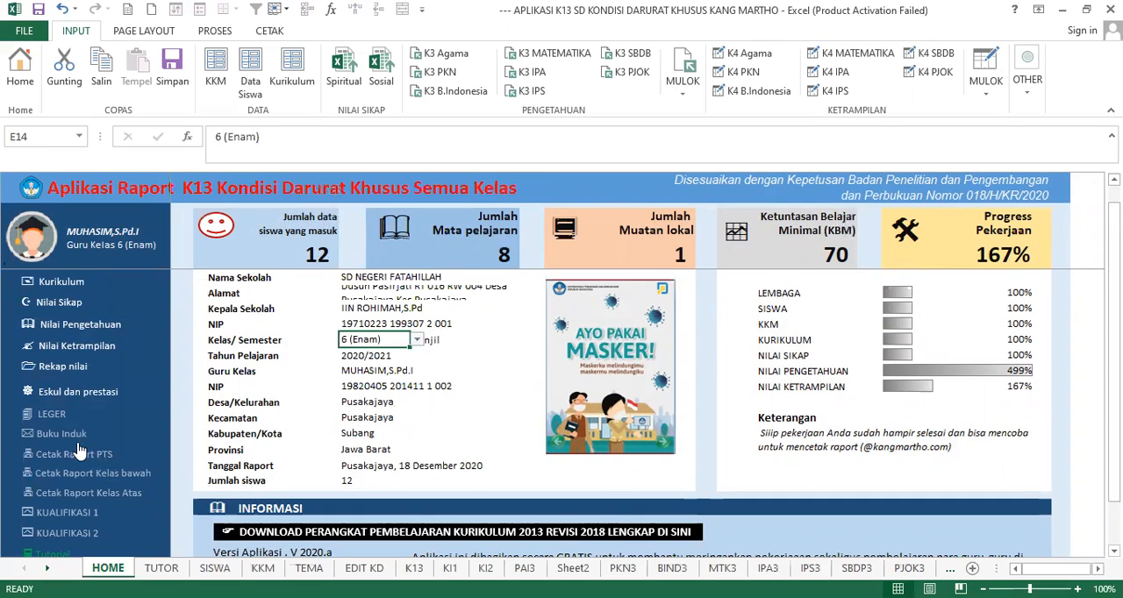
- Open Cetak Raport Kelas Atas and review the attitude descriptions, the knowledge and skills scores per subject, and the extracurricular section
{"action": "scroll", "coordinate": [79, 451], "scroll_direction": "down", "scroll_amount": 1}
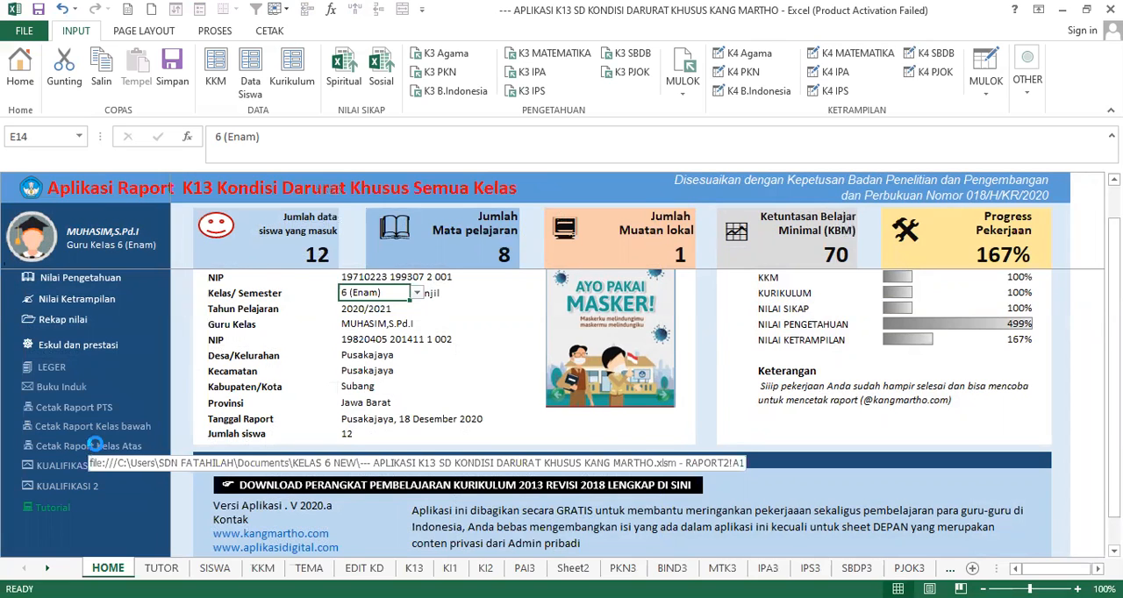
{"action": "left_click", "coordinate": [98, 449]}
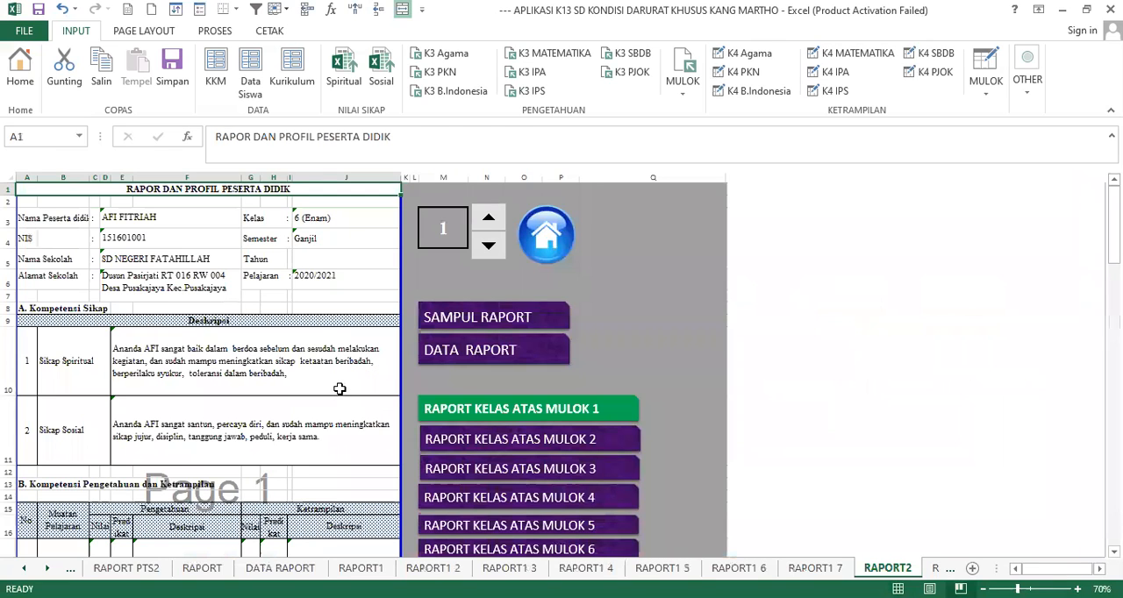
{"action": "scroll", "coordinate": [289, 362], "scroll_direction": "down", "scroll_amount": 1}
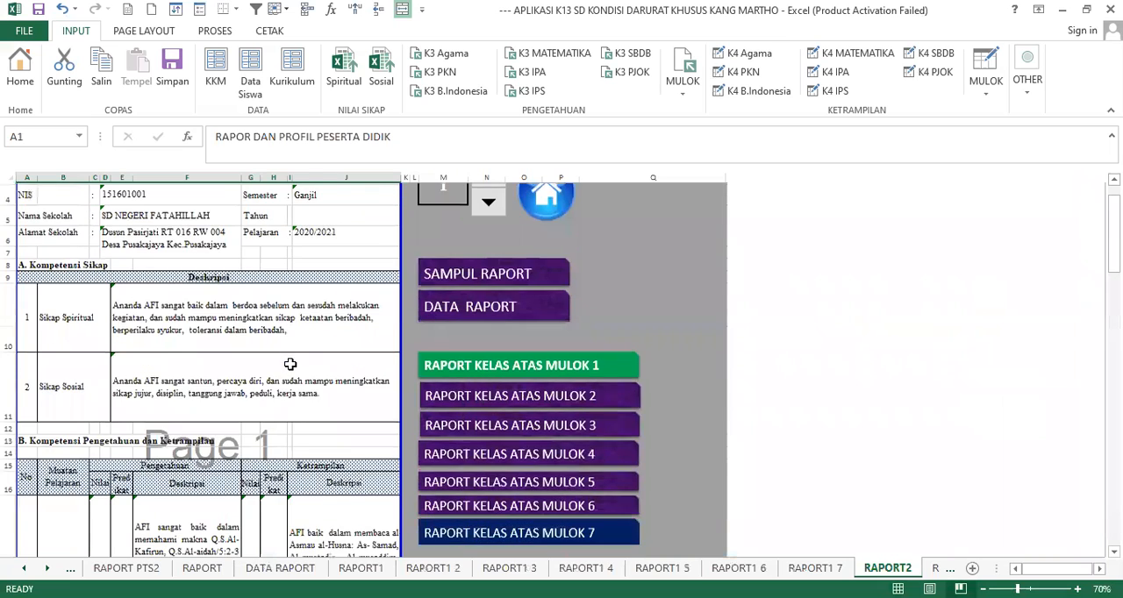
{"action": "scroll", "coordinate": [290, 363], "scroll_direction": "down", "scroll_amount": 7}
{"action": "scroll", "coordinate": [289, 363], "scroll_direction": "up", "scroll_amount": 8}
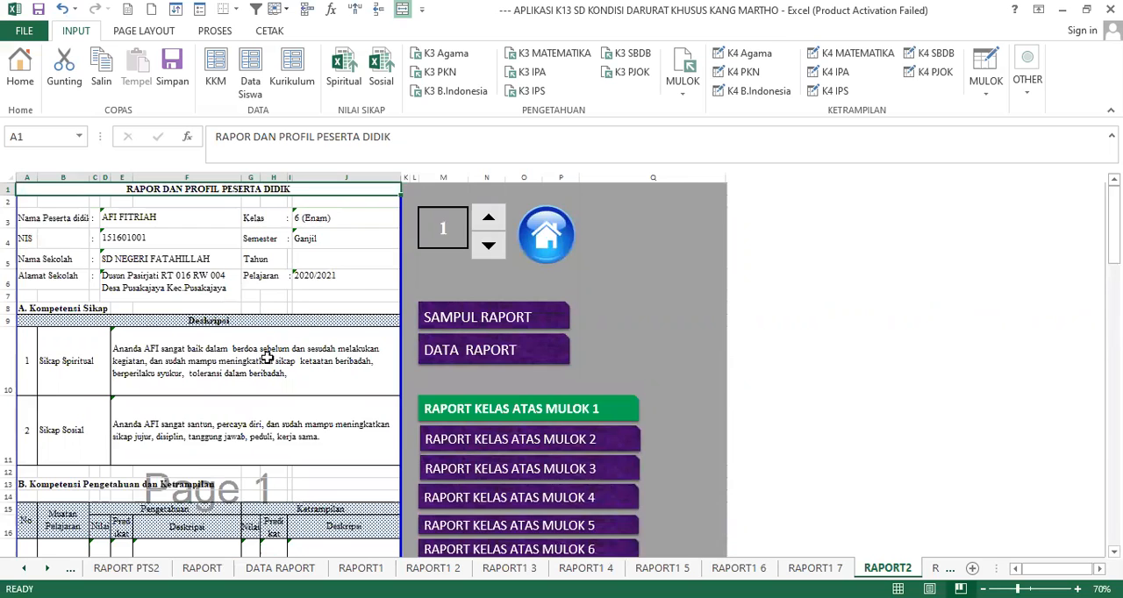
{"action": "scroll", "coordinate": [266, 358], "scroll_direction": "down", "scroll_amount": 2}
{"action": "scroll", "coordinate": [267, 357], "scroll_direction": "down", "scroll_amount": 7}
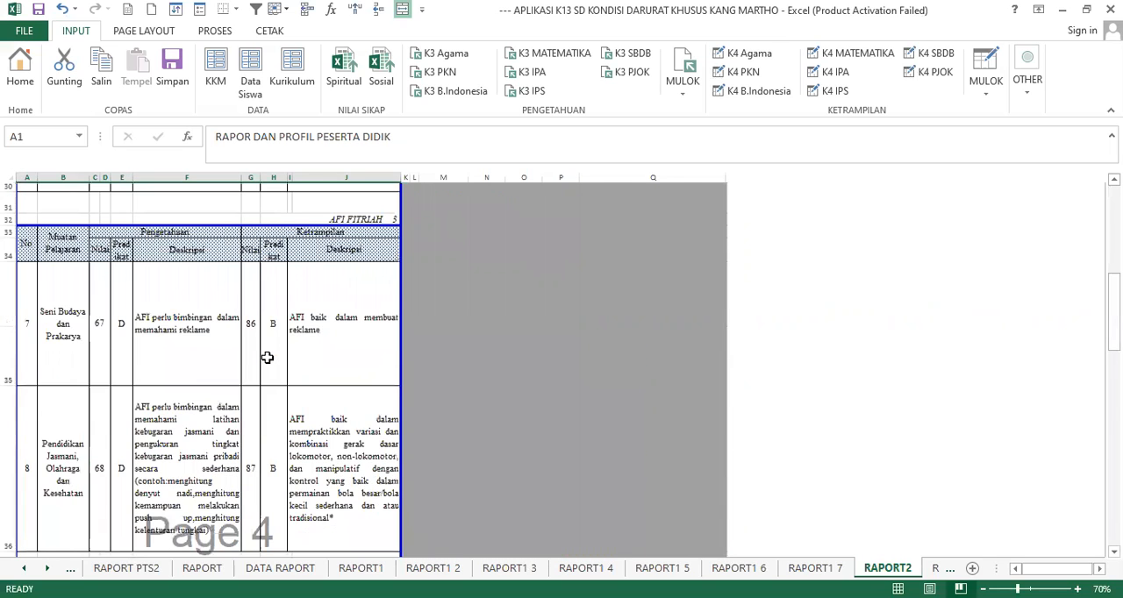
{"action": "scroll", "coordinate": [267, 358], "scroll_direction": "down", "scroll_amount": 1}
{"action": "scroll", "coordinate": [267, 361], "scroll_direction": "down", "scroll_amount": 3}
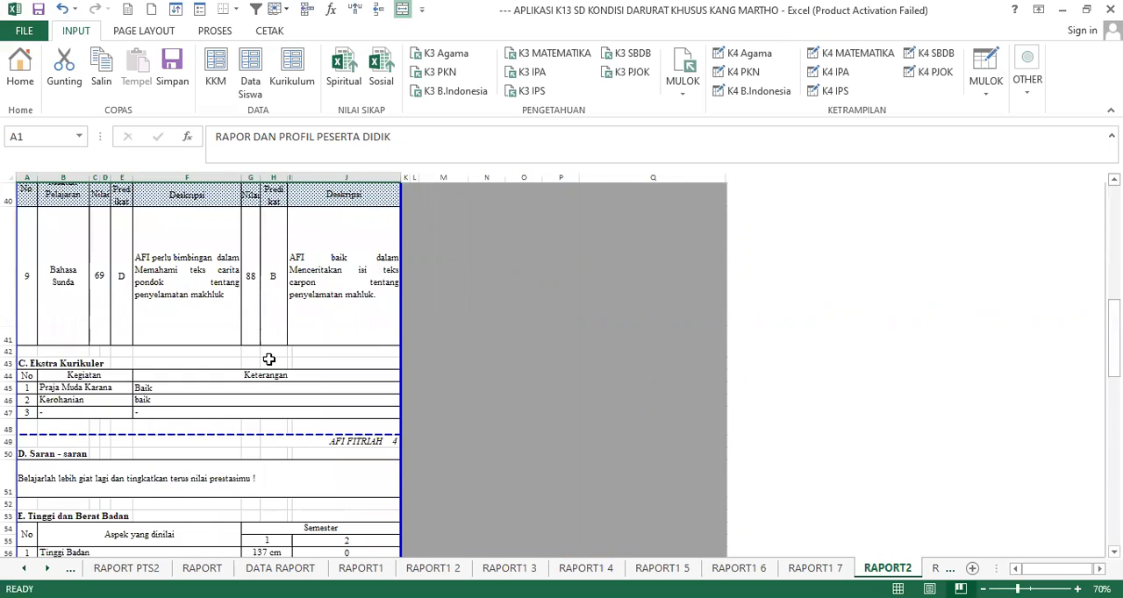
{"action": "scroll", "coordinate": [269, 360], "scroll_direction": "down", "scroll_amount": 3}
{"action": "scroll", "coordinate": [269, 360], "scroll_direction": "up", "scroll_amount": 3}
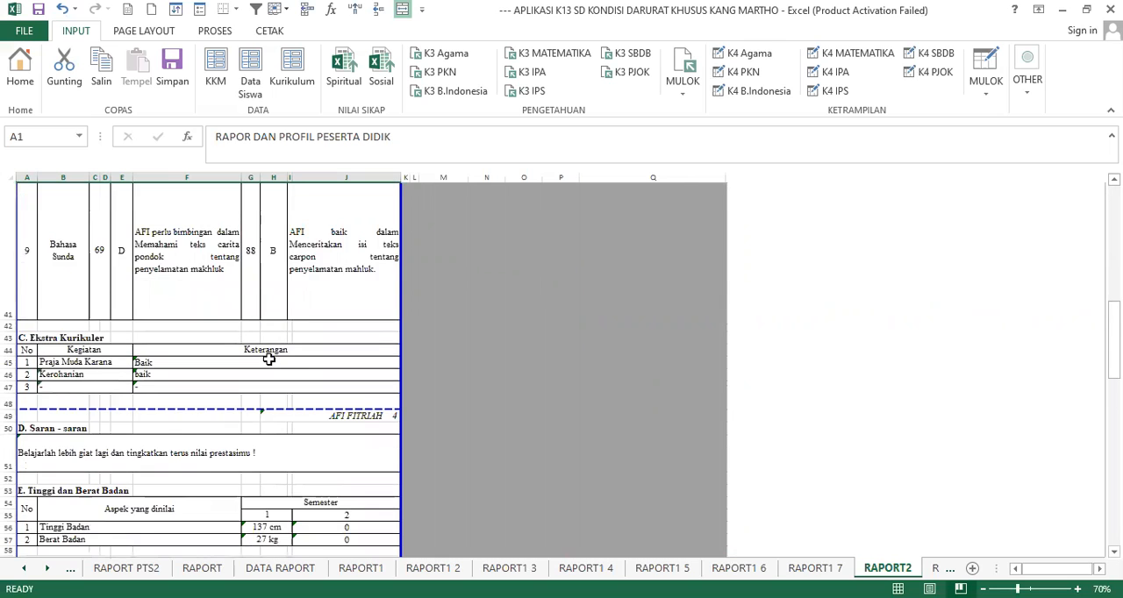
{"action": "scroll", "coordinate": [268, 359], "scroll_direction": "up", "scroll_amount": 1}
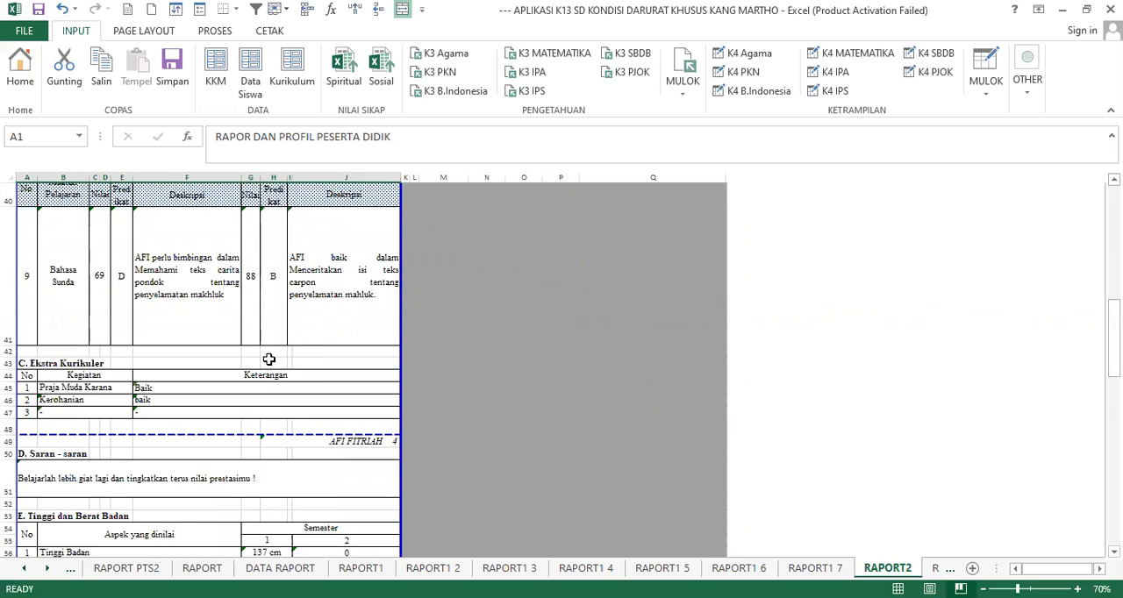
{"action": "scroll", "coordinate": [268, 359], "scroll_direction": "down", "scroll_amount": 3}
{"action": "scroll", "coordinate": [268, 360], "scroll_direction": "up", "scroll_amount": 9}
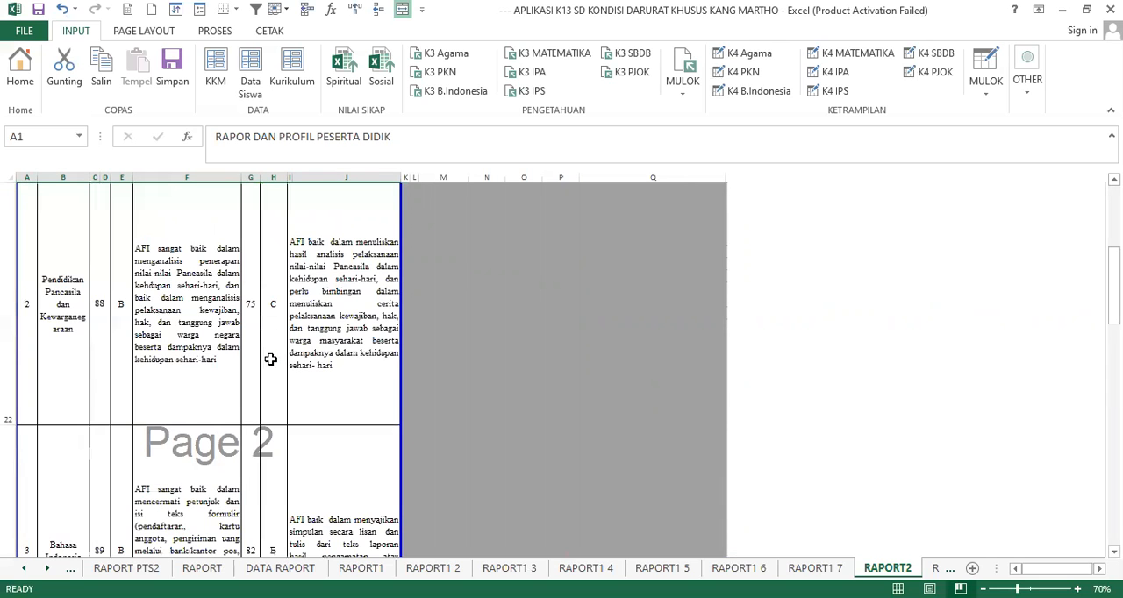
{"action": "scroll", "coordinate": [270, 360], "scroll_direction": "down", "scroll_amount": 3}
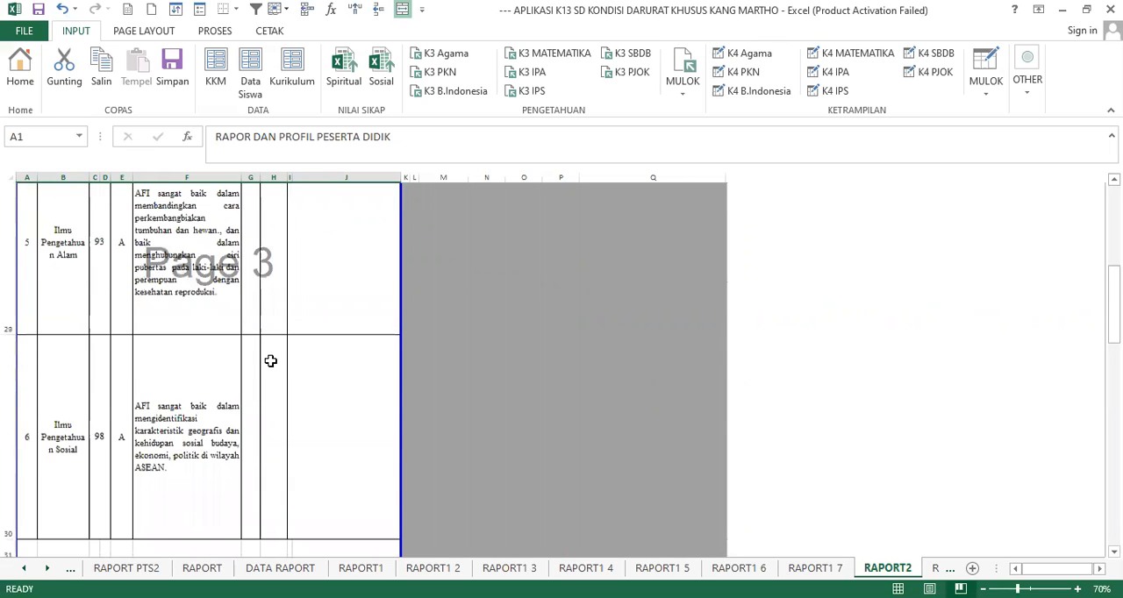
- Examine the upper-class report's closing sections on body measurements, health, achievements, absences and signatures, and go back to its beginning
{"action": "scroll", "coordinate": [270, 360], "scroll_direction": "down", "scroll_amount": 6}
{"action": "scroll", "coordinate": [270, 362], "scroll_direction": "down", "scroll_amount": 2}
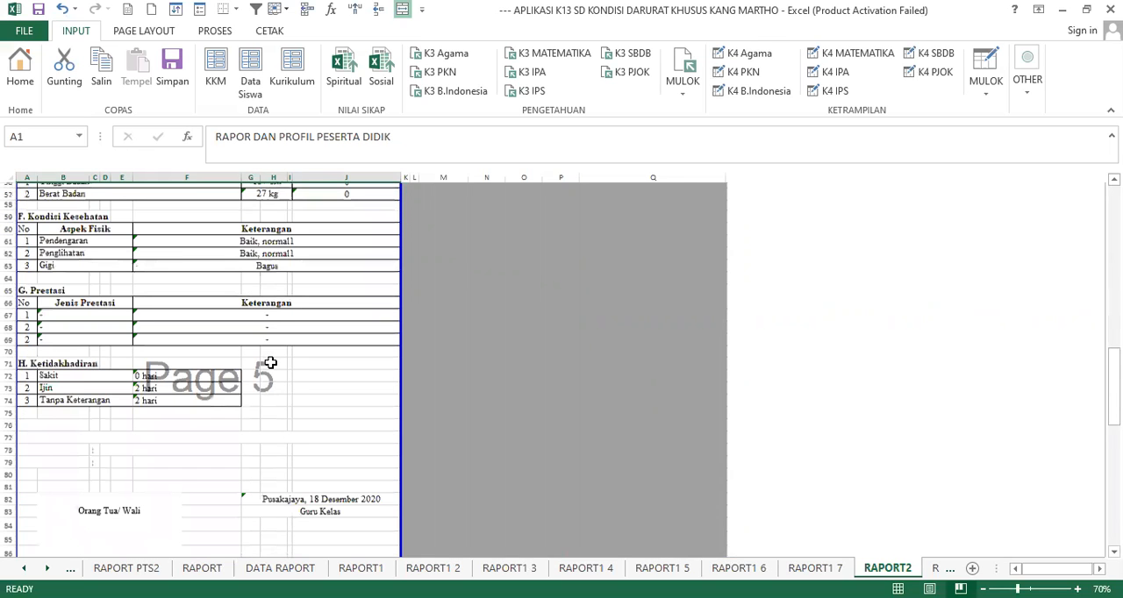
{"action": "scroll", "coordinate": [270, 362], "scroll_direction": "down", "scroll_amount": 1}
{"action": "scroll", "coordinate": [270, 362], "scroll_direction": "up", "scroll_amount": 3}
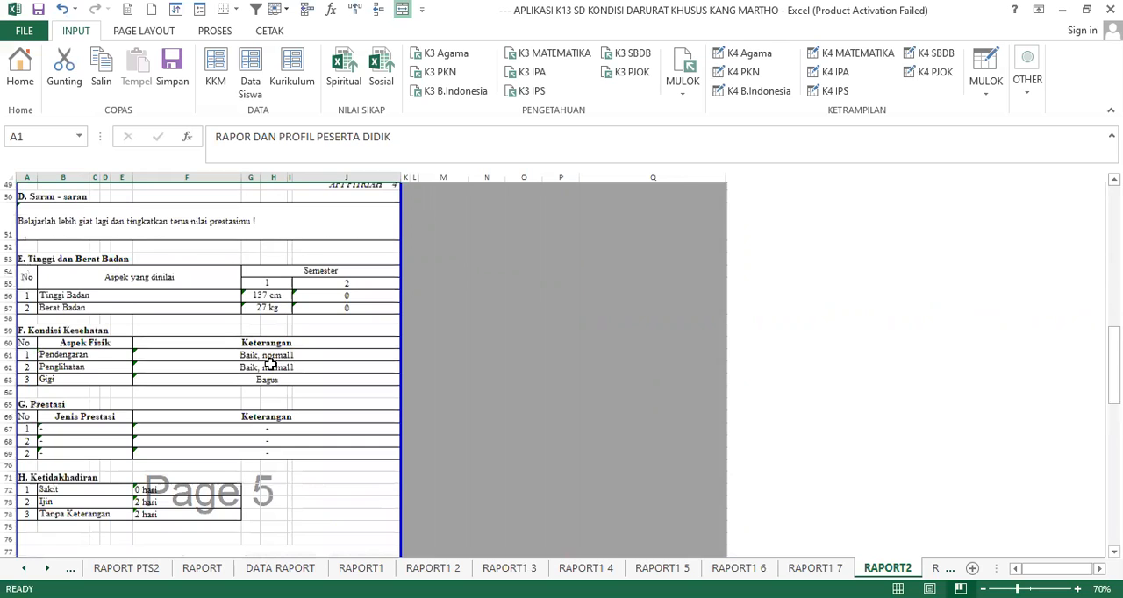
{"action": "scroll", "coordinate": [270, 362], "scroll_direction": "up", "scroll_amount": 1}
{"action": "scroll", "coordinate": [270, 370], "scroll_direction": "down", "scroll_amount": 8}
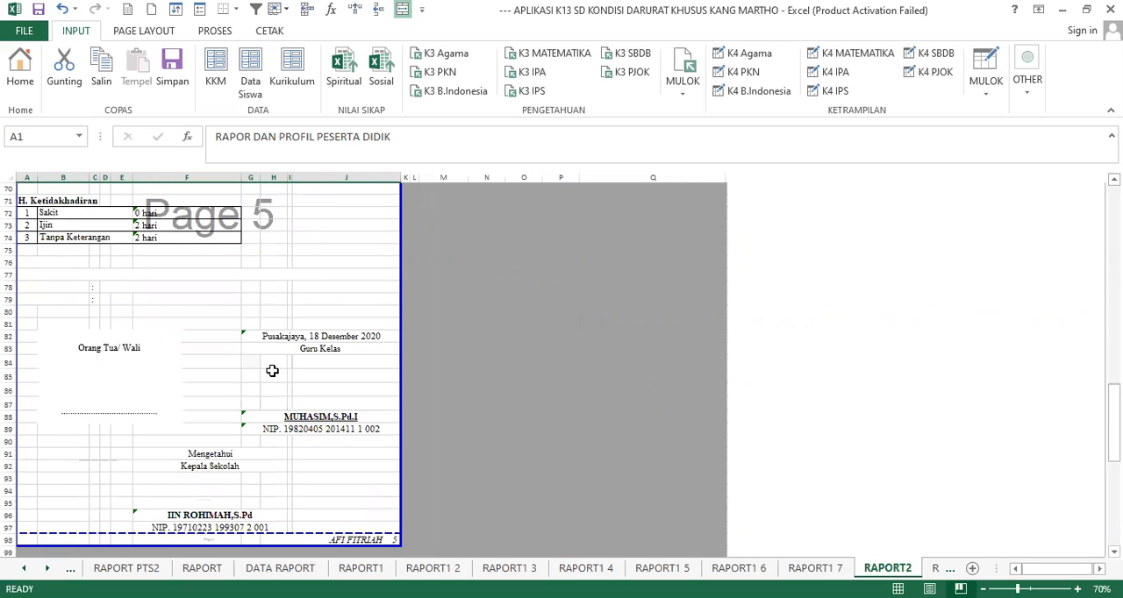
{"action": "scroll", "coordinate": [272, 371], "scroll_direction": "down", "scroll_amount": 1}
{"action": "scroll", "coordinate": [272, 371], "scroll_direction": "up", "scroll_amount": 5}
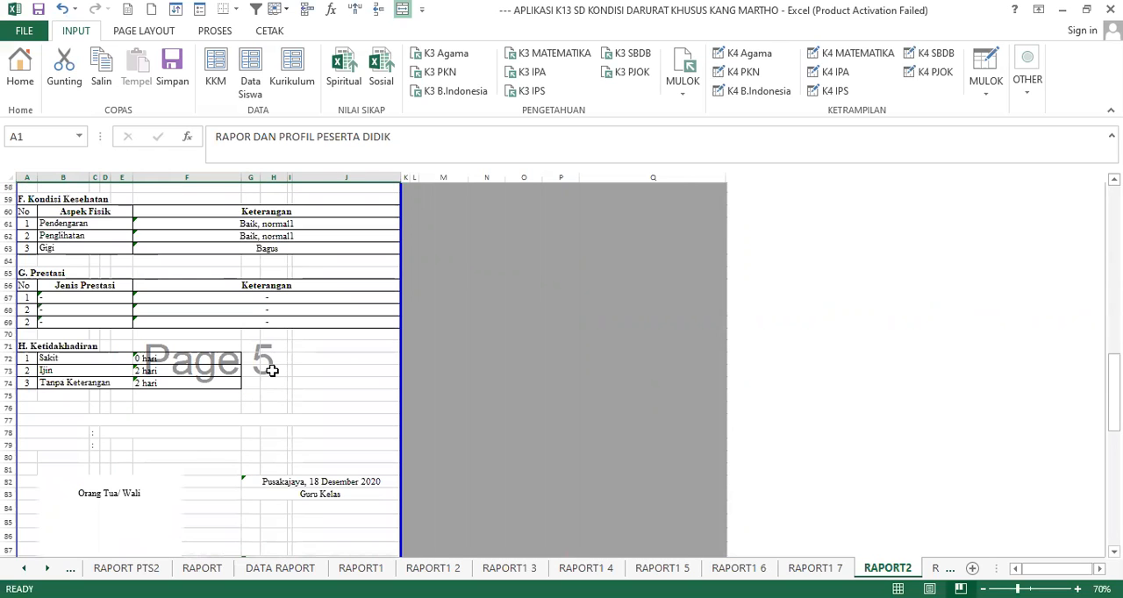
{"action": "scroll", "coordinate": [271, 371], "scroll_direction": "up", "scroll_amount": 19}
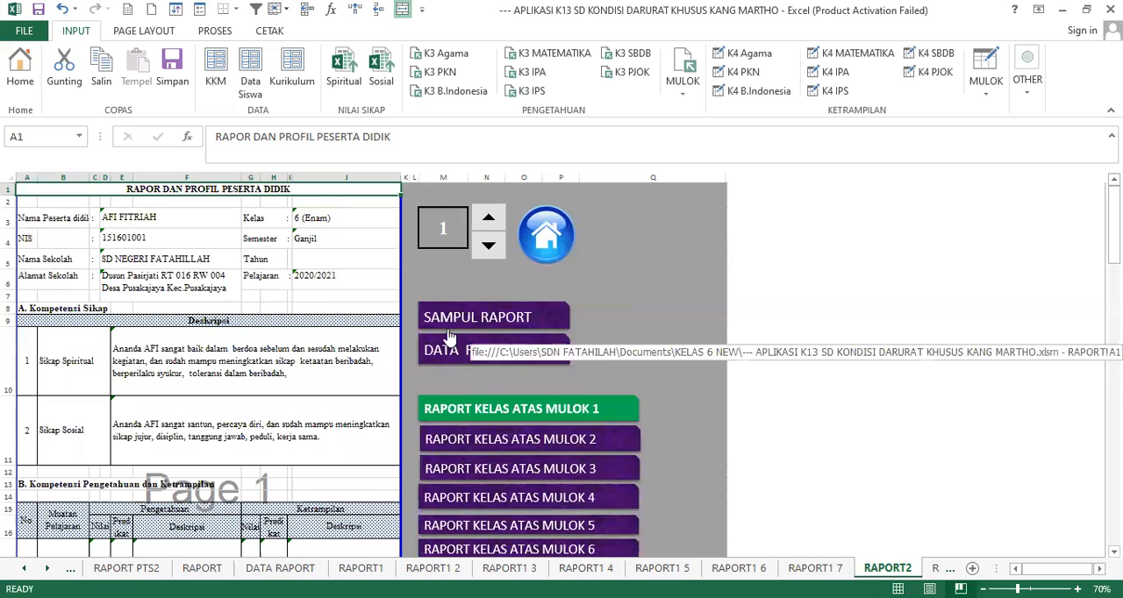
- Open Sampul Raport and look through the report's cover page and the school identity page
{"action": "left_click", "coordinate": [511, 326]}
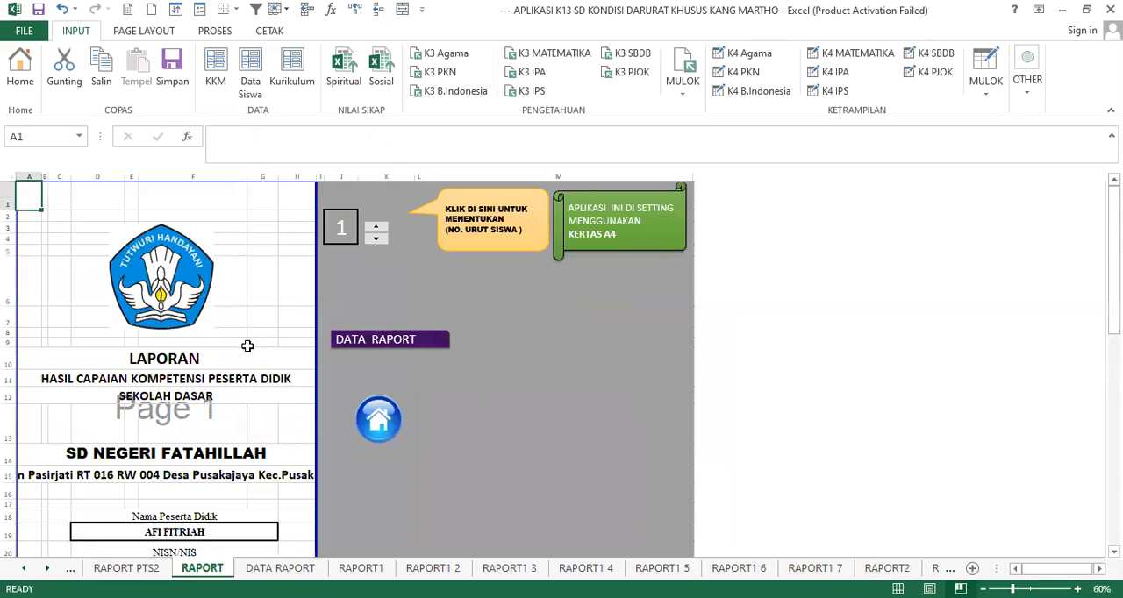
{"action": "scroll", "coordinate": [213, 328], "scroll_direction": "down", "scroll_amount": 8}
{"action": "scroll", "coordinate": [213, 316], "scroll_direction": "down", "scroll_amount": 3}
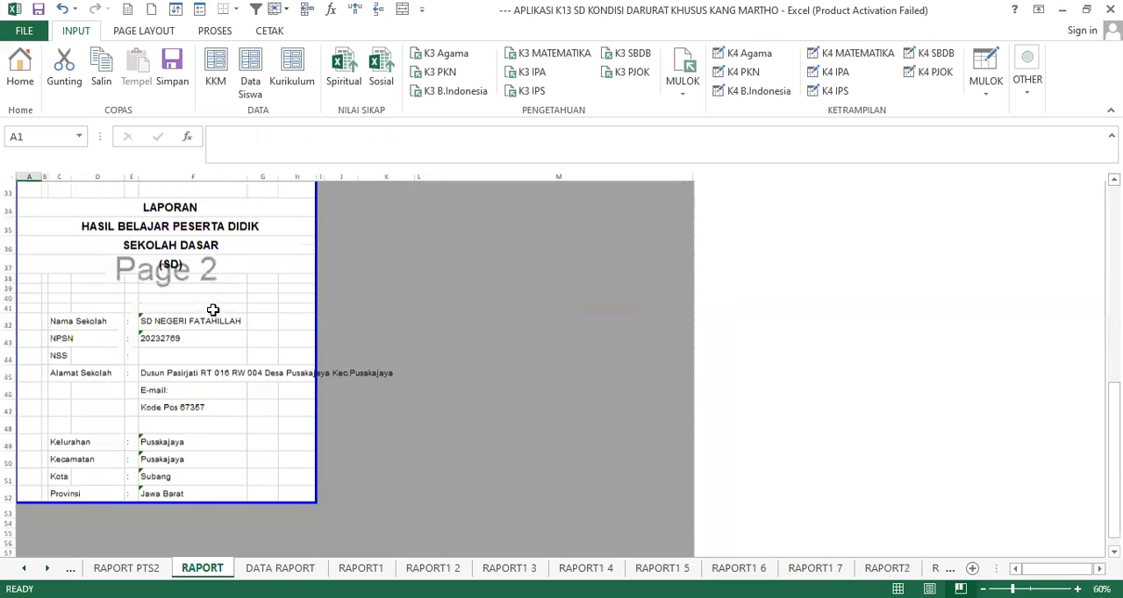
{"action": "scroll", "coordinate": [213, 310], "scroll_direction": "up", "scroll_amount": 2}
{"action": "scroll", "coordinate": [211, 309], "scroll_direction": "up", "scroll_amount": 6}
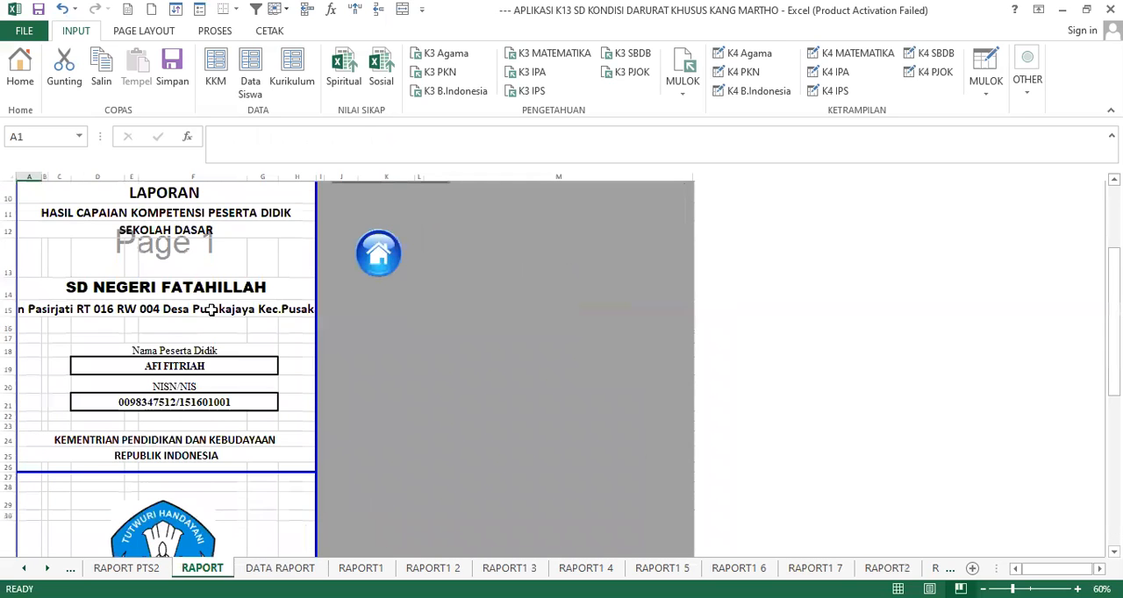
{"action": "scroll", "coordinate": [211, 309], "scroll_direction": "up", "scroll_amount": 2}
{"action": "scroll", "coordinate": [498, 308], "scroll_direction": "up", "scroll_amount": 1}
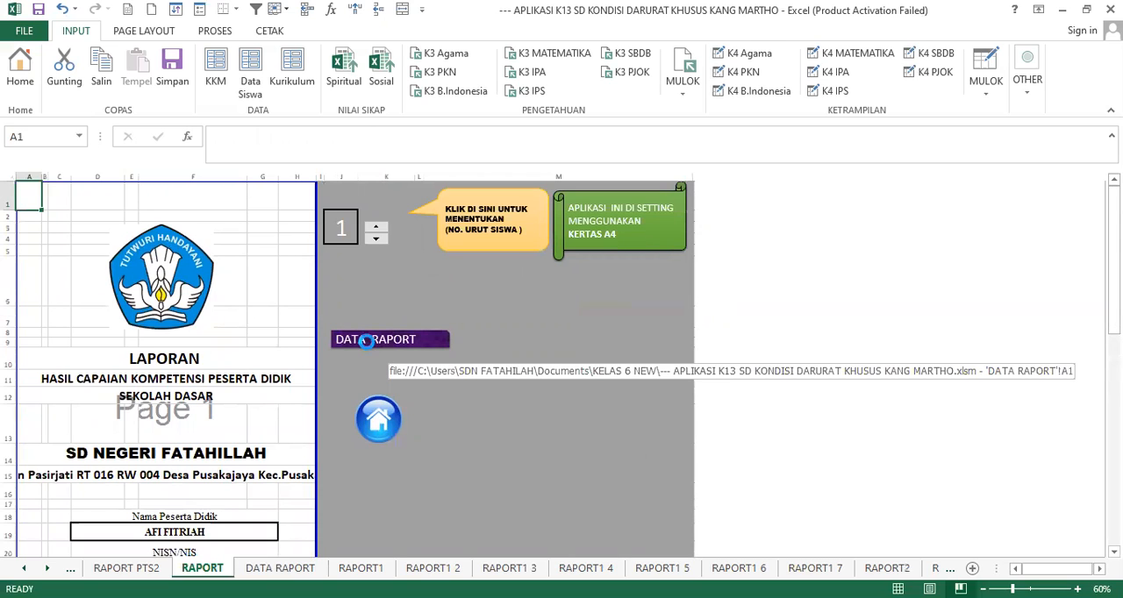
- Open Data Raport, browse several students' identity pages by serial number, and set the number to 1
{"action": "left_click", "coordinate": [368, 347]}
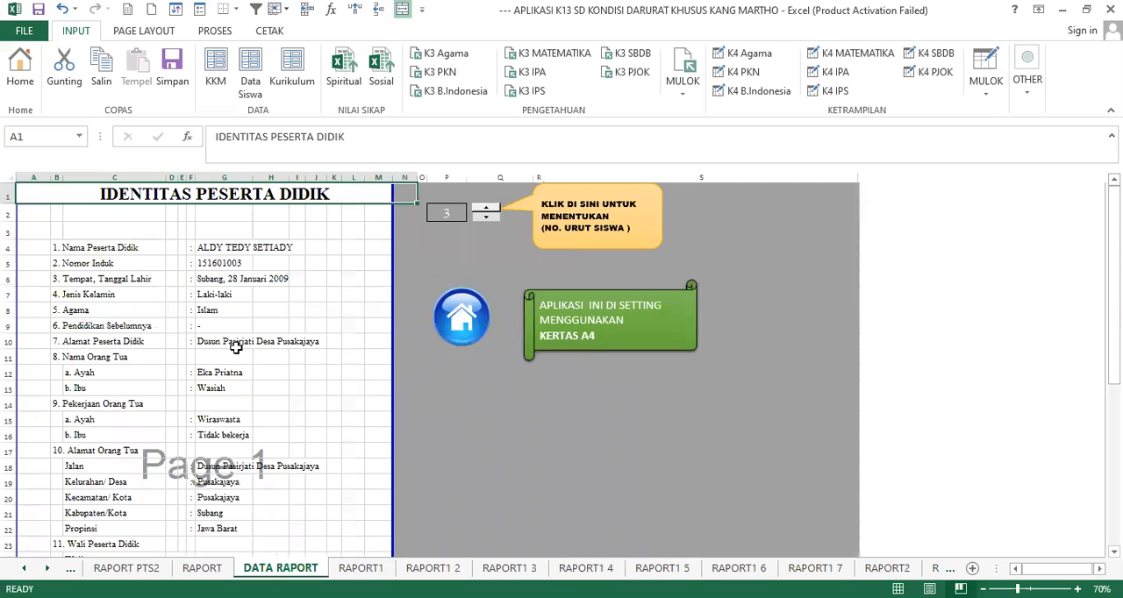
{"action": "scroll", "coordinate": [235, 343], "scroll_direction": "down", "scroll_amount": 7}
{"action": "scroll", "coordinate": [236, 340], "scroll_direction": "up", "scroll_amount": 7}
{"action": "left_click", "coordinate": [484, 218]}
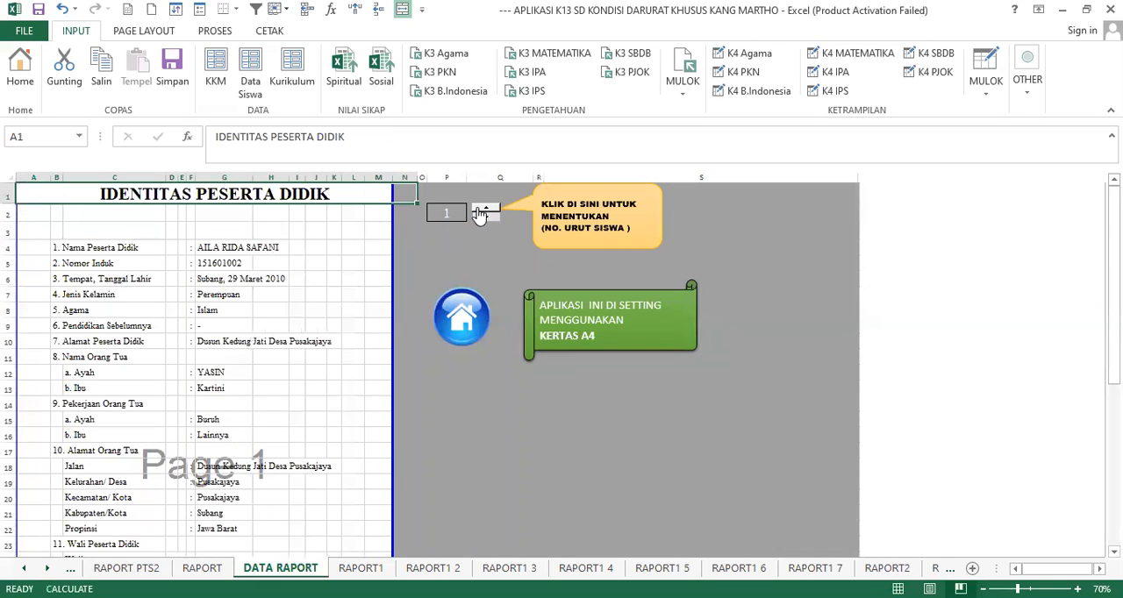
{"action": "left_click", "coordinate": [482, 210]}
{"action": "left_click", "coordinate": [481, 210]}
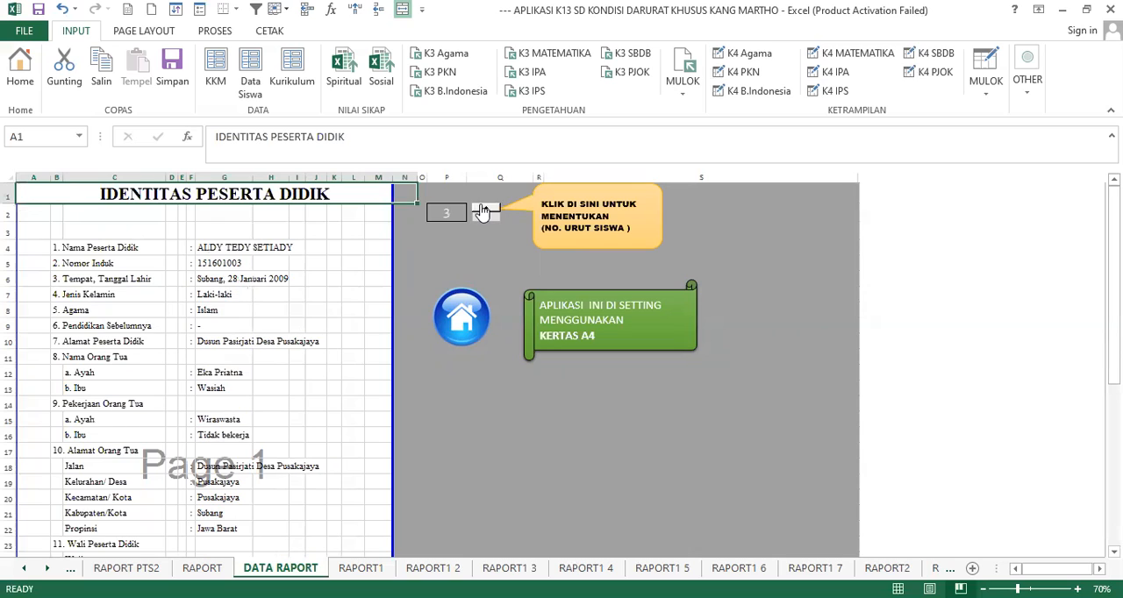
{"action": "left_click", "coordinate": [482, 209]}
{"action": "left_click", "coordinate": [481, 210]}
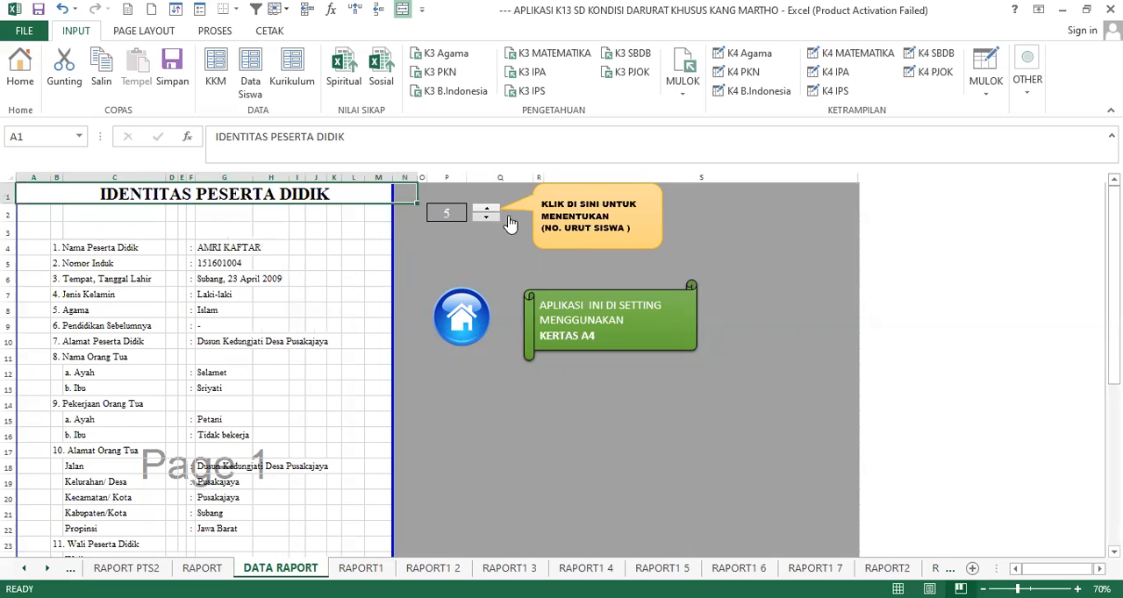
{"action": "left_click", "coordinate": [493, 217]}
{"action": "left_click", "coordinate": [493, 218]}
{"action": "left_click", "coordinate": [488, 218]}
{"action": "left_click", "coordinate": [487, 217]}
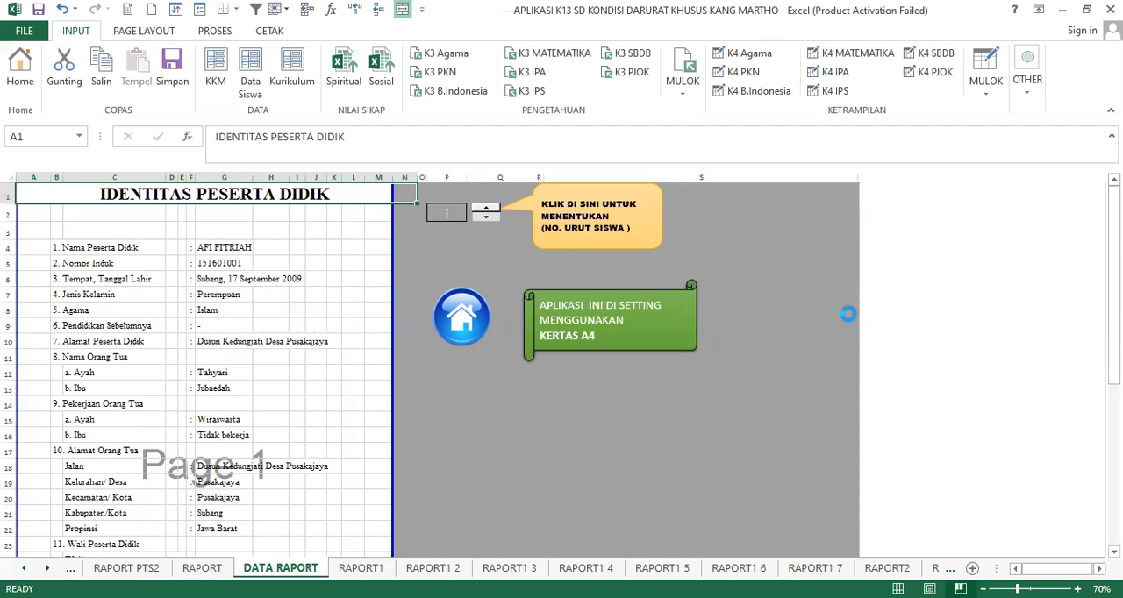
- Set up printing of the student identity sheet on the EPSON L3150 Series with A4 document size, and return to the sheet without printing
{"action": "key", "text": "ctrl+p"}
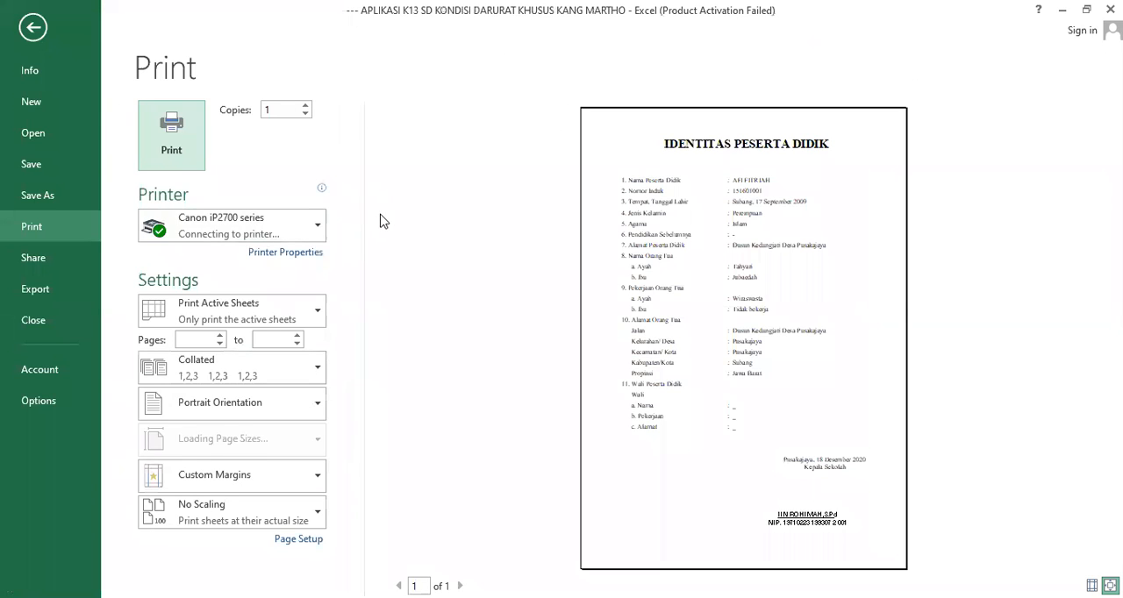
{"action": "left_click", "coordinate": [308, 228]}
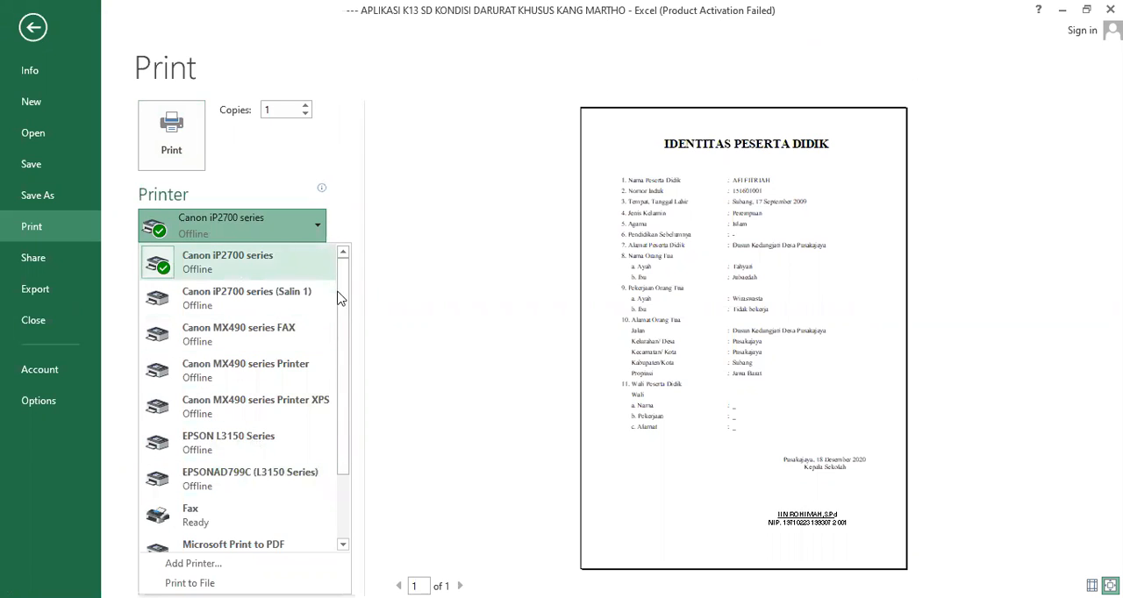
{"action": "left_click", "coordinate": [247, 450]}
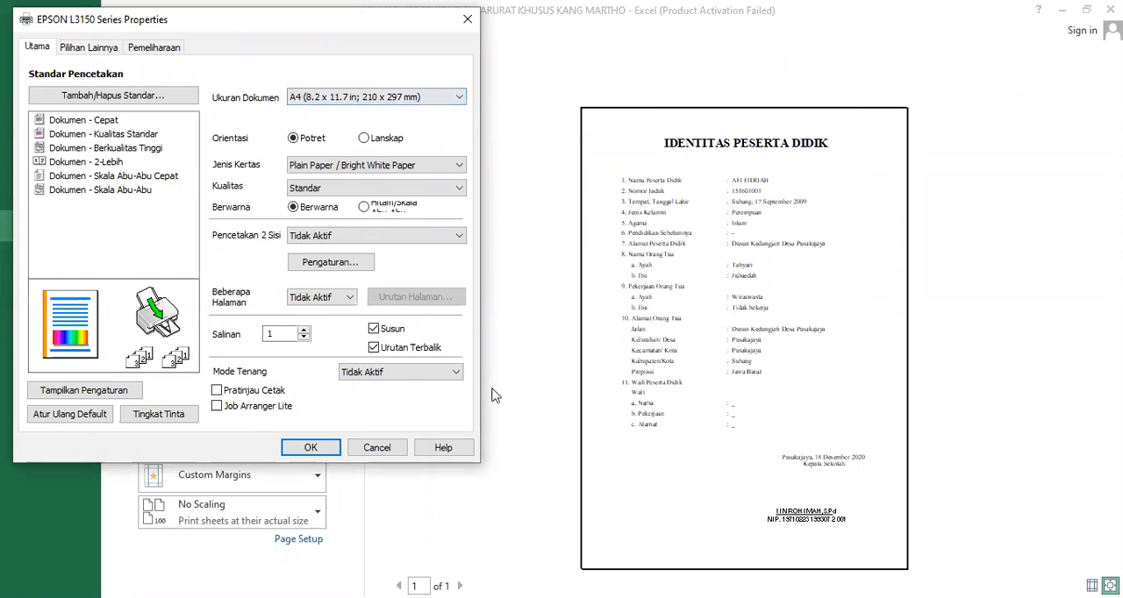
{"action": "left_click", "coordinate": [445, 100]}
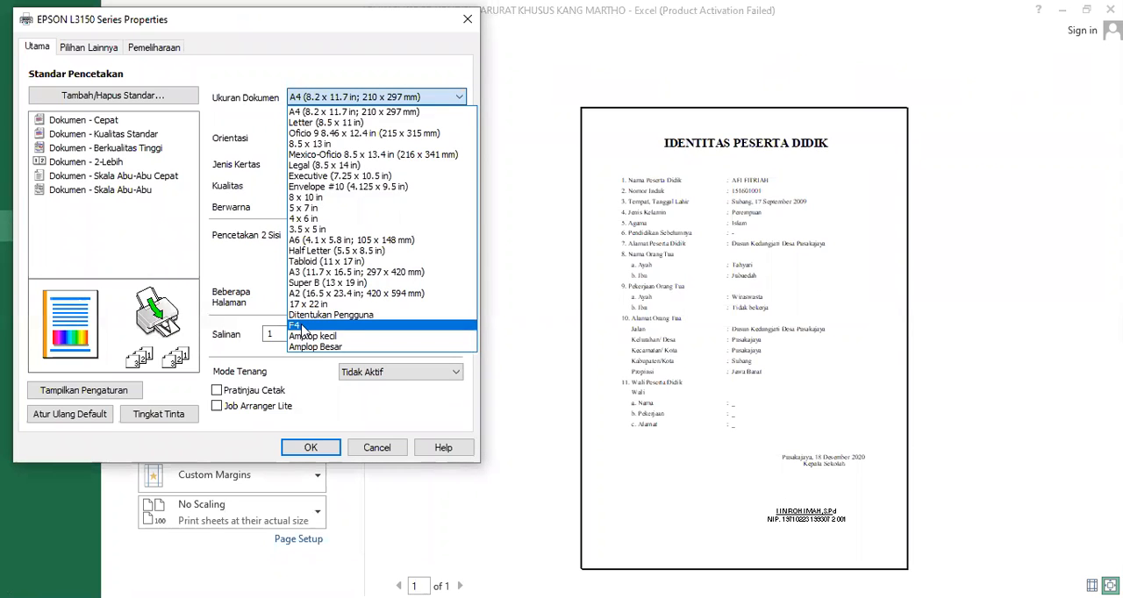
{"action": "left_click", "coordinate": [390, 111]}
{"action": "left_click", "coordinate": [309, 450]}
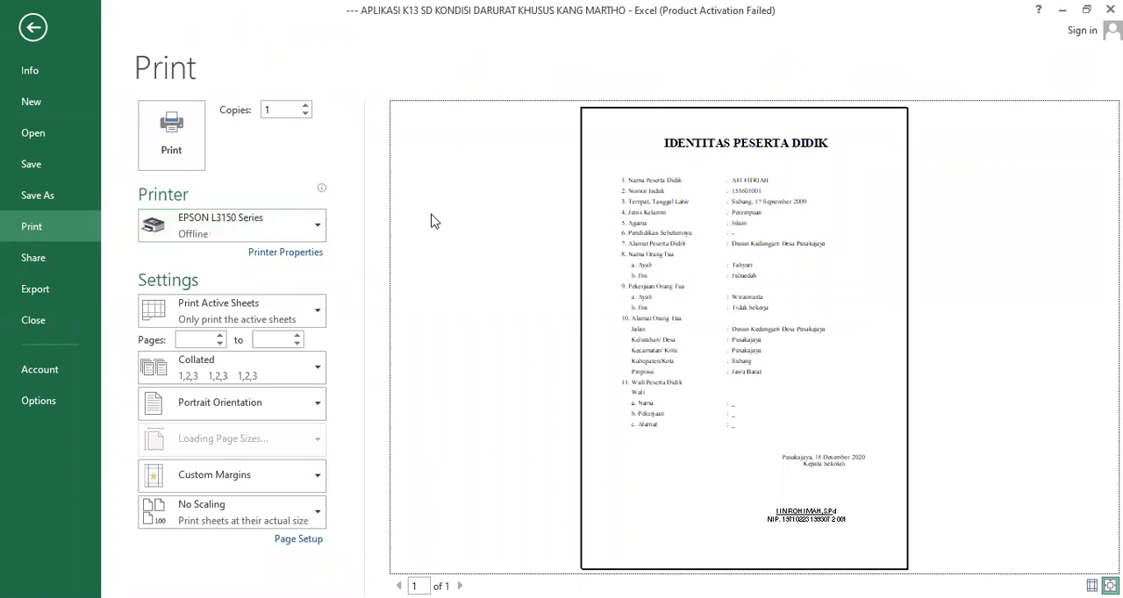
{"action": "left_click", "coordinate": [35, 29]}
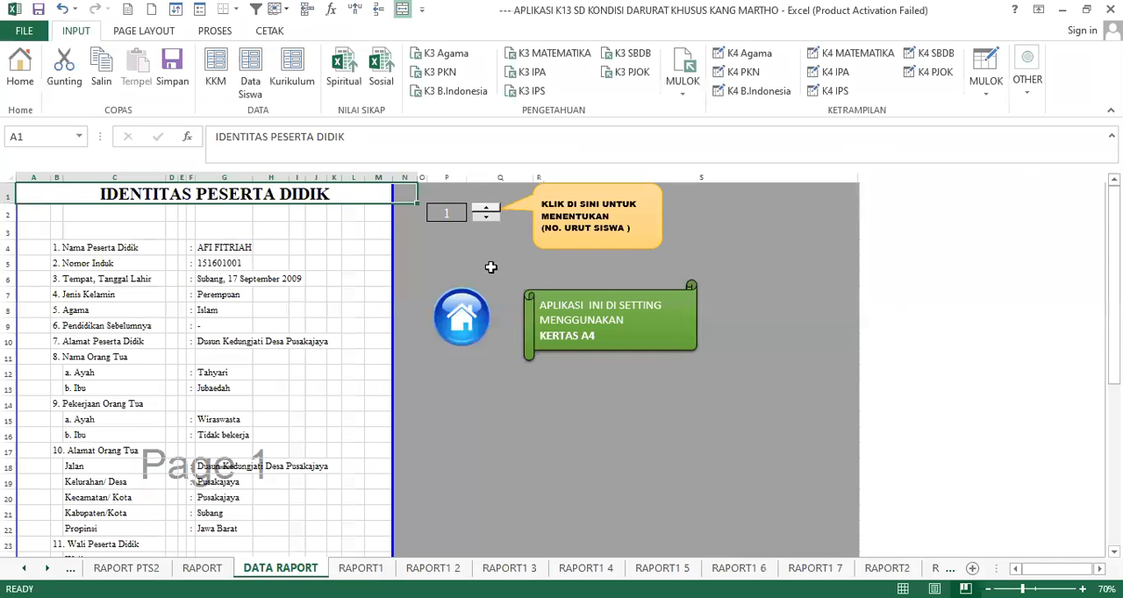
{"action": "scroll", "coordinate": [466, 276], "scroll_direction": "down", "scroll_amount": 1}
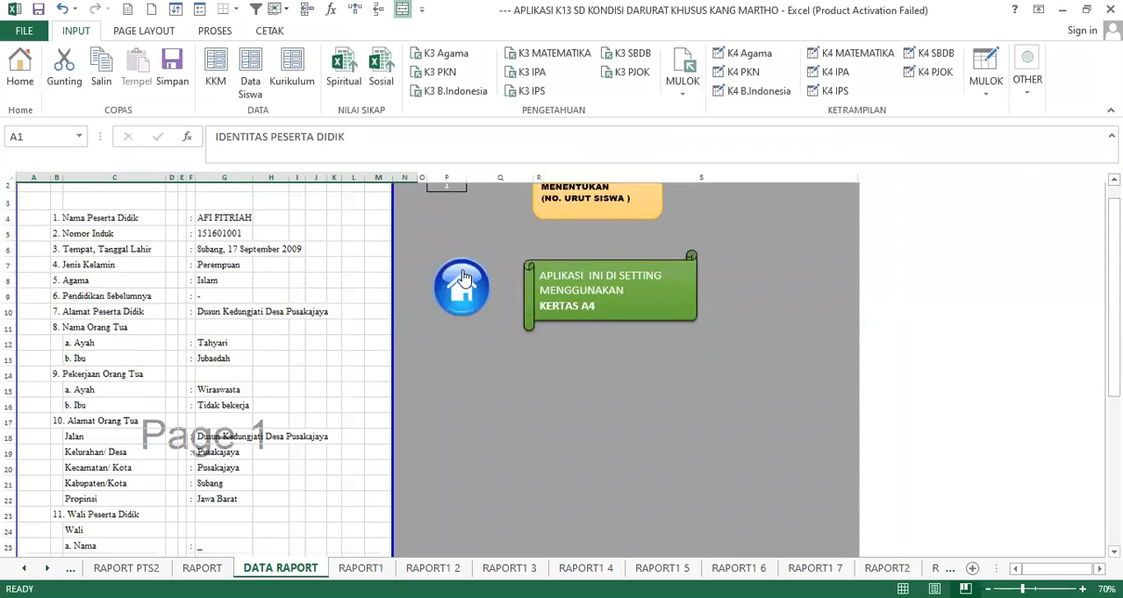
- Go back to the home sheet, reopen the upper-class report card and look over its opening attitude section
{"action": "left_click", "coordinate": [466, 276]}
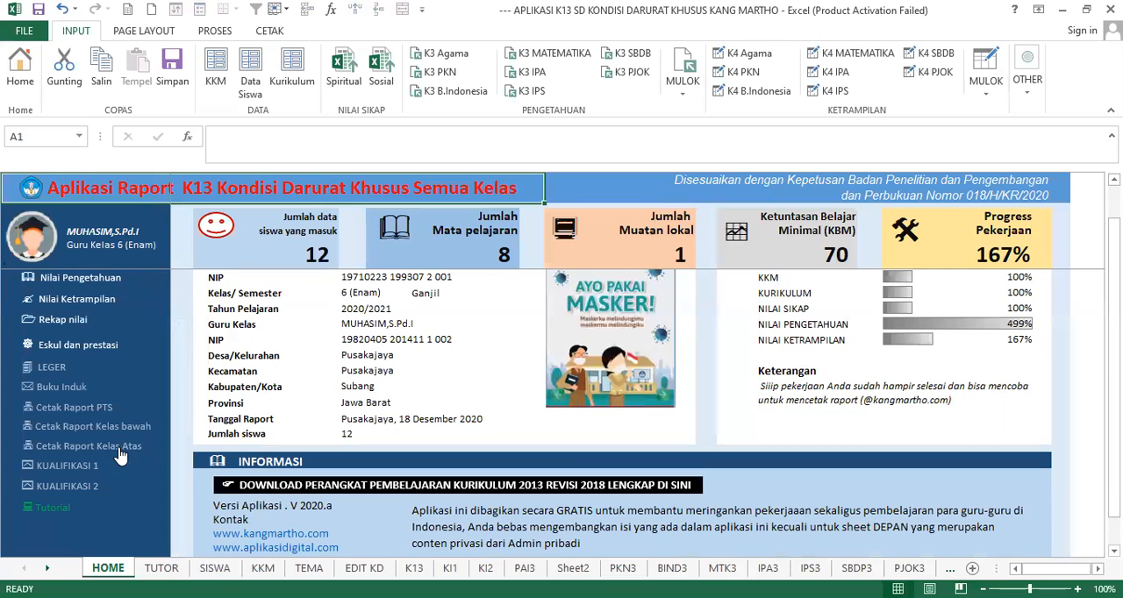
{"action": "left_click", "coordinate": [123, 445]}
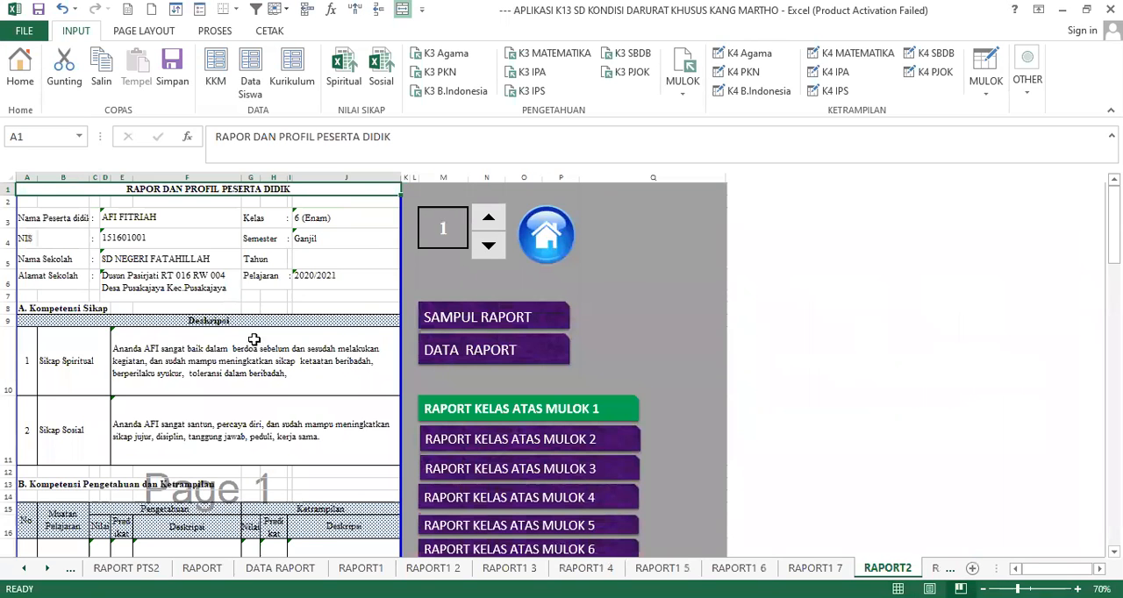
{"action": "scroll", "coordinate": [264, 312], "scroll_direction": "down", "scroll_amount": 5}
{"action": "scroll", "coordinate": [292, 300], "scroll_direction": "up", "scroll_amount": 3}
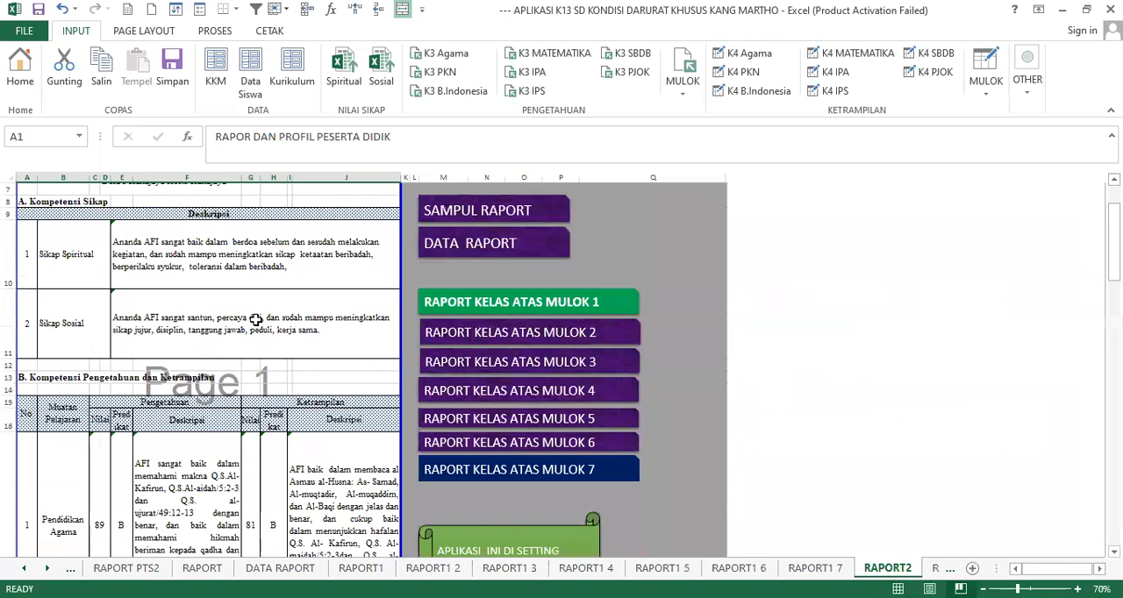
{"action": "scroll", "coordinate": [641, 285], "scroll_direction": "up", "scroll_amount": 2}
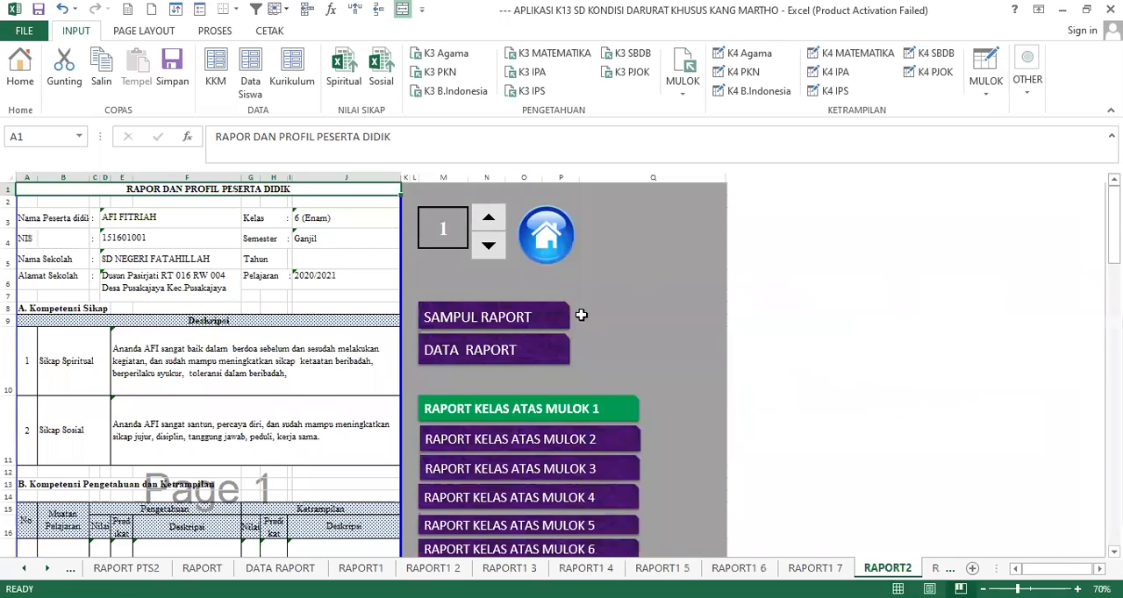
- Open KUALIFIKASI 1 by way of the home sheet and delete the logo picture from the sheet's header
{"action": "left_click", "coordinate": [547, 215]}
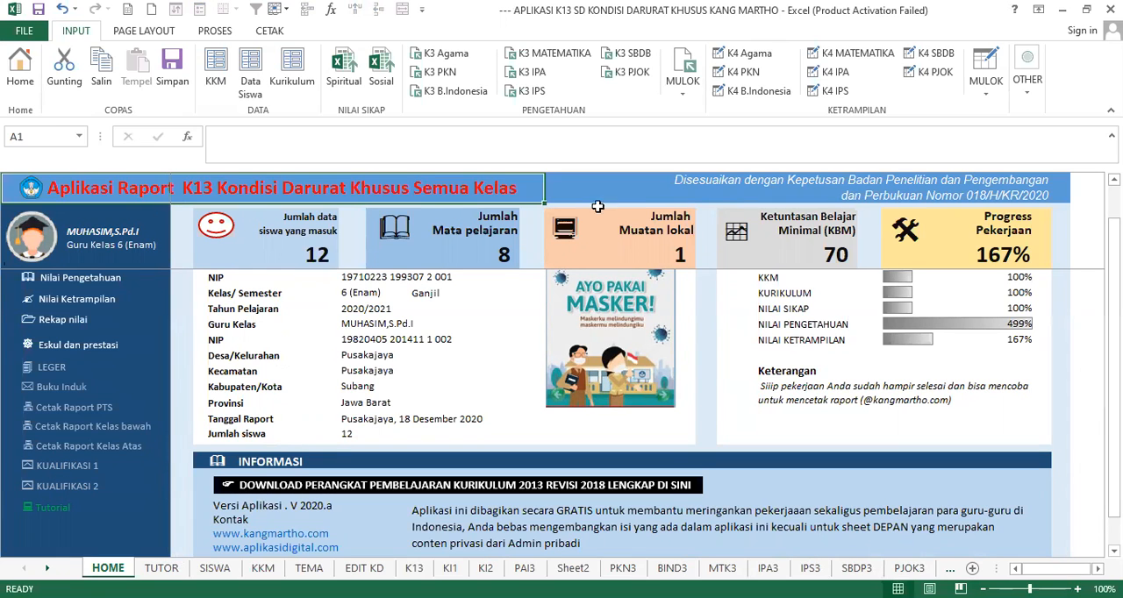
{"action": "left_click", "coordinate": [70, 468]}
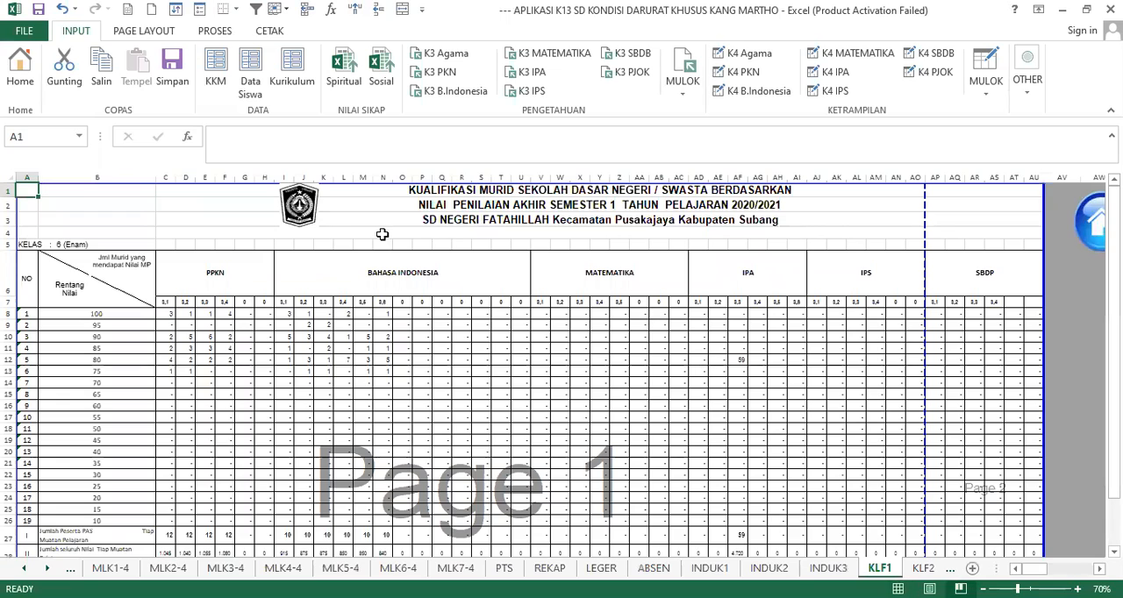
{"action": "left_click", "coordinate": [300, 206]}
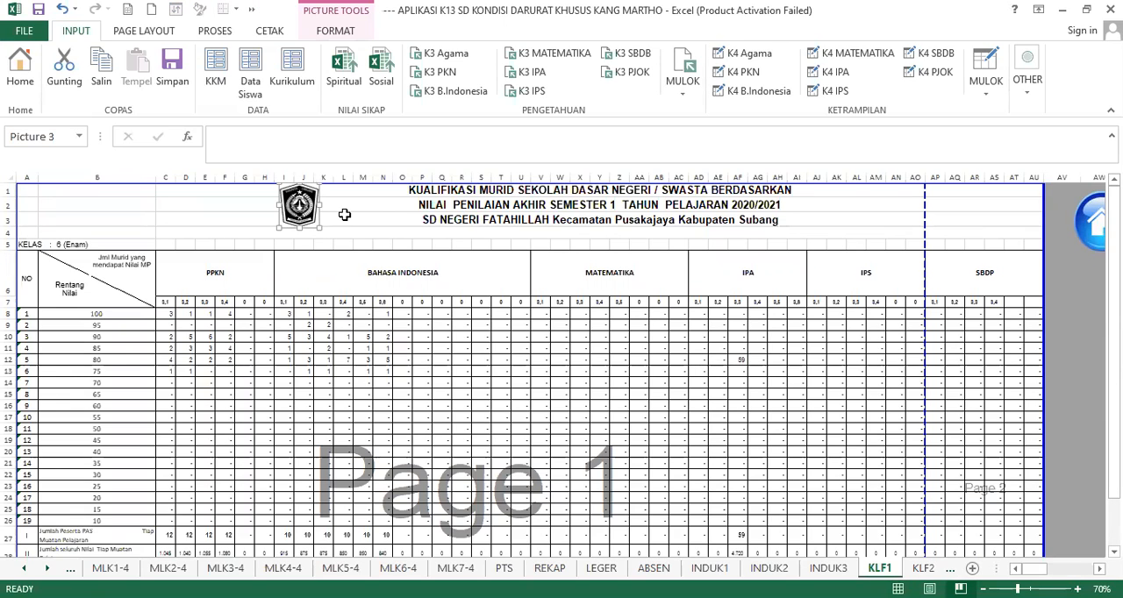
{"action": "key", "text": "Delete"}
{"action": "left_click", "coordinate": [476, 288]}
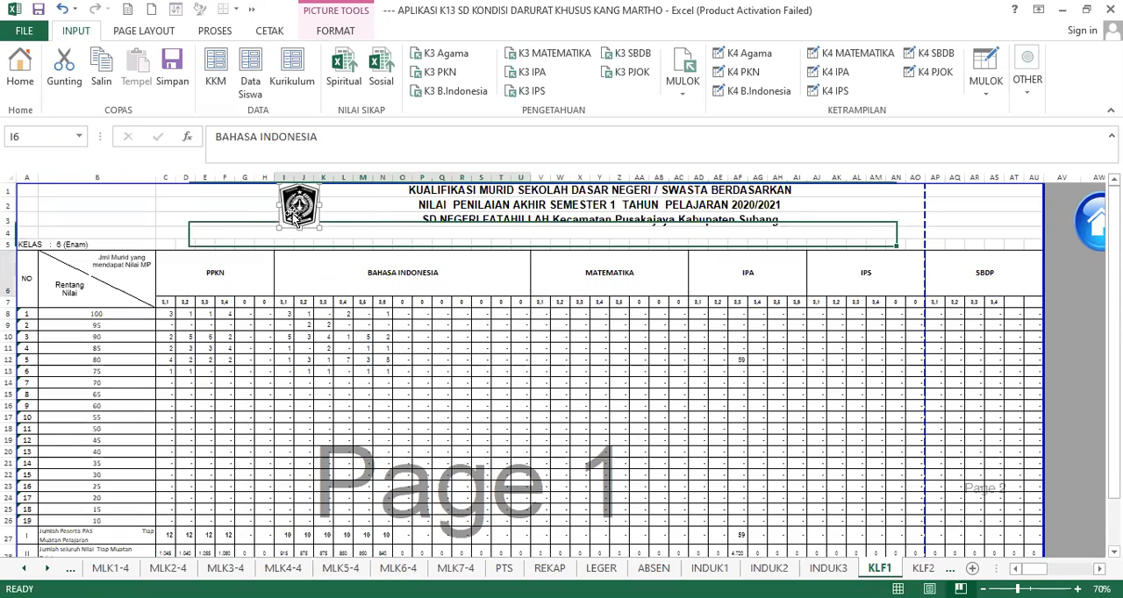
{"action": "left_click_drag", "start_coordinate": [296, 218], "coordinate": [299, 226]}
{"action": "key", "text": "Delete"}
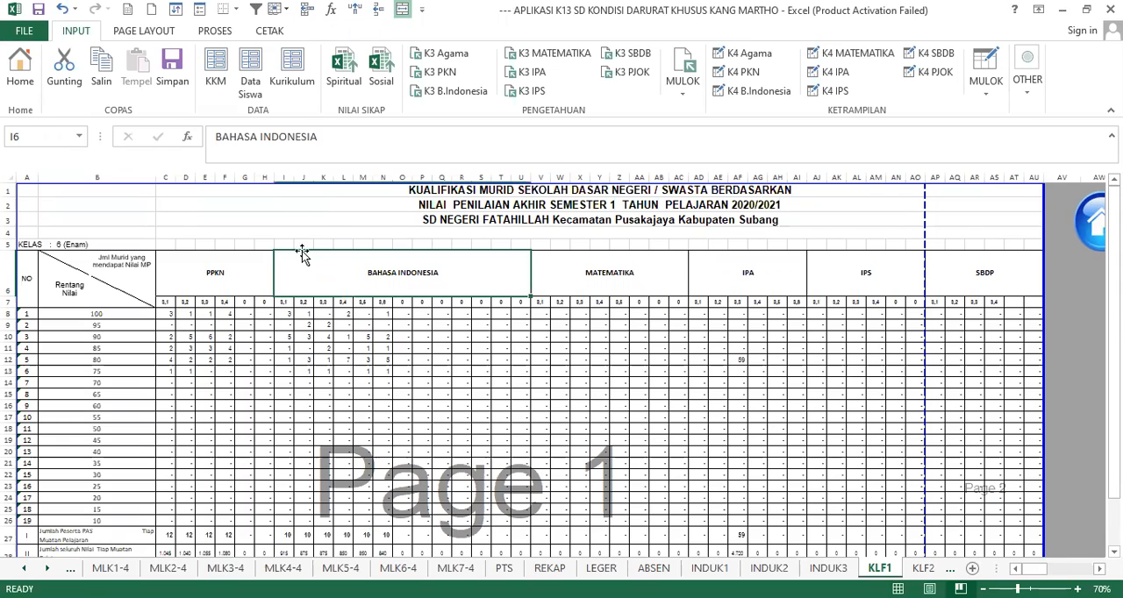
- Examine the KUALIFIKASI 1 heading and score table down to the signature block, and return to the home sheet
{"action": "left_click", "coordinate": [342, 232]}
{"action": "left_click", "coordinate": [503, 328]}
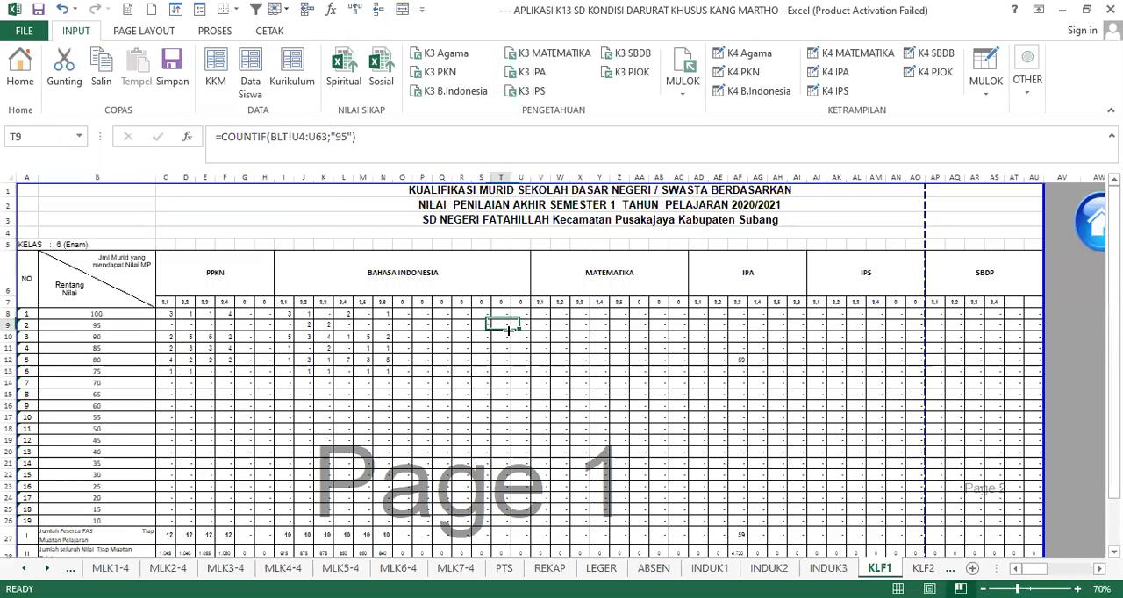
{"action": "left_click", "coordinate": [573, 218]}
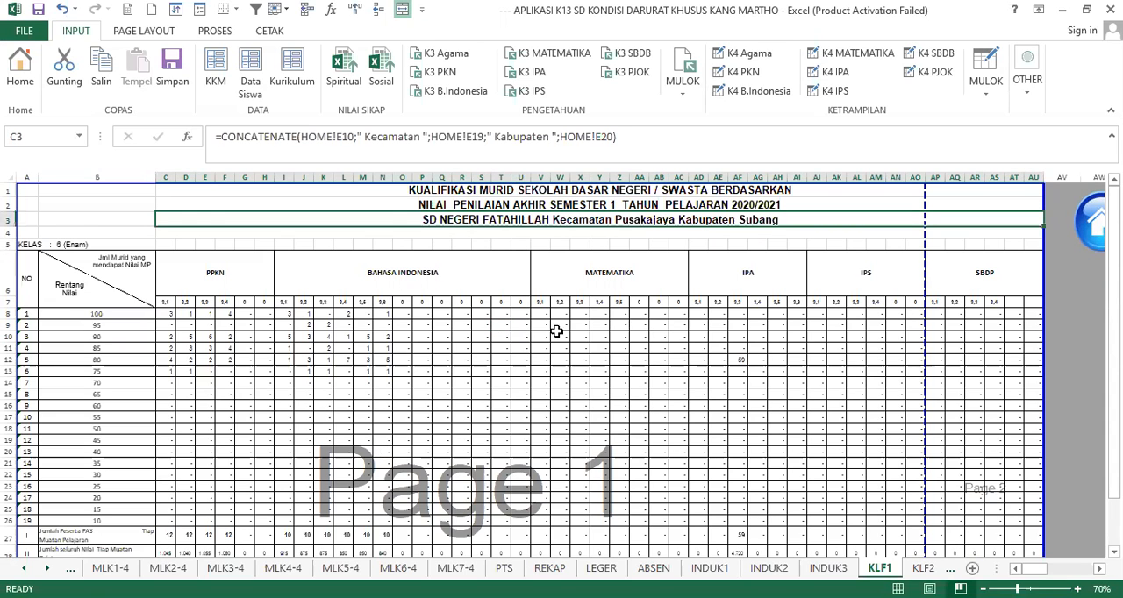
{"action": "scroll", "coordinate": [532, 337], "scroll_direction": "down", "scroll_amount": 3}
{"action": "scroll", "coordinate": [537, 340], "scroll_direction": "down", "scroll_amount": 3}
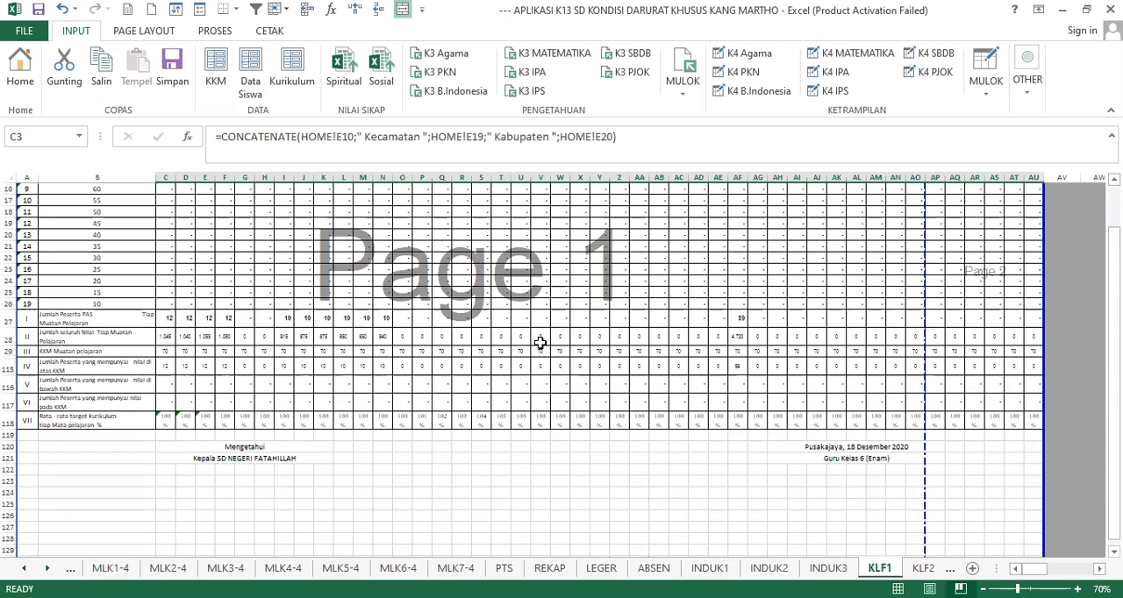
{"action": "scroll", "coordinate": [546, 346], "scroll_direction": "up", "scroll_amount": 6}
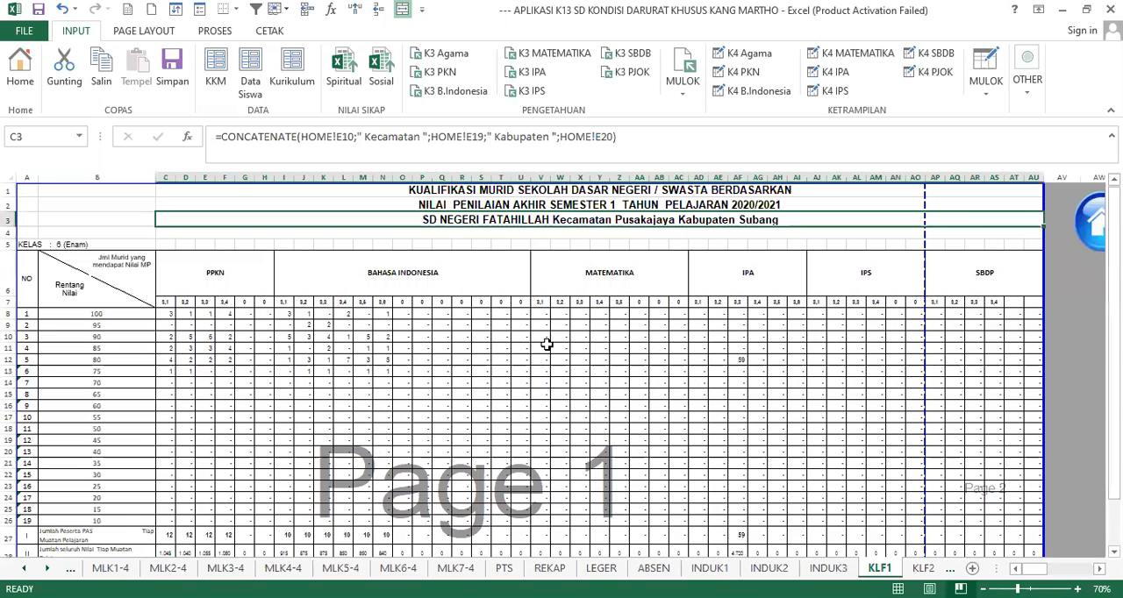
{"action": "left_click", "coordinate": [1090, 235]}
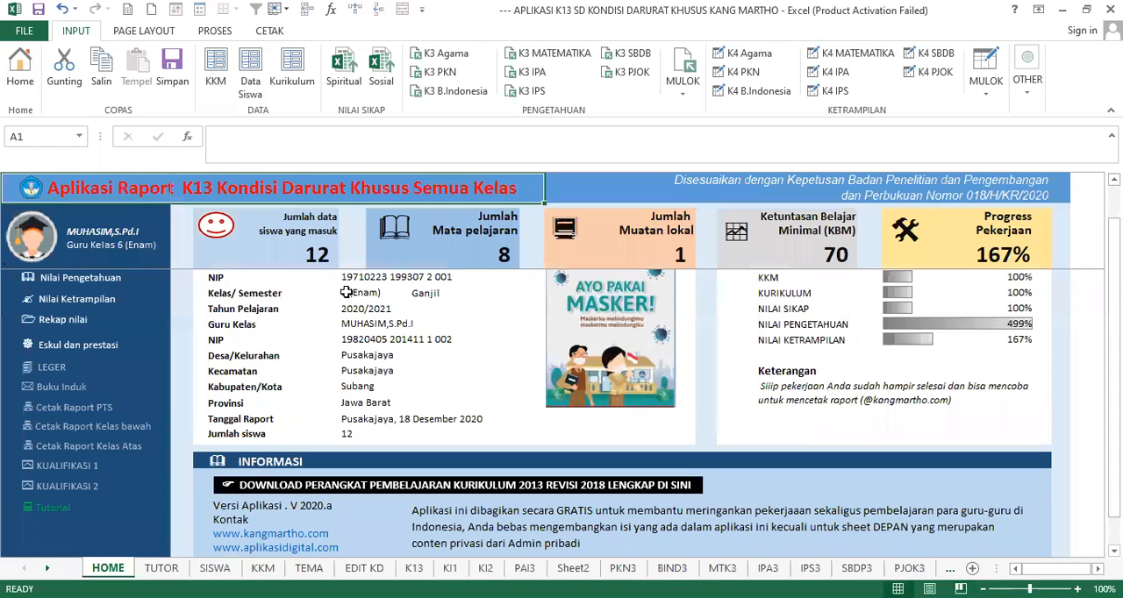
- Look over the home sheet down to its INFORMASI section and go back up to the school identity data
{"action": "scroll", "coordinate": [504, 424], "scroll_direction": "down", "scroll_amount": 1}
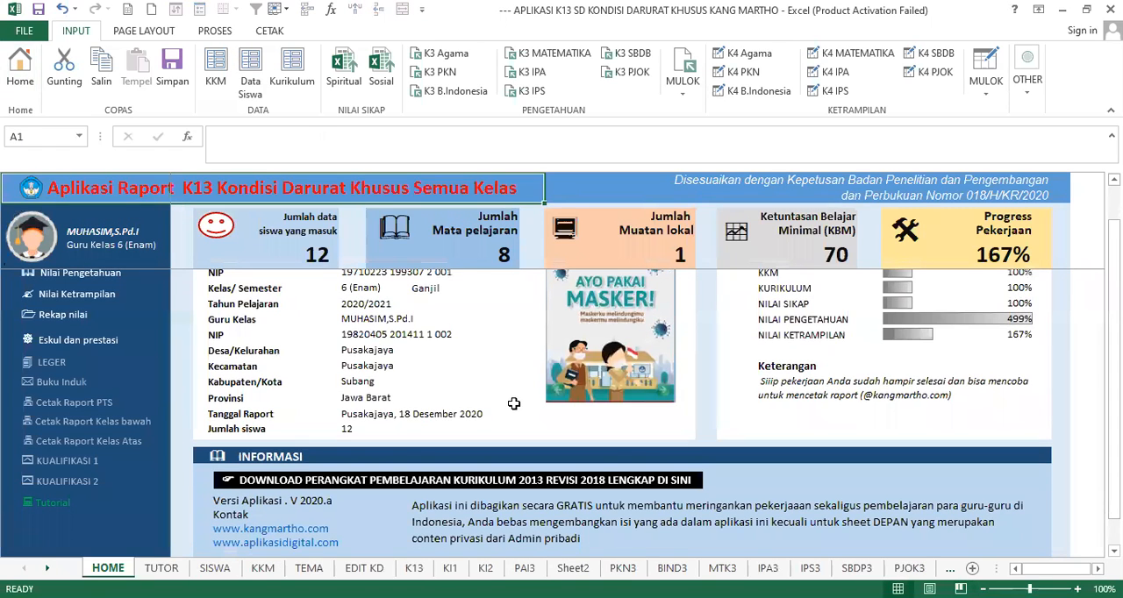
{"action": "scroll", "coordinate": [543, 402], "scroll_direction": "down", "scroll_amount": 2}
{"action": "scroll", "coordinate": [202, 341], "scroll_direction": "up", "scroll_amount": 2}
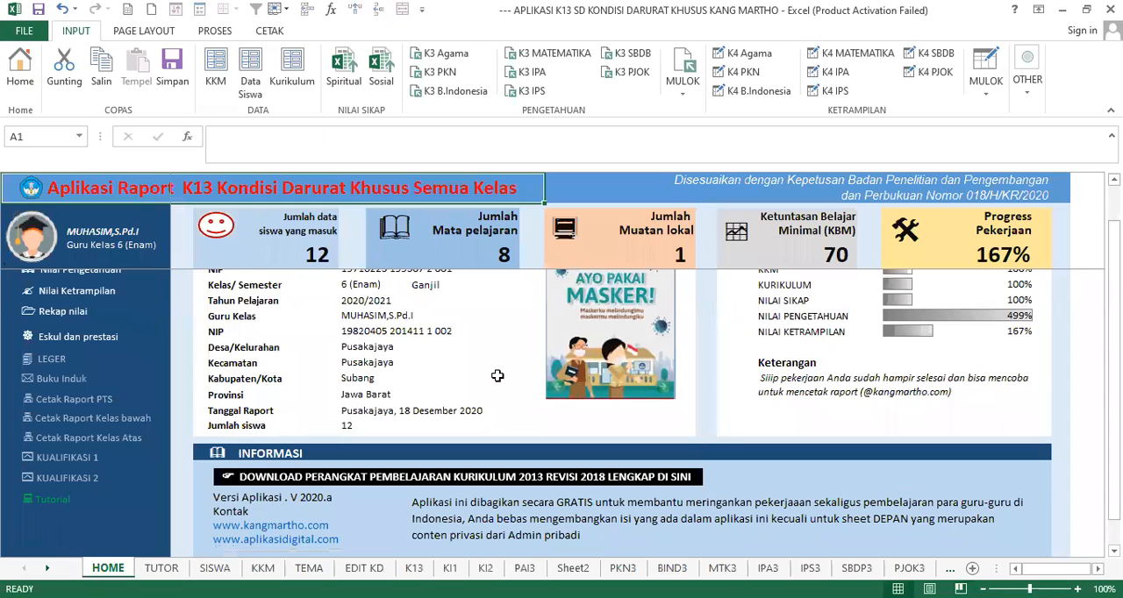
{"action": "scroll", "coordinate": [667, 421], "scroll_direction": "up", "scroll_amount": 1}
{"action": "scroll", "coordinate": [587, 413], "scroll_direction": "down", "scroll_amount": 2}
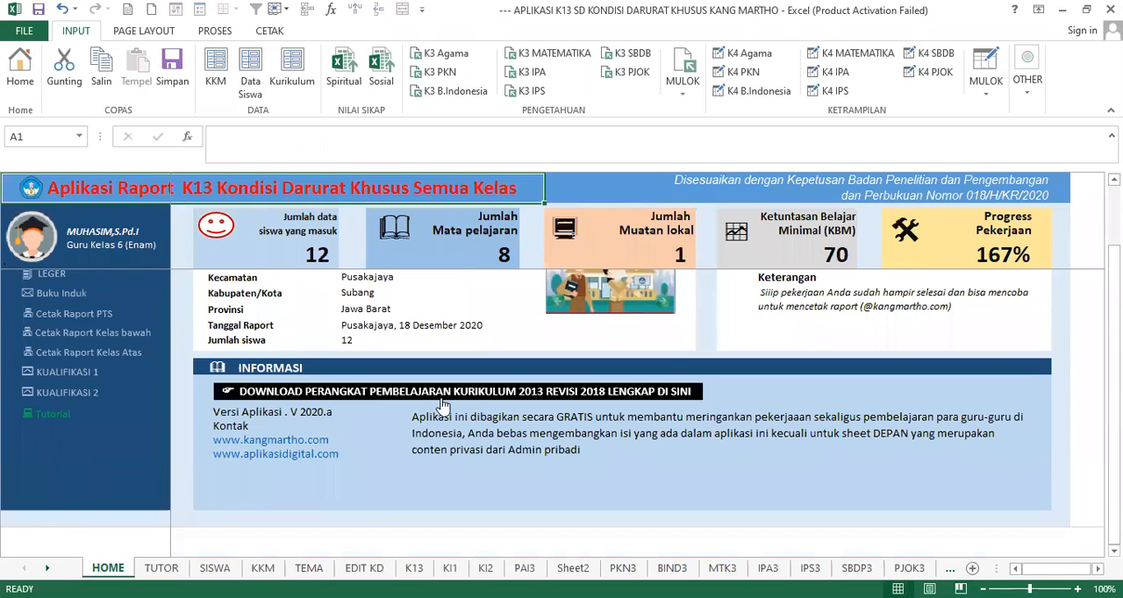
{"action": "scroll", "coordinate": [325, 357], "scroll_direction": "up", "scroll_amount": 4}
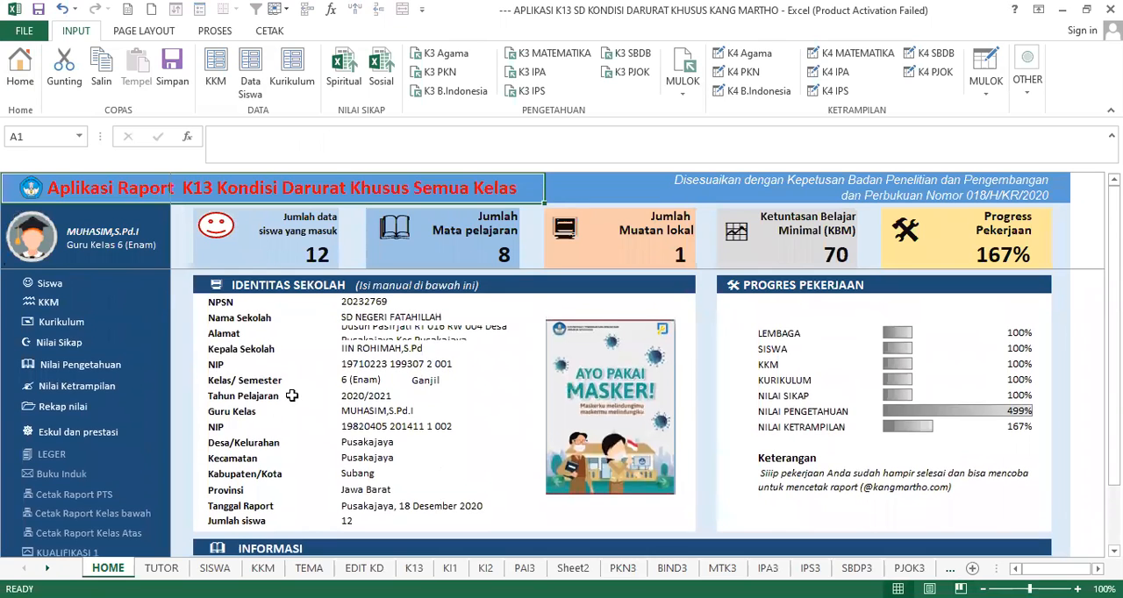
- Open the tutorial sheet, look over its contents and return to the home sheet
{"action": "scroll", "coordinate": [35, 522], "scroll_direction": "down", "scroll_amount": 2}
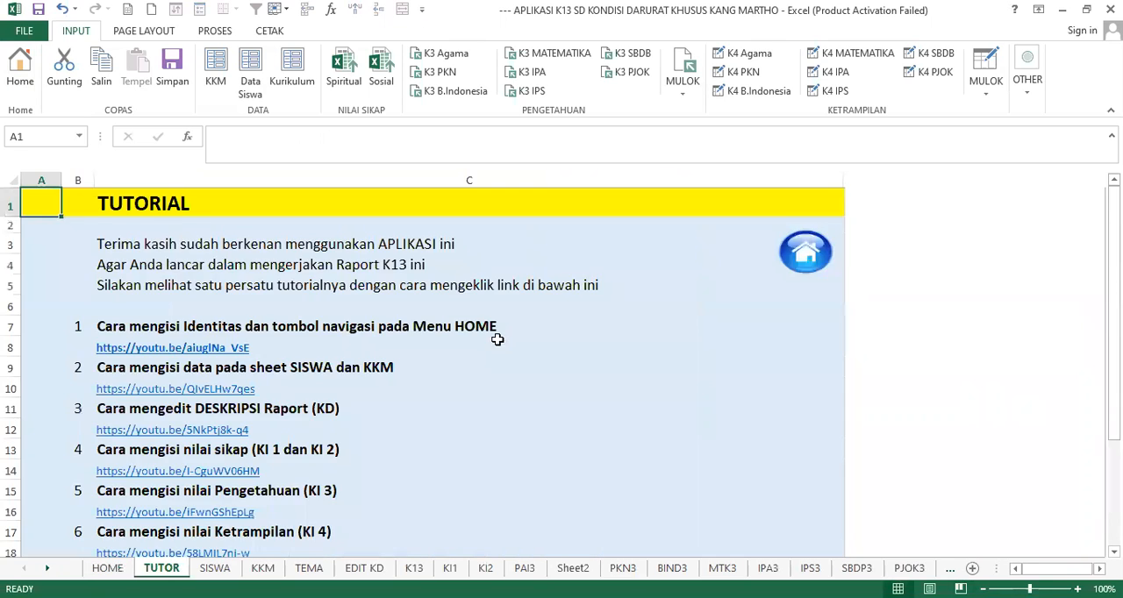
{"action": "scroll", "coordinate": [497, 336], "scroll_direction": "down", "scroll_amount": 3}
{"action": "scroll", "coordinate": [497, 336], "scroll_direction": "up", "scroll_amount": 3}
{"action": "scroll", "coordinate": [254, 322], "scroll_direction": "down", "scroll_amount": 3}
{"action": "scroll", "coordinate": [439, 323], "scroll_direction": "up", "scroll_amount": 3}
{"action": "left_click", "coordinate": [33, 538]}
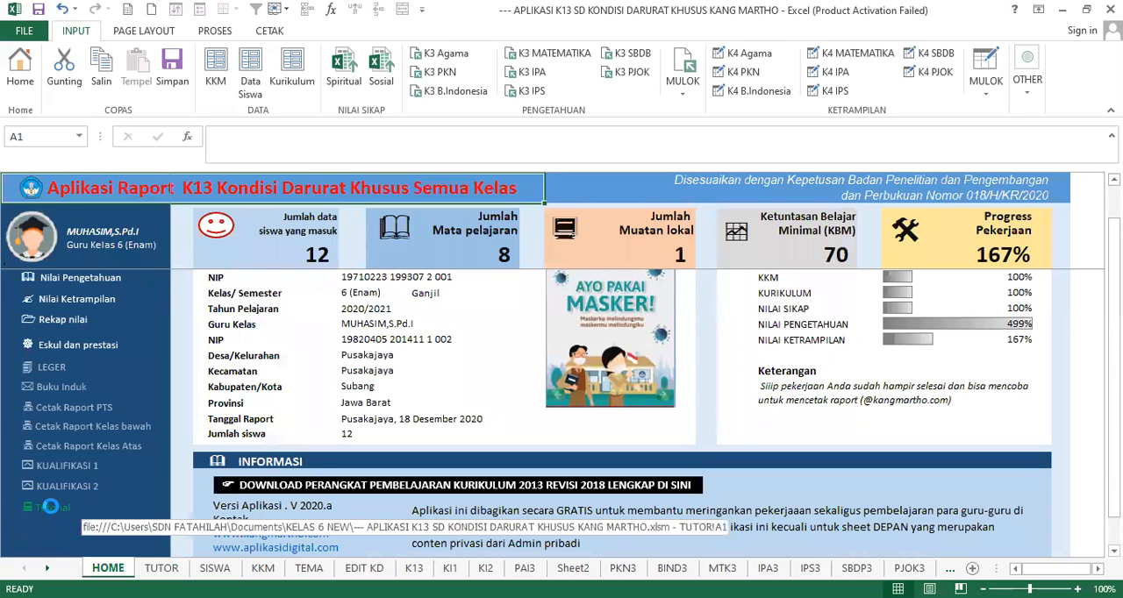
- Reopen the tutorial sheet and follow the video link on filling in the identity and the HOME navigation buttons
{"action": "left_click", "coordinate": [52, 513]}
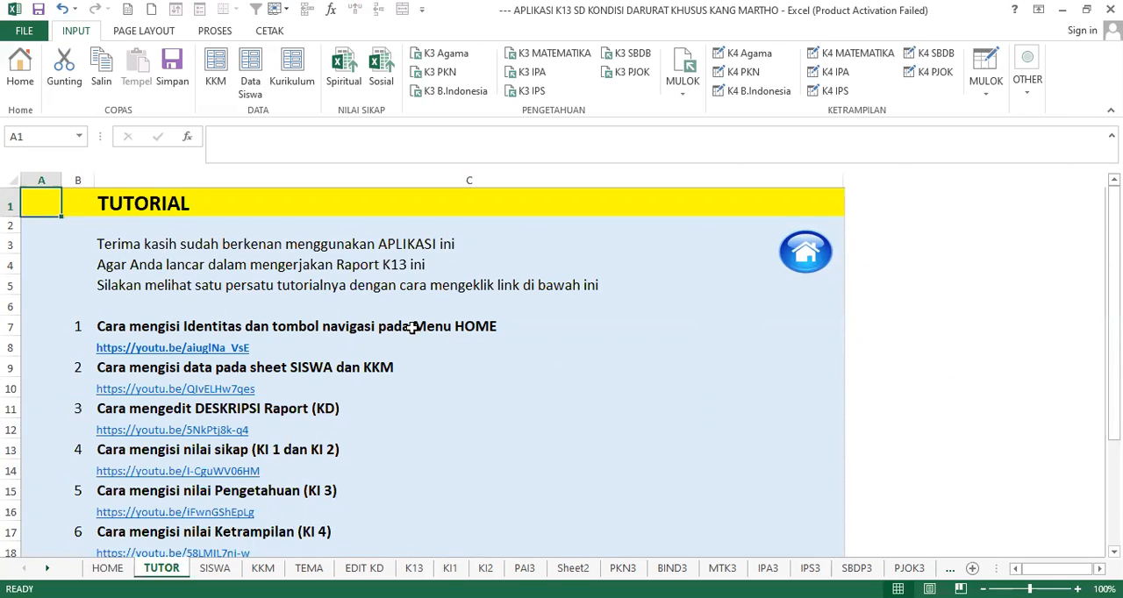
{"action": "scroll", "coordinate": [421, 347], "scroll_direction": "down", "scroll_amount": 1}
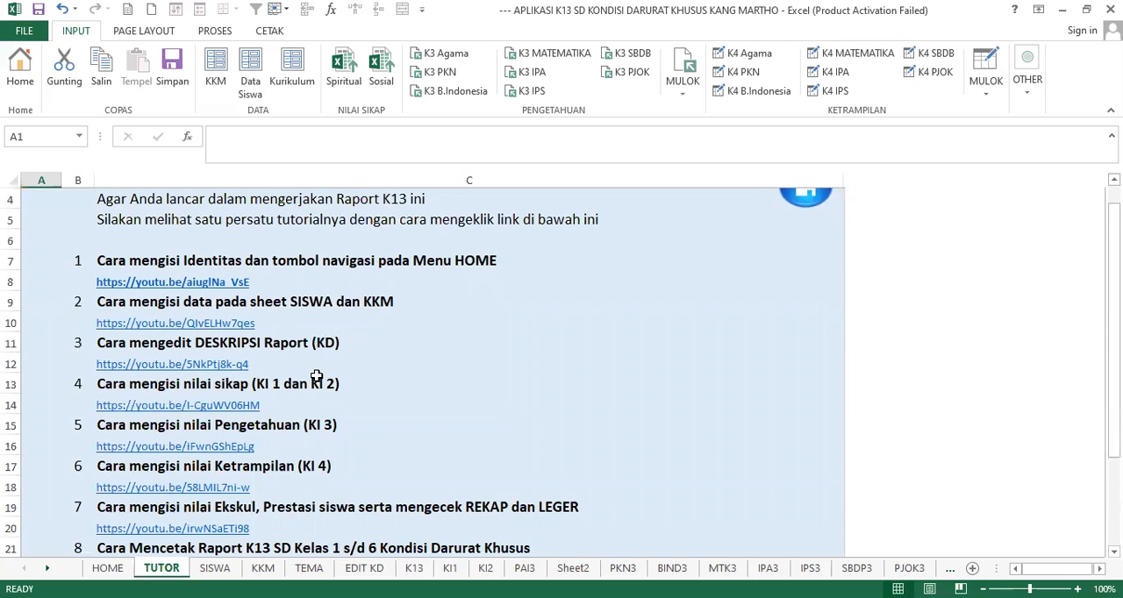
{"action": "scroll", "coordinate": [313, 379], "scroll_direction": "down", "scroll_amount": 2}
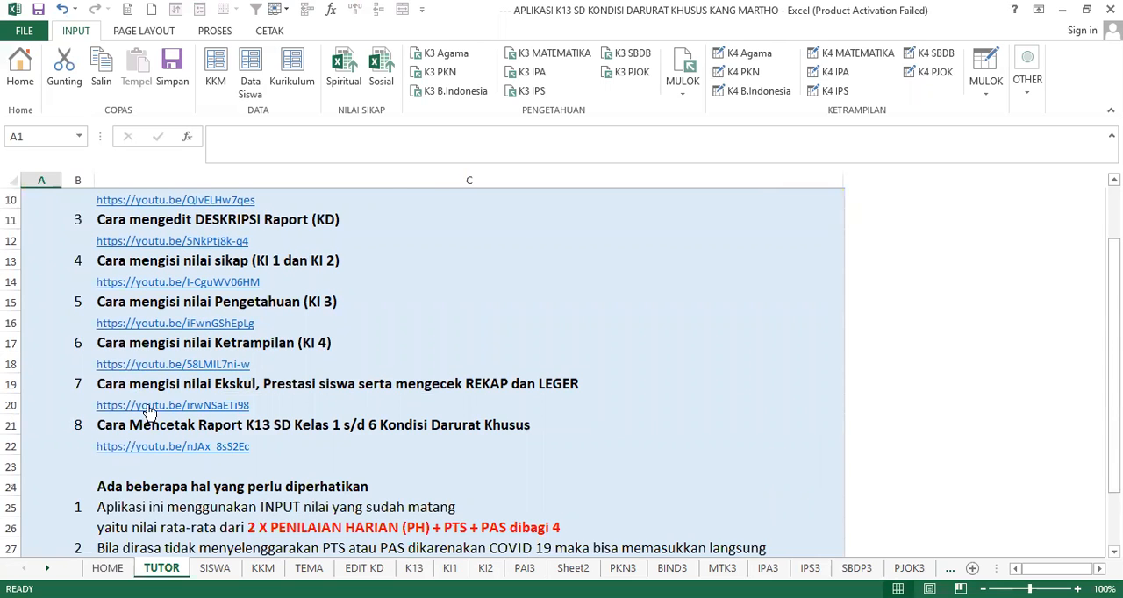
{"action": "scroll", "coordinate": [221, 352], "scroll_direction": "up", "scroll_amount": 2}
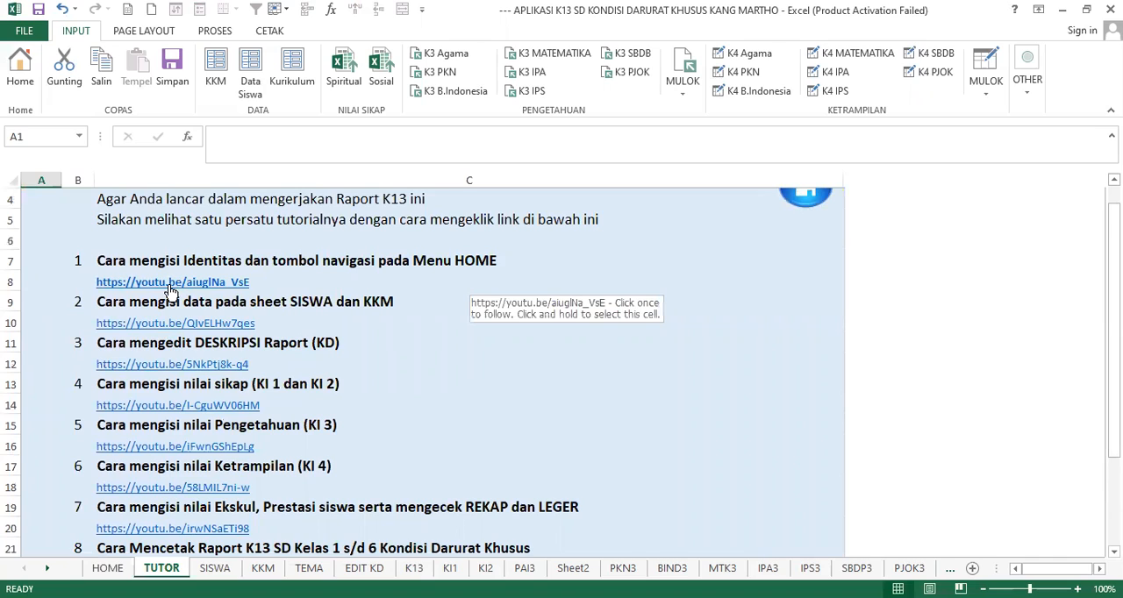
{"action": "left_click", "coordinate": [169, 285]}
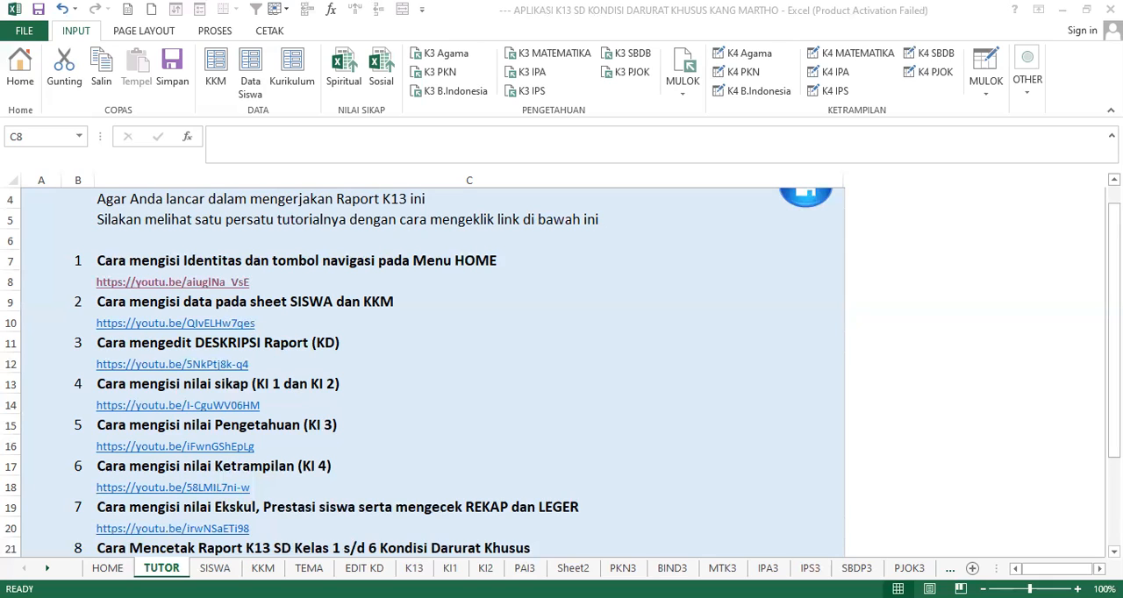
{"action": "left_click", "coordinate": [449, 341]}
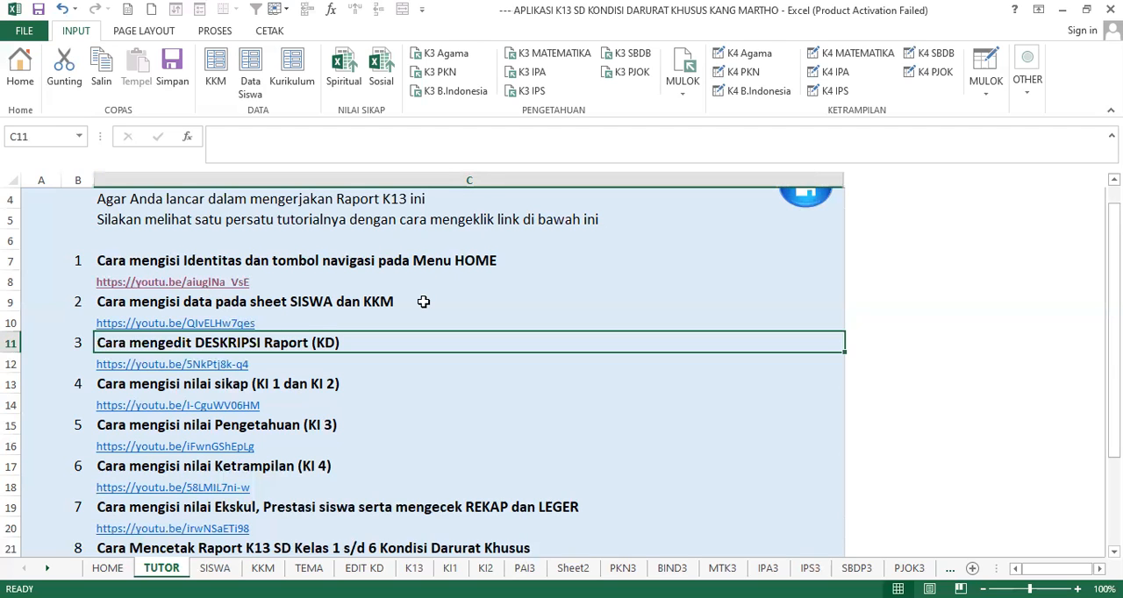
- Read through the tutorial sheet's eight video topics and its notes on entering scores and editing data
{"action": "scroll", "coordinate": [422, 301], "scroll_direction": "down", "scroll_amount": 2}
{"action": "scroll", "coordinate": [422, 302], "scroll_direction": "up", "scroll_amount": 1}
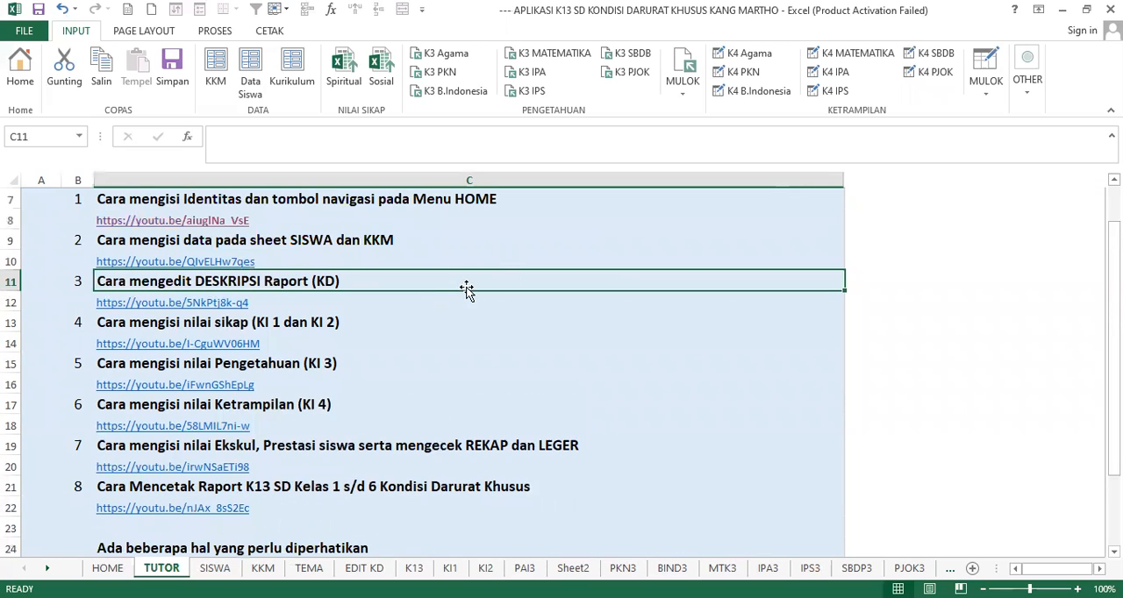
{"action": "scroll", "coordinate": [274, 337], "scroll_direction": "up", "scroll_amount": 1}
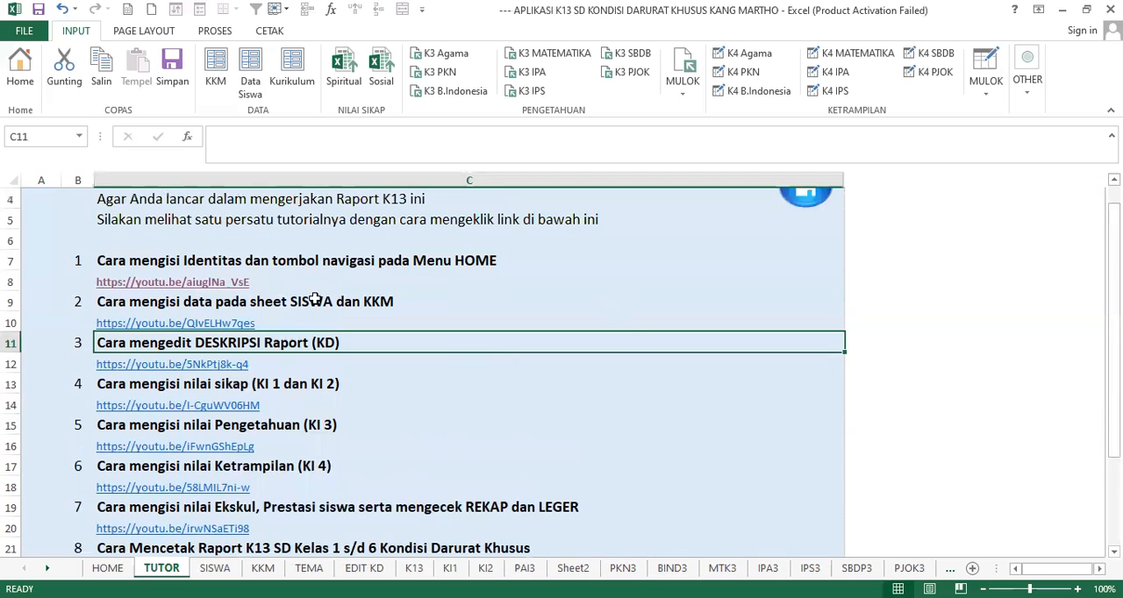
{"action": "scroll", "coordinate": [371, 316], "scroll_direction": "down", "scroll_amount": 2}
{"action": "scroll", "coordinate": [368, 307], "scroll_direction": "up", "scroll_amount": 1}
{"action": "scroll", "coordinate": [461, 287], "scroll_direction": "up", "scroll_amount": 1}
{"action": "scroll", "coordinate": [676, 325], "scroll_direction": "up", "scroll_amount": 1}
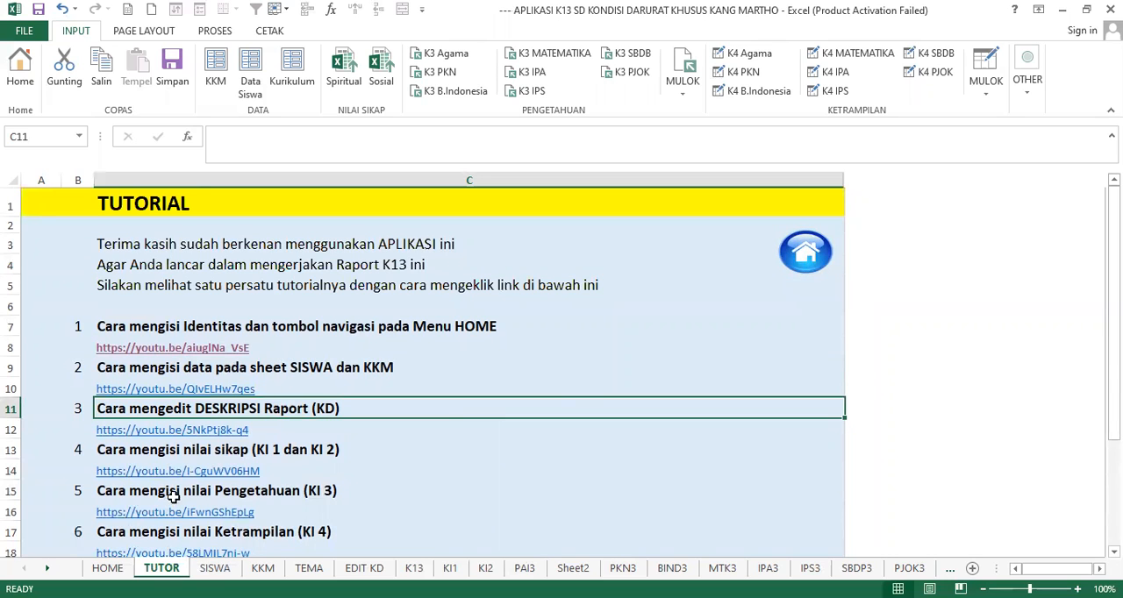
{"action": "scroll", "coordinate": [349, 388], "scroll_direction": "down", "scroll_amount": 3}
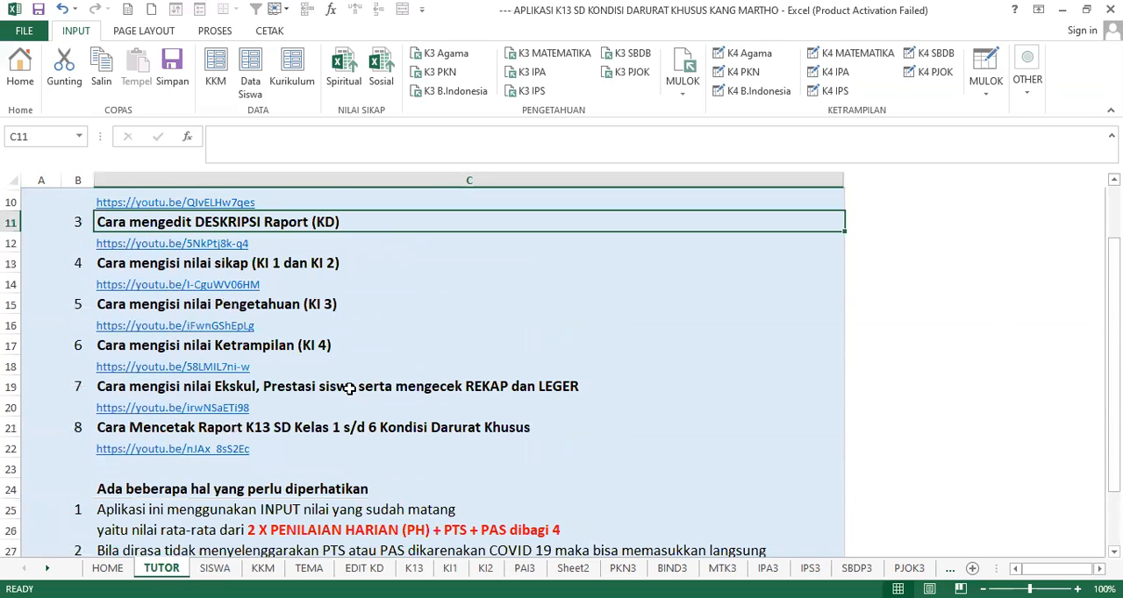
{"action": "scroll", "coordinate": [349, 388], "scroll_direction": "down", "scroll_amount": 3}
{"action": "scroll", "coordinate": [411, 368], "scroll_direction": "up", "scroll_amount": 1}
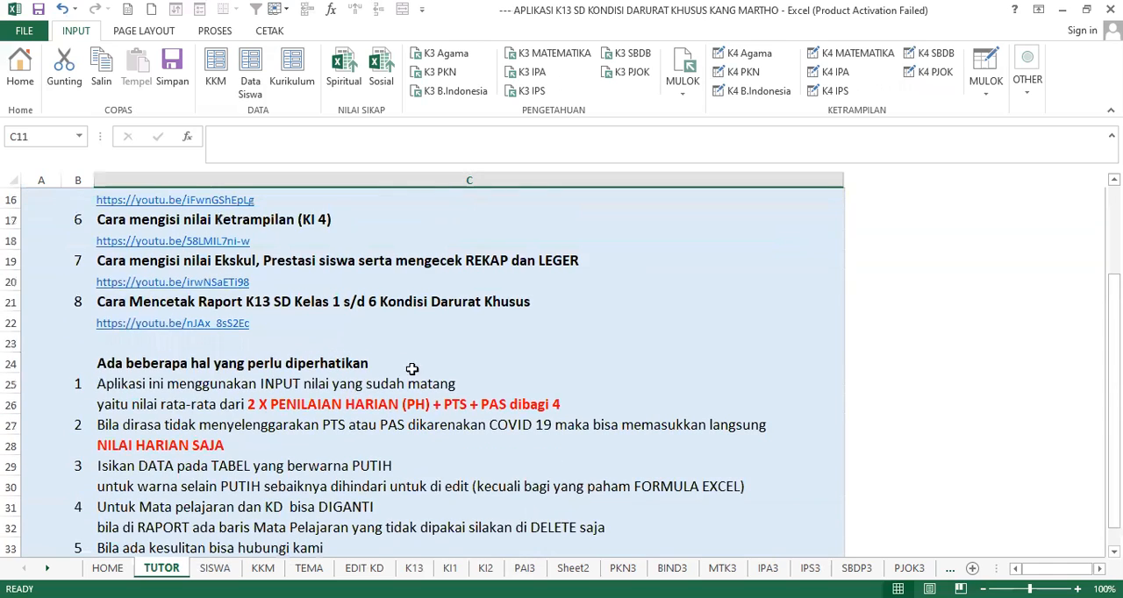
{"action": "scroll", "coordinate": [635, 311], "scroll_direction": "up", "scroll_amount": 5}
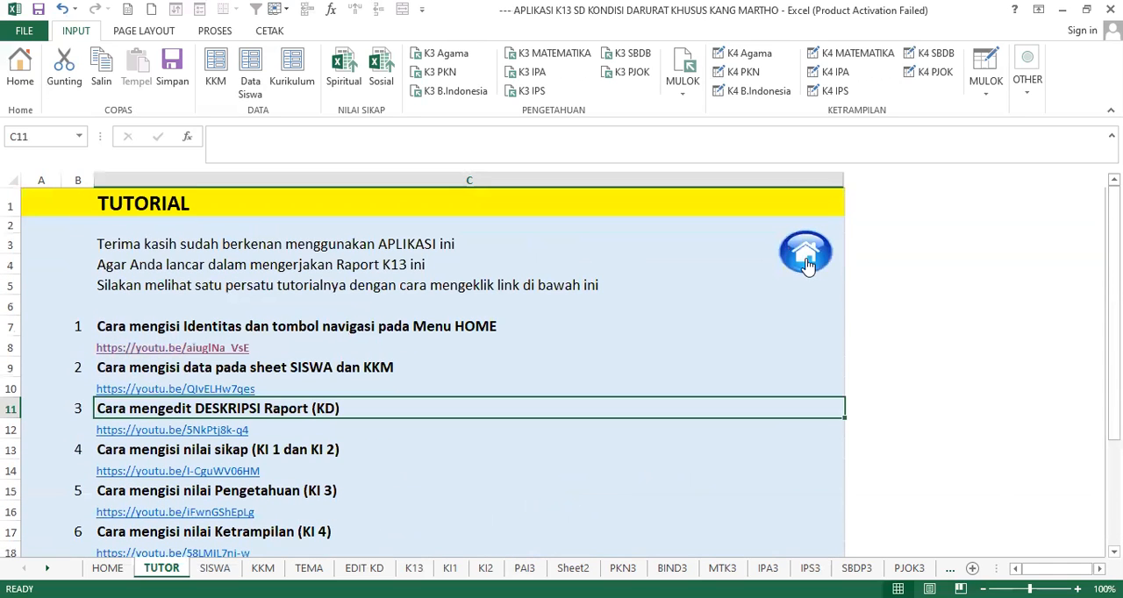
- Return to the home sheet, look over its identity and work progress sections, and switch to another window
{"action": "left_click", "coordinate": [805, 253]}
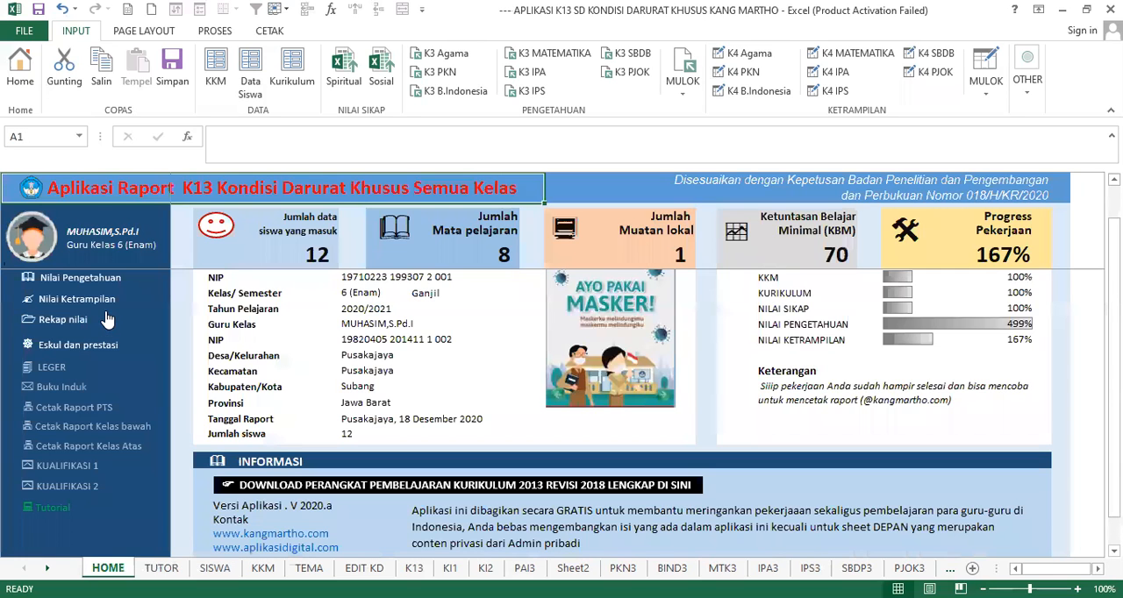
{"action": "scroll", "coordinate": [618, 298], "scroll_direction": "down", "scroll_amount": 2}
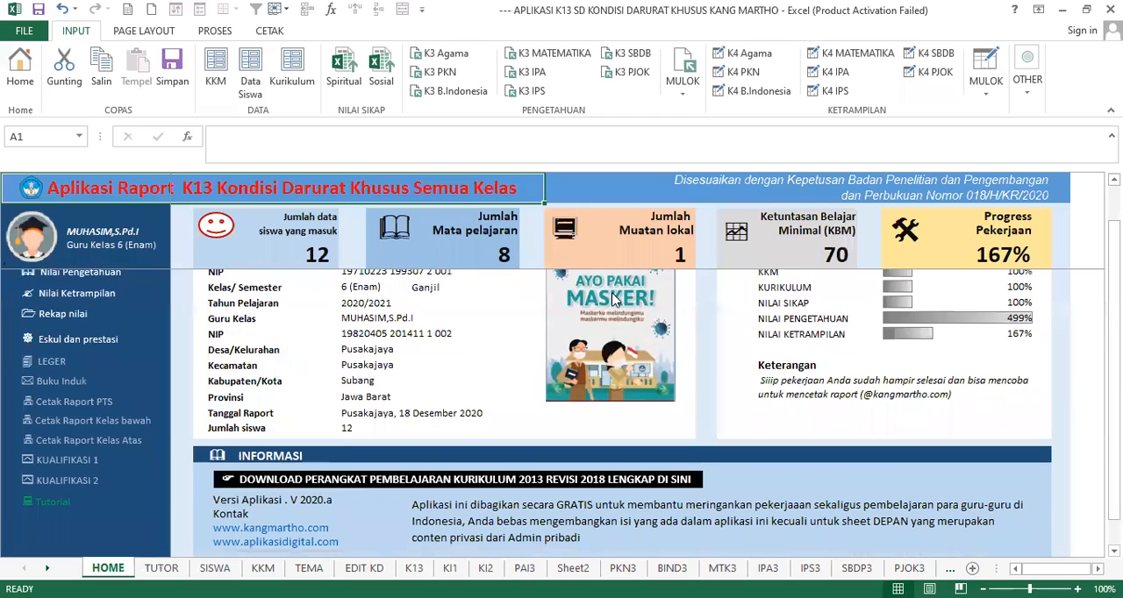
{"action": "scroll", "coordinate": [489, 354], "scroll_direction": "up", "scroll_amount": 4}
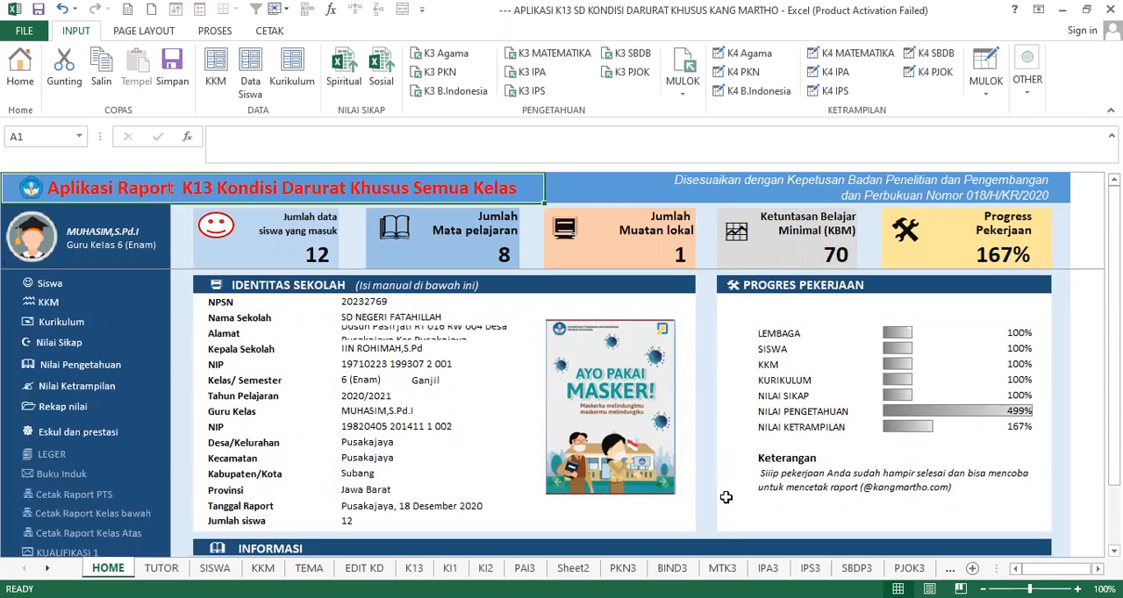
{"action": "key", "text": "alt+Tab"}
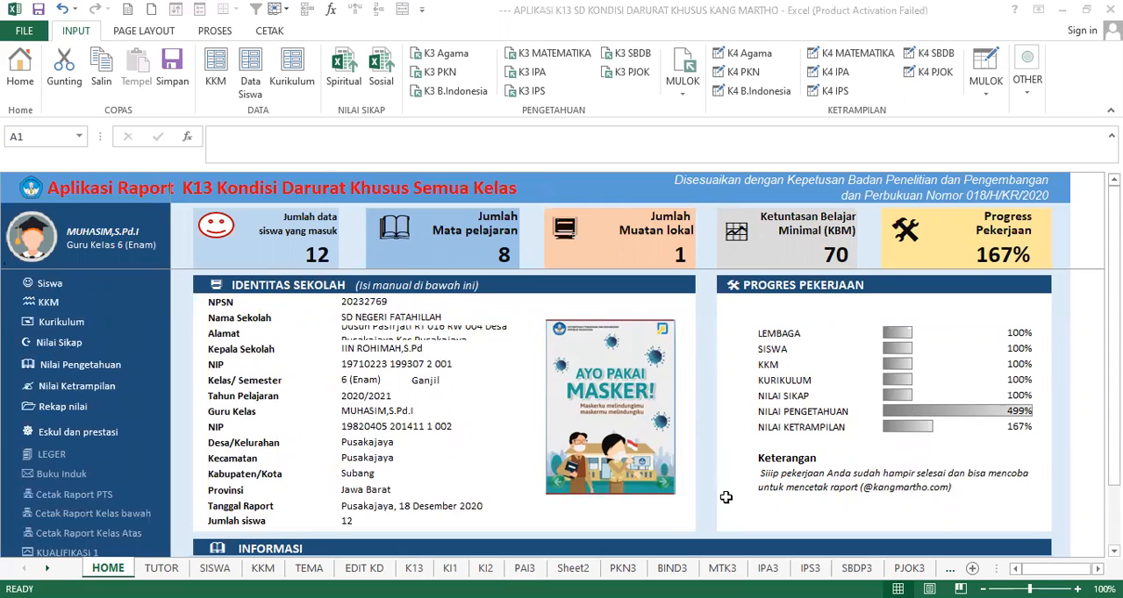